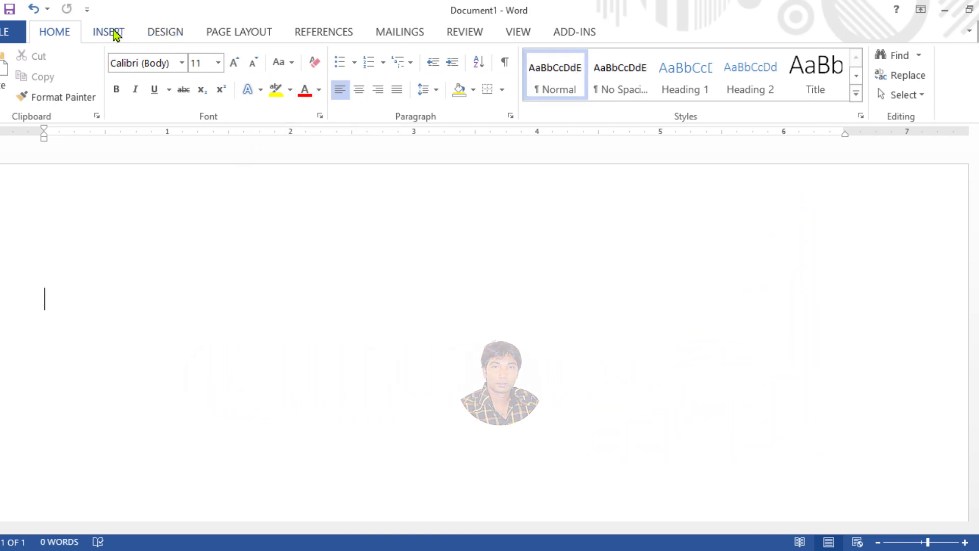
# - Insert a blank 4-column by 4-row table using the Insert tab's Table grid
pyautogui.click(113, 33)
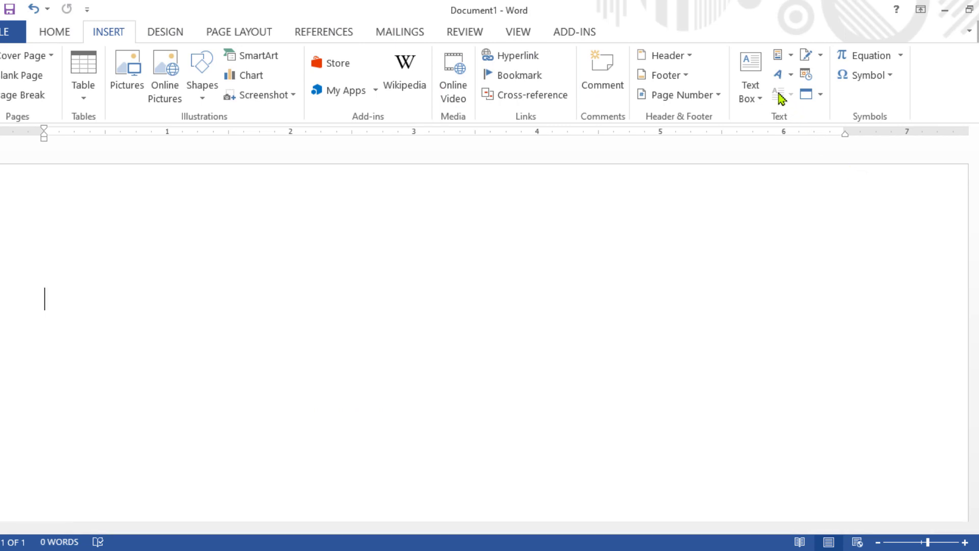
pyautogui.click(64, 33)
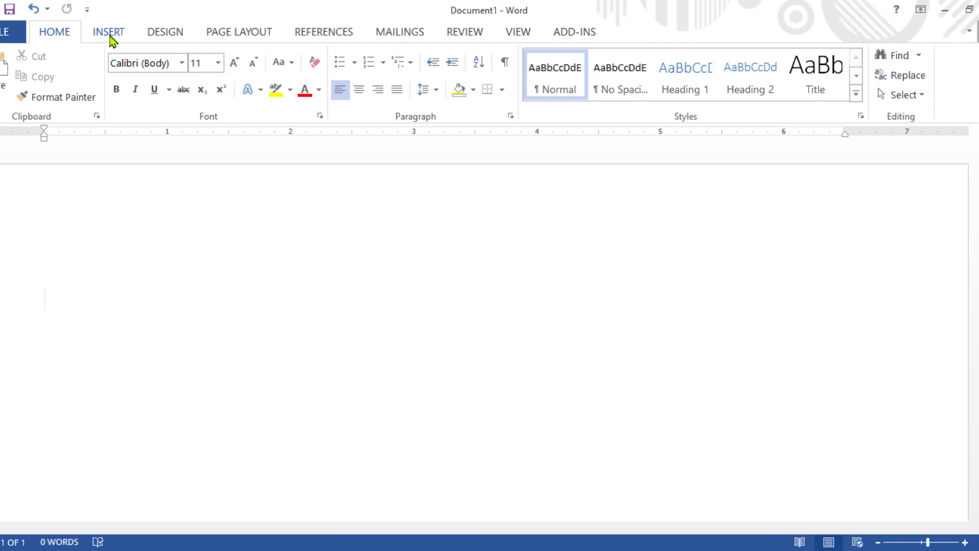
pyautogui.click(109, 34)
pyautogui.click(94, 95)
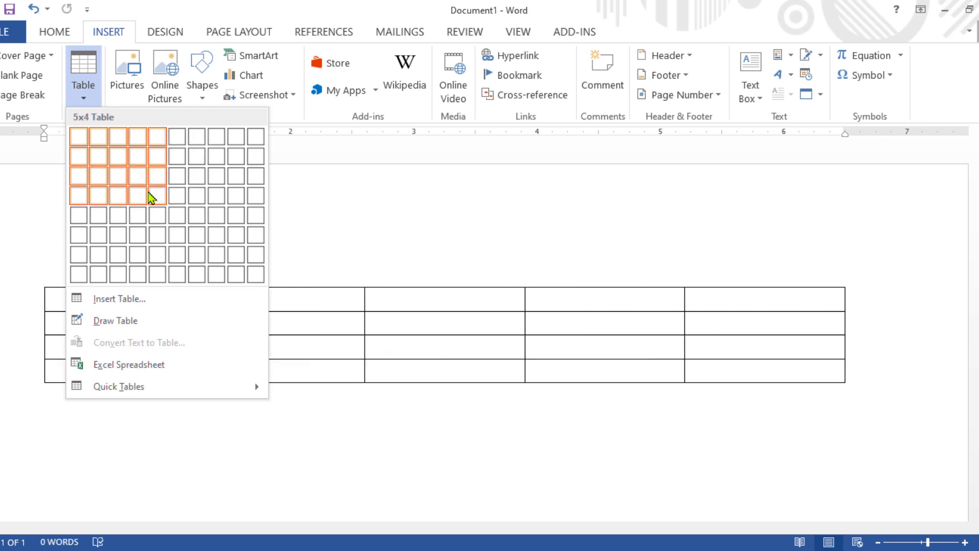
pyautogui.click(145, 197)
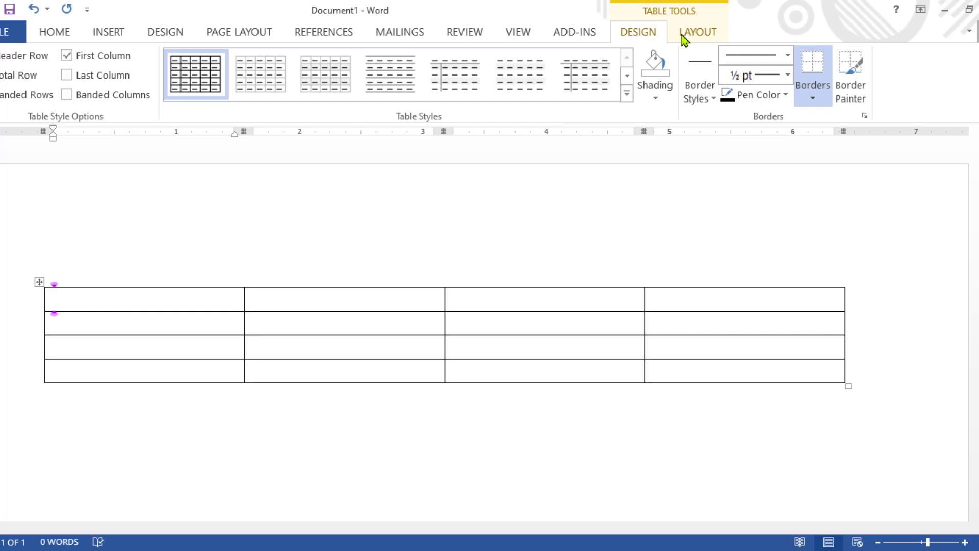
# - Click through several table cells while comparing the Table Tools Design and Layout tabs
pyautogui.click(686, 34)
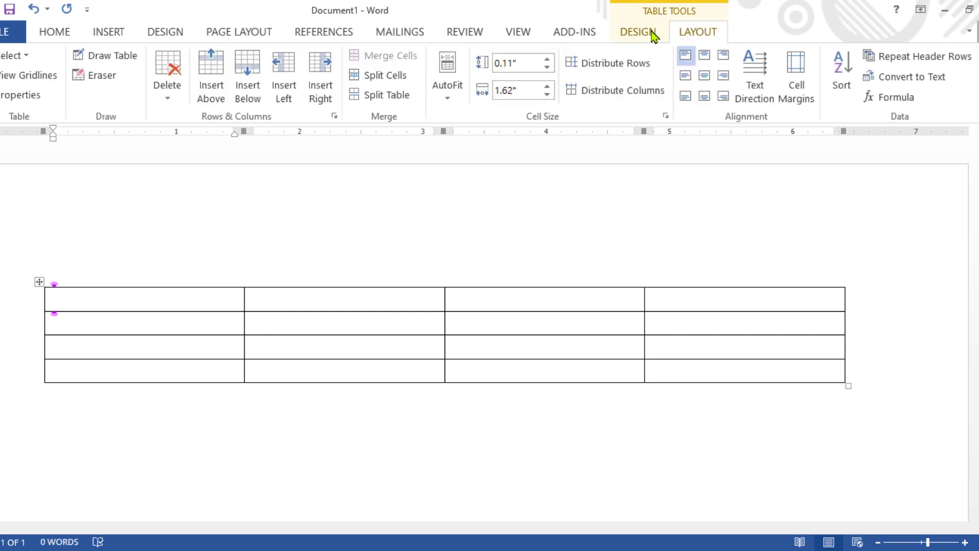
pyautogui.click(653, 36)
pyautogui.click(489, 320)
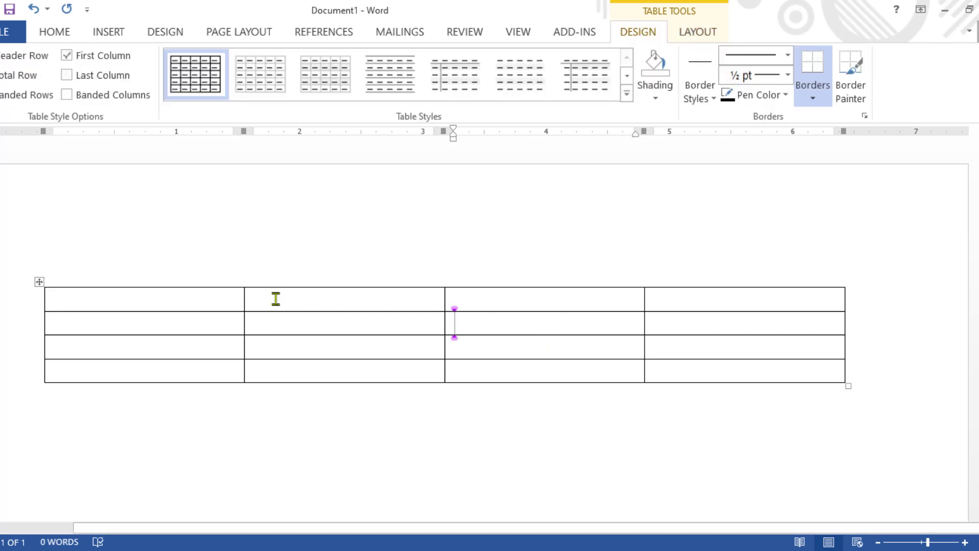
pyautogui.click(155, 296)
pyautogui.click(295, 340)
pyautogui.click(544, 341)
pyautogui.click(554, 302)
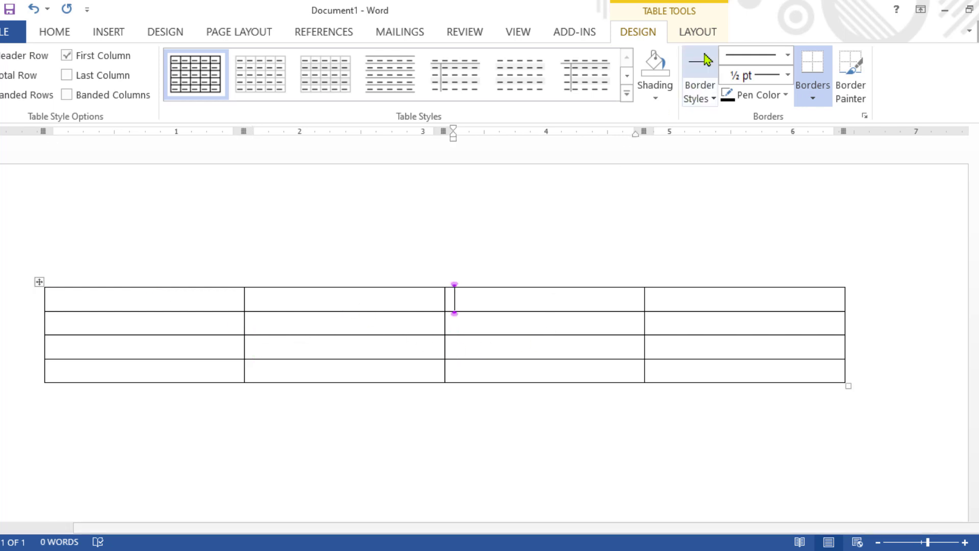
pyautogui.click(706, 36)
pyautogui.click(641, 35)
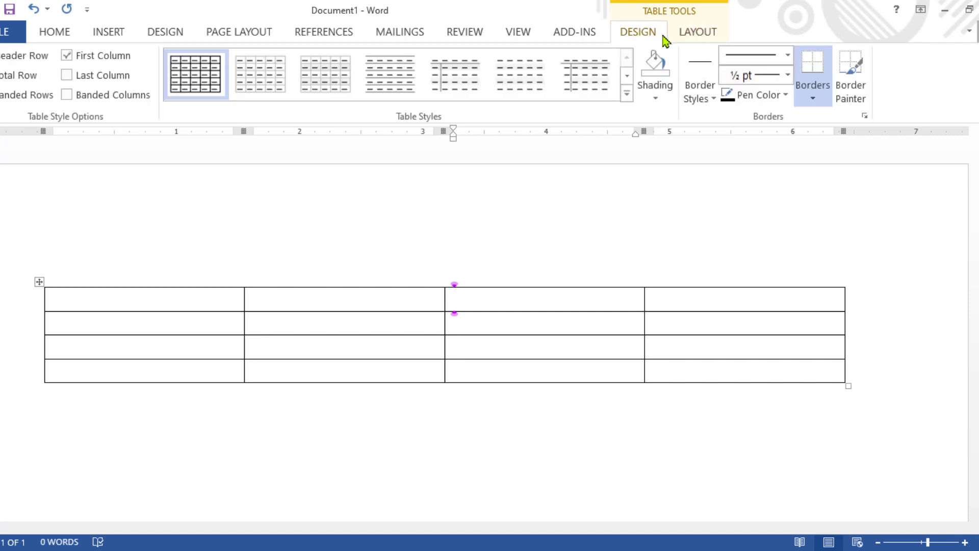
pyautogui.click(704, 36)
# - Return into the table's second row and settle on the Table Tools Layout tab
pyautogui.click(144, 445)
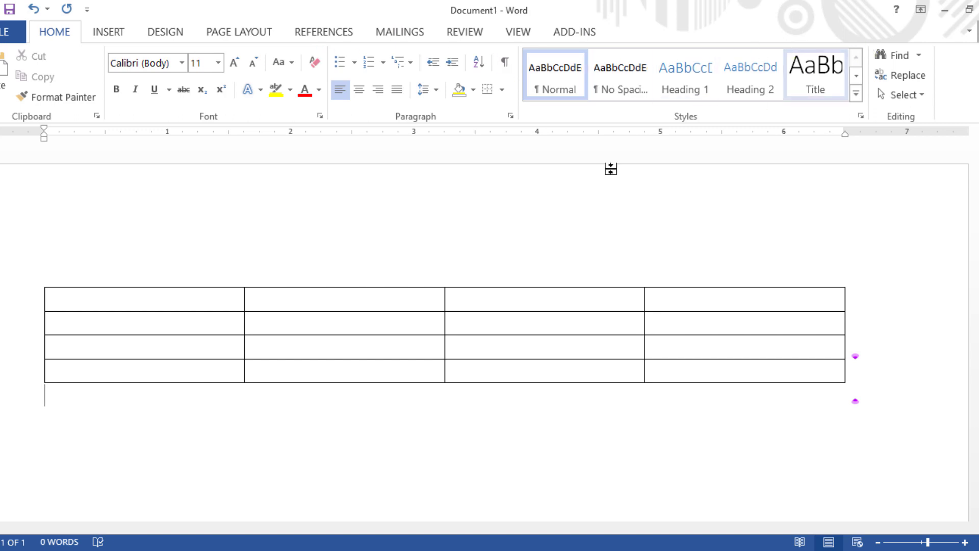
pyautogui.click(227, 321)
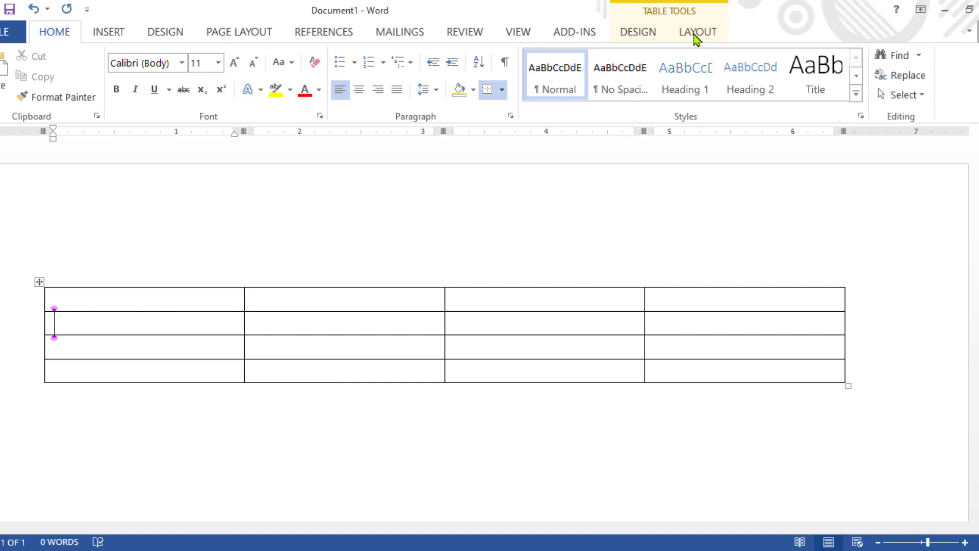
pyautogui.click(695, 36)
pyautogui.click(632, 36)
pyautogui.click(697, 34)
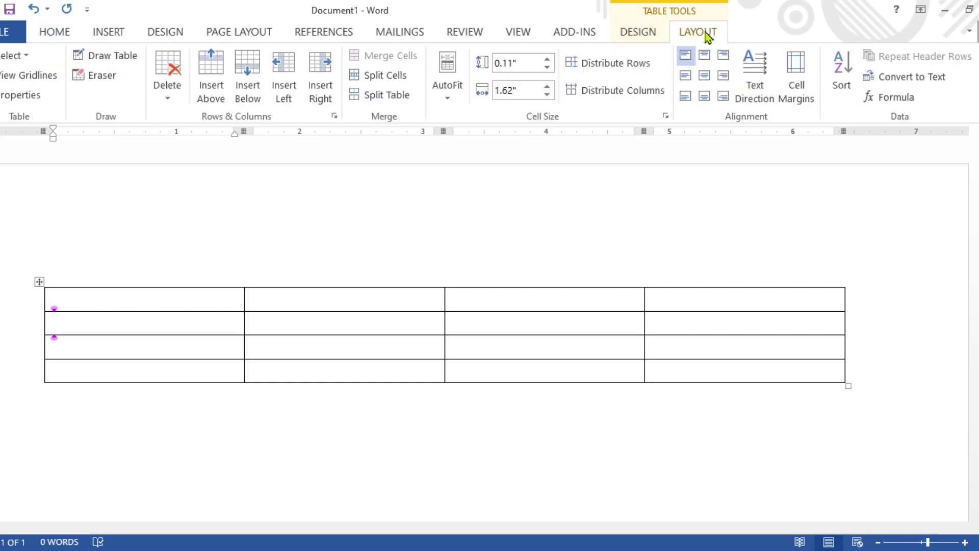
pyautogui.click(637, 35)
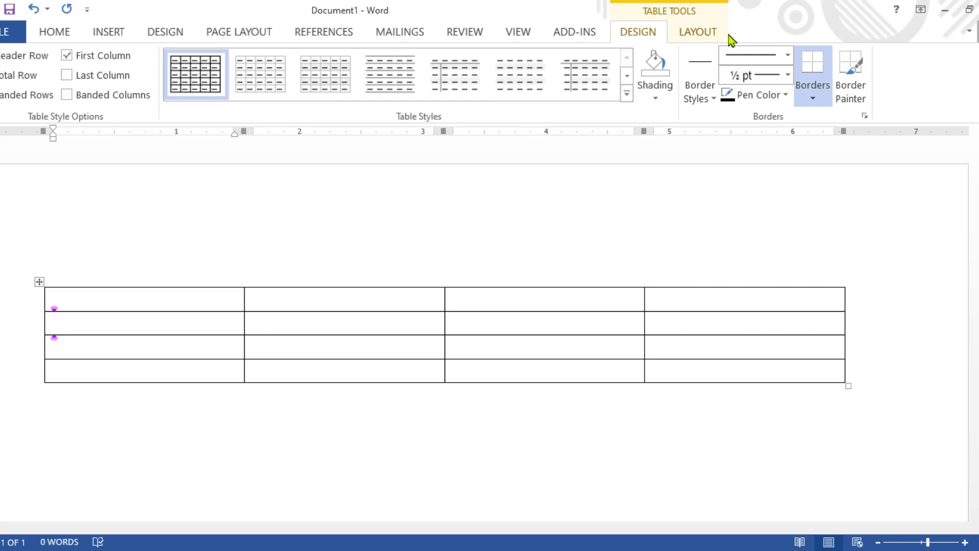
pyautogui.click(699, 34)
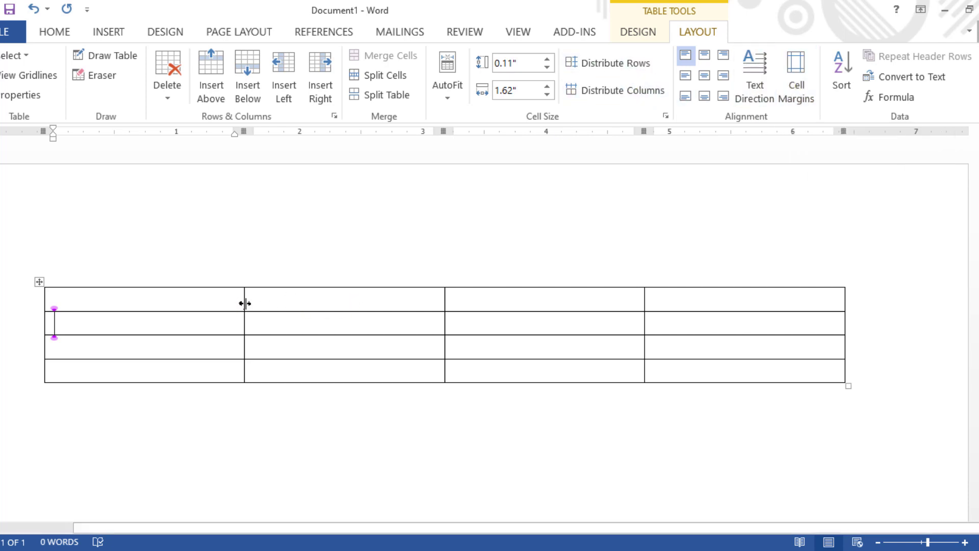
# - Widen the first column to 2.25", heighten row two, and add two rows at the bottom
pyautogui.moveTo(244, 306); pyautogui.dragTo(321, 311)
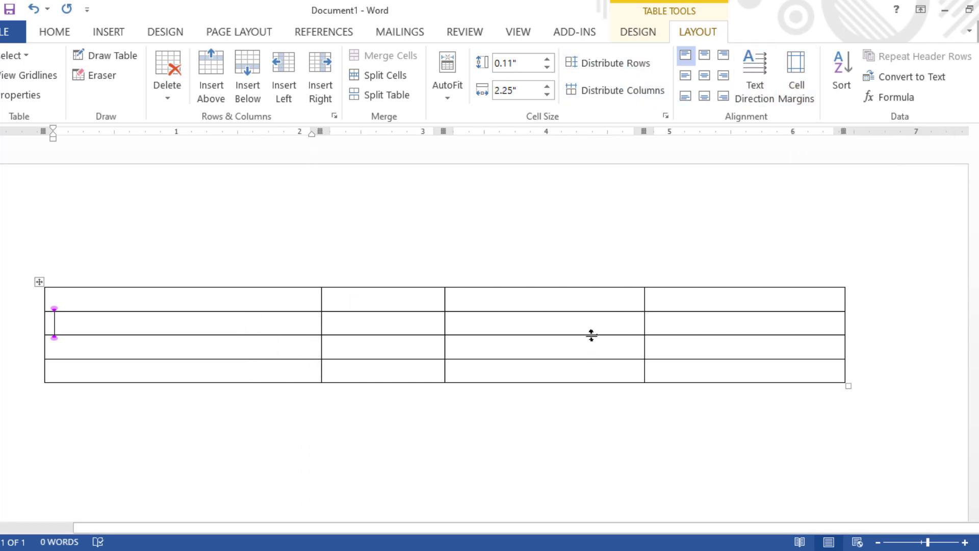
pyautogui.moveTo(590, 335); pyautogui.dragTo(597, 357)
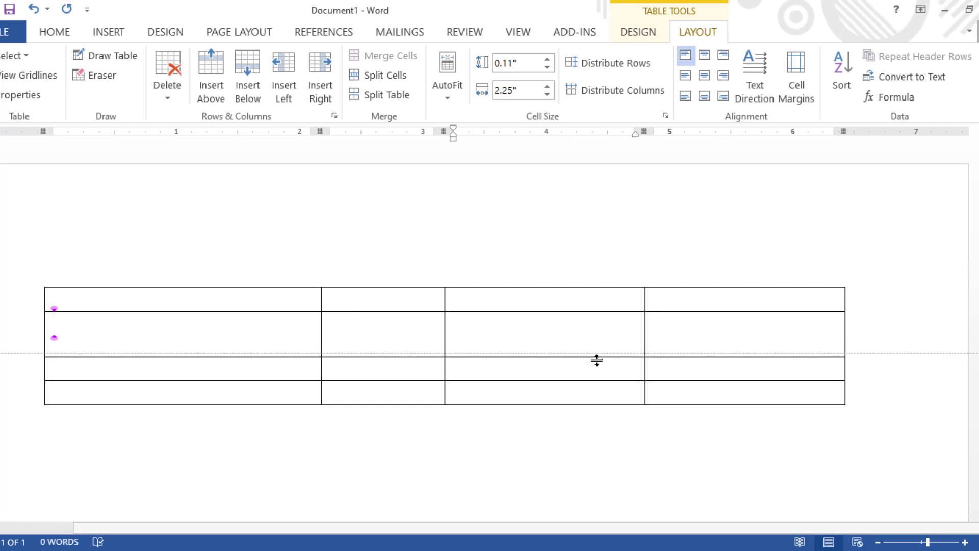
pyautogui.click(819, 400)
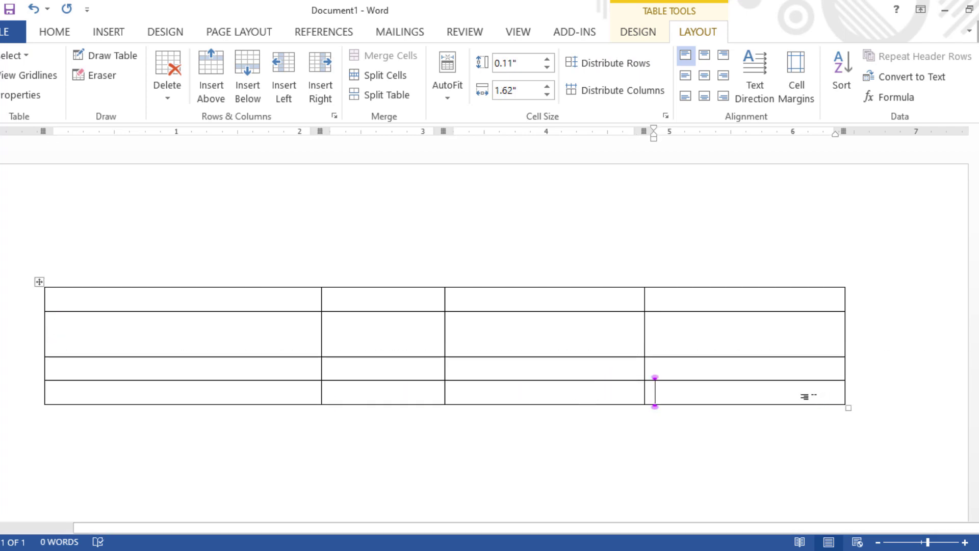
pyautogui.press('Tab')
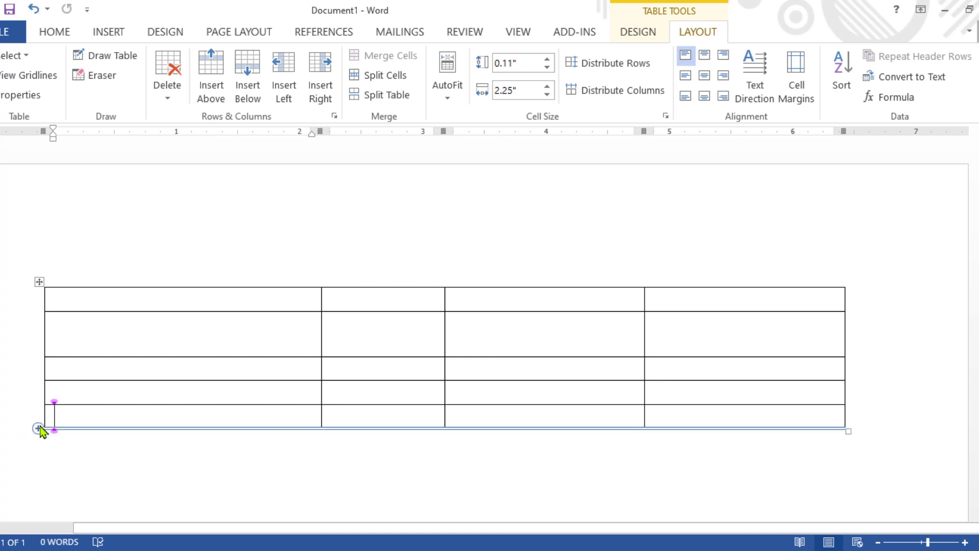
pyautogui.click(38, 429)
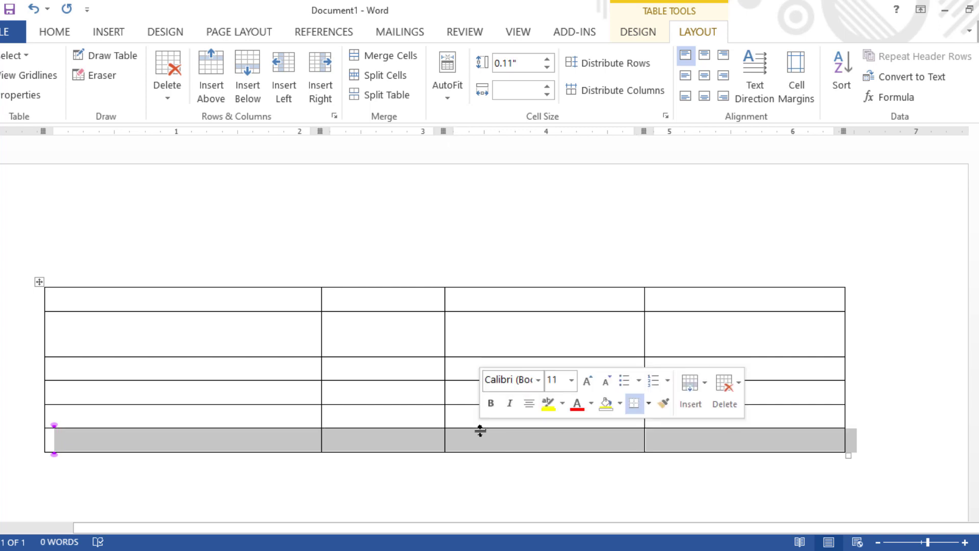
pyautogui.click(480, 443)
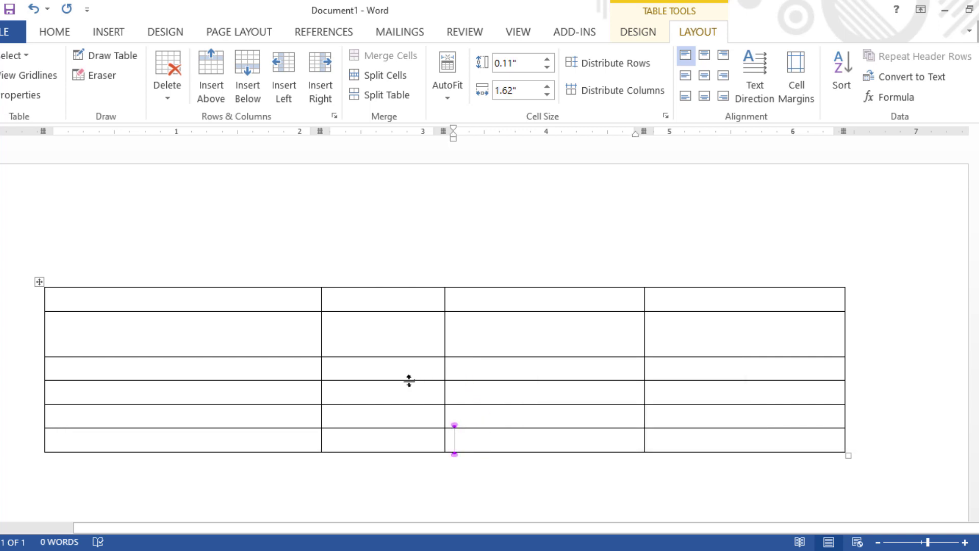
# - Make the third row taller and widen the third column to 1.94"
pyautogui.moveTo(409, 381); pyautogui.dragTo(409, 380)
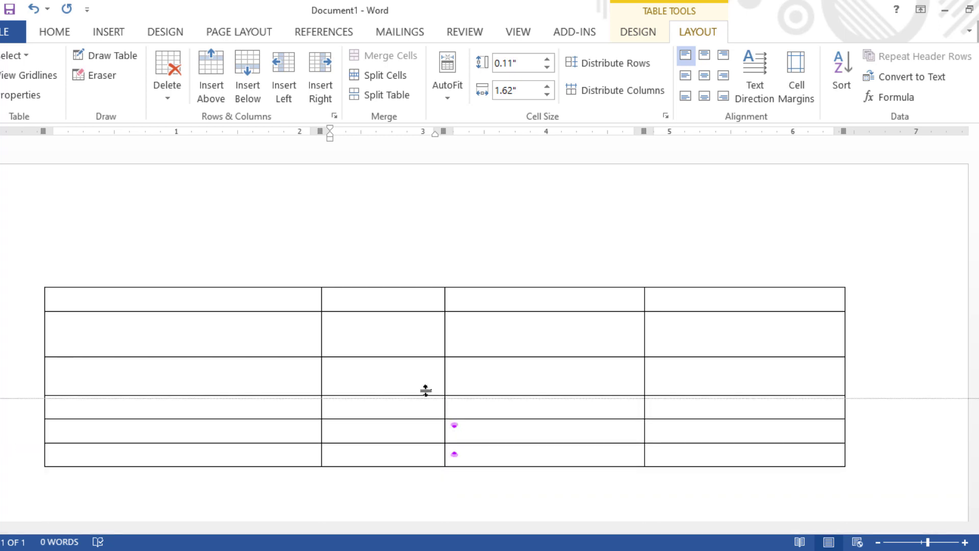
pyautogui.moveTo(409, 381)
pyautogui.mouseDown()
pyautogui.moveTo(436, 434)
pyautogui.moveTo(429, 403)
pyautogui.mouseUp()
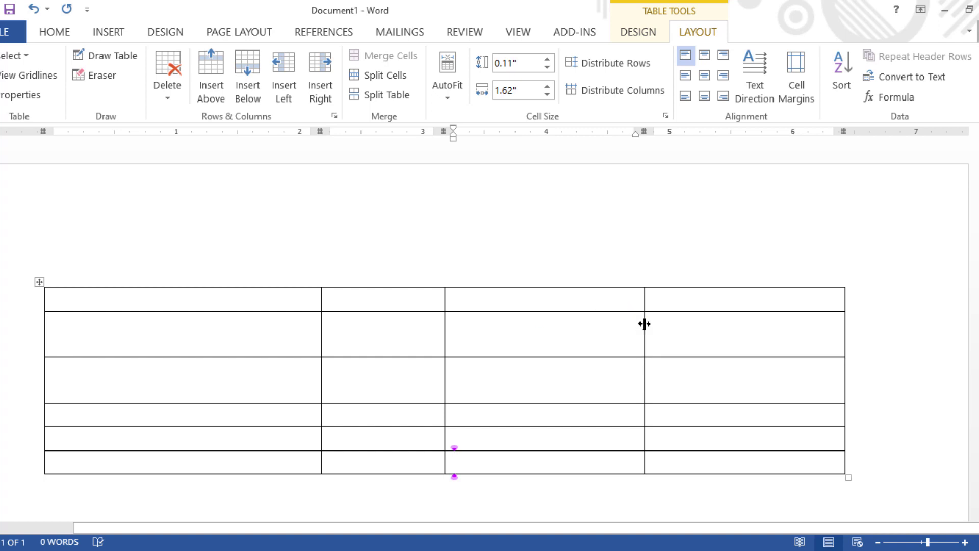
pyautogui.moveTo(644, 323); pyautogui.dragTo(697, 339)
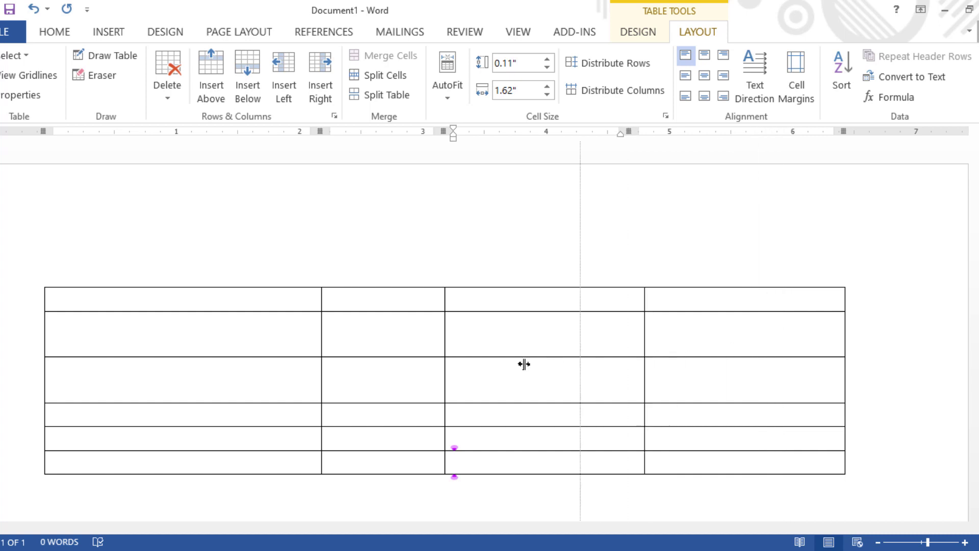
pyautogui.moveTo(697, 340); pyautogui.dragTo(682, 349)
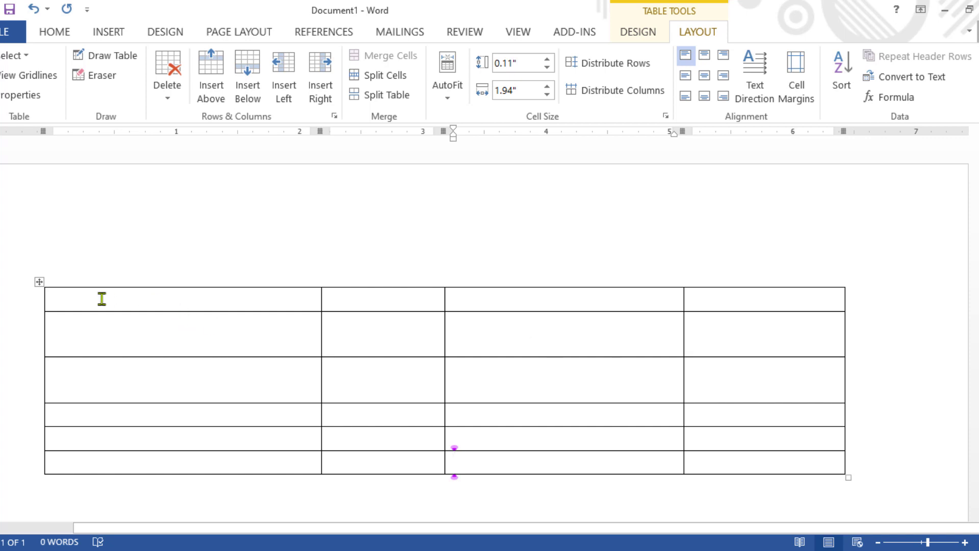
# - Distribute the four columns evenly at 1.62" each across the whole table
pyautogui.click(40, 283)
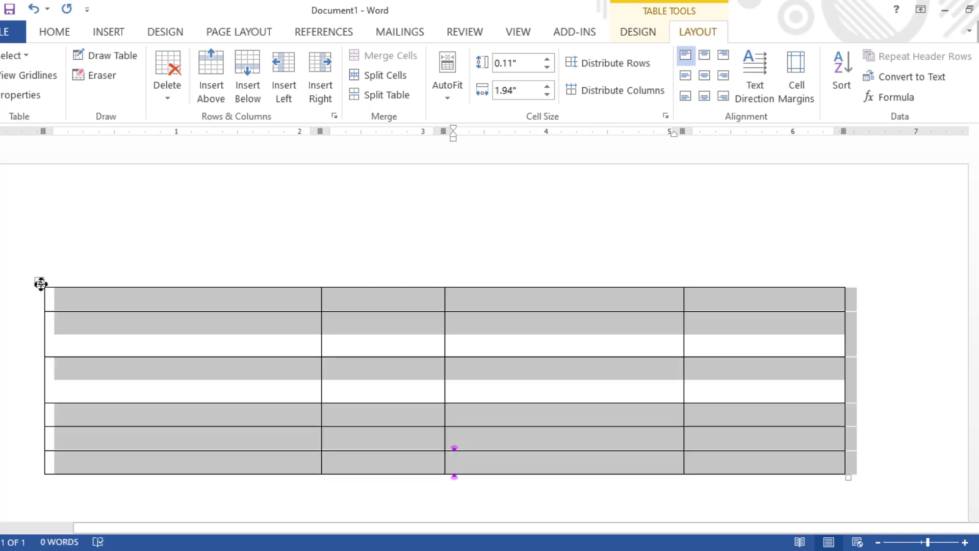
pyautogui.click(66, 300)
pyautogui.click(40, 284)
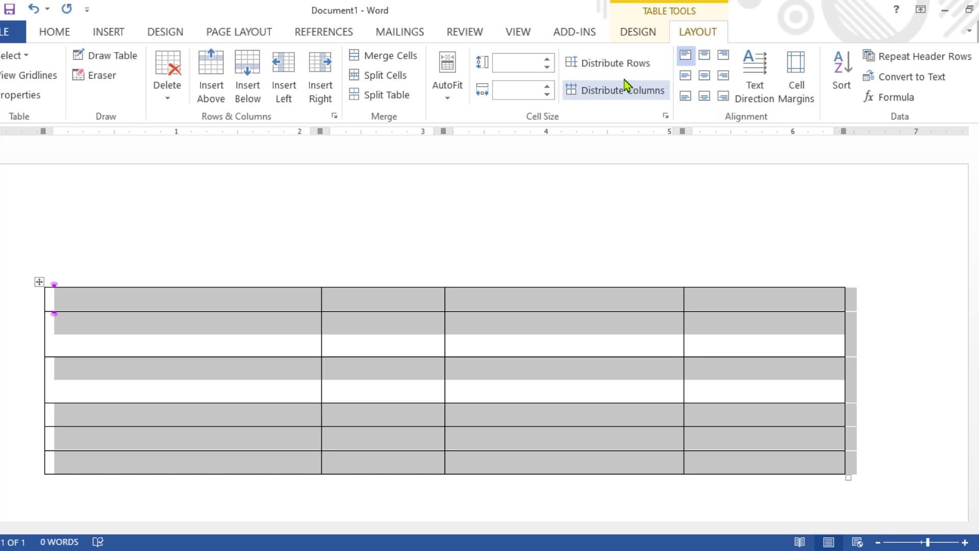
pyautogui.click(613, 101)
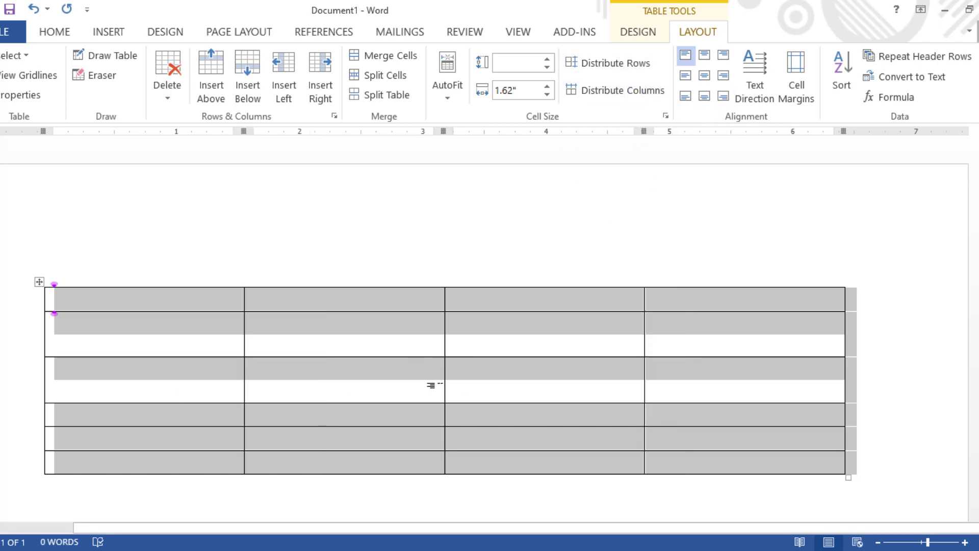
pyautogui.click(479, 397)
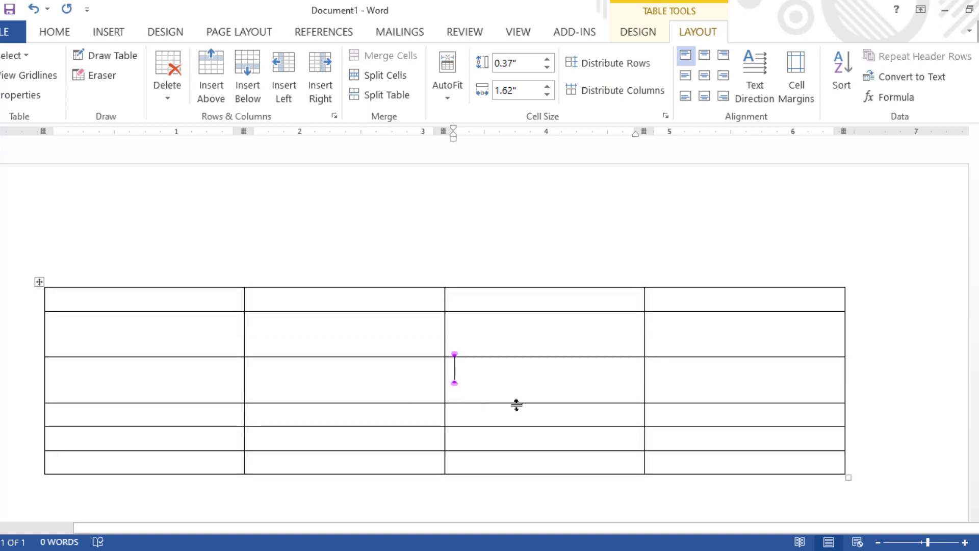
# - Distribute all six rows evenly at 0.25" height
pyautogui.click(306, 299)
pyautogui.click(328, 332)
pyautogui.click(350, 377)
pyautogui.click(359, 422)
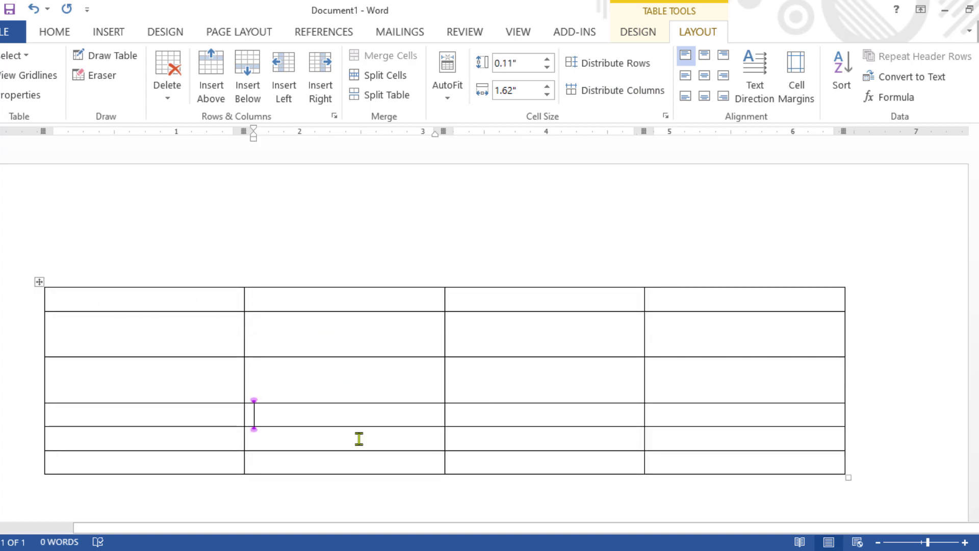
pyautogui.click(41, 284)
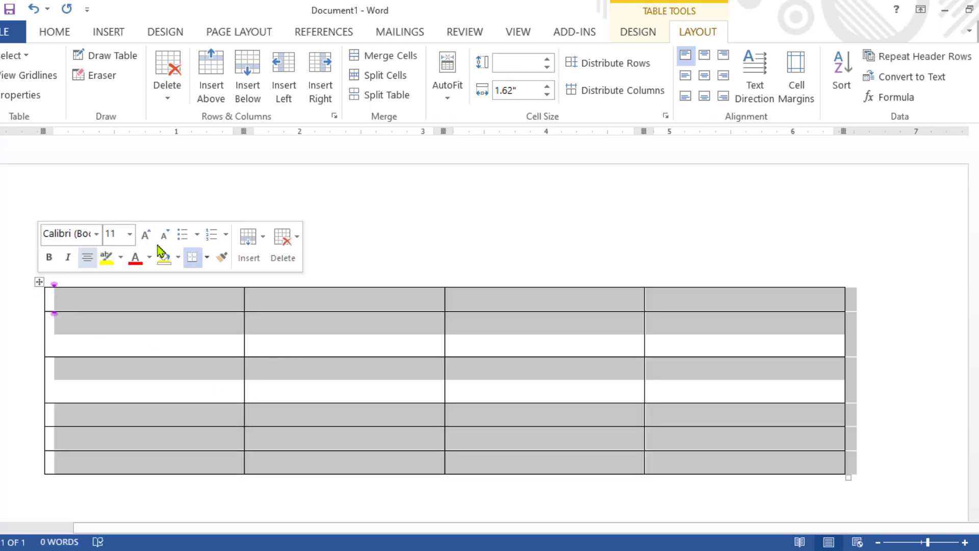
pyautogui.click(606, 63)
pyautogui.click(623, 344)
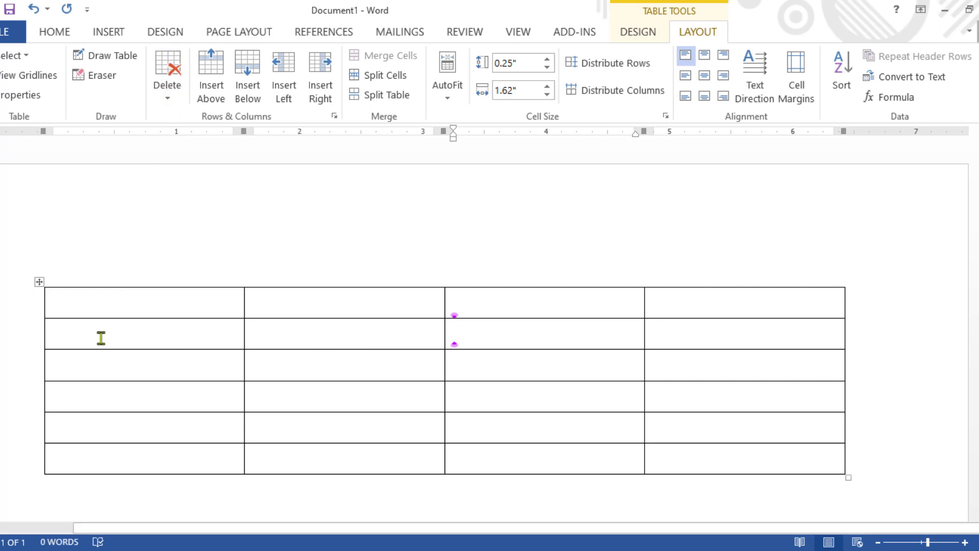
# - Type the headings Name, Roll, Age and City across the first row
pyautogui.click(110, 308)
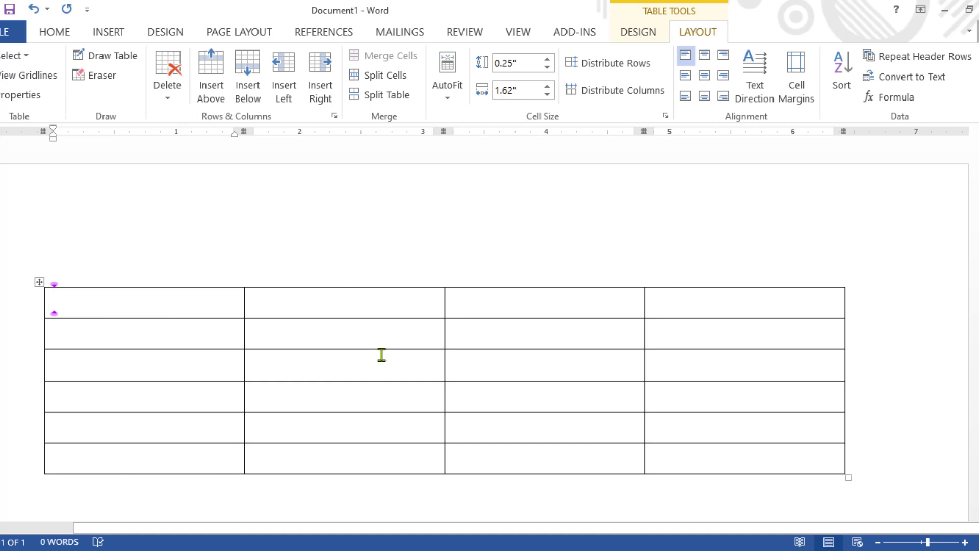
pyautogui.write('Nam')
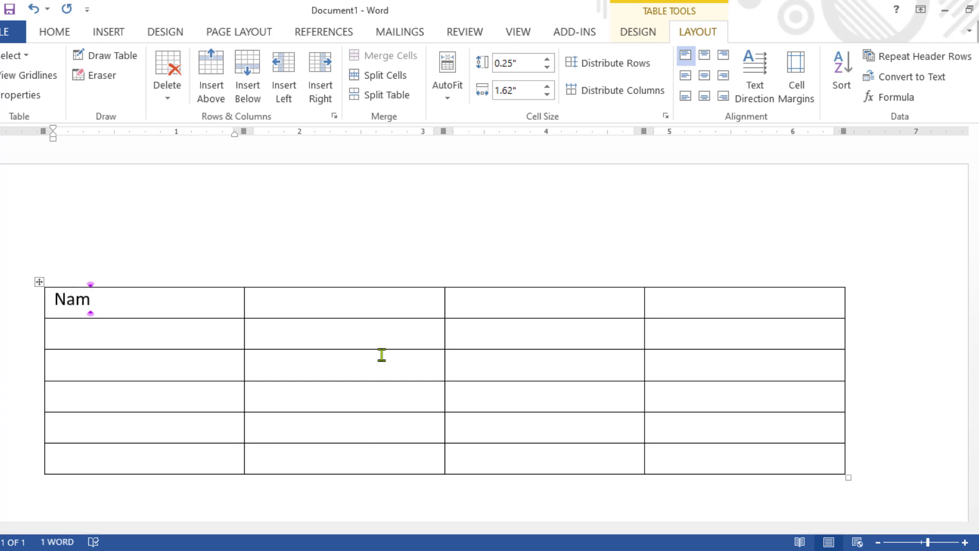
pyautogui.write('e')
pyautogui.press('Tab')
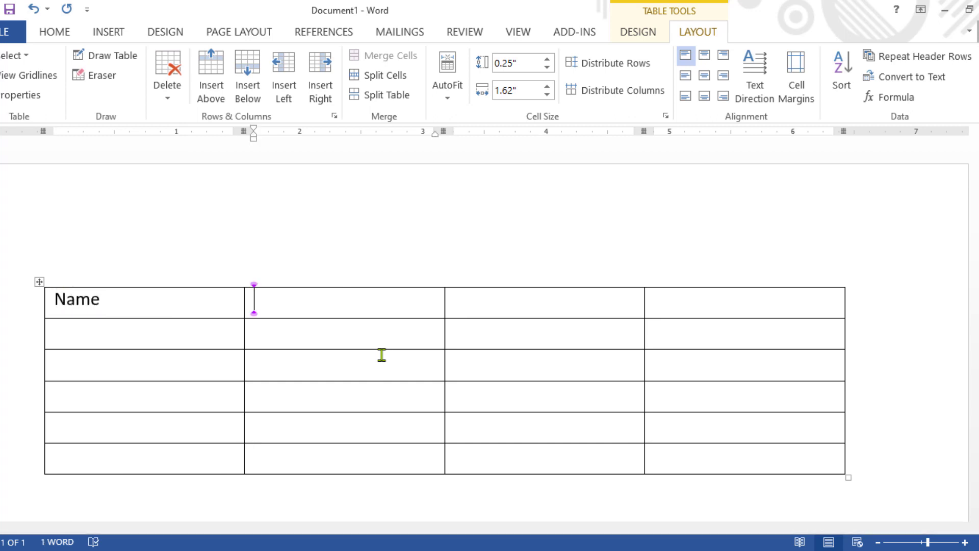
pyautogui.write('Roll')
pyautogui.press('Tab')
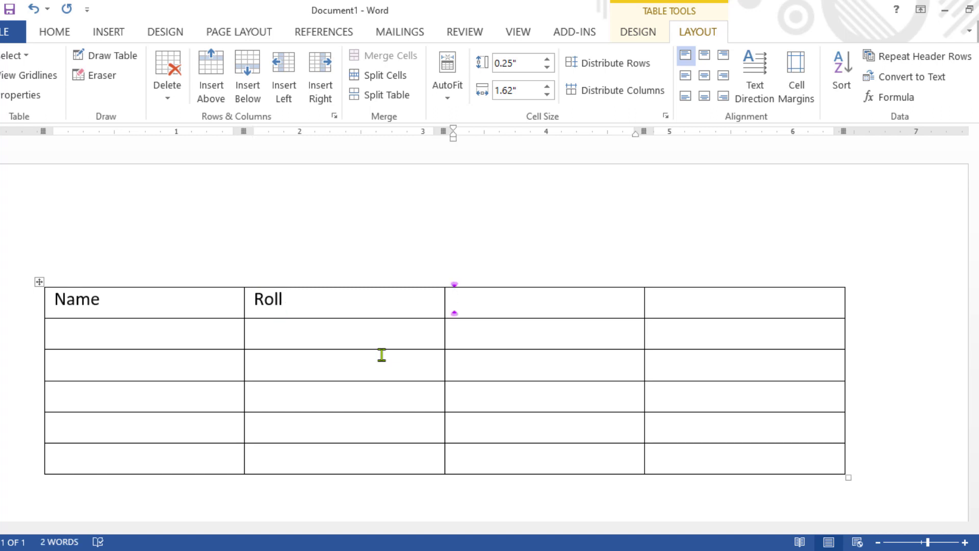
pyautogui.write('Age')
pyautogui.press('Tab')
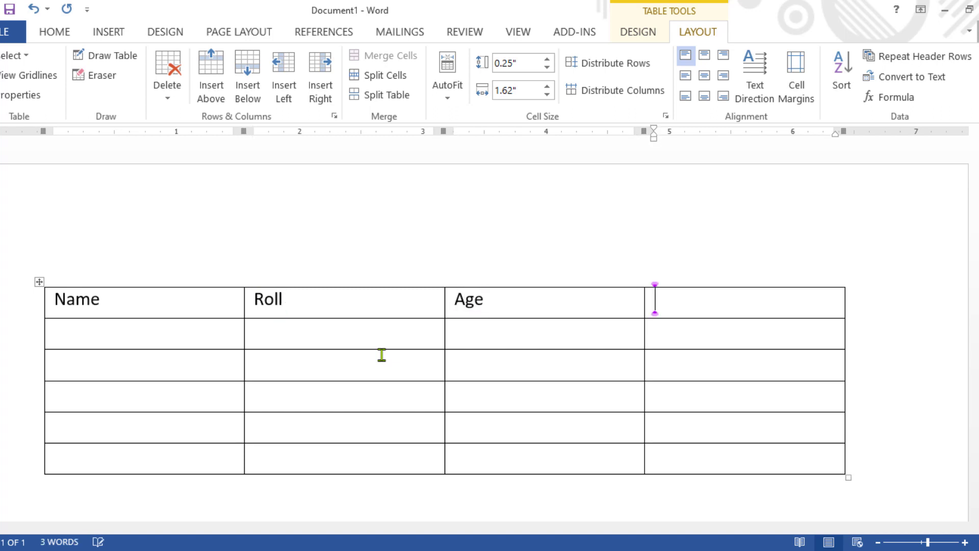
pyautogui.write('City')
# - Drag the header row's bottom border down to make it 0.74" tall
pyautogui.click(134, 302)
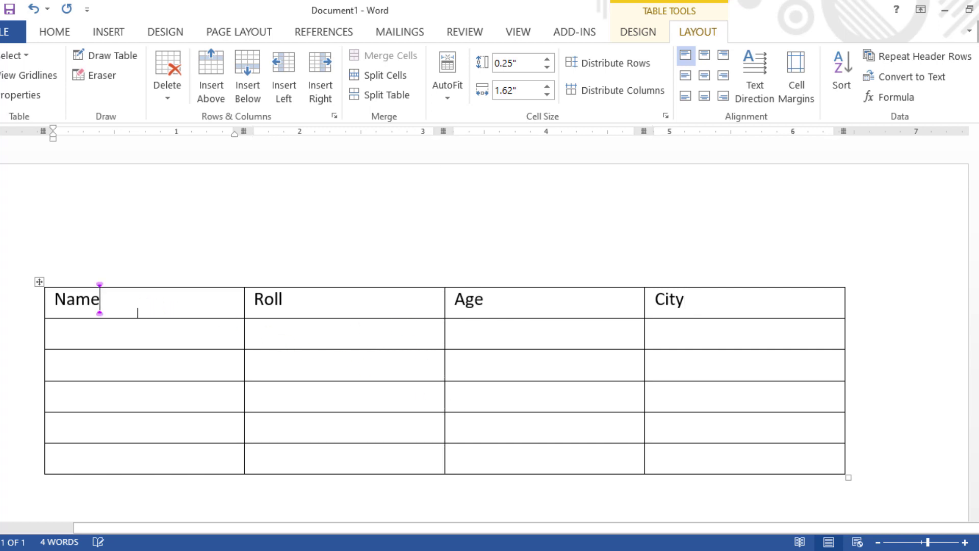
pyautogui.moveTo(161, 319); pyautogui.dragTo(181, 379)
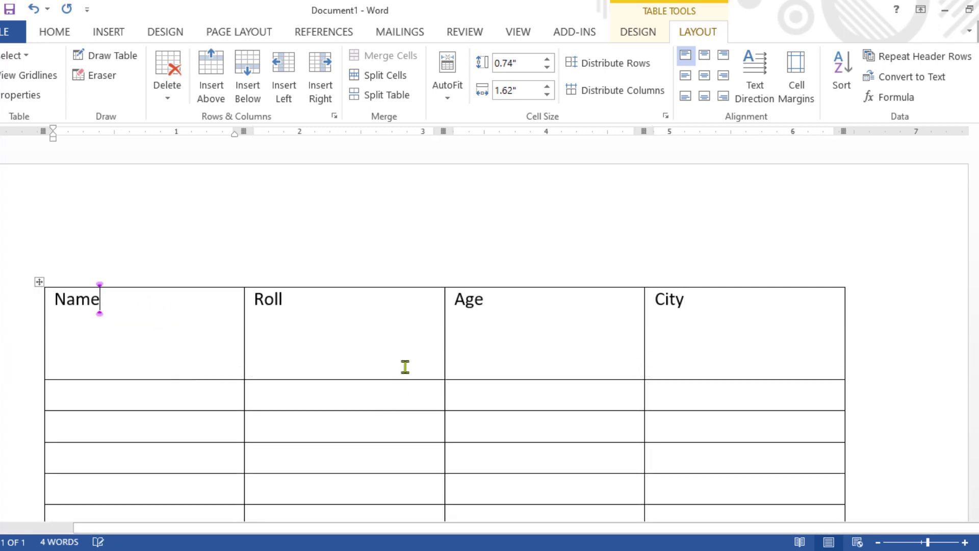
pyautogui.click(258, 315)
pyautogui.click(152, 316)
pyautogui.click(552, 340)
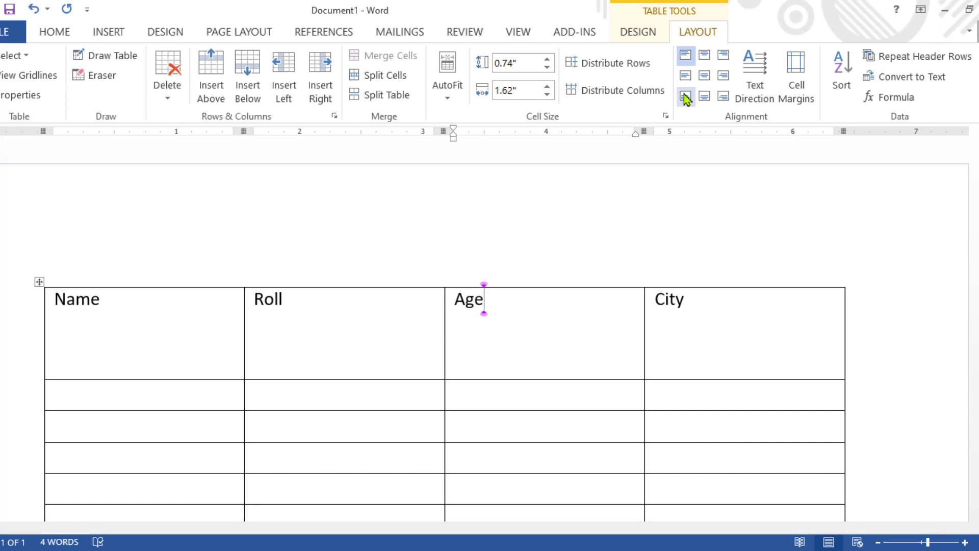
# - Try several alignments on the header row, finishing with Align Center
pyautogui.click(17, 336)
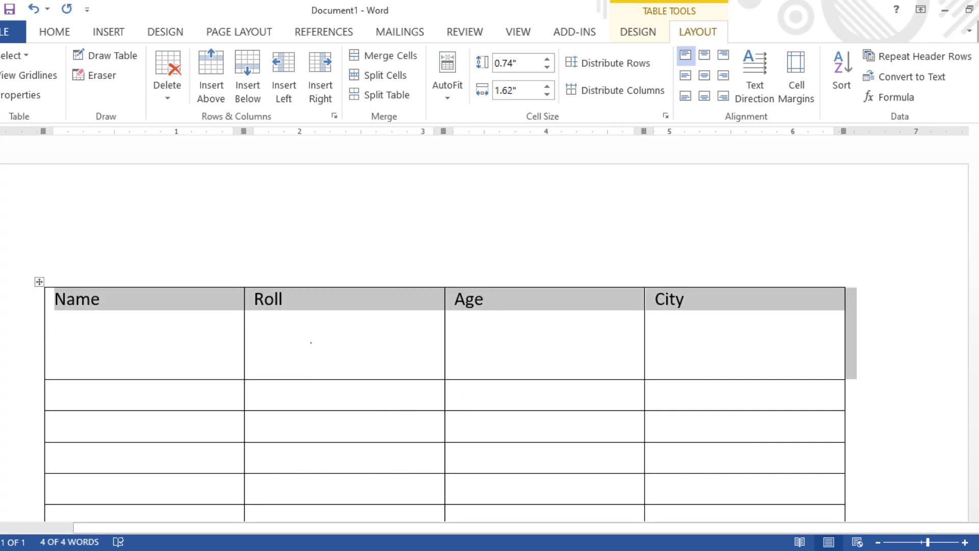
pyautogui.click(704, 77)
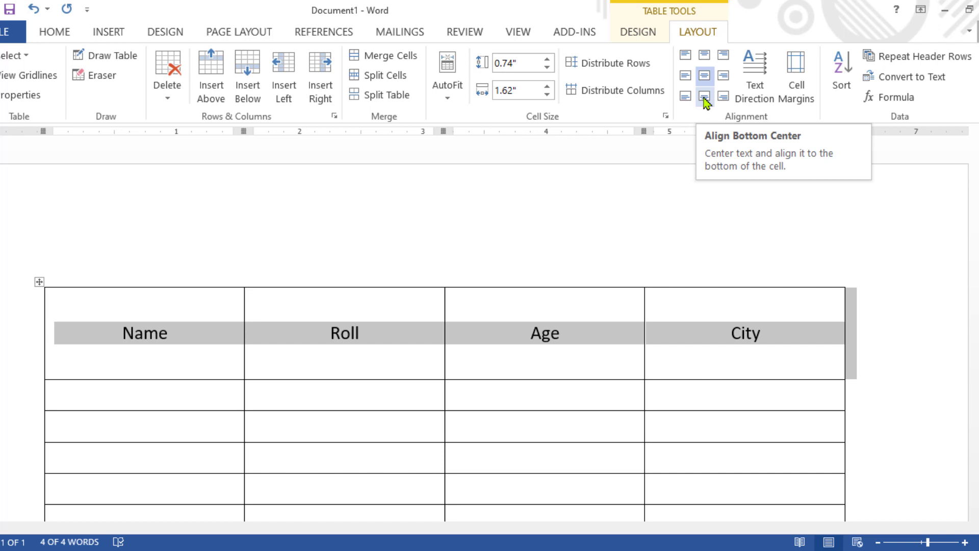
pyautogui.click(704, 97)
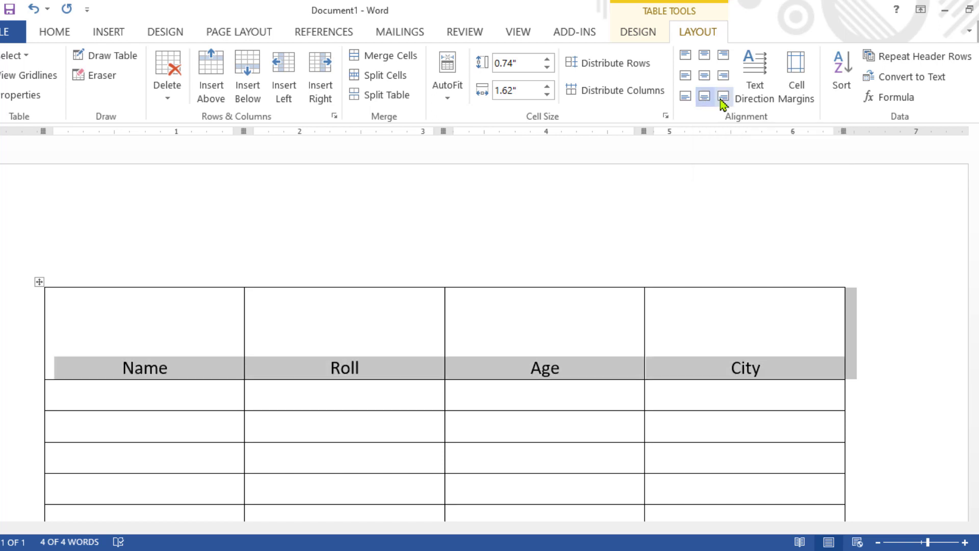
pyautogui.click(723, 97)
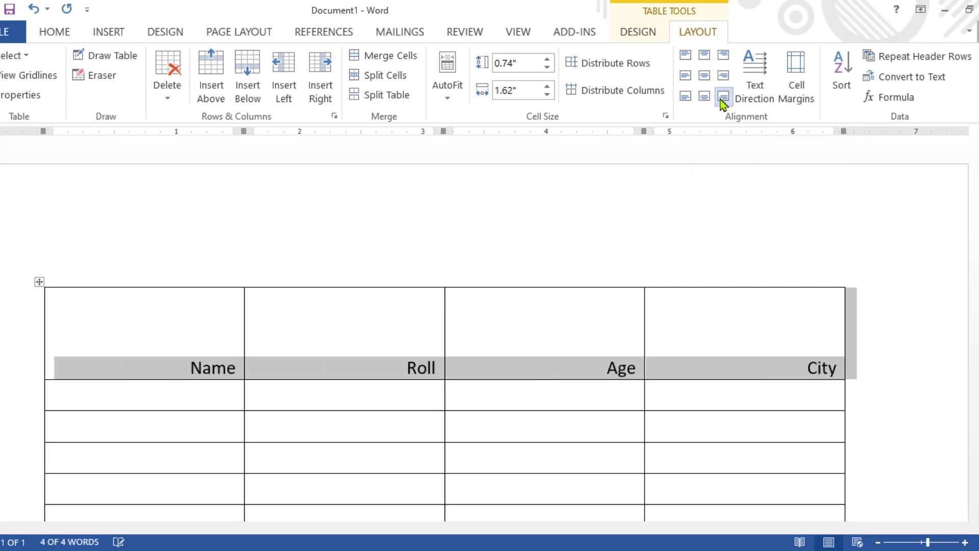
pyautogui.click(685, 97)
pyautogui.click(690, 77)
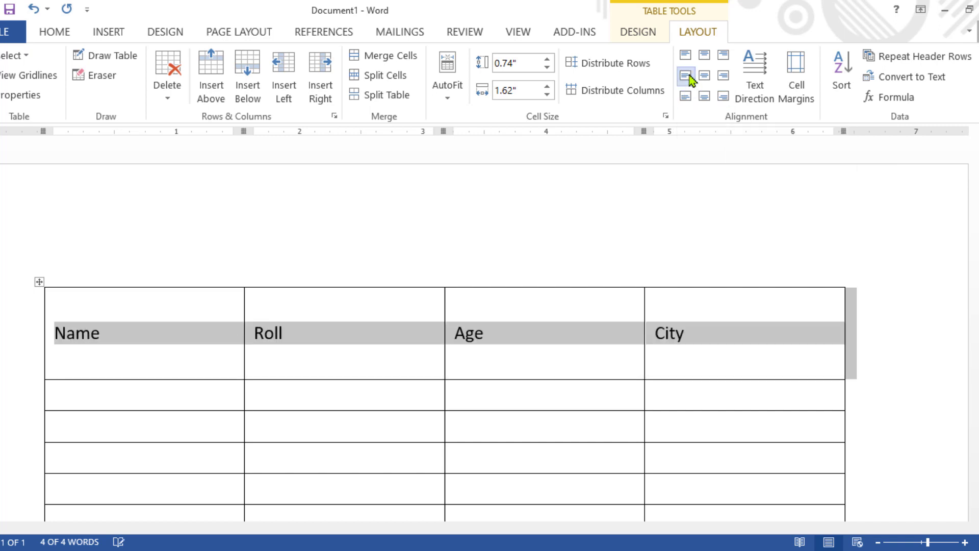
pyautogui.click(704, 77)
pyautogui.click(704, 55)
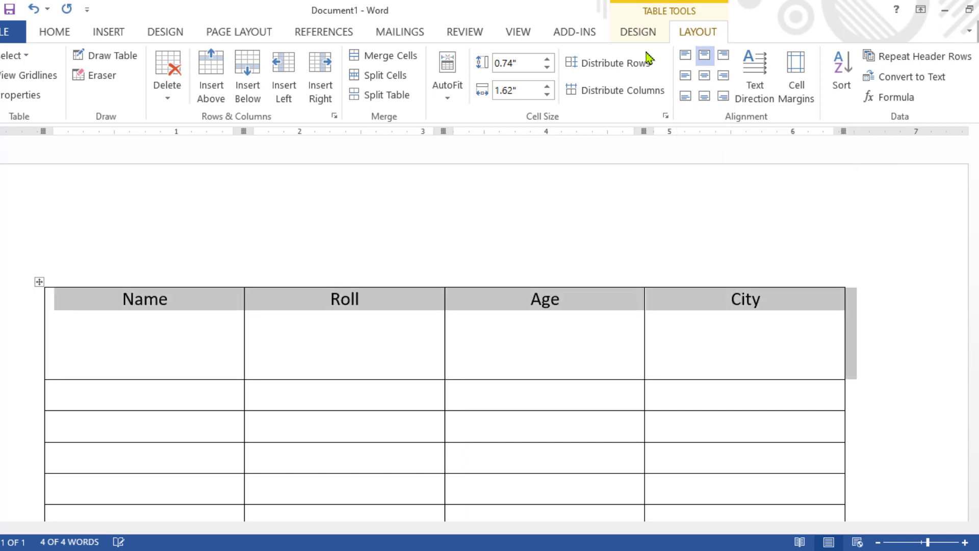
pyautogui.click(704, 75)
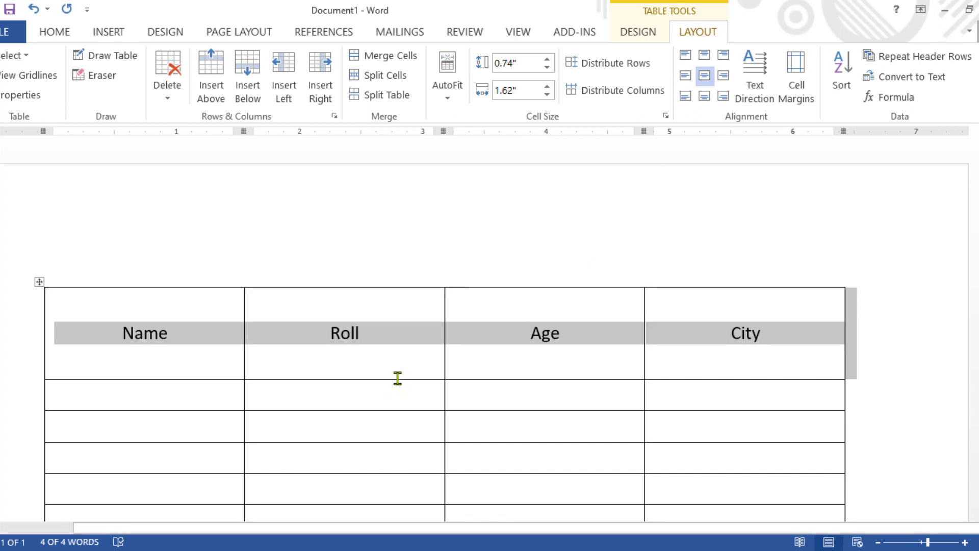
# - Adjust the header row height to 0.49" and reselect the row
pyautogui.moveTo(398, 378); pyautogui.dragTo(398, 320)
pyautogui.click(401, 329)
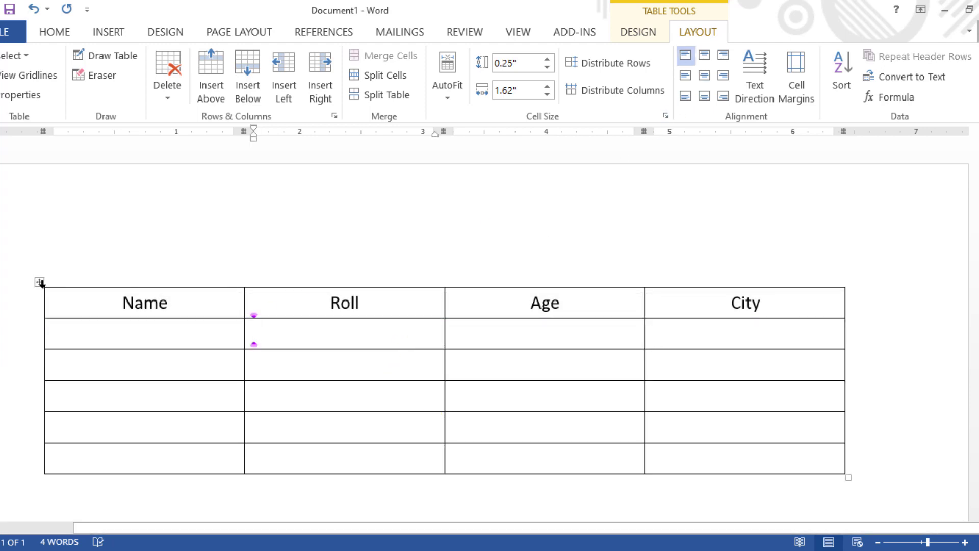
pyautogui.moveTo(323, 319); pyautogui.dragTo(323, 349)
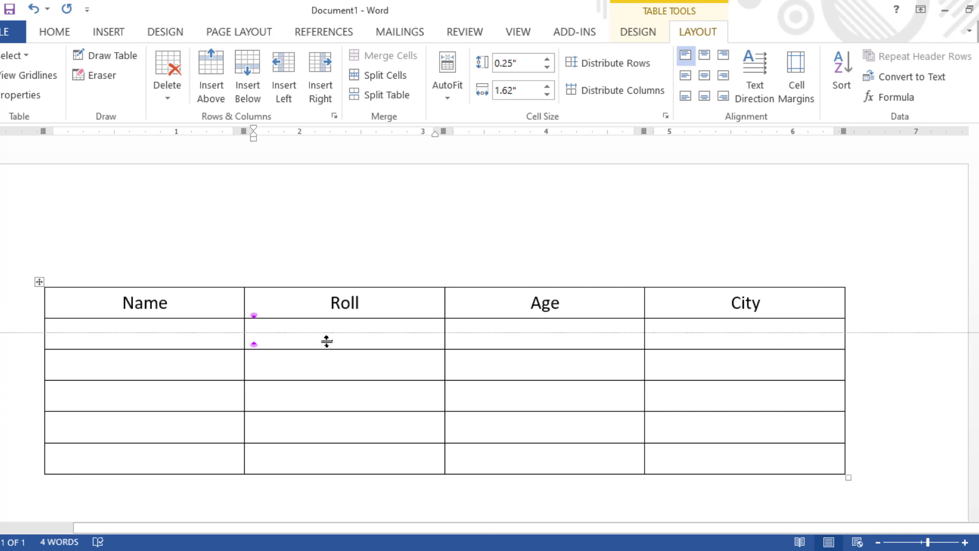
pyautogui.moveTo(155, 318); pyautogui.dragTo(732, 320)
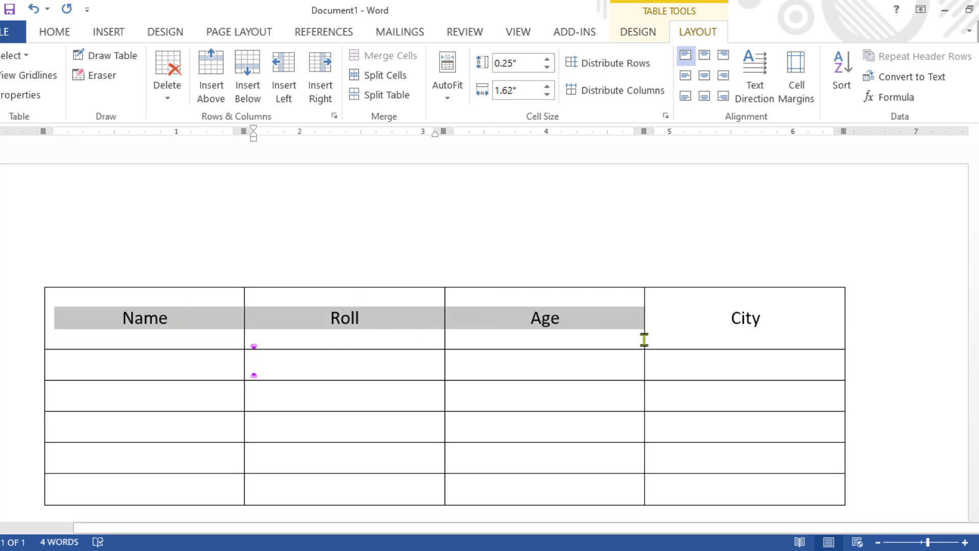
# - Rotate the Name, Roll, Age and City headings to run vertically top to bottom
pyautogui.click(763, 101)
pyautogui.click(764, 101)
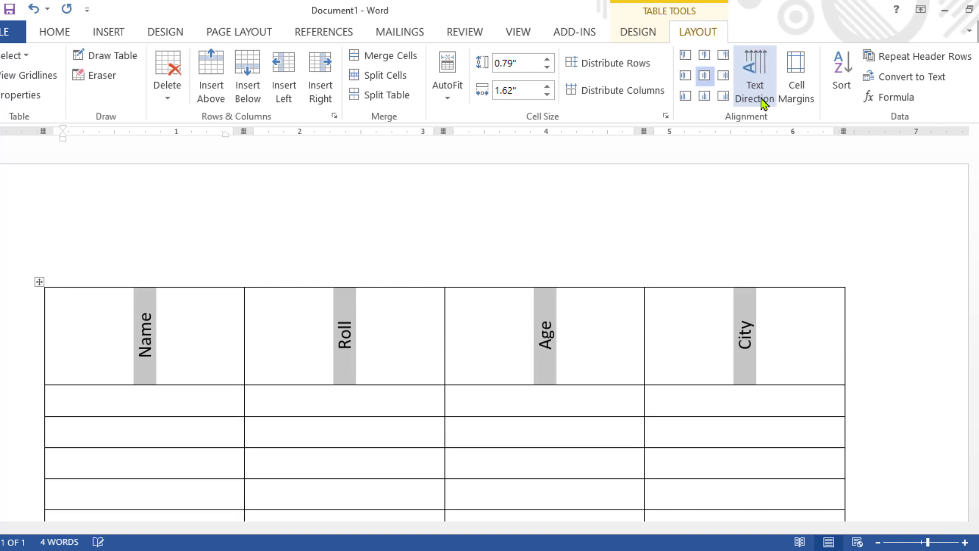
pyautogui.click(763, 101)
pyautogui.click(763, 101)
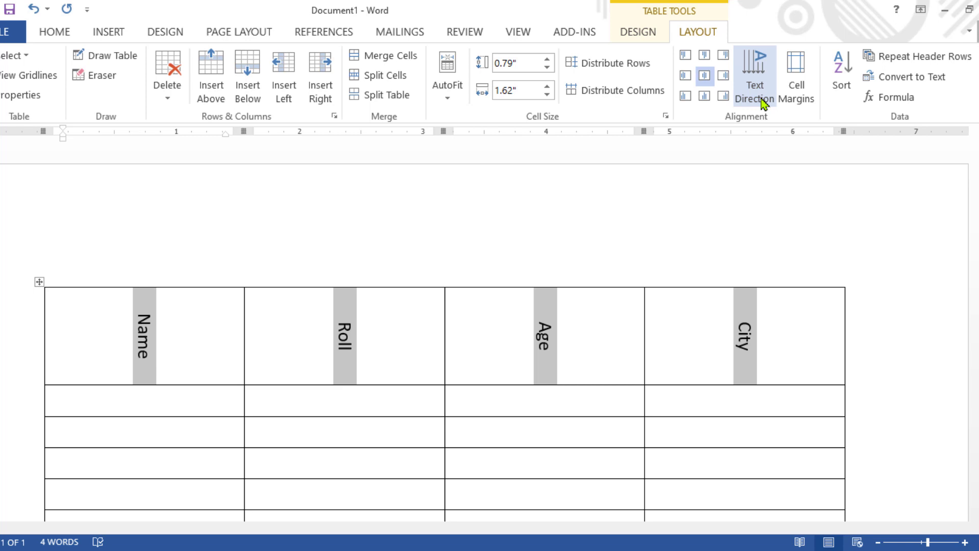
pyautogui.click(592, 503)
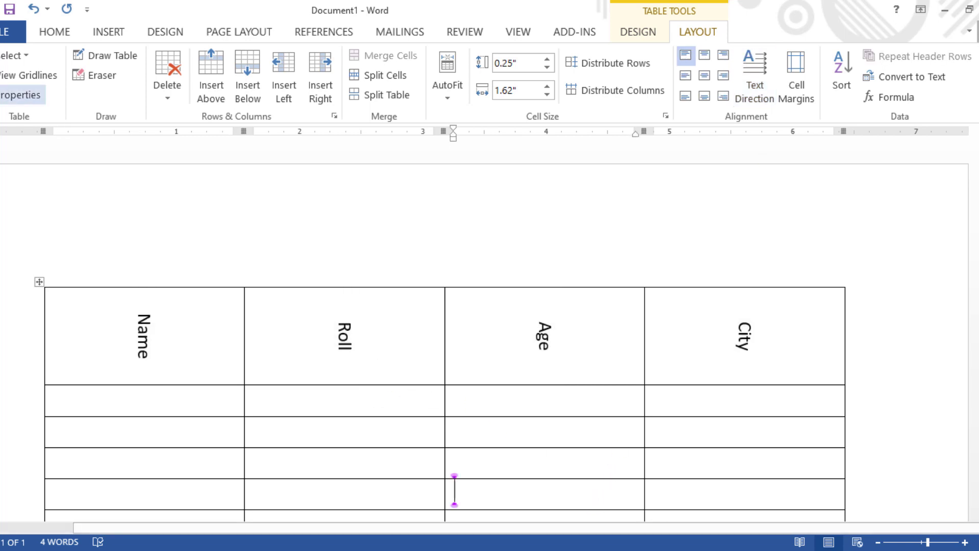
pyautogui.click(39, 281)
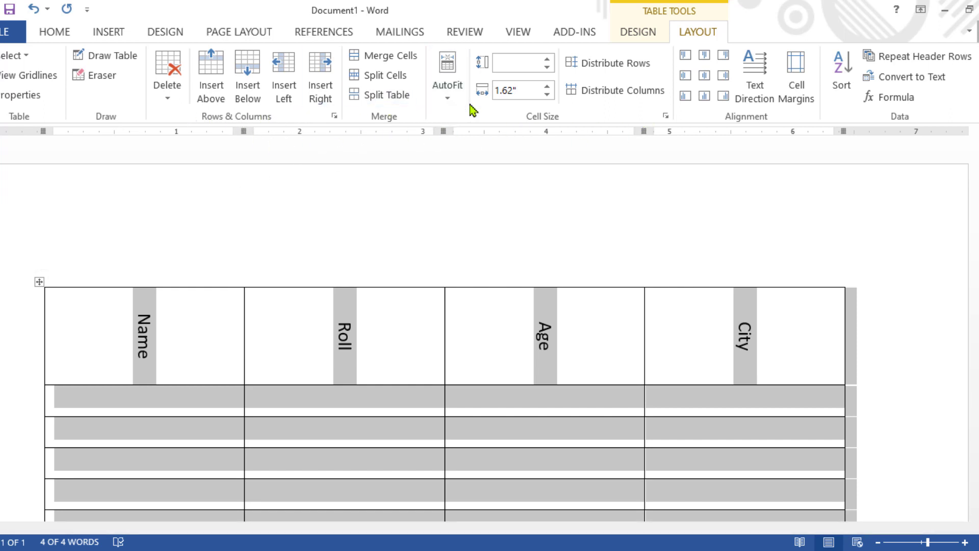
# - Preview green and blue styles from the Table Styles gallery on the table
pyautogui.click(654, 34)
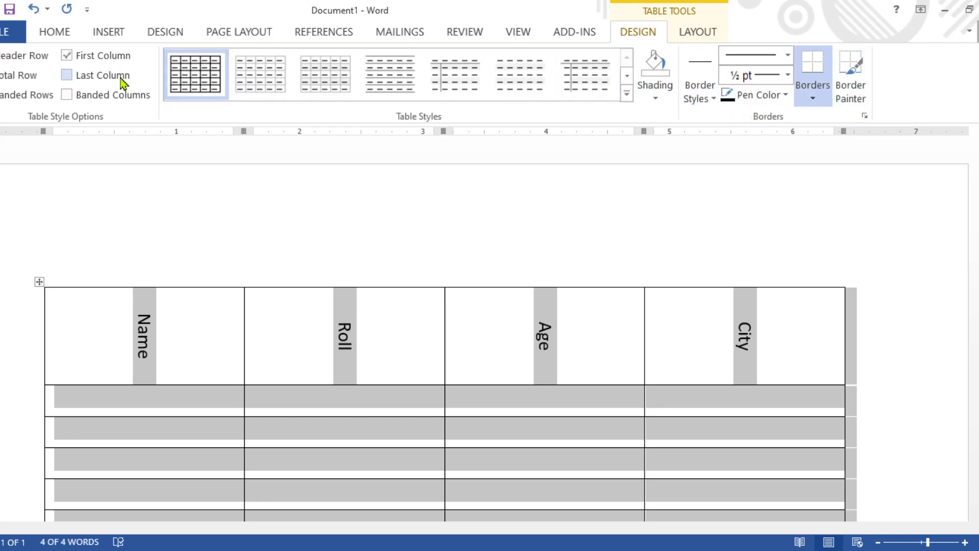
pyautogui.click(627, 88)
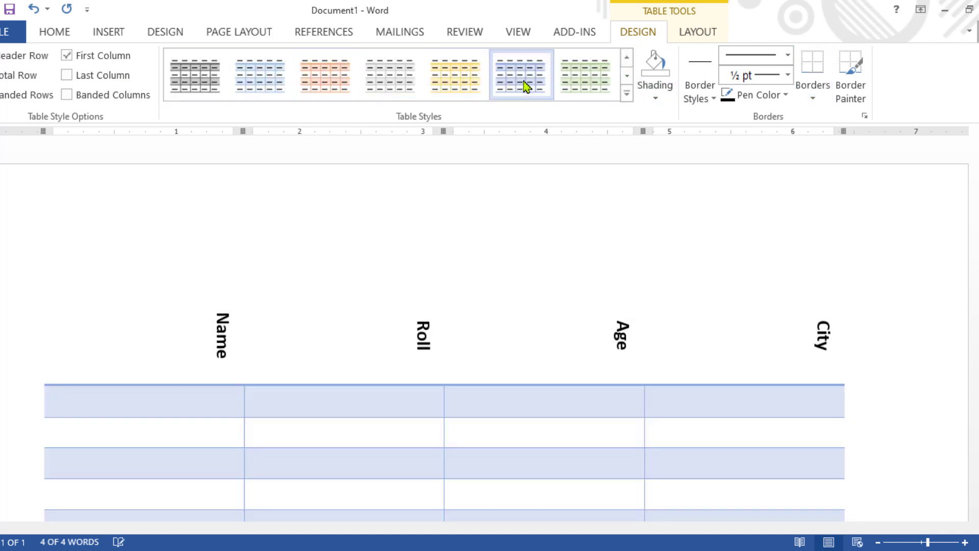
pyautogui.click(590, 81)
pyautogui.click(735, 362)
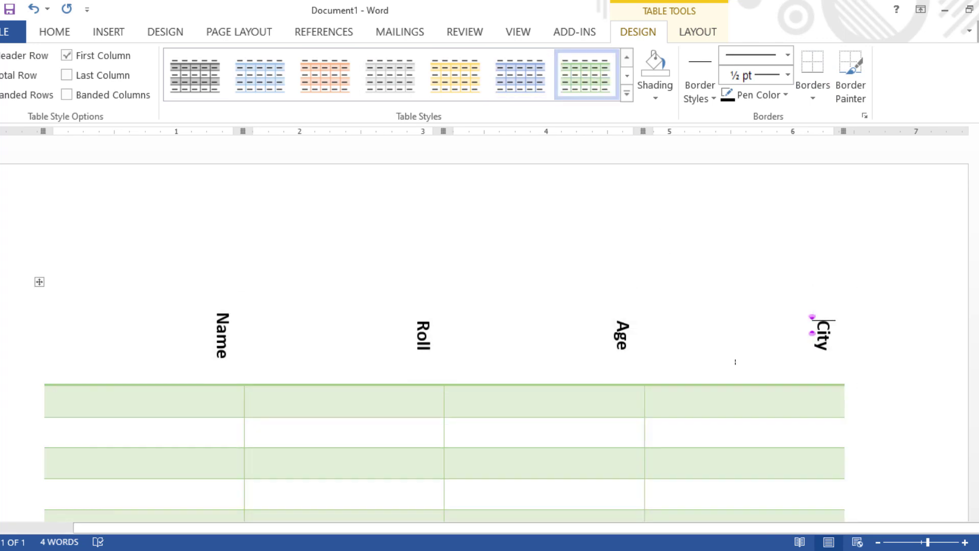
pyautogui.scroll(-5, 734, 362)
pyautogui.click(39, 159)
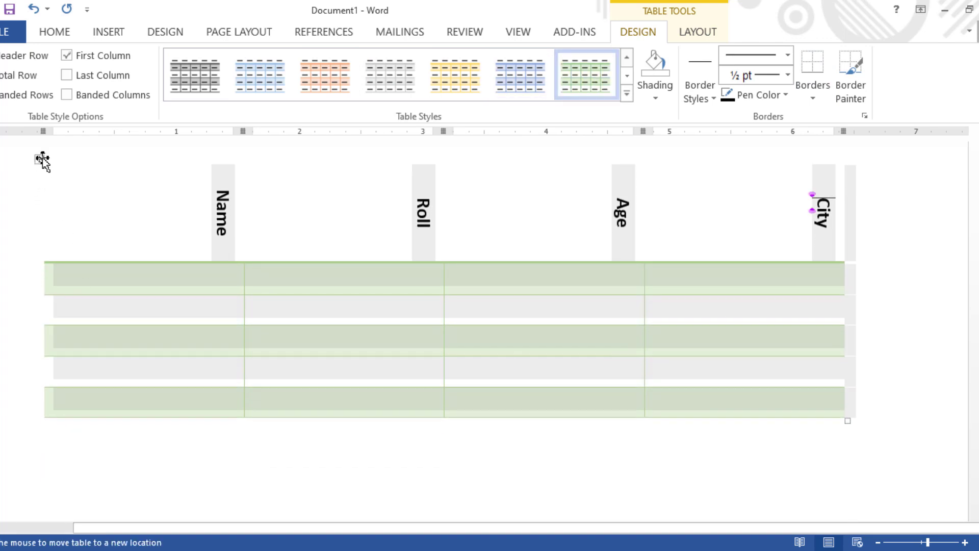
pyautogui.click(628, 76)
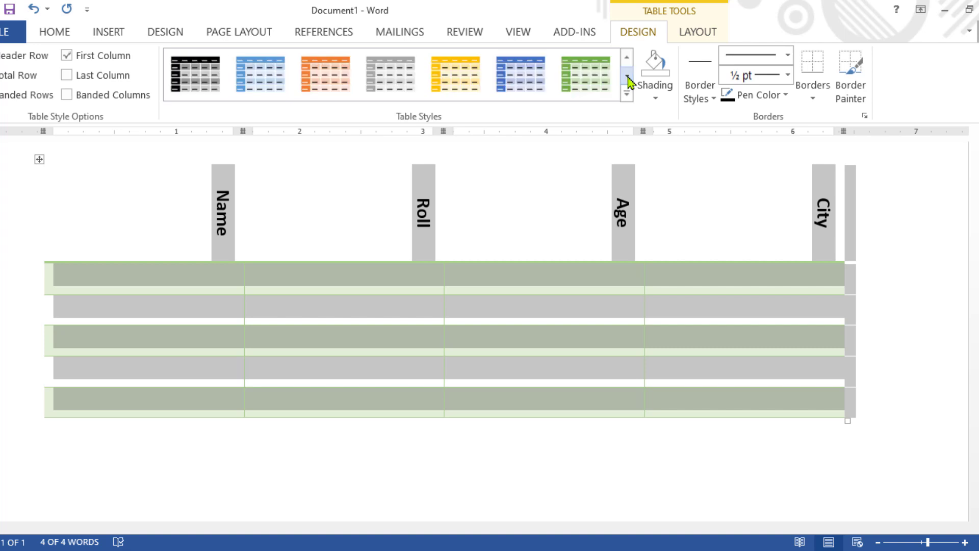
pyautogui.click(522, 74)
pyautogui.click(603, 315)
pyautogui.scroll(5, 604, 315)
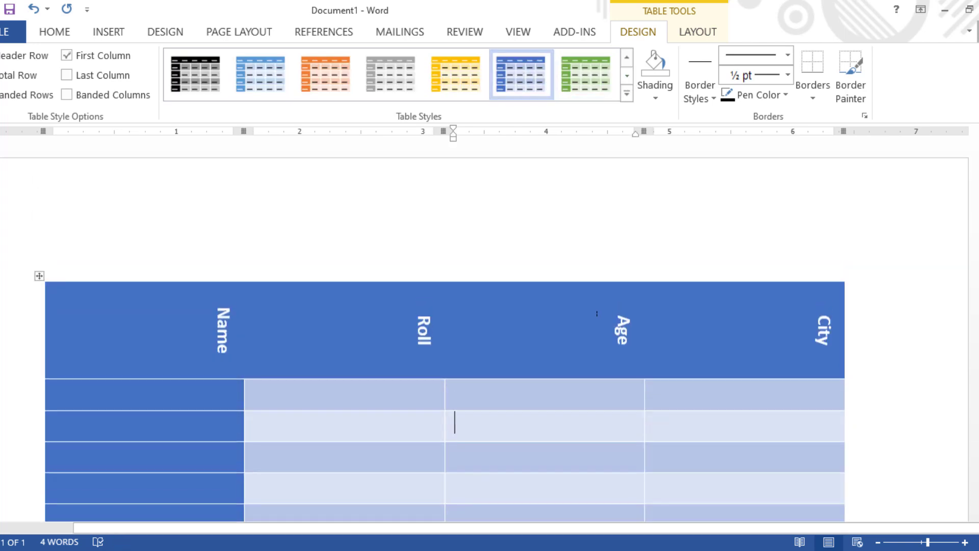
# - Apply the green banded List Table style to the whole table
pyautogui.click(40, 281)
pyautogui.click(627, 78)
pyautogui.click(627, 77)
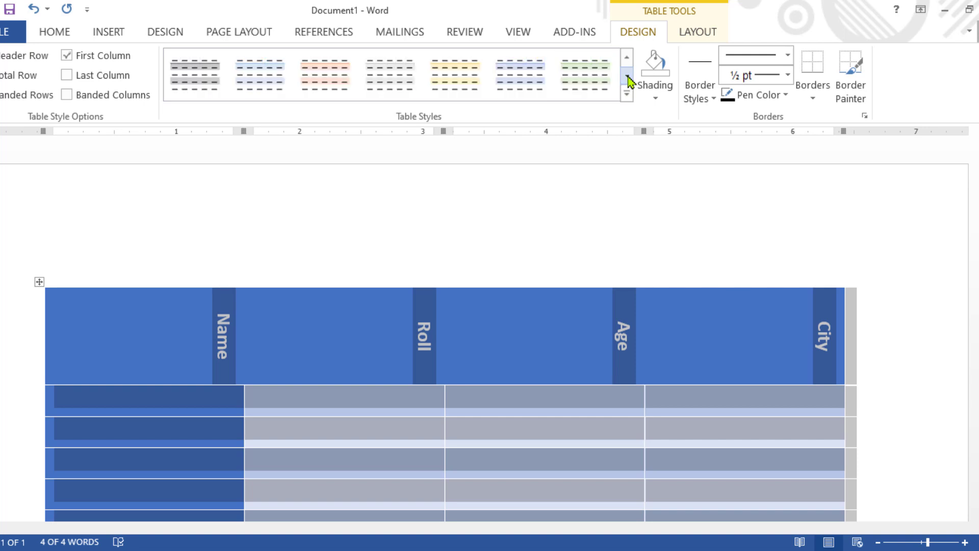
pyautogui.click(586, 77)
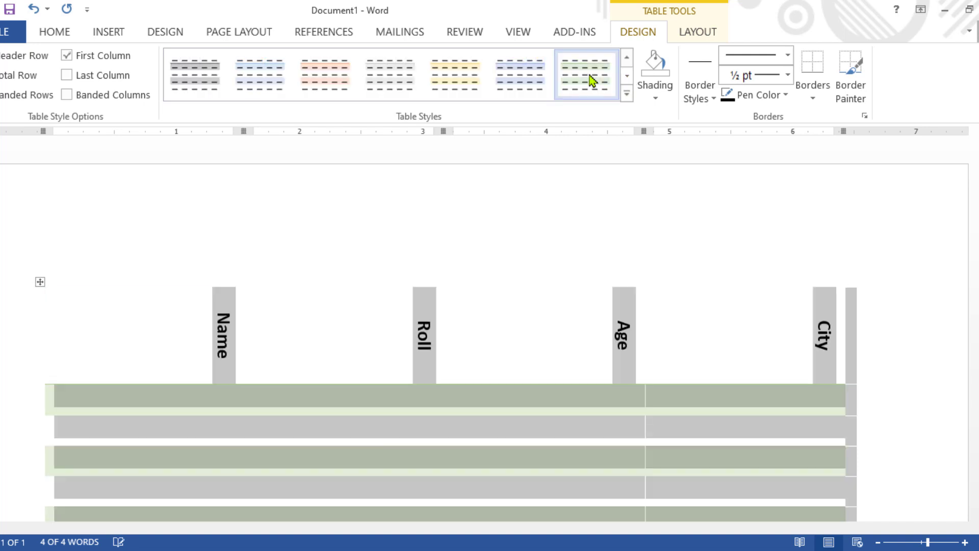
# - Clear the banded style and try a black grid table style
pyautogui.click(627, 95)
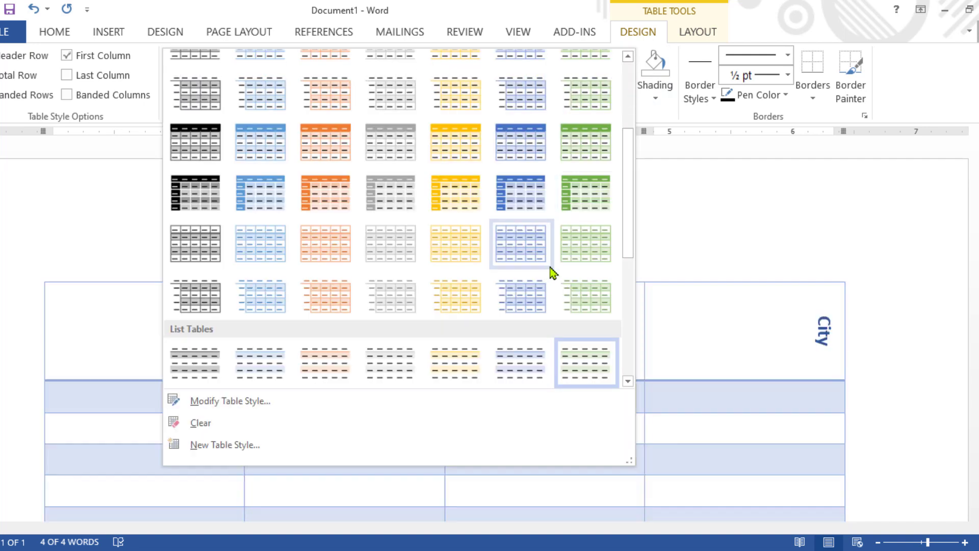
pyautogui.scroll(5, 408, 255)
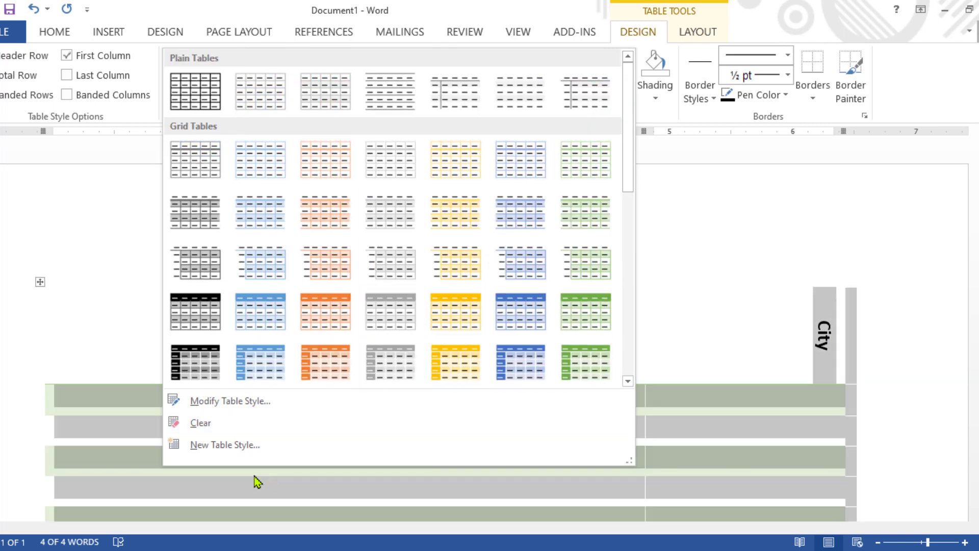
pyautogui.click(258, 425)
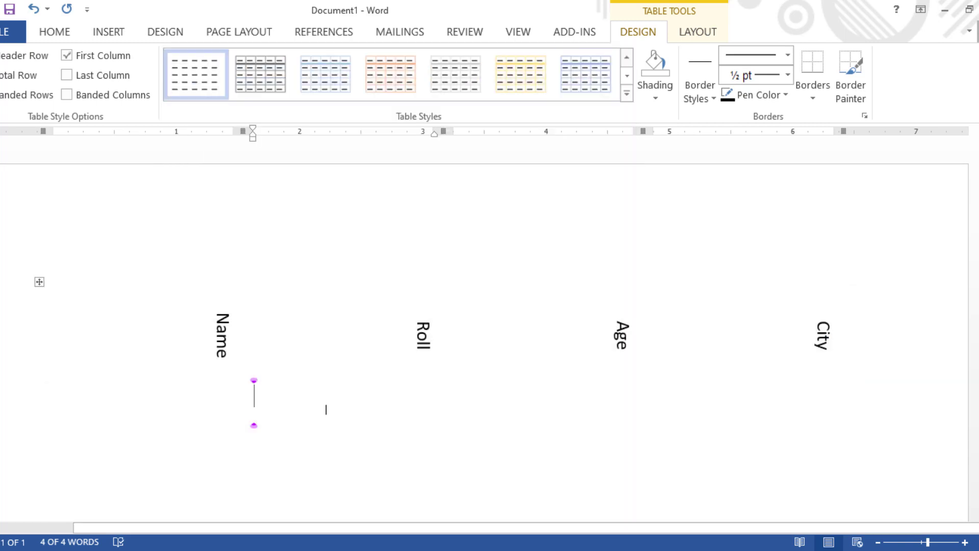
pyautogui.click(39, 282)
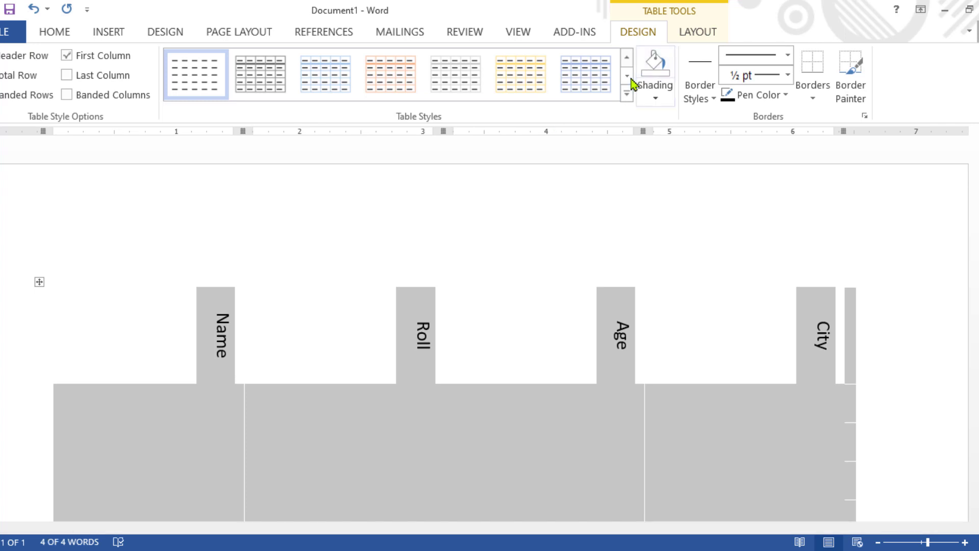
pyautogui.click(627, 94)
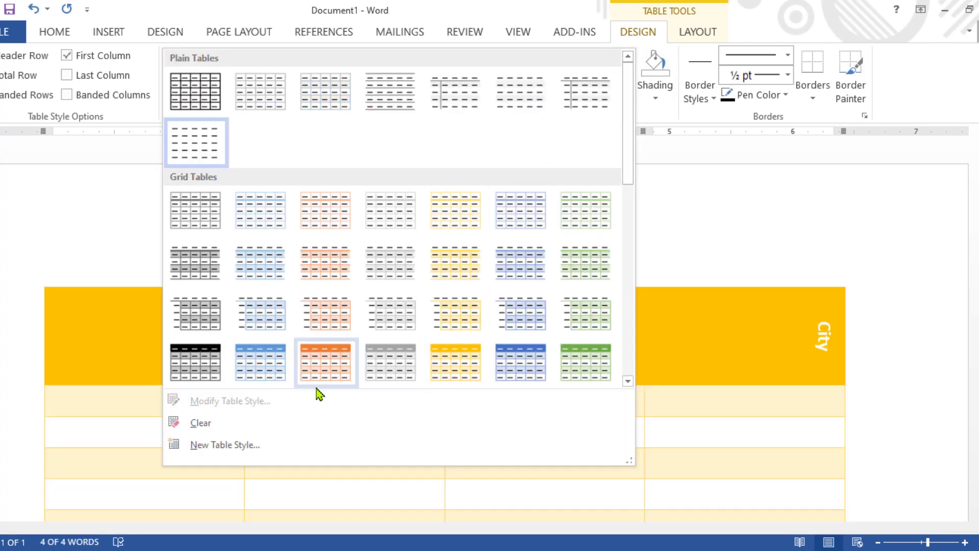
pyautogui.click(193, 363)
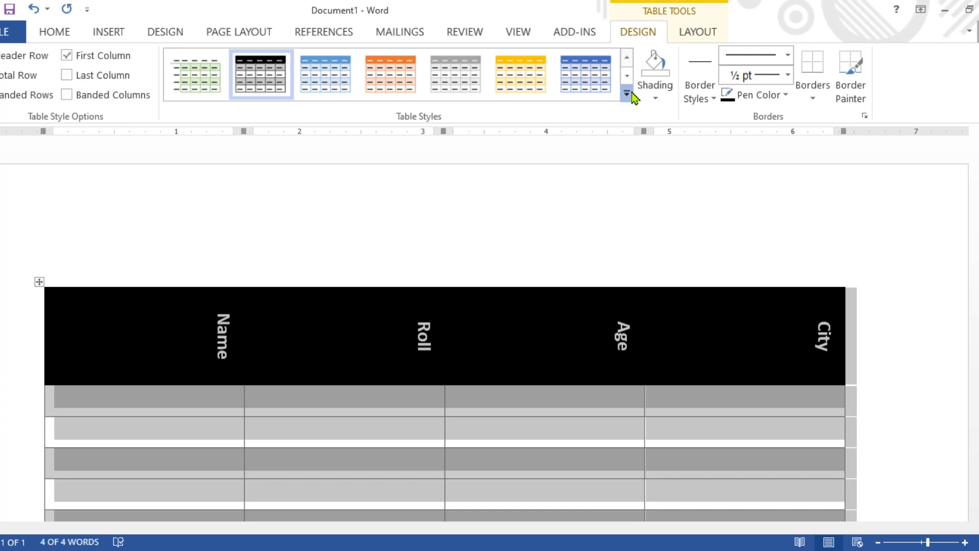
# - Apply the Table Grid style from the Plain Tables section
pyautogui.click(628, 95)
pyautogui.scroll(-5, 541, 291)
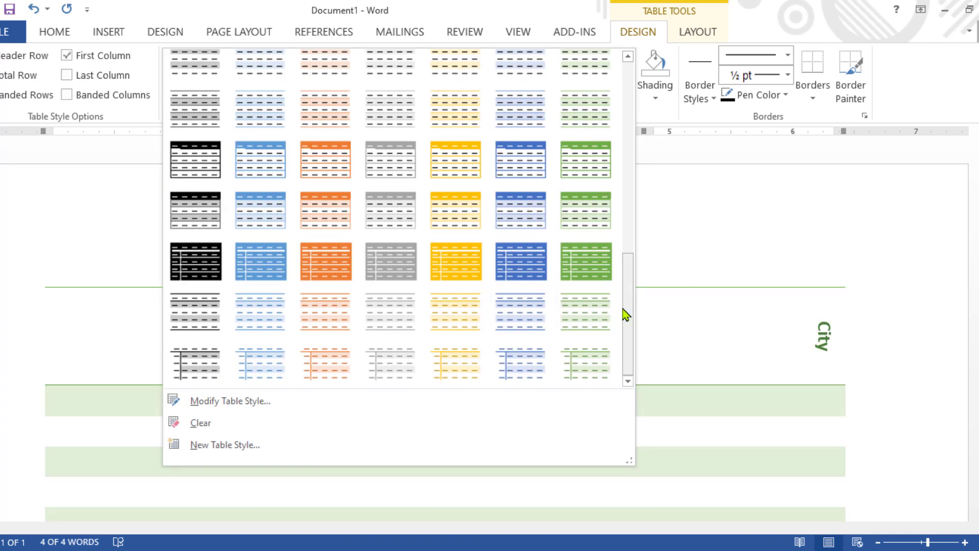
pyautogui.moveTo(631, 325); pyautogui.dragTo(645, 125)
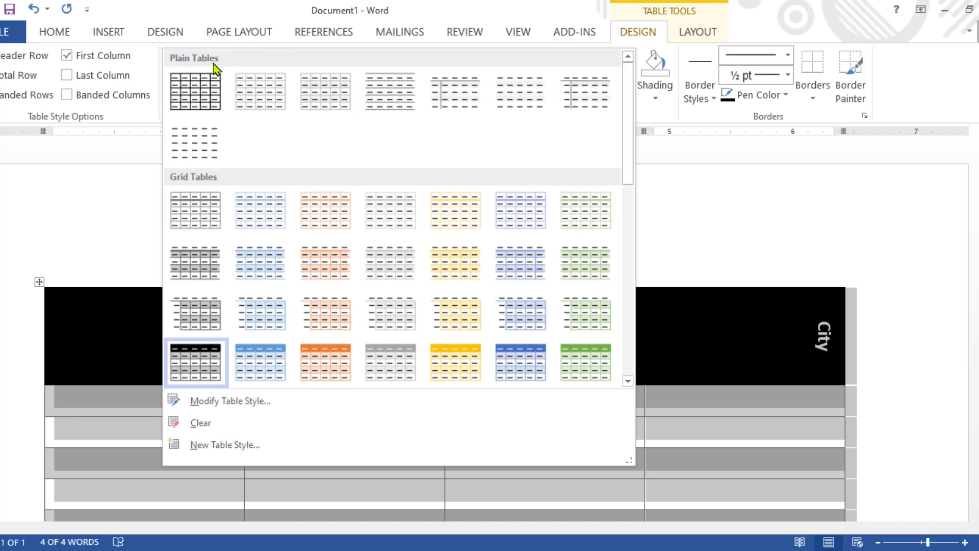
pyautogui.click(196, 92)
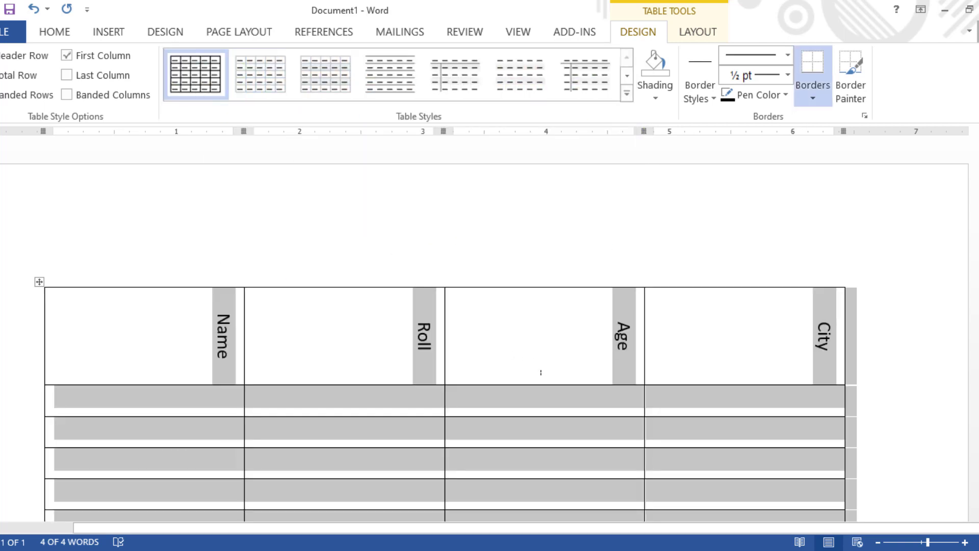
# - Cycle the text direction until Name, Roll, Age and City read horizontally again
pyautogui.click(513, 368)
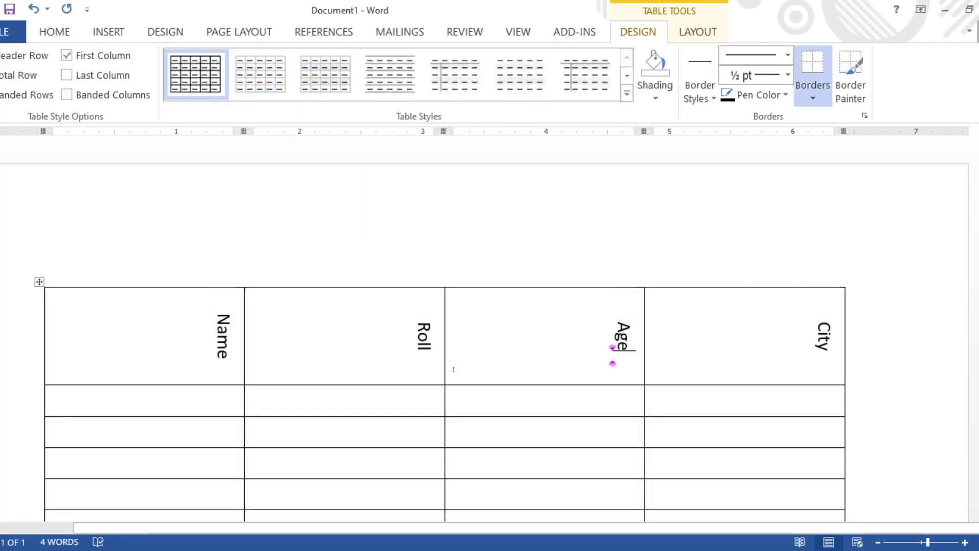
pyautogui.click(40, 284)
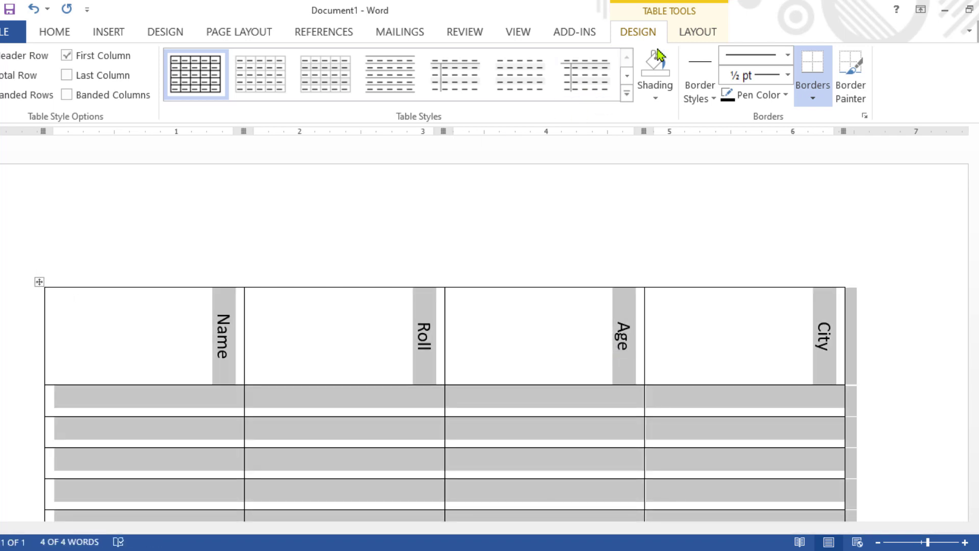
pyautogui.click(709, 35)
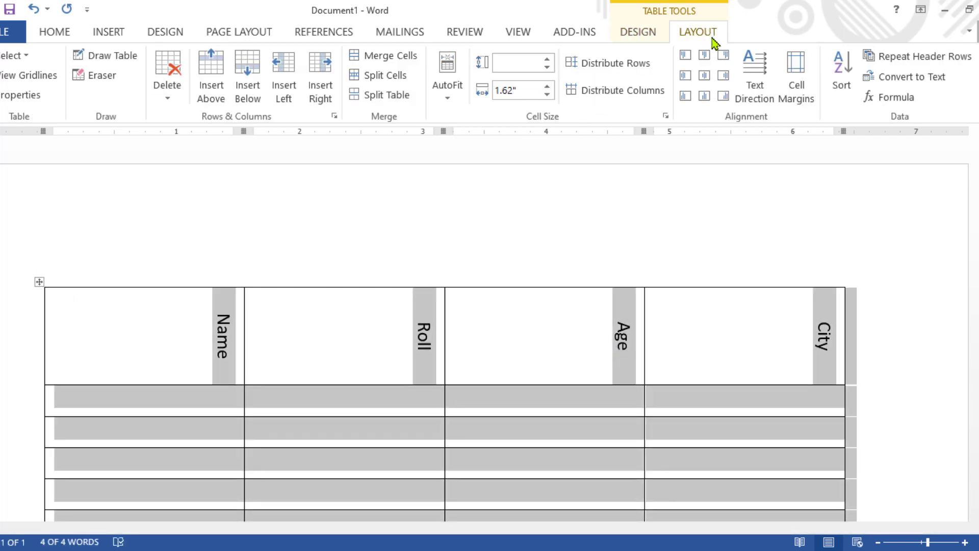
pyautogui.click(747, 83)
pyautogui.click(746, 83)
pyautogui.click(746, 83)
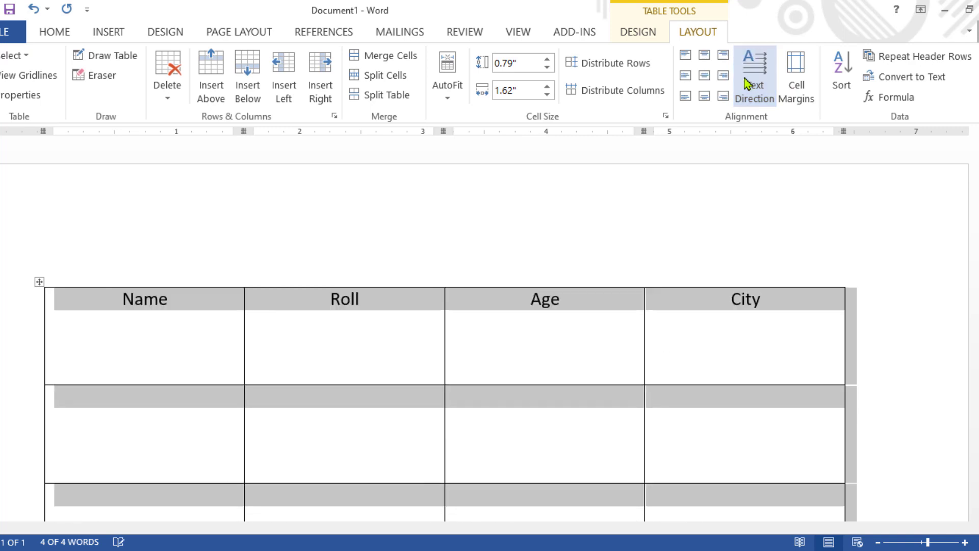
pyautogui.scroll(-5, 737, 201)
pyautogui.scroll(5, 710, 243)
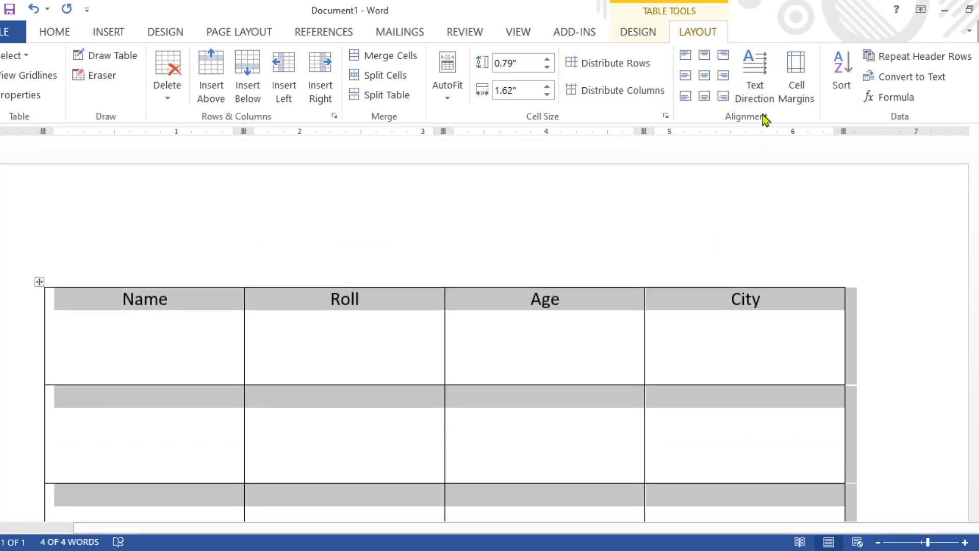
pyautogui.click(754, 79)
pyautogui.click(754, 79)
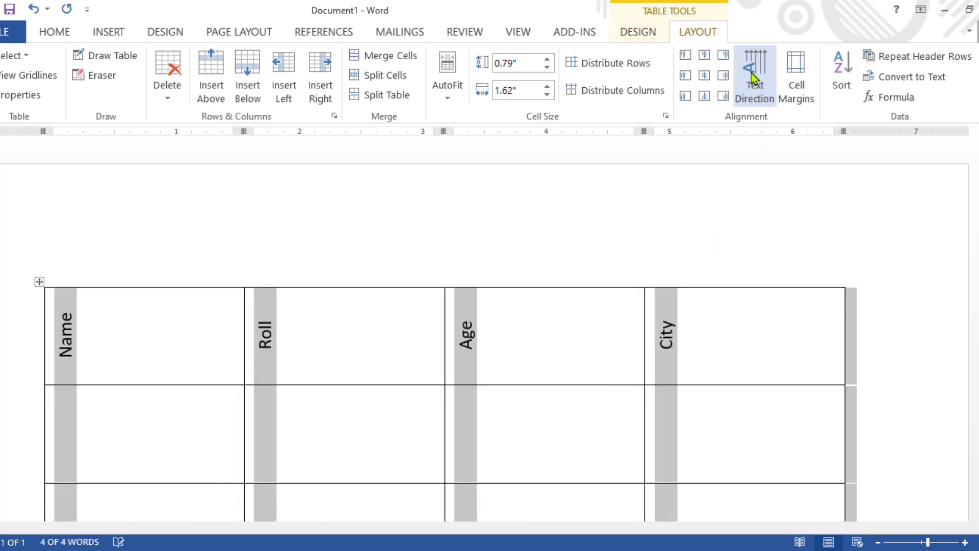
pyautogui.click(754, 79)
# - Centre the headings both vertically and horizontally with Align Center
pyautogui.scroll(-3, 715, 222)
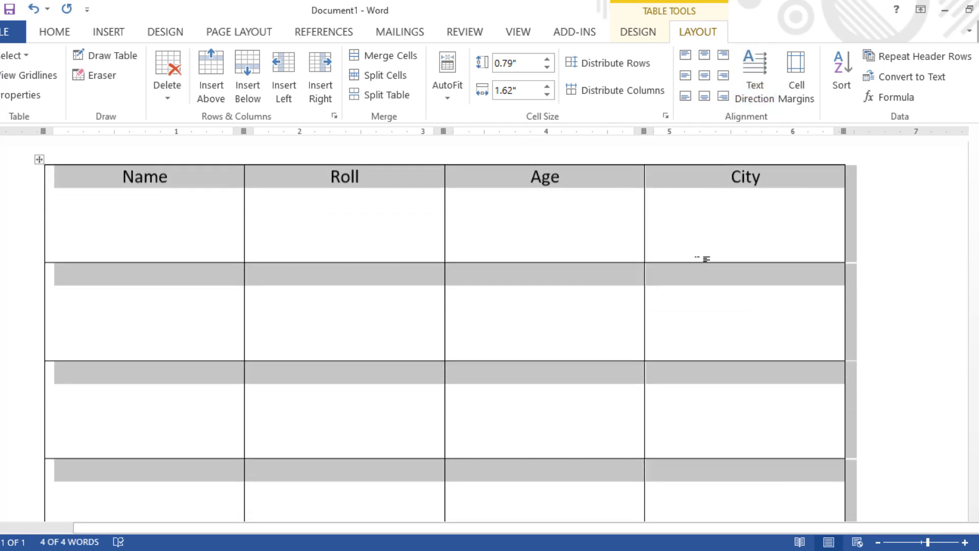
pyautogui.scroll(3, 702, 258)
pyautogui.click(705, 75)
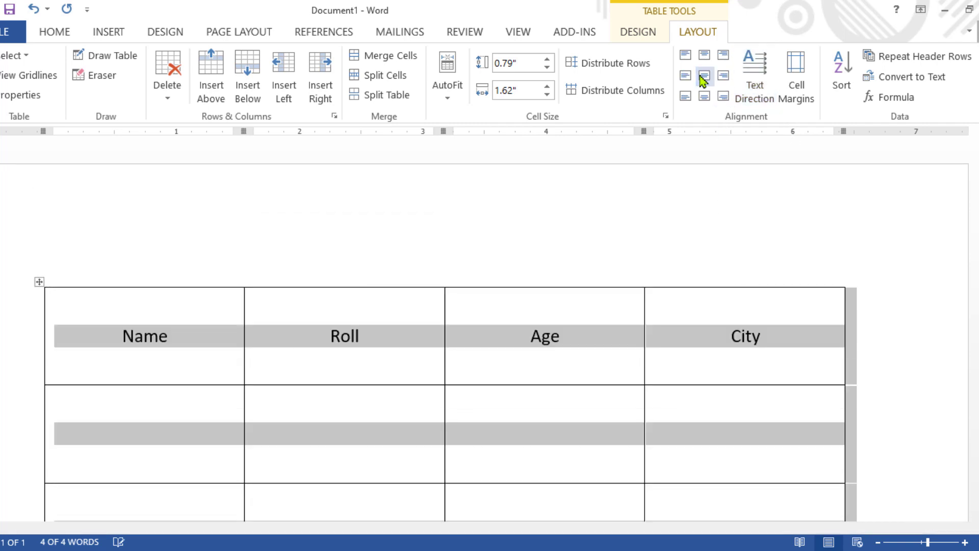
# - Raise the bottom borders of body rows two and four so they become much shorter than the header
pyautogui.scroll(-5, 594, 407)
pyautogui.scroll(-2, 586, 411)
pyautogui.scroll(-3, 586, 423)
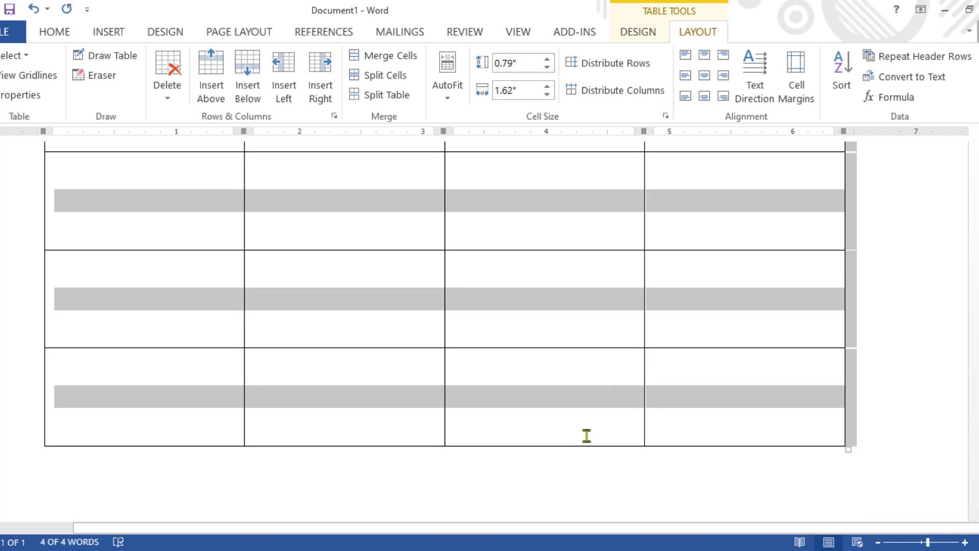
pyautogui.click(548, 398)
pyautogui.scroll(1, 549, 357)
pyautogui.scroll(2, 551, 320)
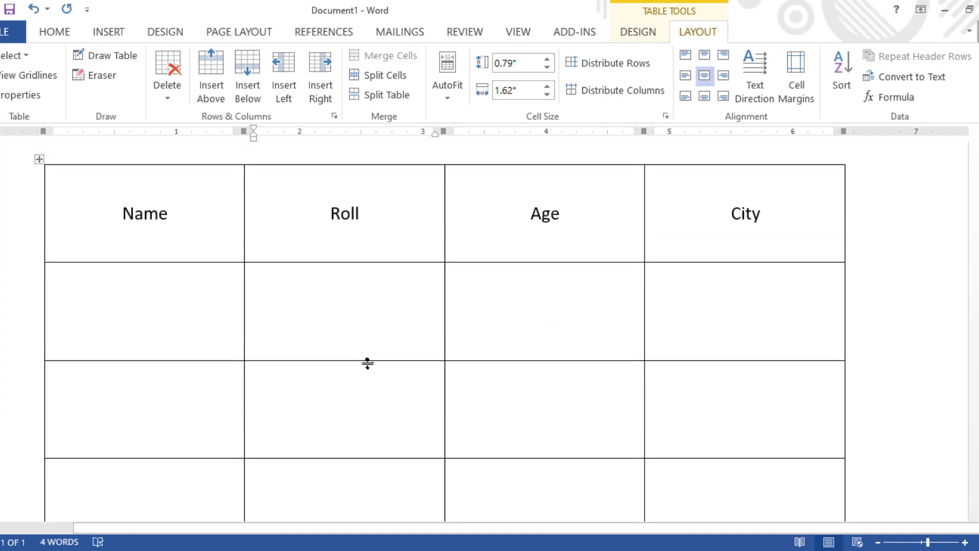
pyautogui.moveTo(368, 362); pyautogui.dragTo(389, 261)
pyautogui.scroll(-2, 376, 365)
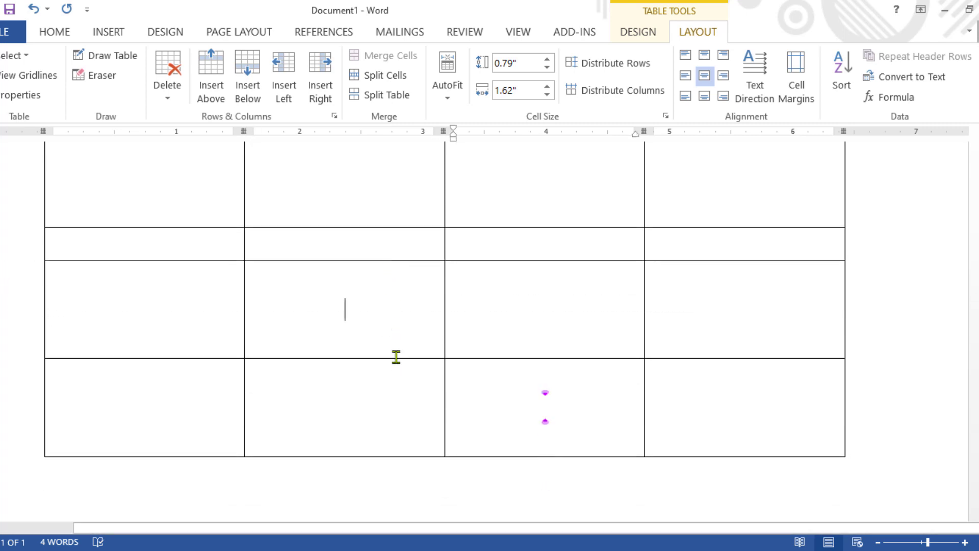
pyautogui.moveTo(397, 359); pyautogui.dragTo(397, 317)
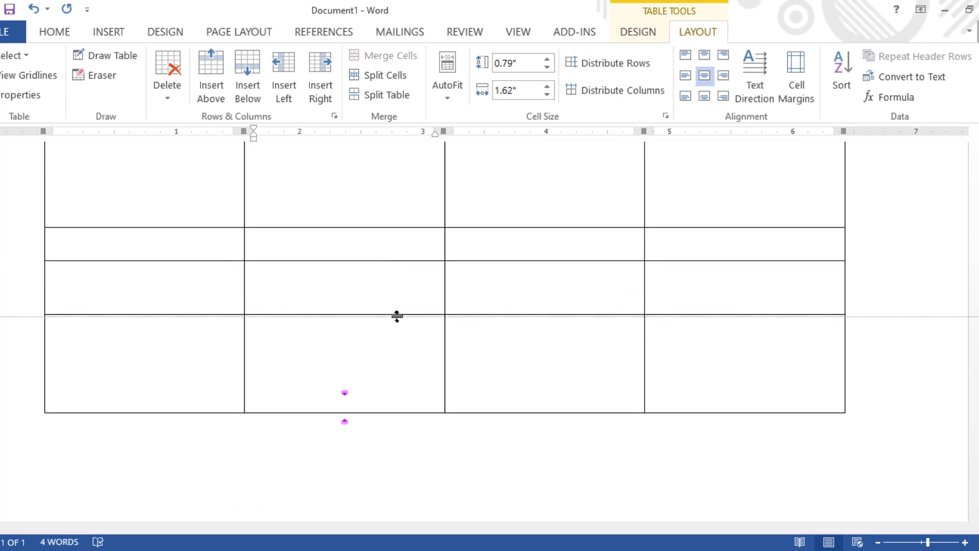
pyautogui.scroll(2, 403, 327)
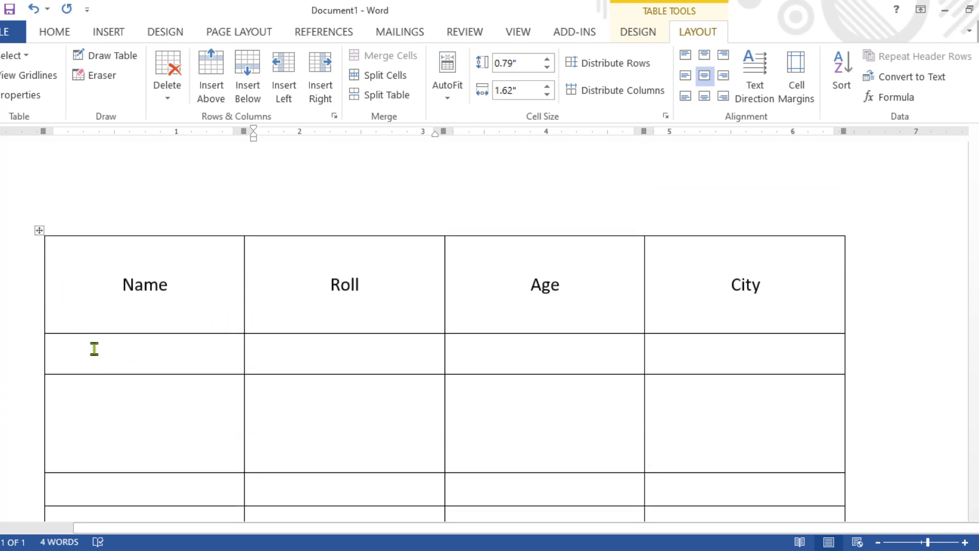
pyautogui.click(41, 233)
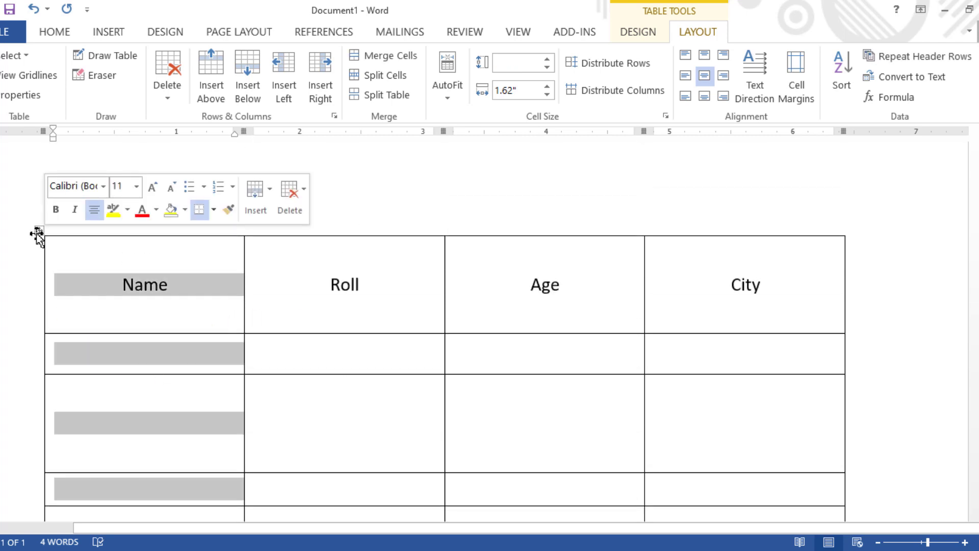
# - Select the whole table and open Table Properties, keeping the column width measured in inches
pyautogui.click(37, 235)
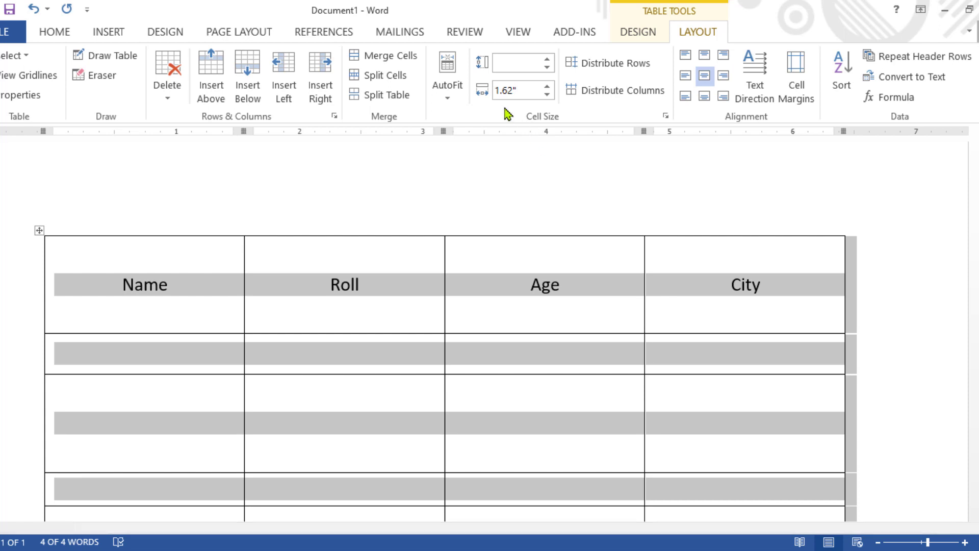
pyautogui.click(503, 60)
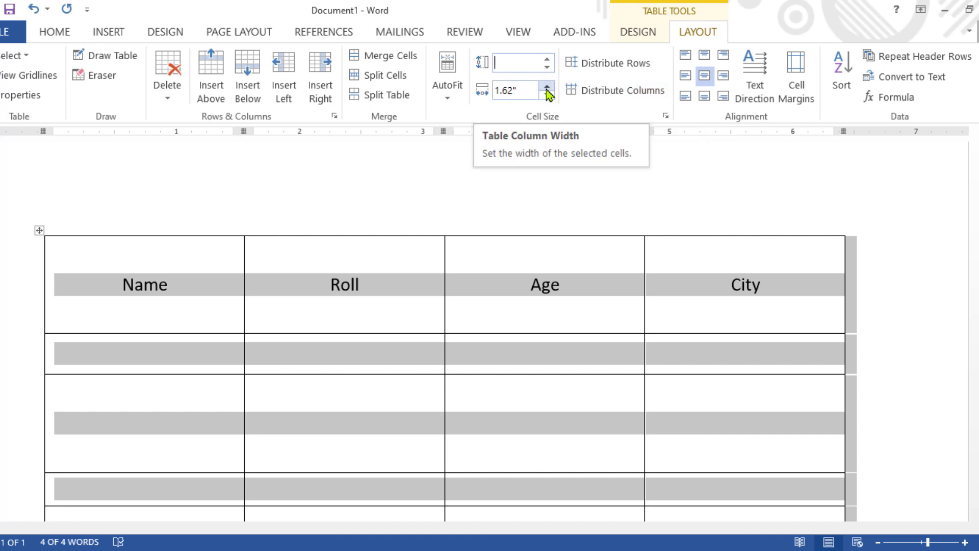
pyautogui.click(666, 117)
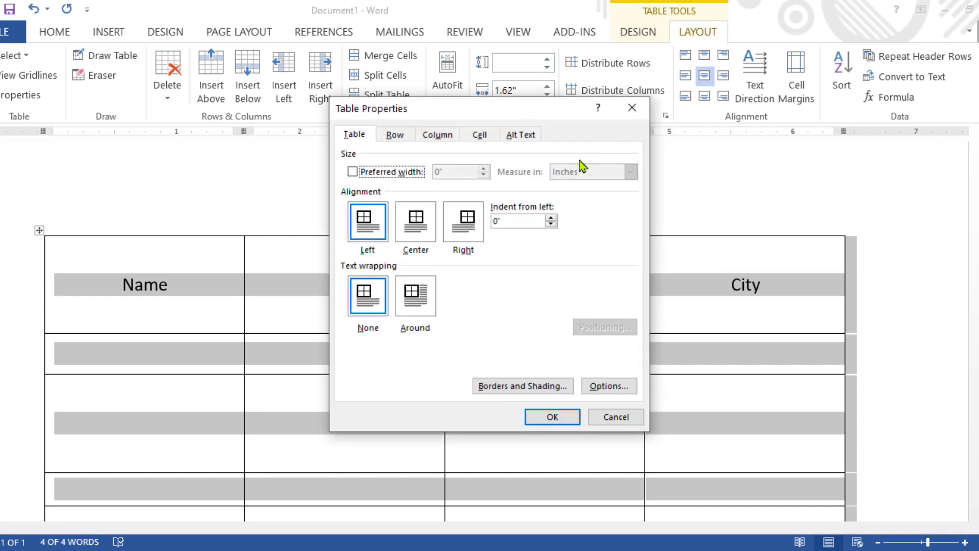
pyautogui.click(398, 140)
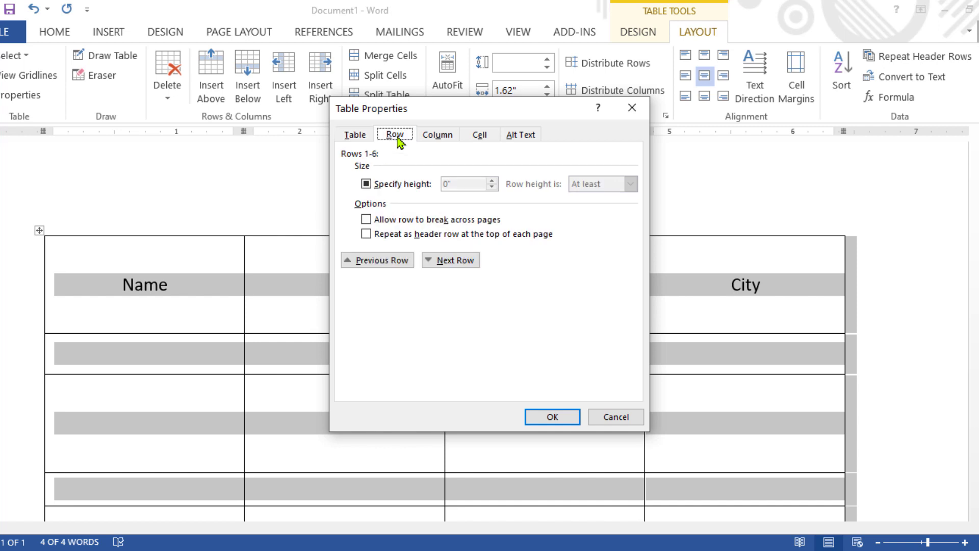
pyautogui.click(451, 135)
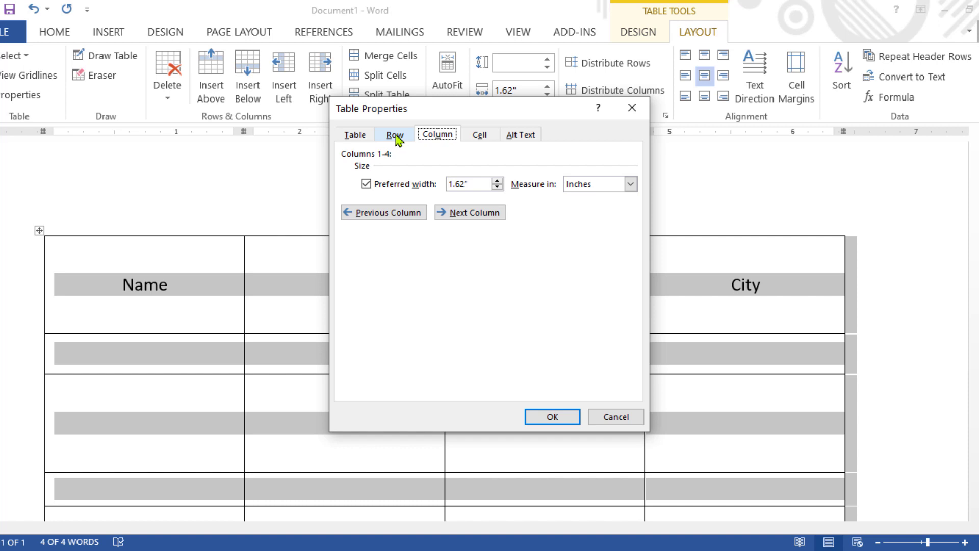
pyautogui.click(631, 185)
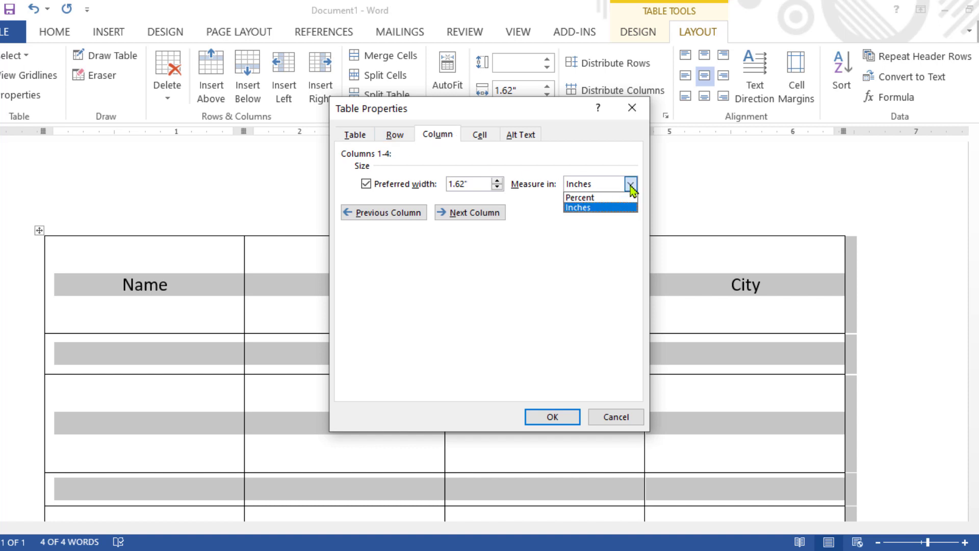
pyautogui.click(437, 135)
# - Turn on Specify height with the Exactly rule for all rows, then nudge the height to 0.1"
pyautogui.click(399, 136)
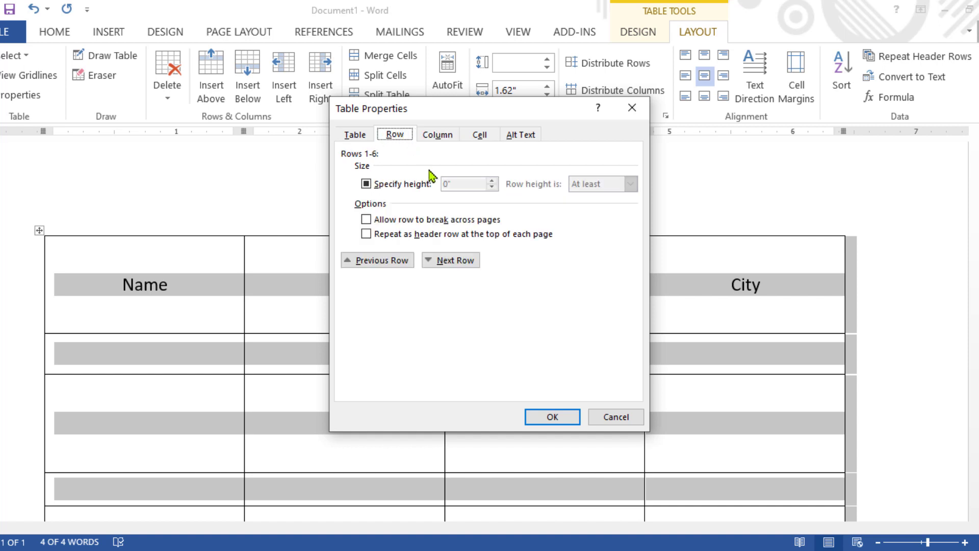
pyautogui.click(390, 184)
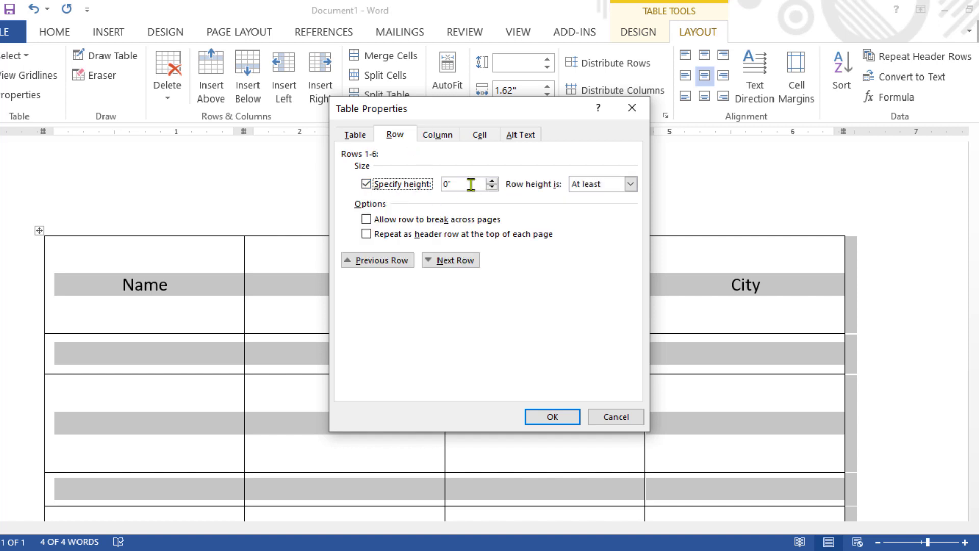
pyautogui.click(630, 185)
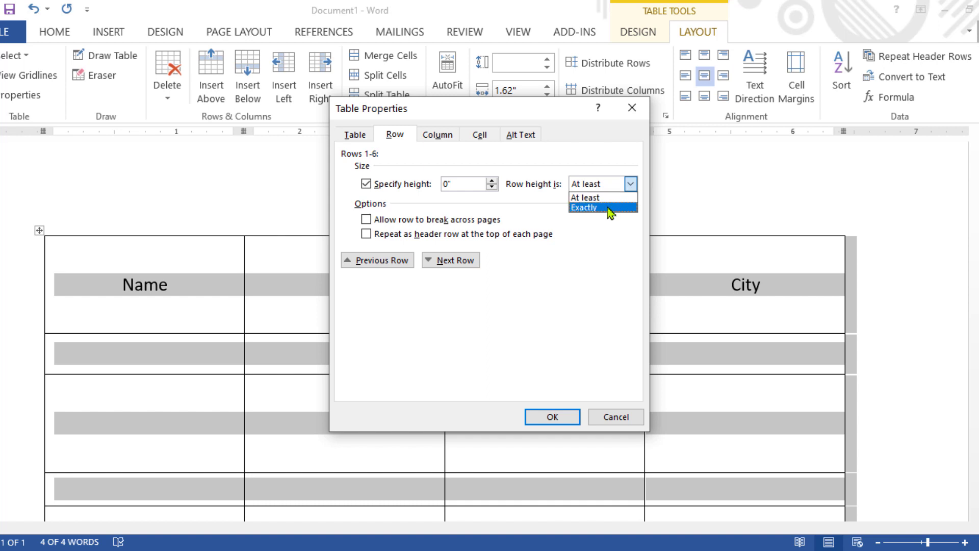
pyautogui.click(610, 208)
pyautogui.click(565, 417)
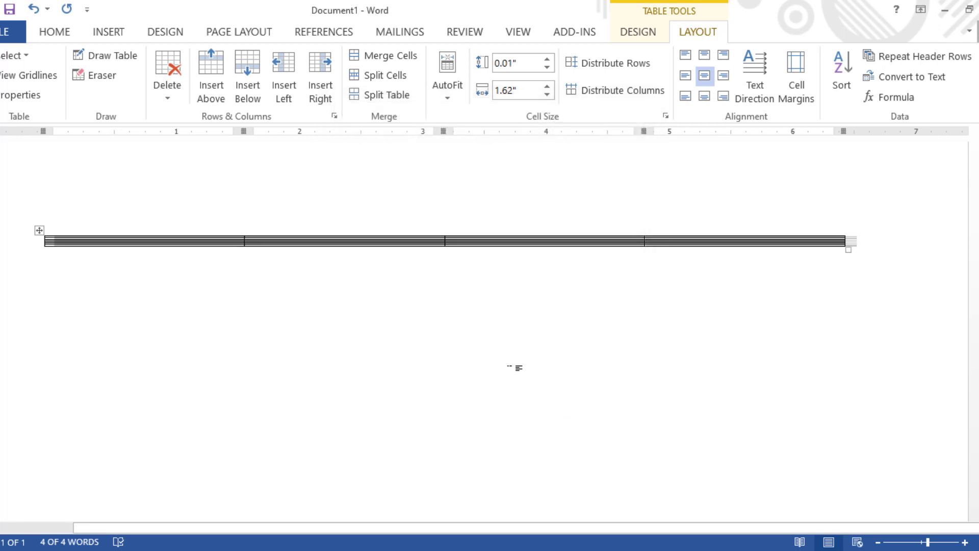
pyautogui.click(547, 59)
# - Reselect the whole table and enter 05 as the table row height
pyautogui.click(548, 61)
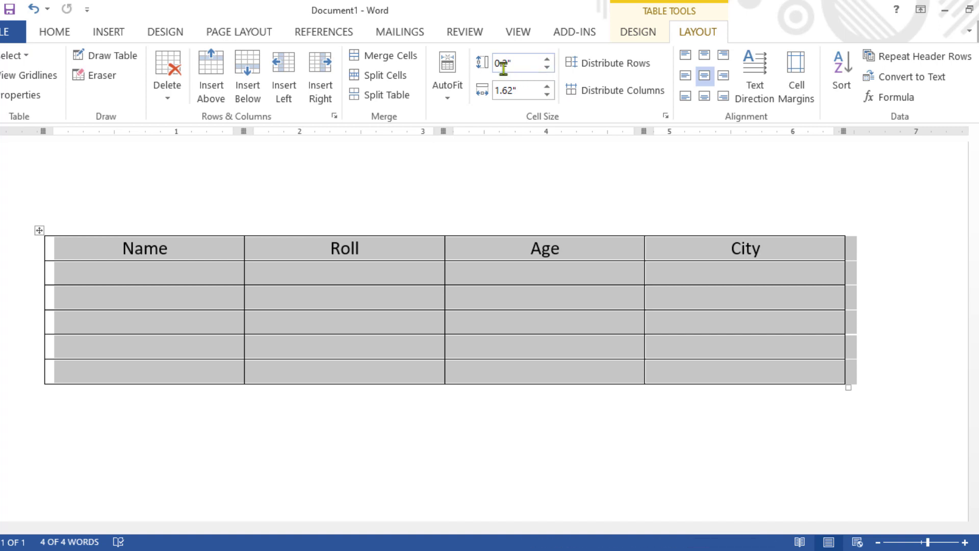
pyautogui.click(528, 351)
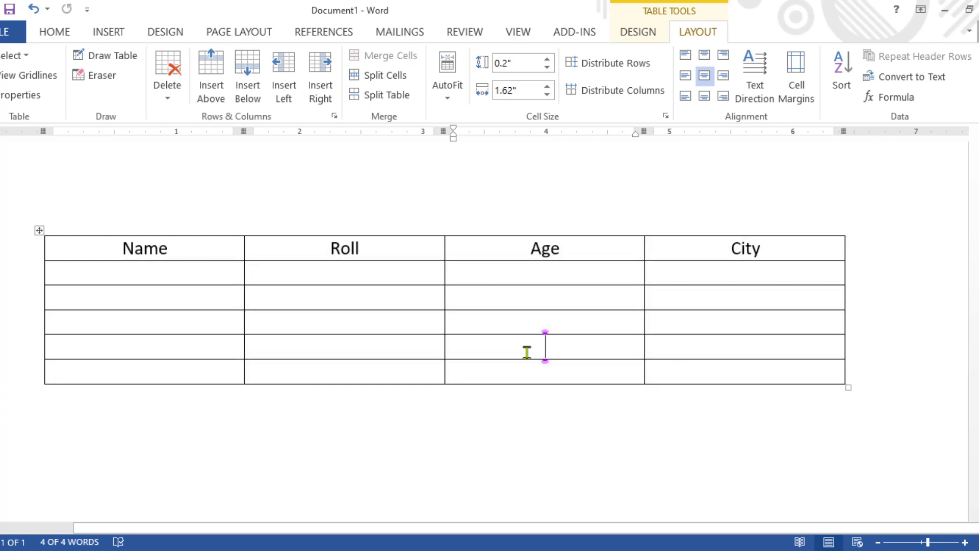
pyautogui.click(37, 233)
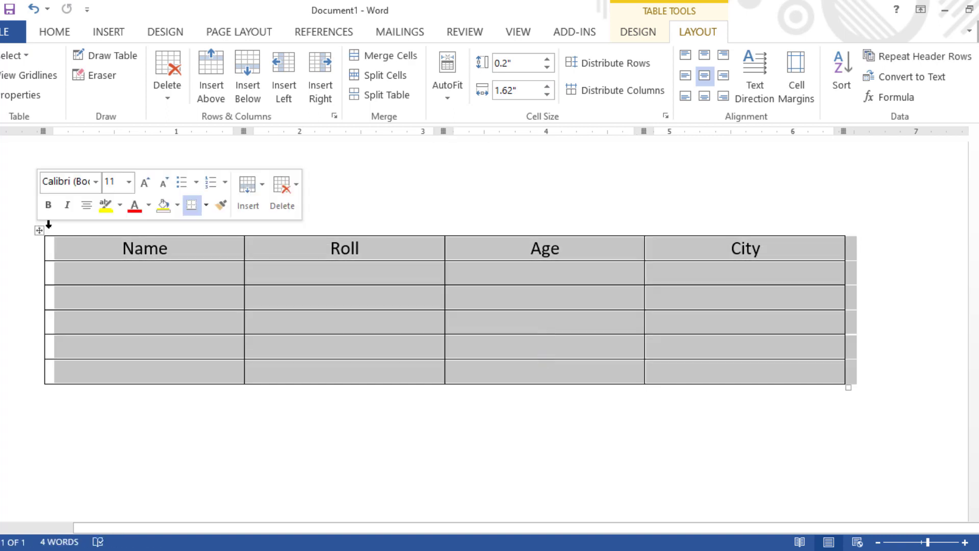
pyautogui.click(516, 62)
pyautogui.write('05')
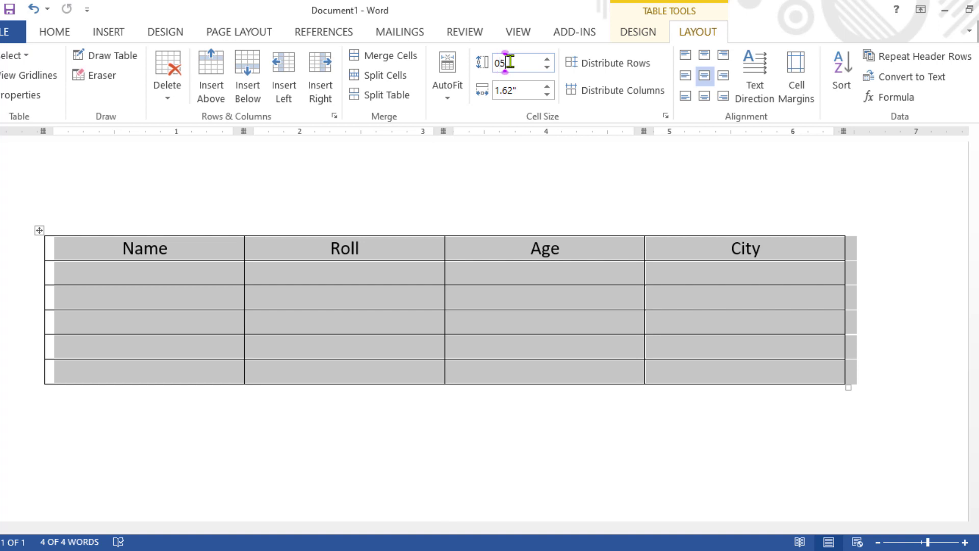
pyautogui.press('Return')
# - Correct the row height to 0.5", then settle every row at 0.2"
pyautogui.scroll(-5, 612, 315)
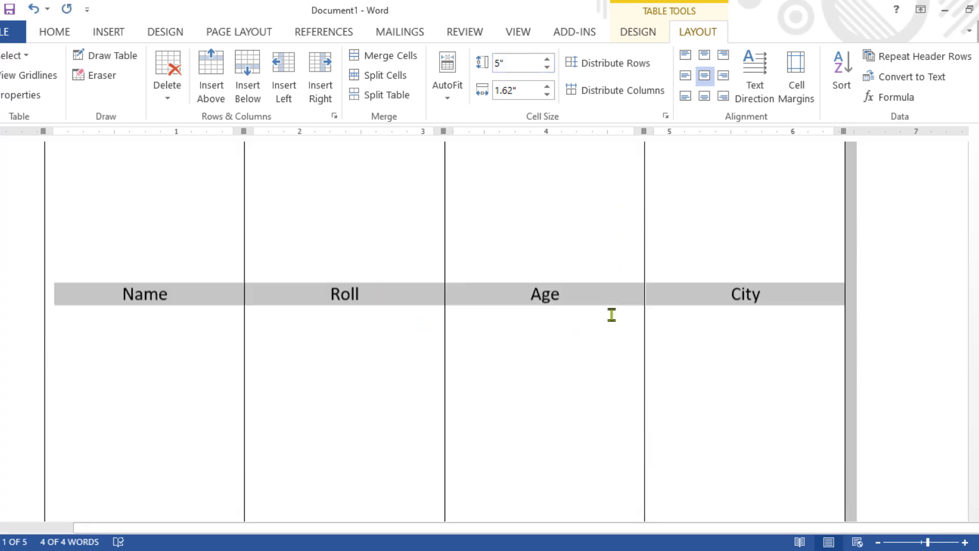
pyautogui.scroll(-10, 612, 314)
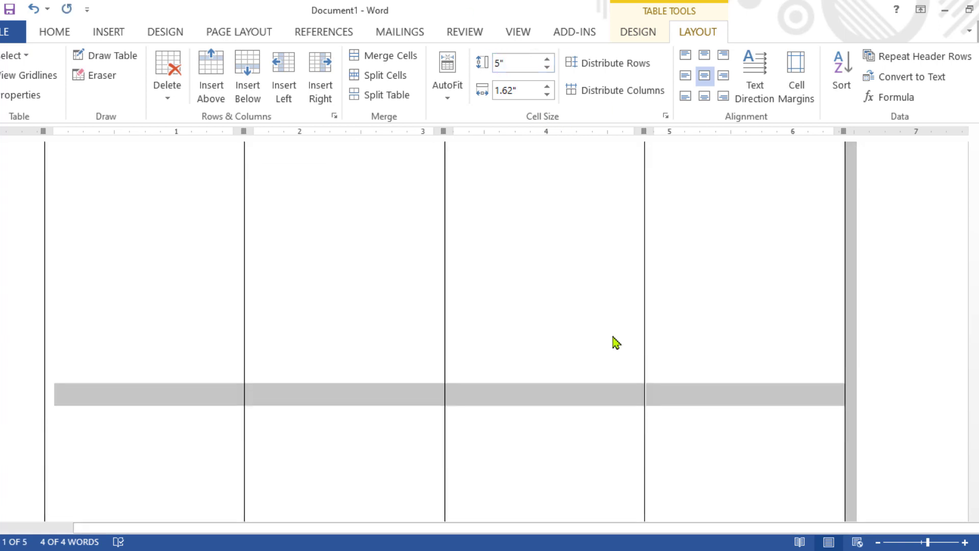
pyautogui.click(518, 64)
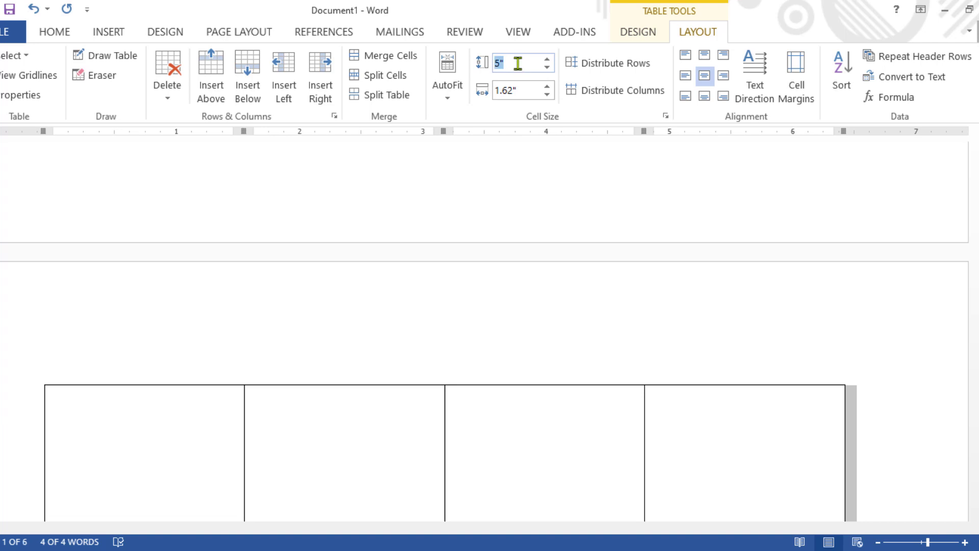
pyautogui.write('.5')
pyautogui.press('Return')
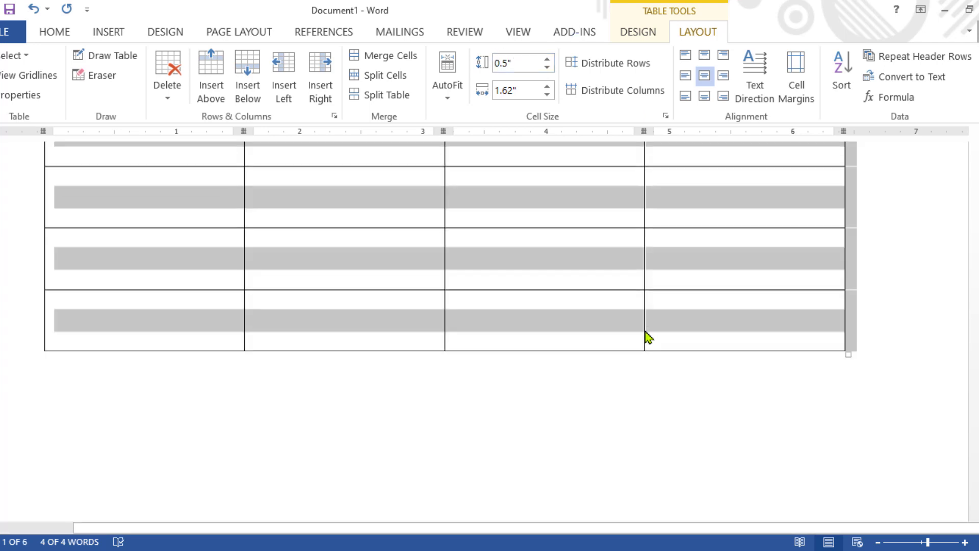
pyautogui.scroll(10, 646, 337)
pyautogui.click(514, 64)
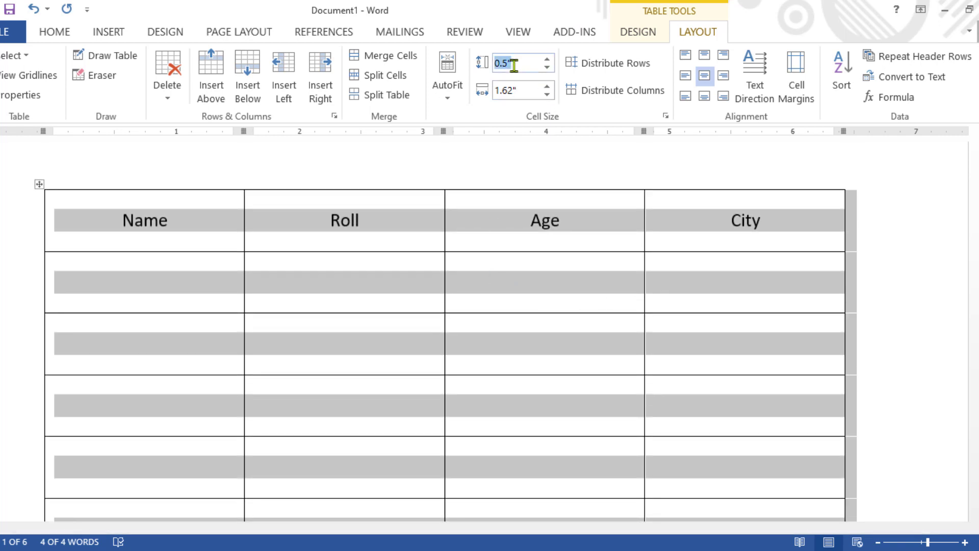
pyautogui.press('BackSpace')
pyautogui.write('2')
pyautogui.press('Return')
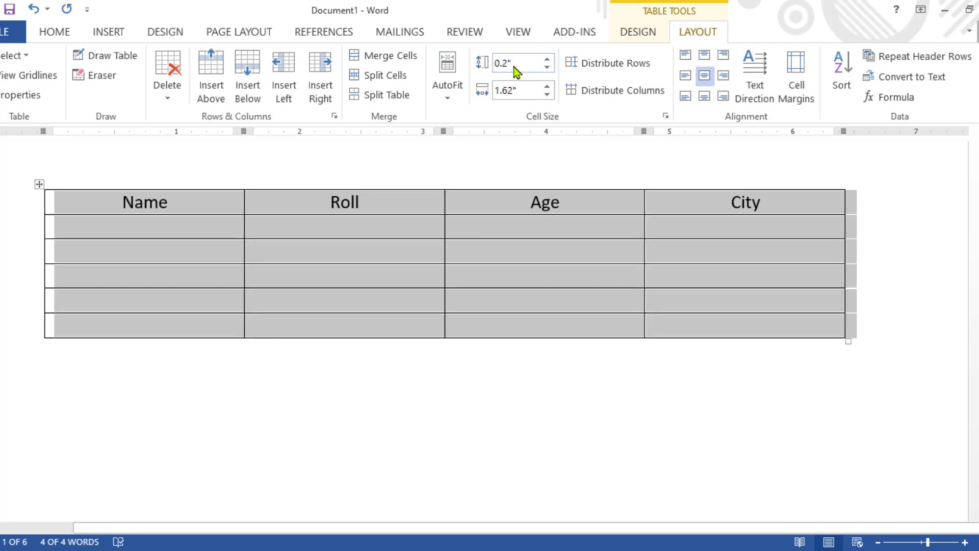
# - Insert a new column between Roll and Age and head it 'Course Type'
pyautogui.click(647, 278)
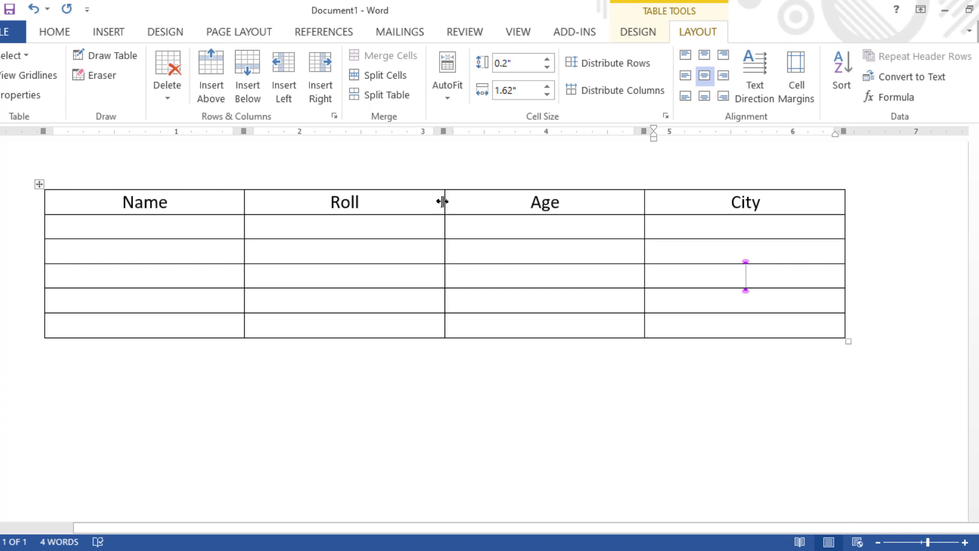
pyautogui.moveTo(445, 196); pyautogui.dragTo(437, 205)
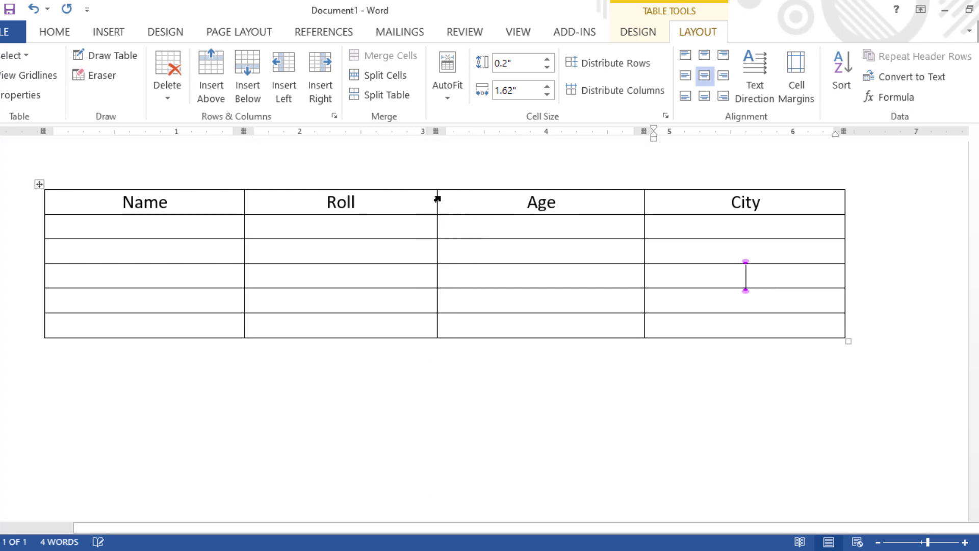
pyautogui.moveTo(437, 185)
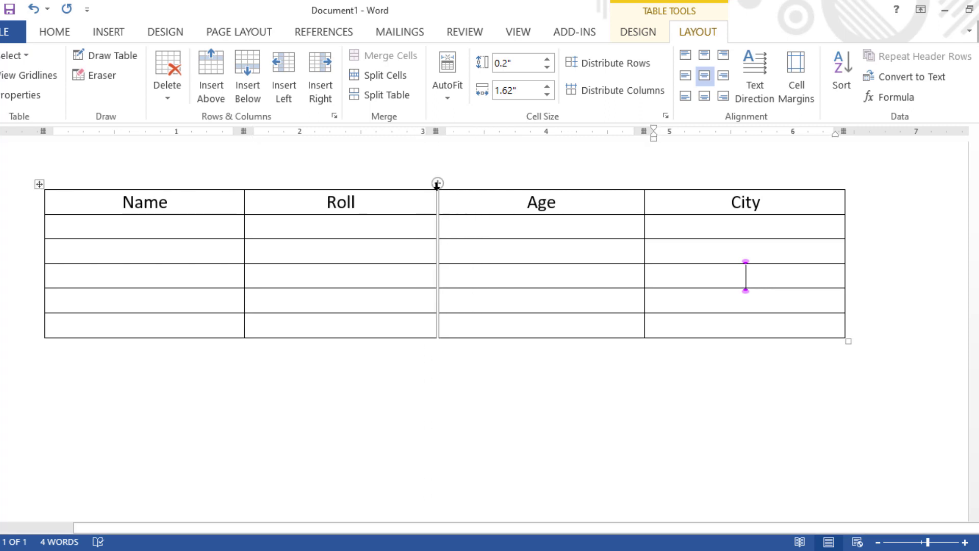
pyautogui.click(437, 184)
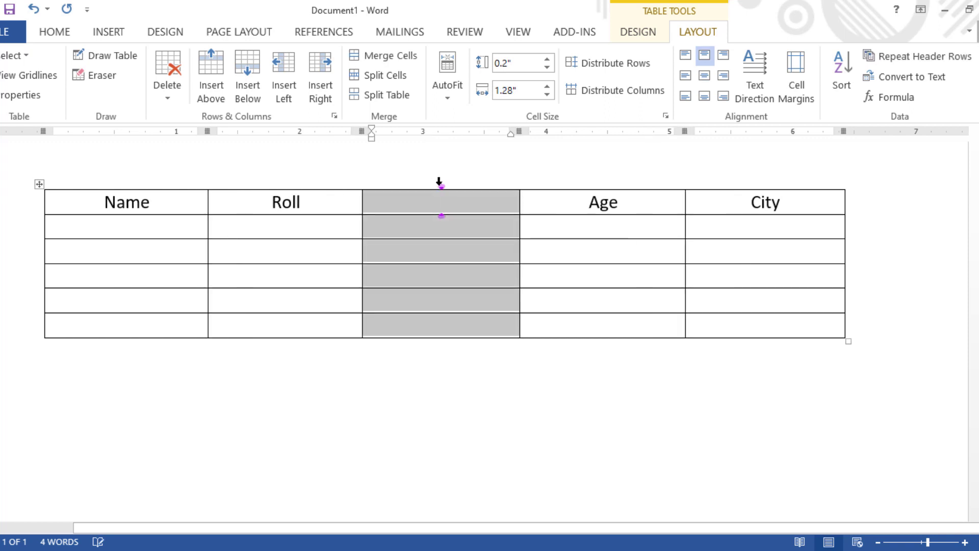
pyautogui.click(451, 211)
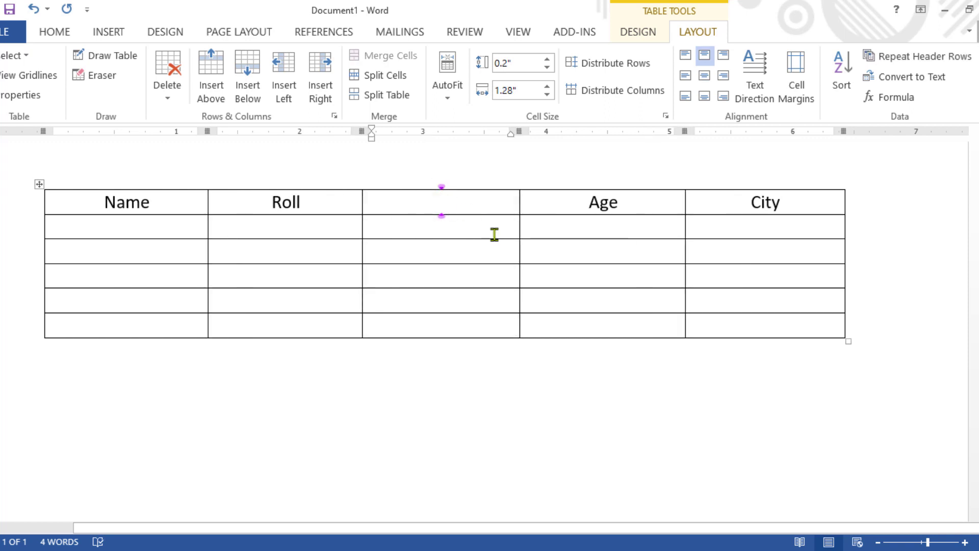
pyautogui.write('Cou')
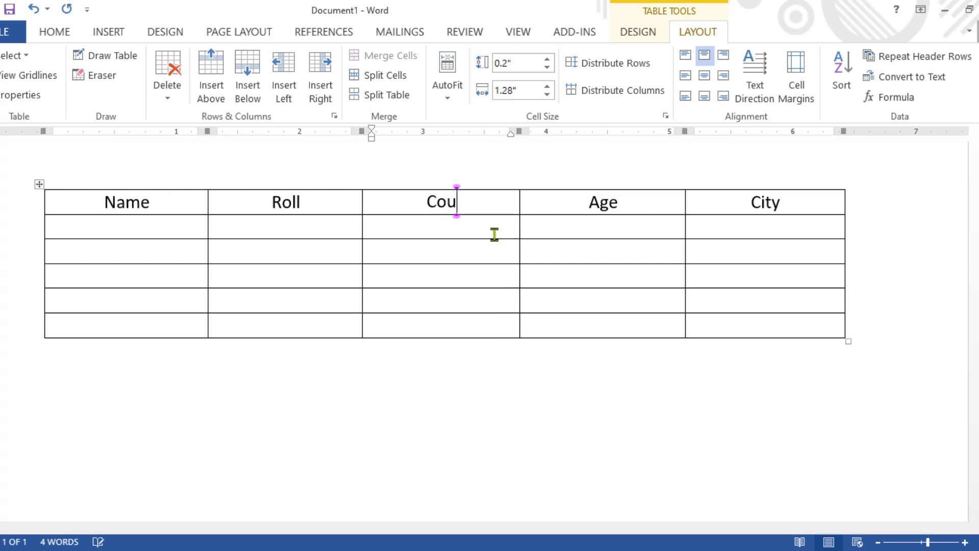
pyautogui.write('rse ')
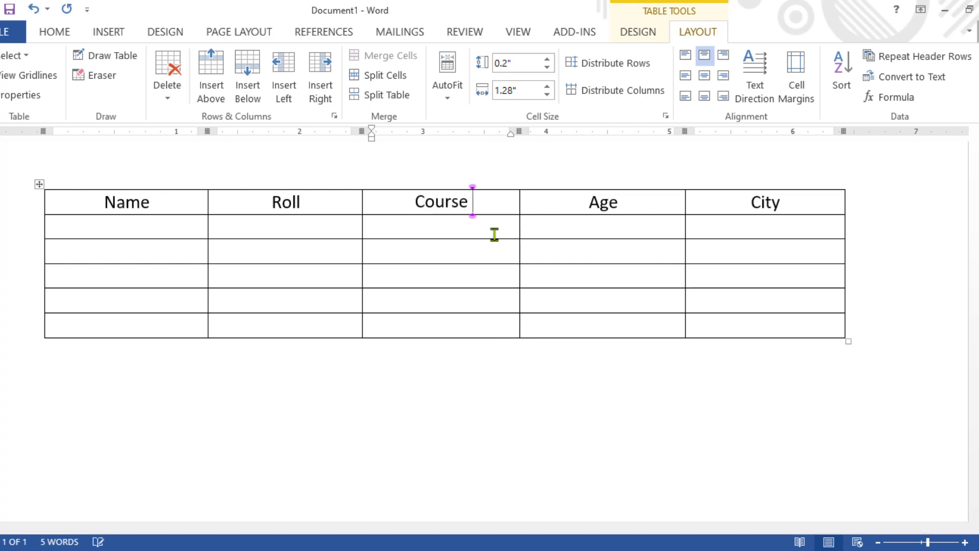
pyautogui.write('Ty')
pyautogui.write('p')
pyautogui.press('BackSpace')
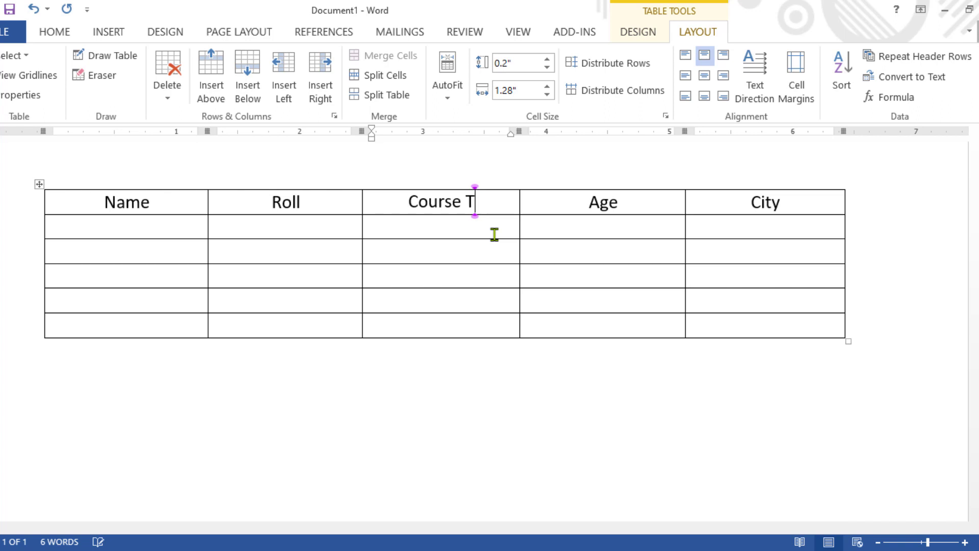
pyautogui.write('ype')
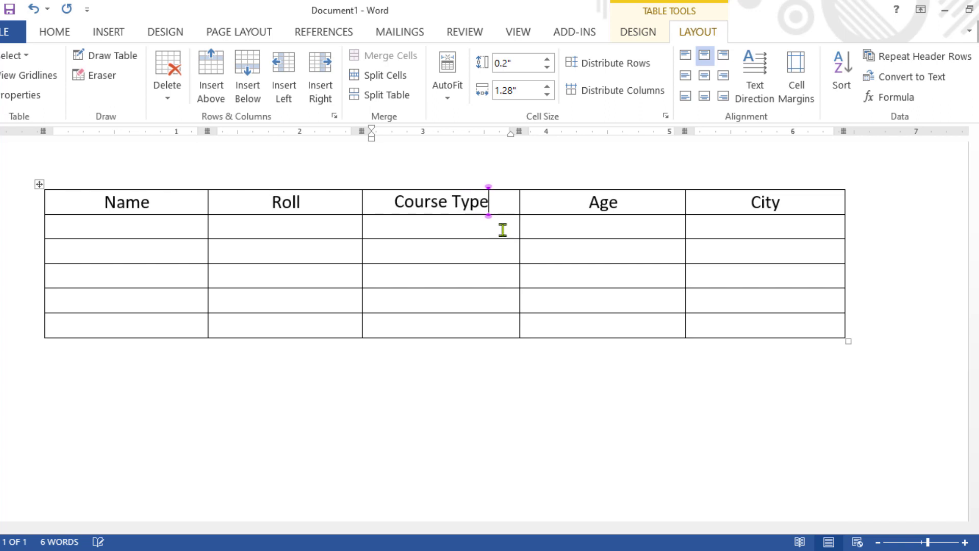
pyautogui.click(542, 323)
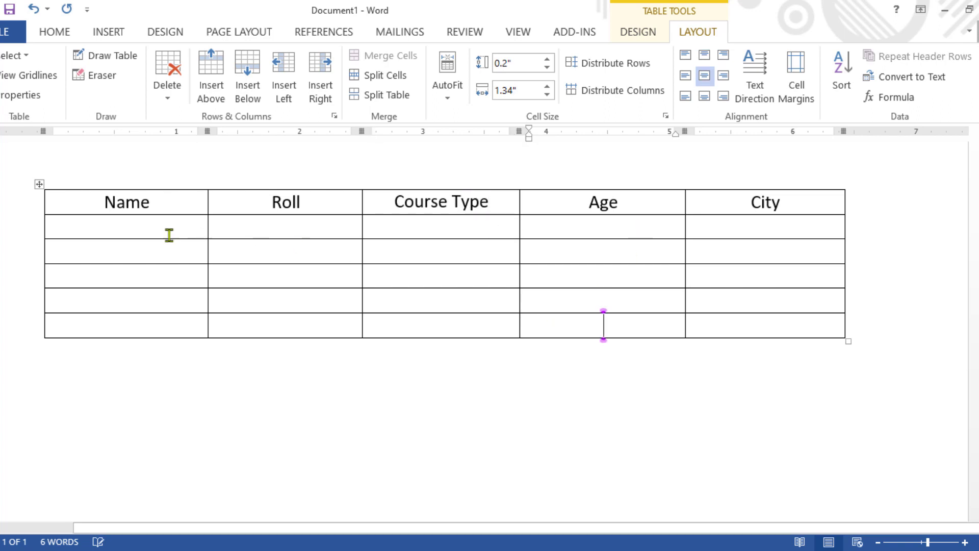
# - Narrow the Roll column to fit its heading and AutoFit the Age column to its text
pyautogui.click(41, 185)
pyautogui.click(337, 267)
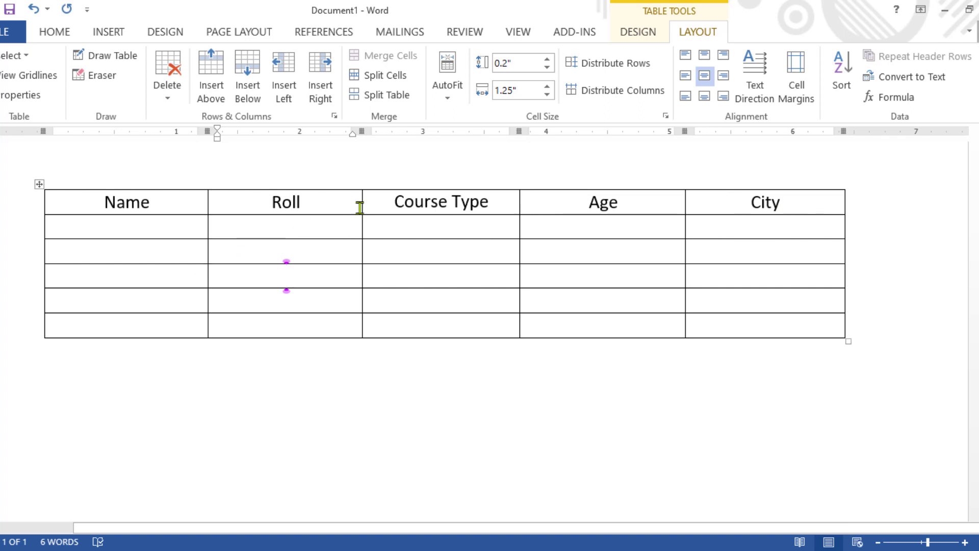
pyautogui.moveTo(361, 205); pyautogui.dragTo(265, 206)
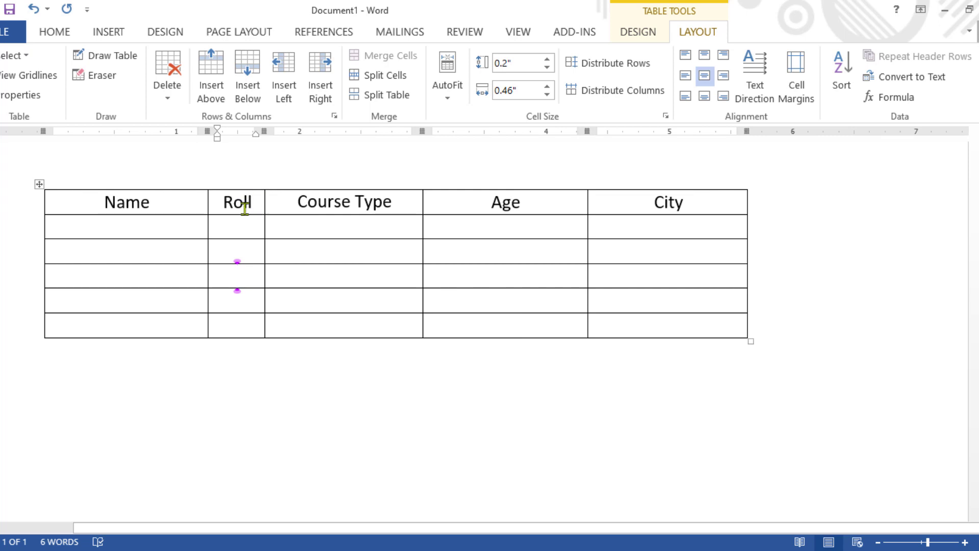
pyautogui.doubleClick(586, 201)
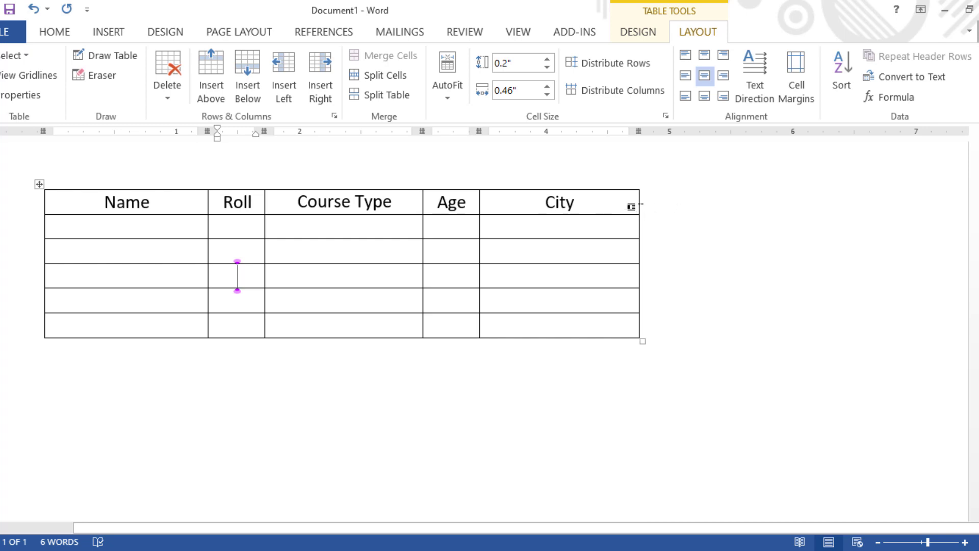
pyautogui.click(640, 209)
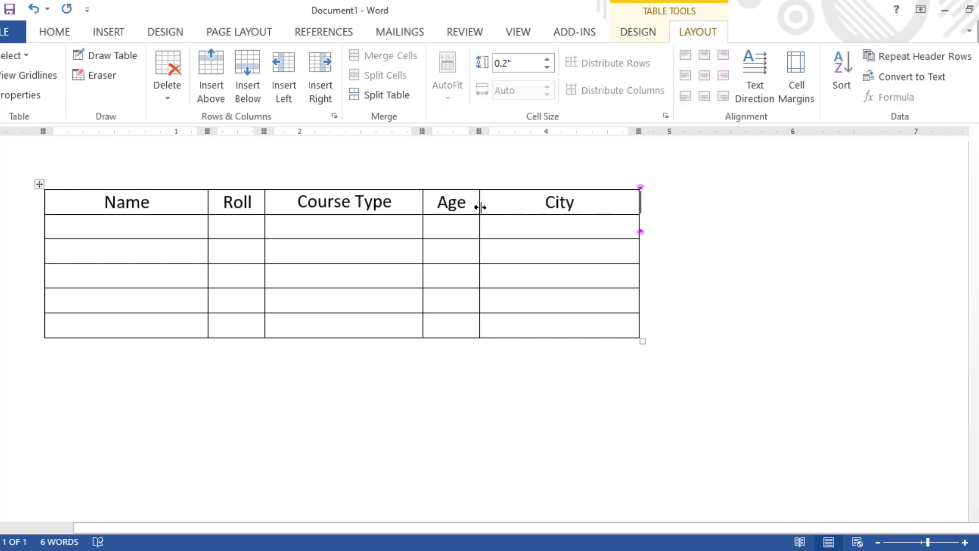
pyautogui.moveTo(479, 187)
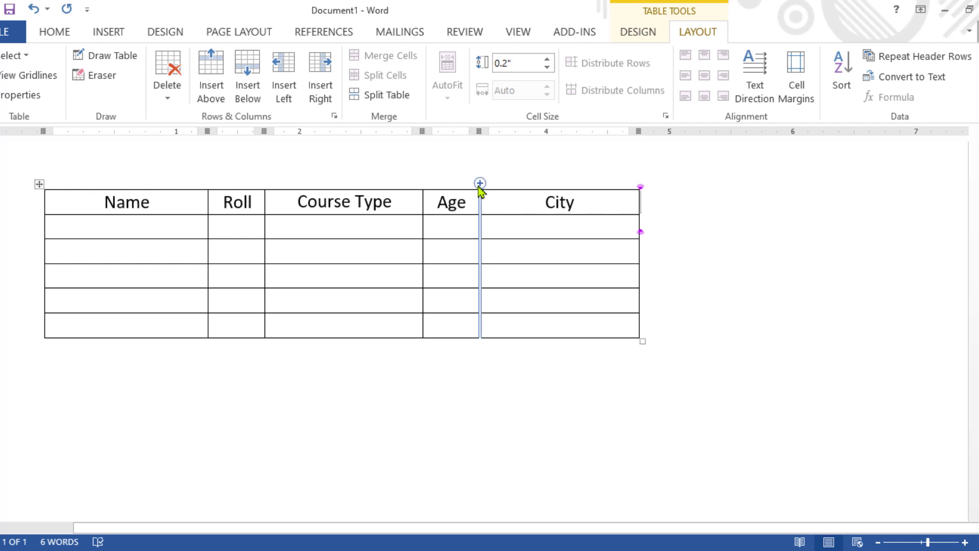
# - Insert a column to the right of City and head it 'Date Of Birth'
pyautogui.click(480, 183)
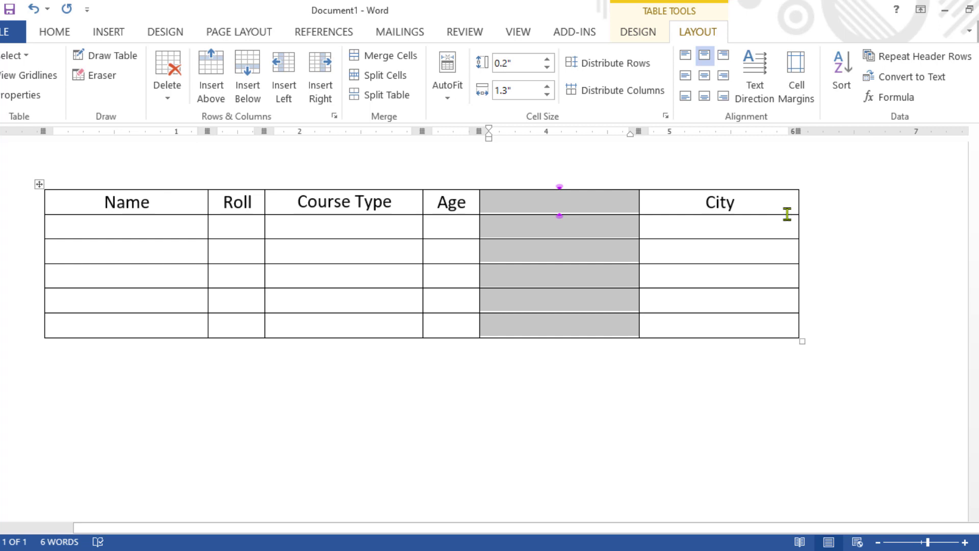
pyautogui.hotkey('ctrl', 'z')
pyautogui.click(623, 197)
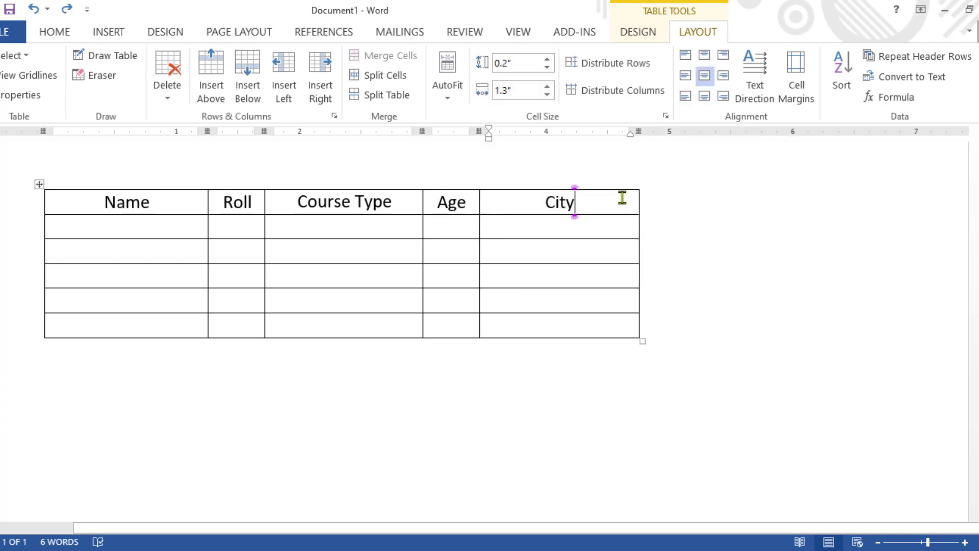
pyautogui.click(321, 107)
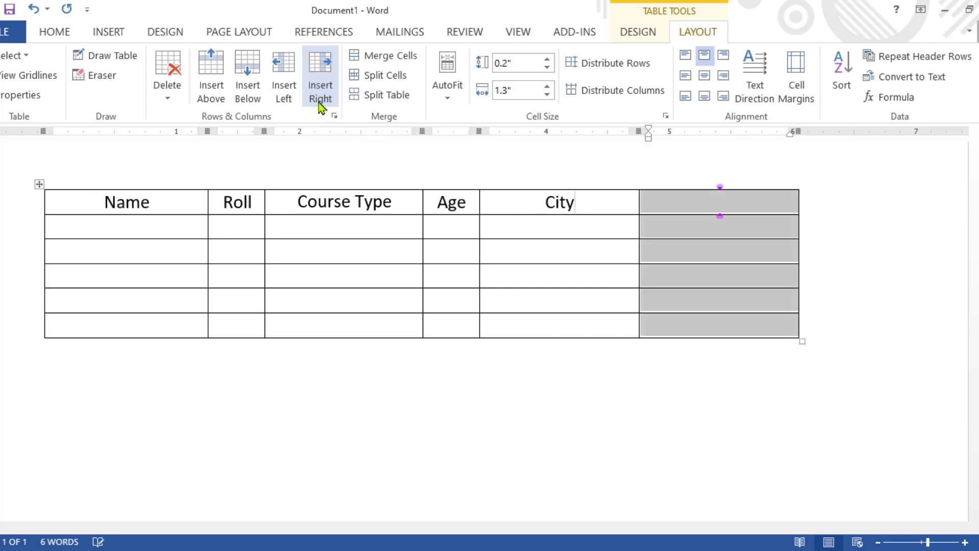
pyautogui.click(703, 206)
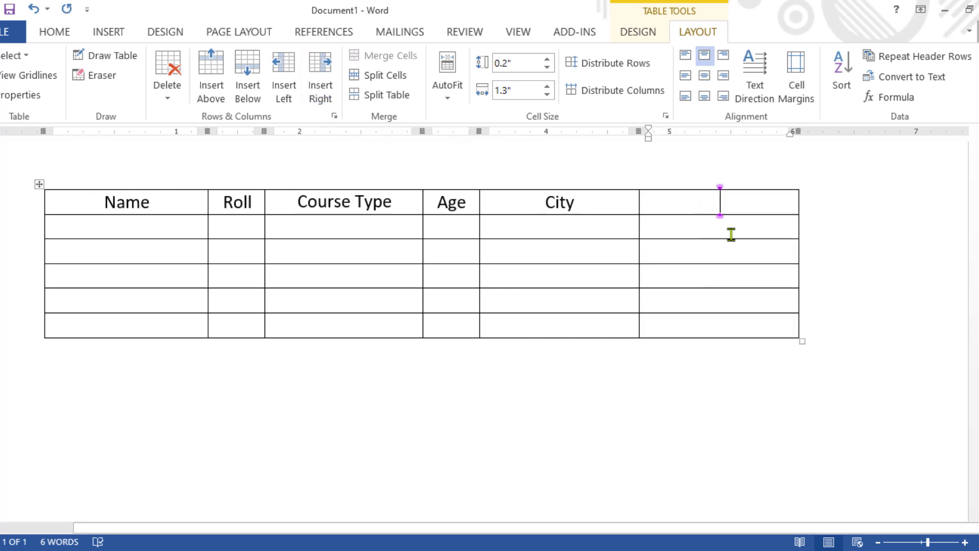
pyautogui.write('Da')
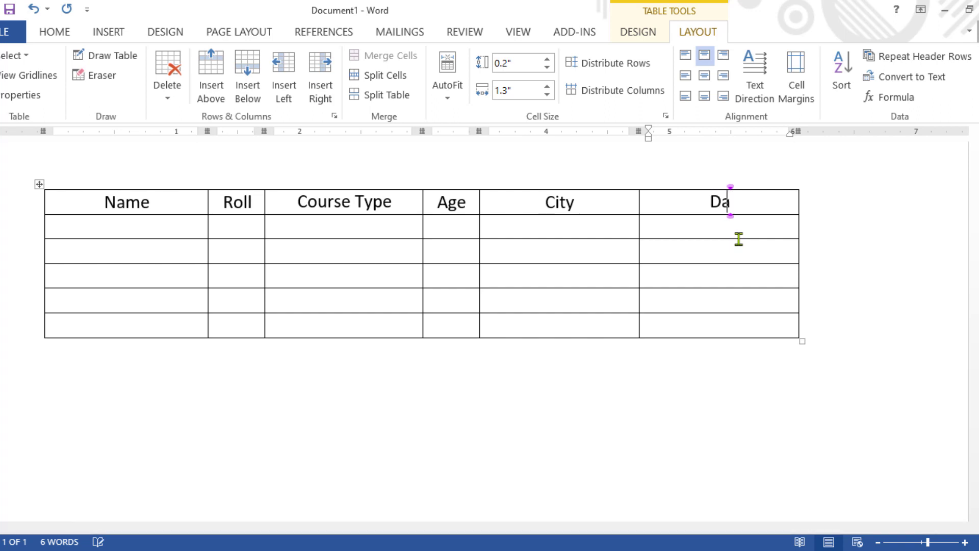
pyautogui.write('te O')
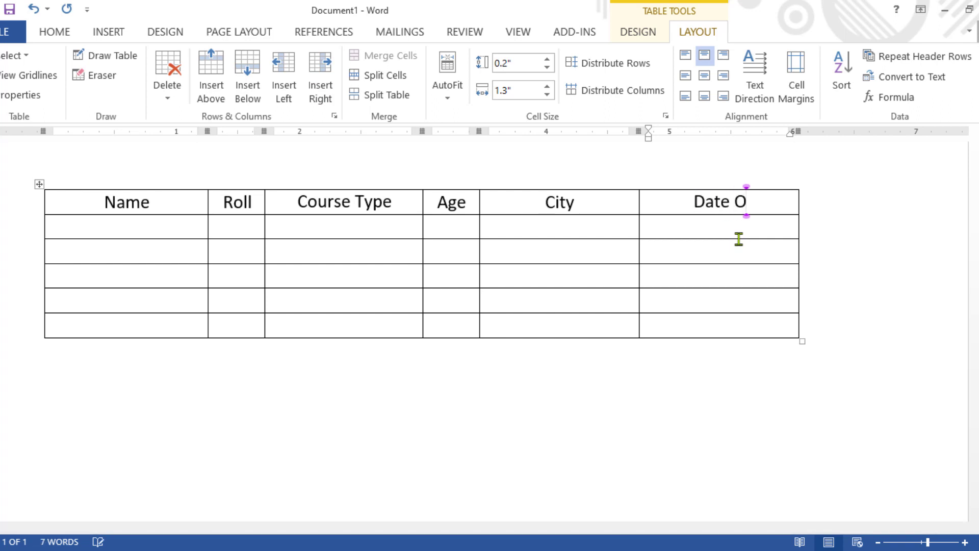
pyautogui.write('f ')
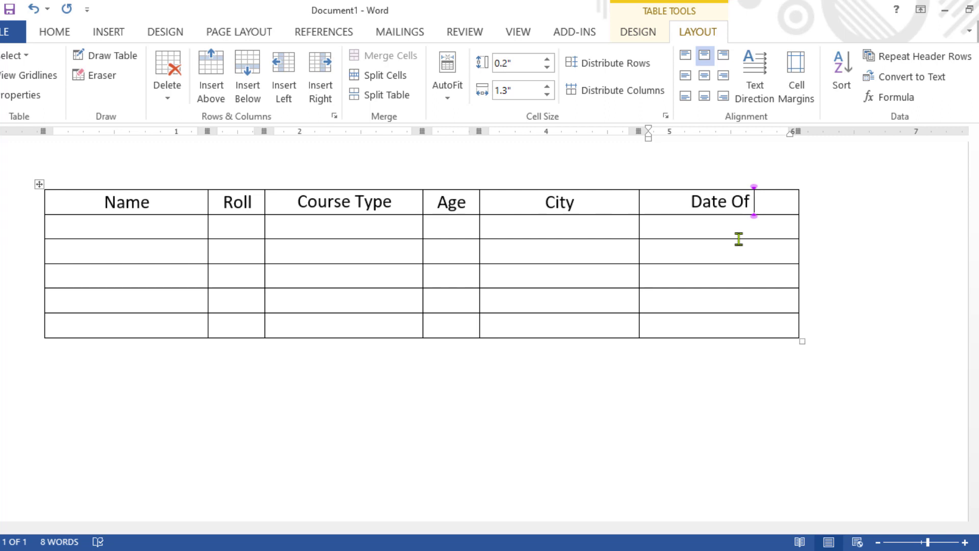
pyautogui.write('Birth')
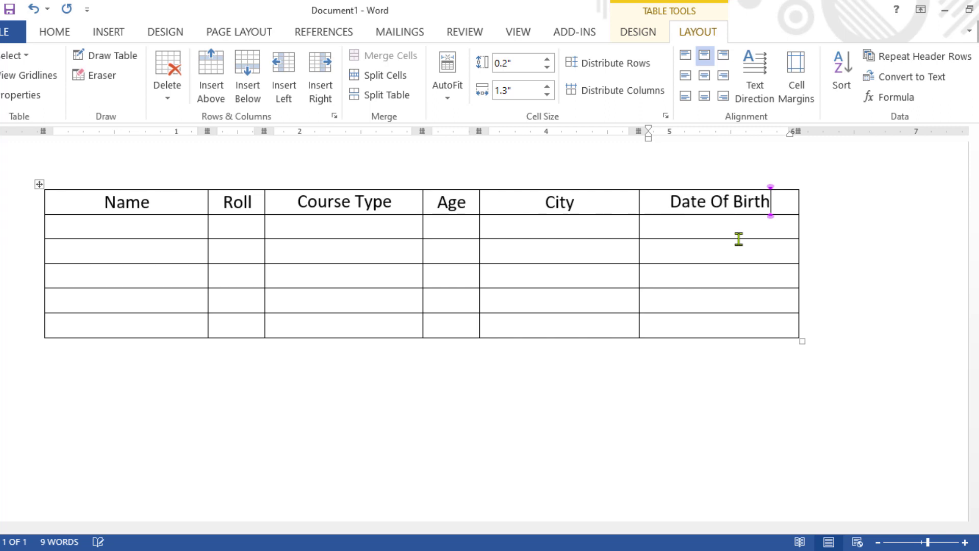
pyautogui.click(791, 315)
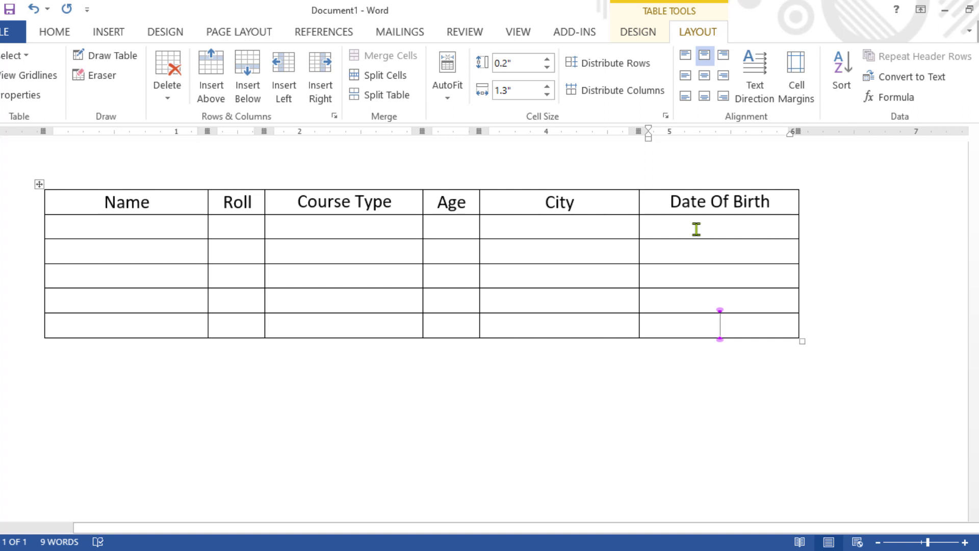
# - Split the Date Of Birth cells into three sub-columns with Split Cells
pyautogui.click(717, 228)
pyautogui.moveTo(715, 228); pyautogui.dragTo(726, 324)
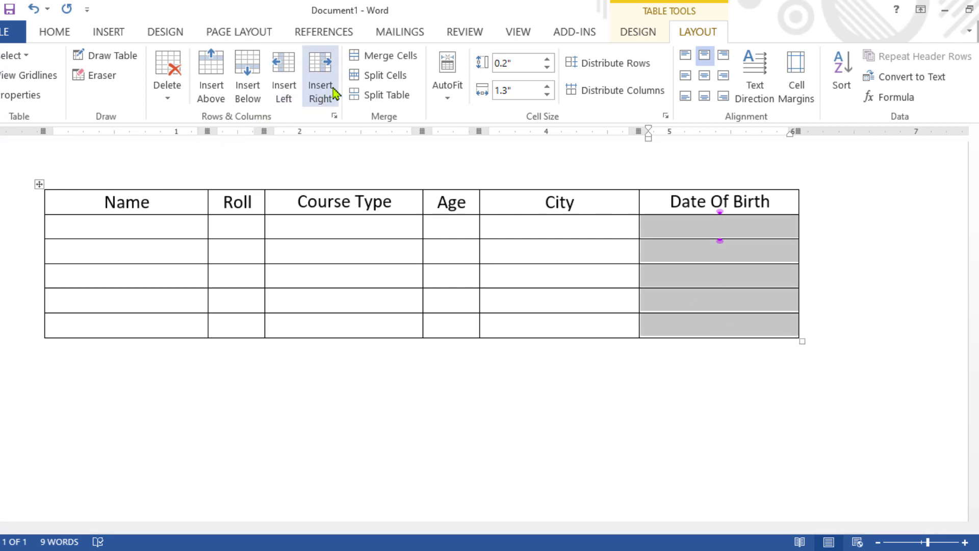
pyautogui.click(371, 81)
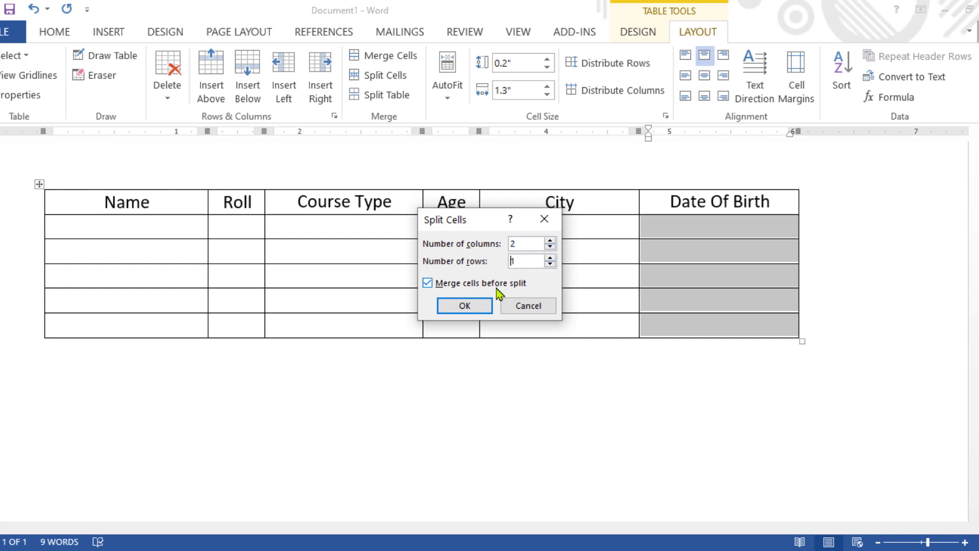
pyautogui.click(465, 305)
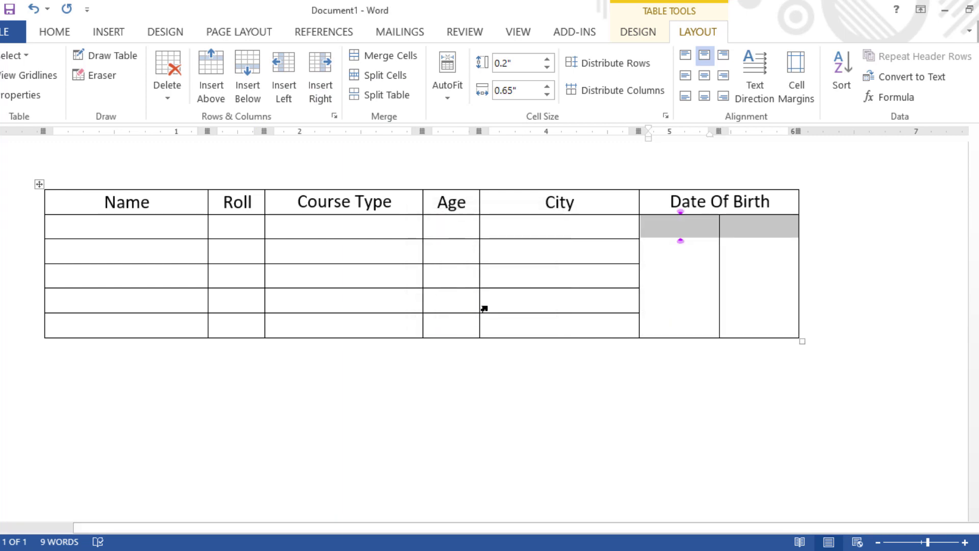
pyautogui.hotkey('ctrl', 'z')
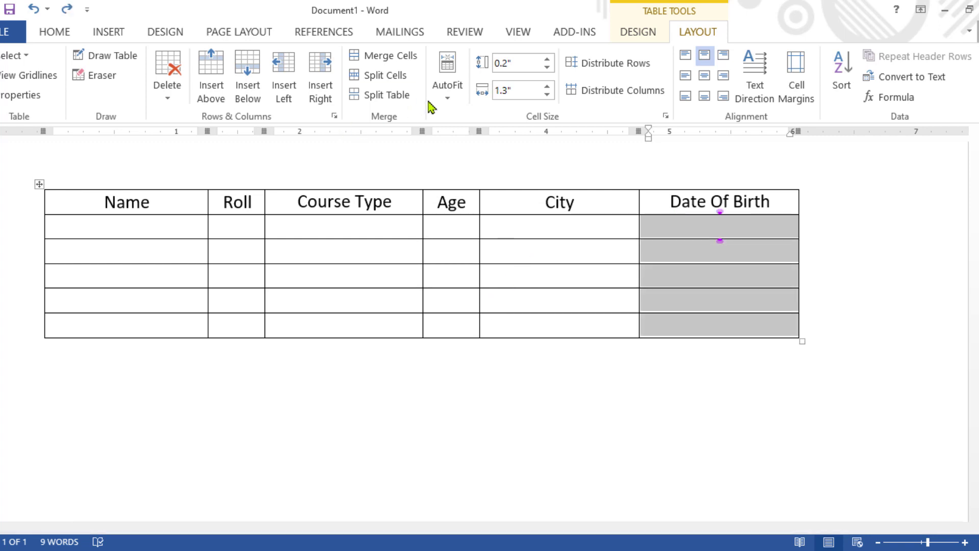
pyautogui.click(385, 76)
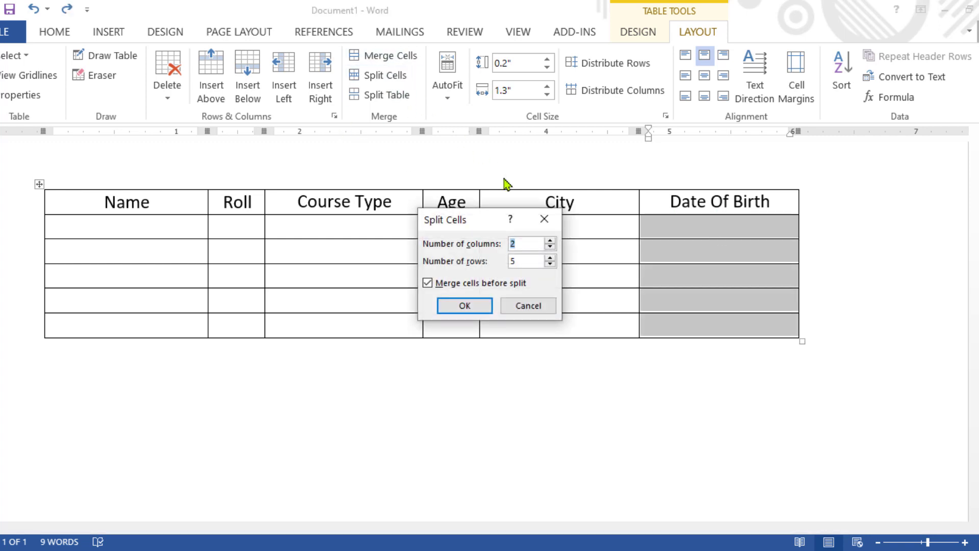
pyautogui.click(550, 240)
pyautogui.click(465, 306)
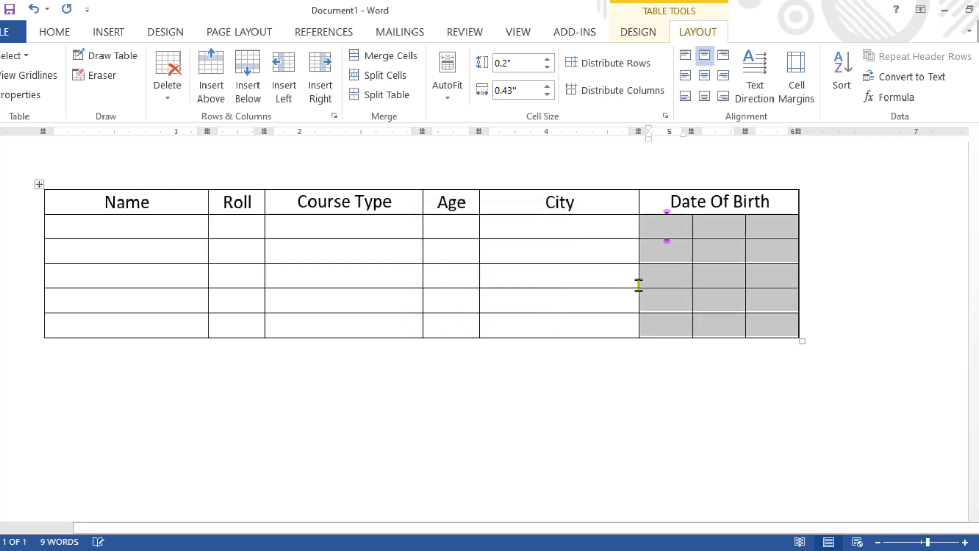
# - Label the three date sub-columns DD, MM and YYYY
pyautogui.click(668, 289)
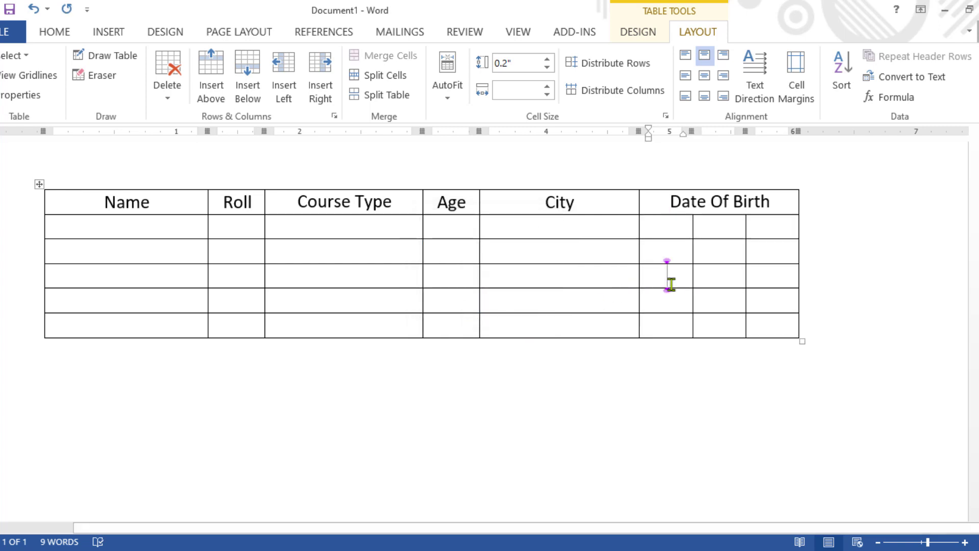
pyautogui.click(735, 302)
pyautogui.click(669, 230)
pyautogui.write('Dat')
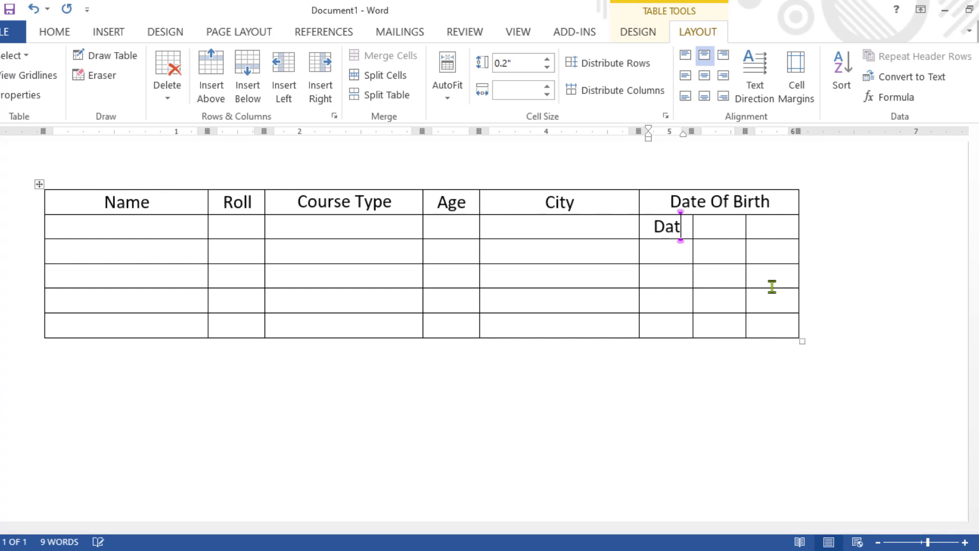
pyautogui.write('e')
pyautogui.press('Tab')
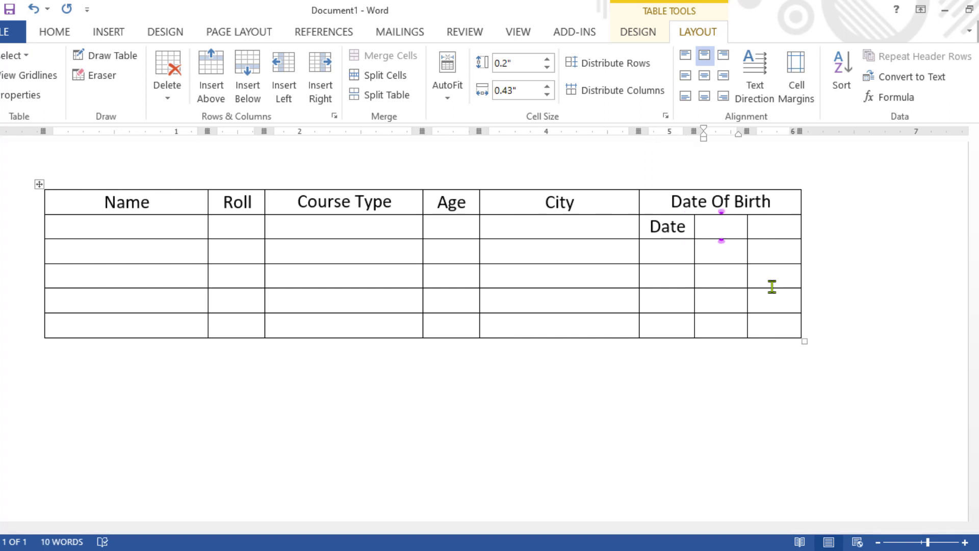
pyautogui.write('Mm')
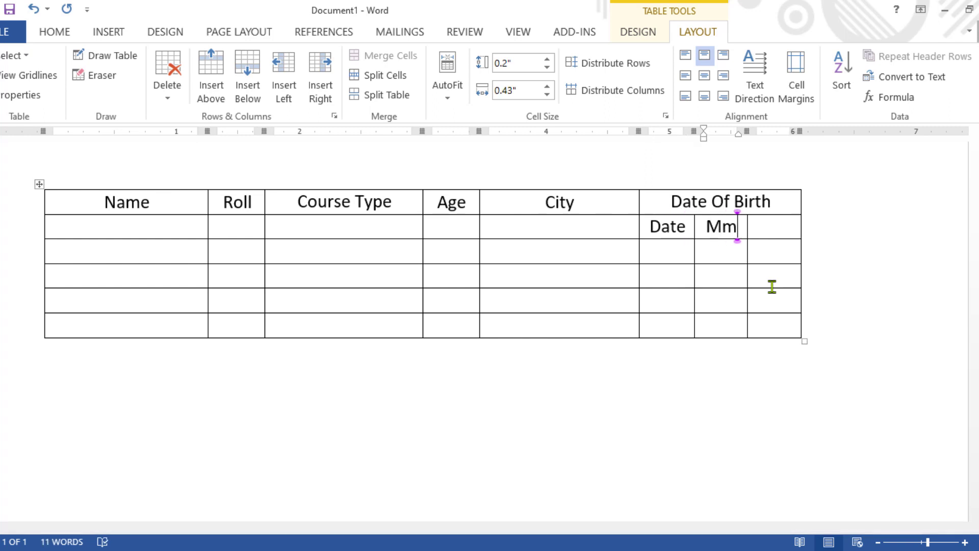
pyautogui.press('Tab')
pyautogui.write('YYY')
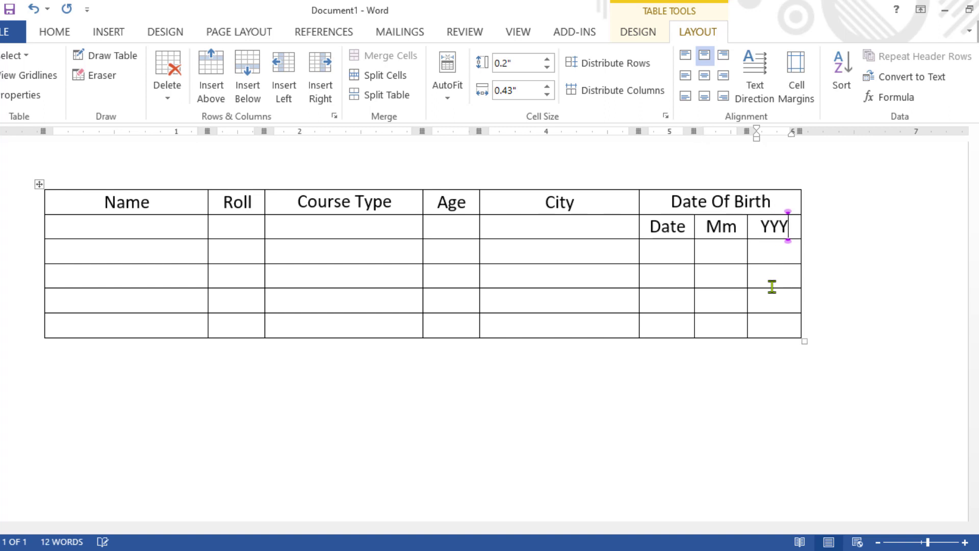
pyautogui.write('Y')
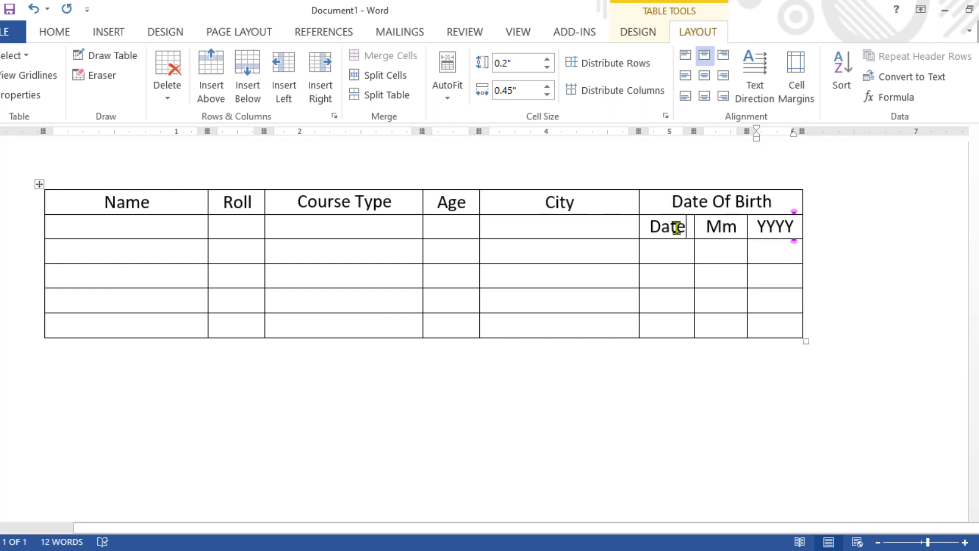
pyautogui.moveTo(679, 225); pyautogui.dragTo(654, 239)
pyautogui.write('DD')
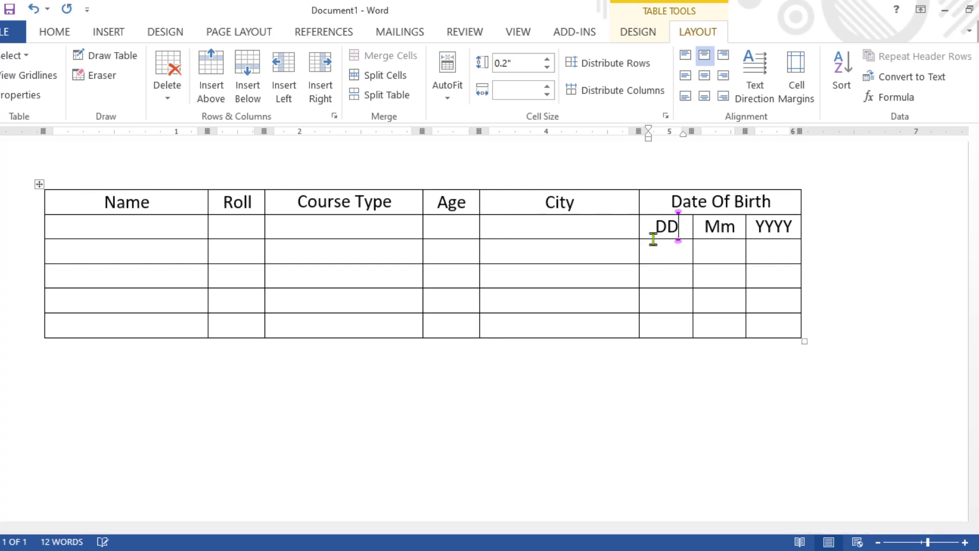
pyautogui.moveTo(735, 231)
pyautogui.mouseDown()
pyautogui.moveTo(710, 240)
pyautogui.moveTo(711, 230)
pyautogui.mouseUp()
pyautogui.click(725, 233)
pyautogui.write('MM')
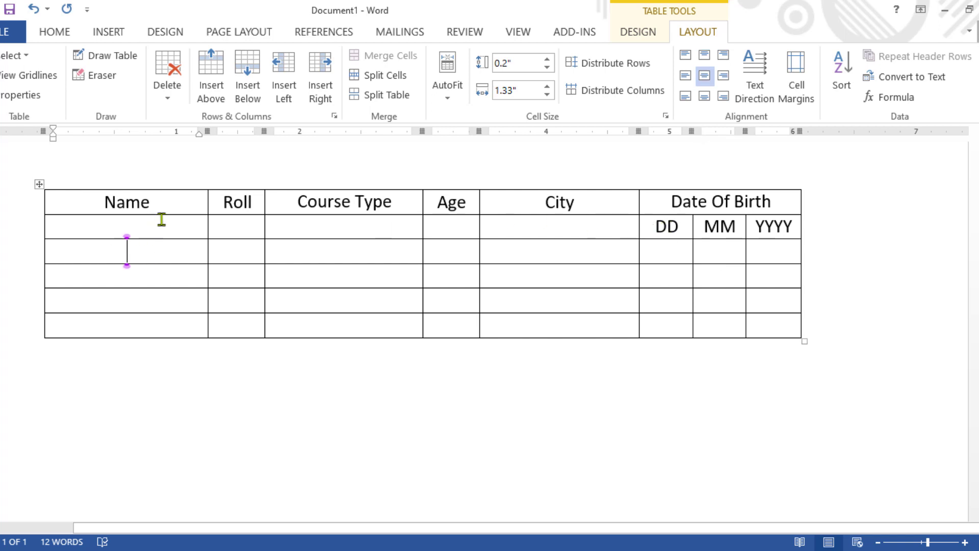
# - Merge the Roll, Course Type, Age and City header cells each with the blank cell below
pyautogui.moveTo(164, 207); pyautogui.dragTo(170, 225)
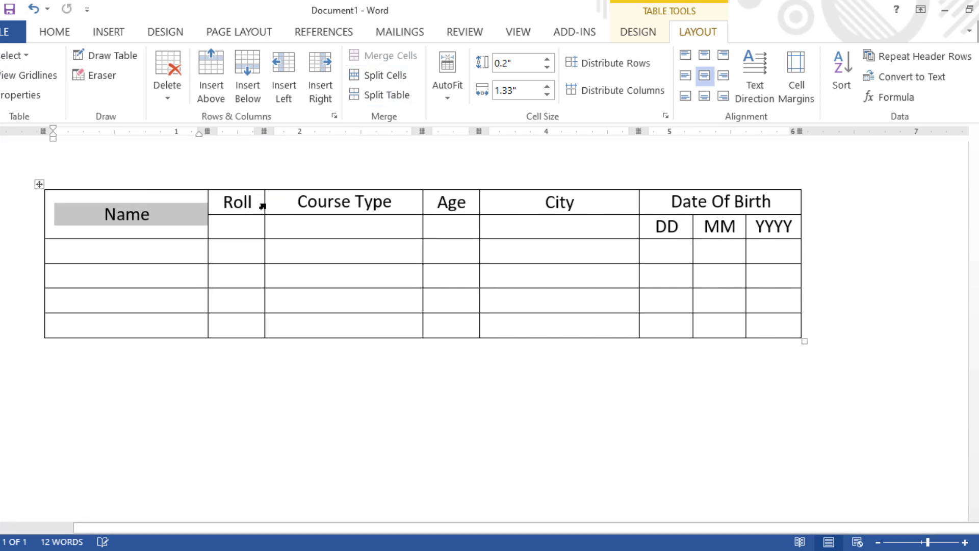
pyautogui.moveTo(244, 209); pyautogui.dragTo(245, 225)
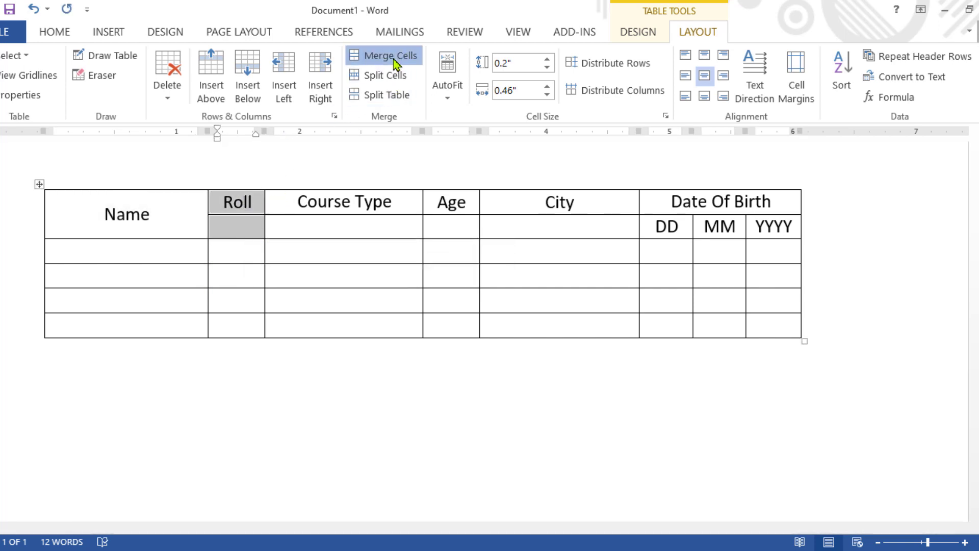
pyautogui.click(390, 56)
pyautogui.moveTo(339, 201); pyautogui.dragTo(342, 224)
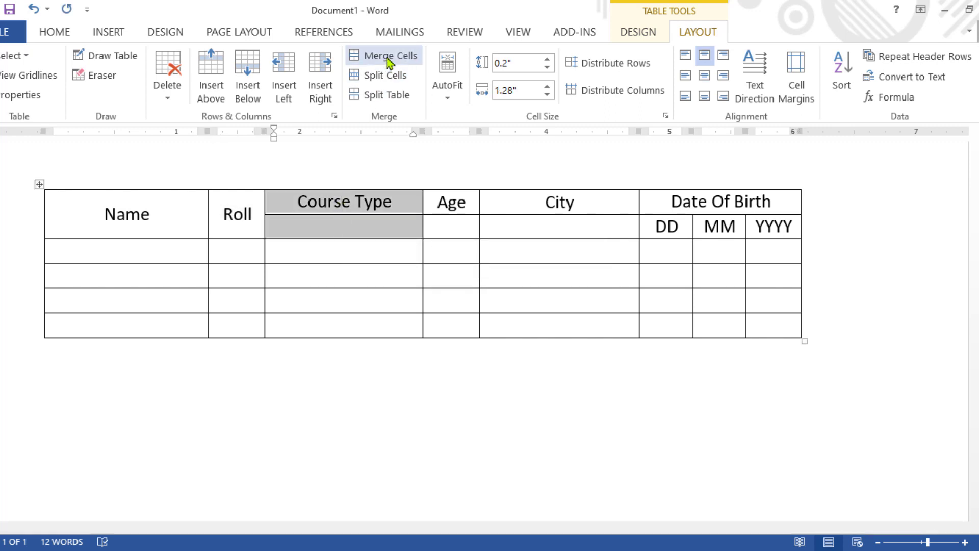
pyautogui.click(383, 56)
pyautogui.moveTo(465, 210); pyautogui.dragTo(463, 215)
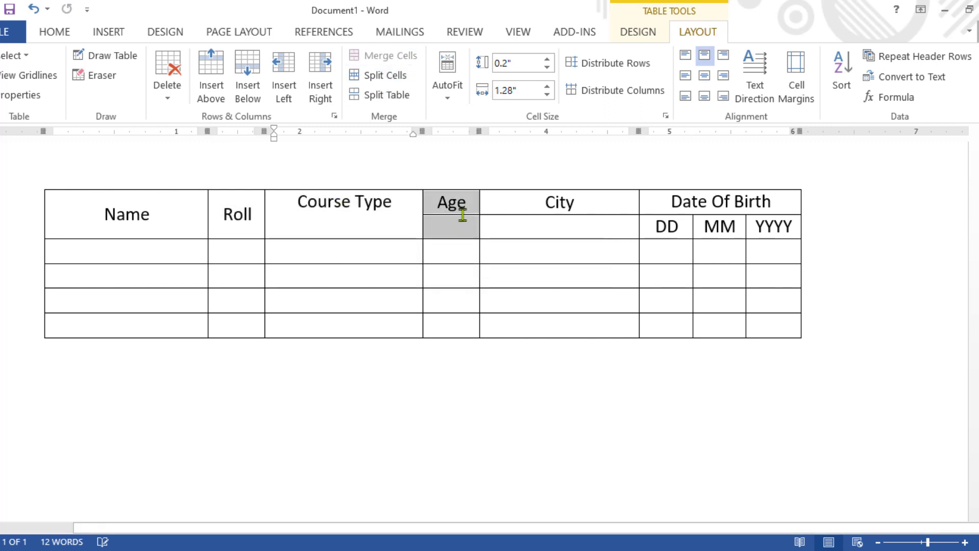
pyautogui.click(397, 57)
pyautogui.moveTo(553, 203); pyautogui.dragTo(558, 228)
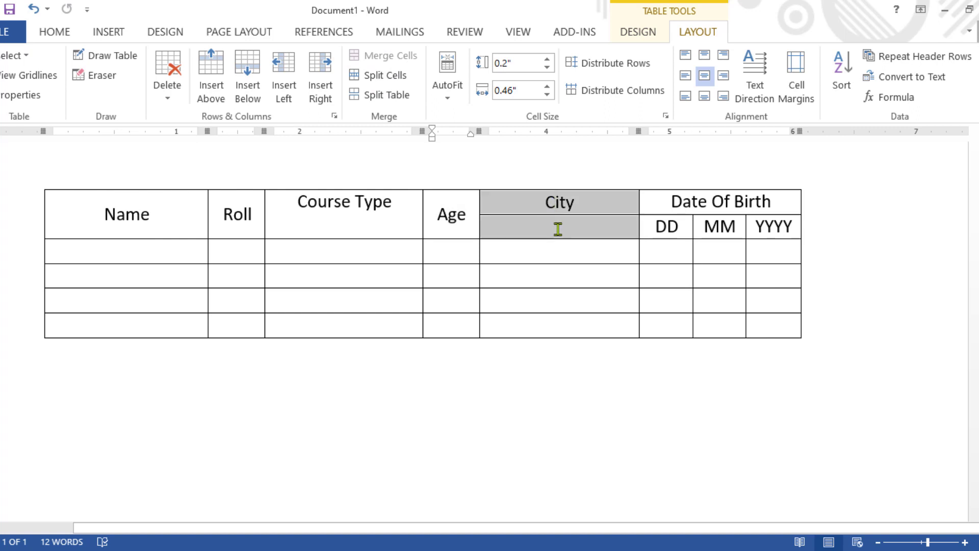
pyautogui.click(391, 56)
pyautogui.click(686, 271)
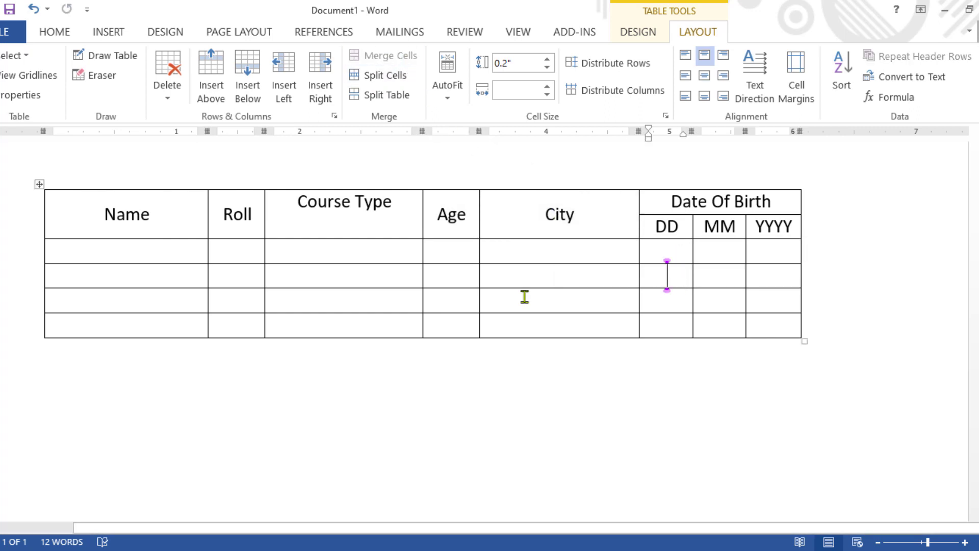
pyautogui.click(131, 249)
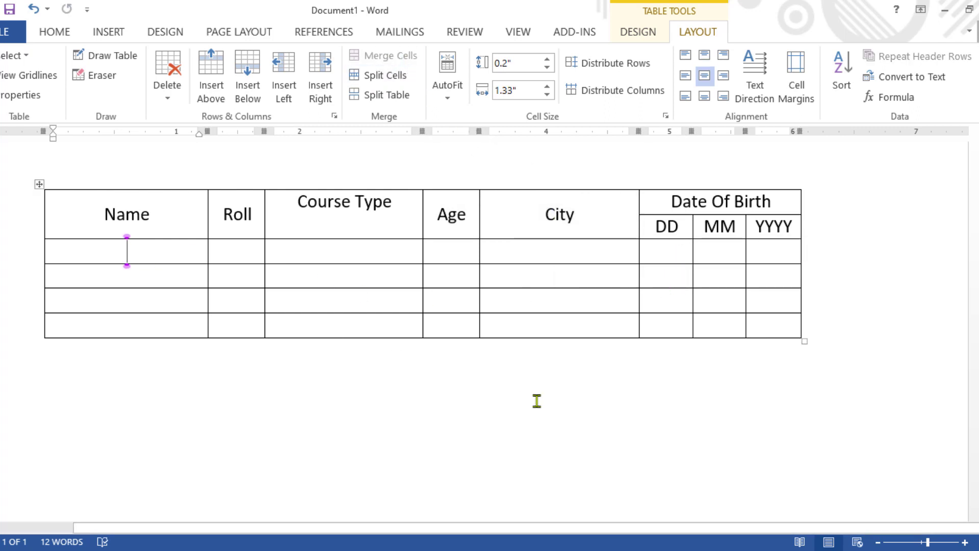
# - In the first data row, enter a name, roll 1, course type Self and age 39
pyautogui.write('Mozaffor')
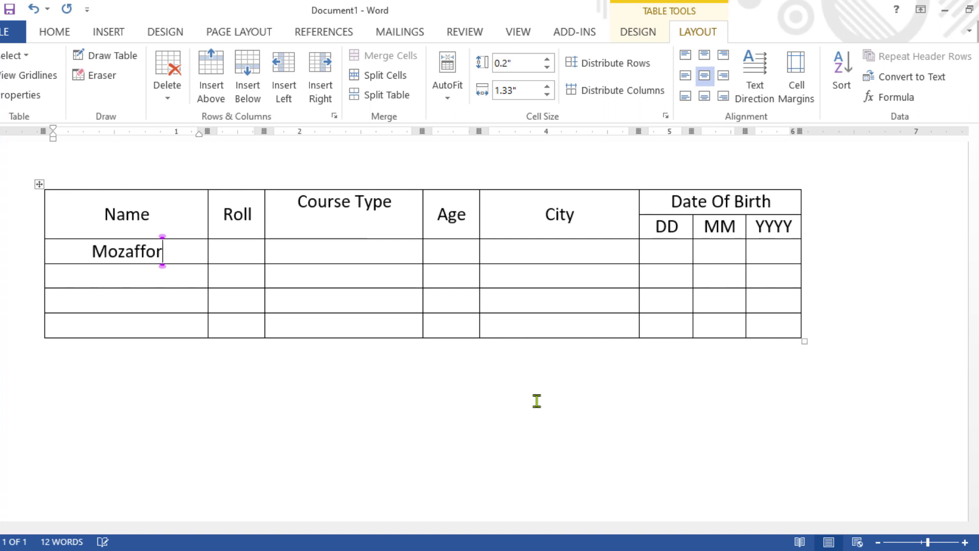
pyautogui.press('Tab')
pyautogui.write('1`')
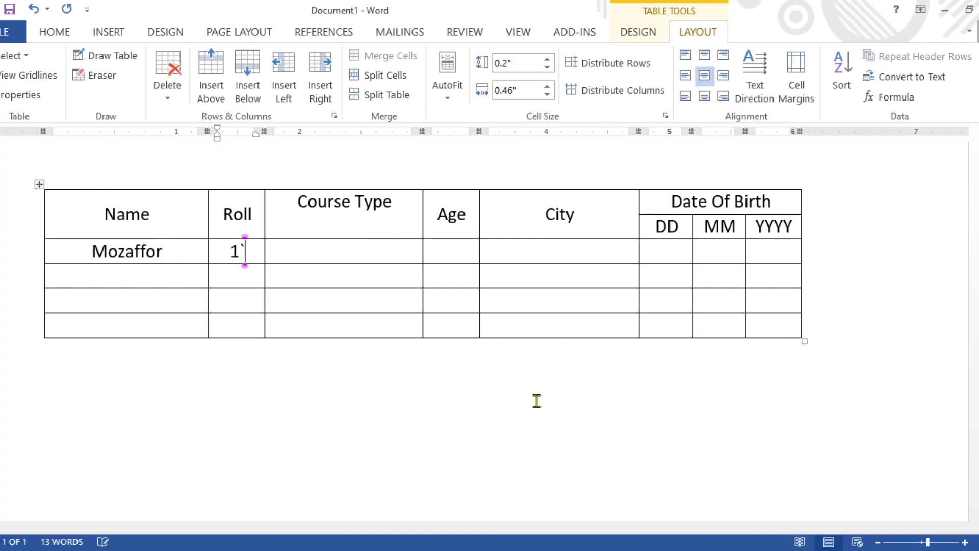
pyautogui.press('BackSpace')
pyautogui.press('Tab')
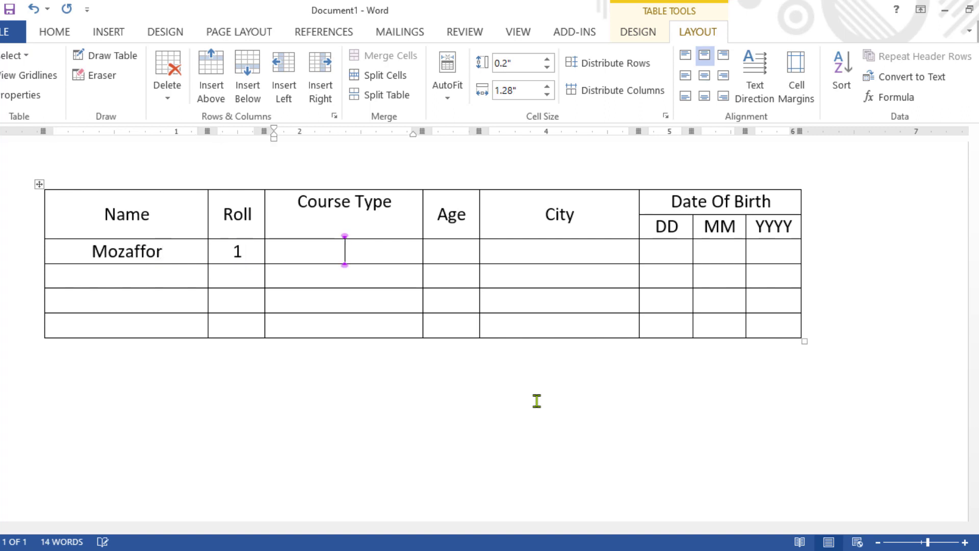
pyautogui.press('Tab')
pyautogui.write('3')
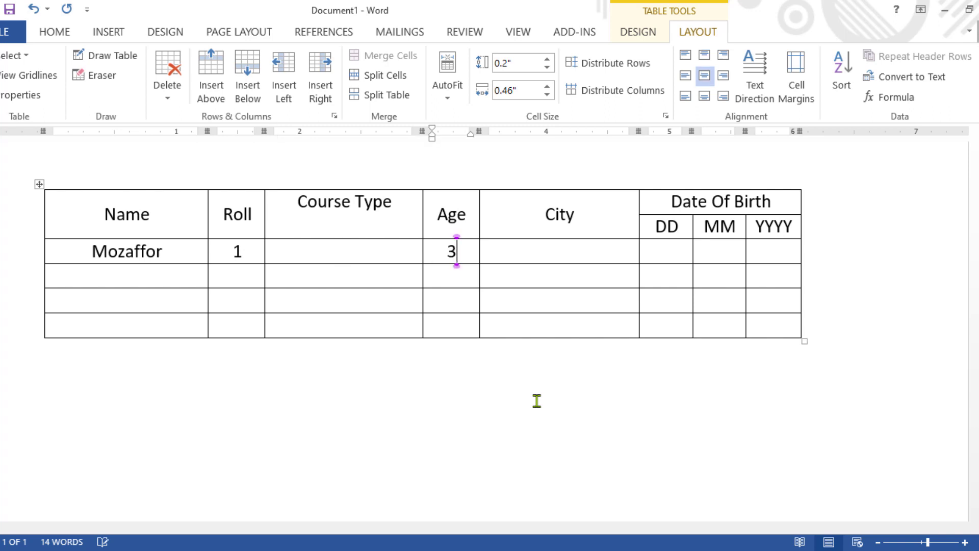
pyautogui.write('9')
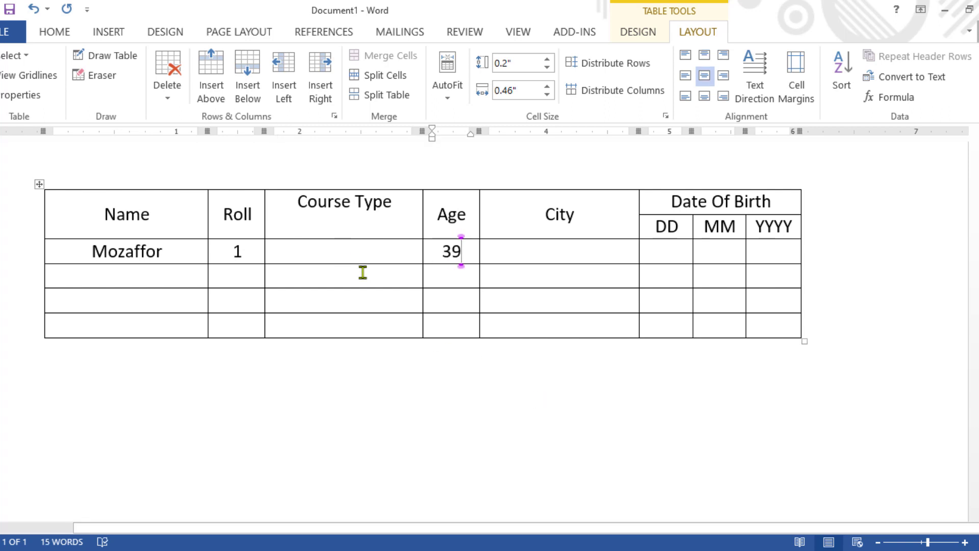
pyautogui.click(363, 259)
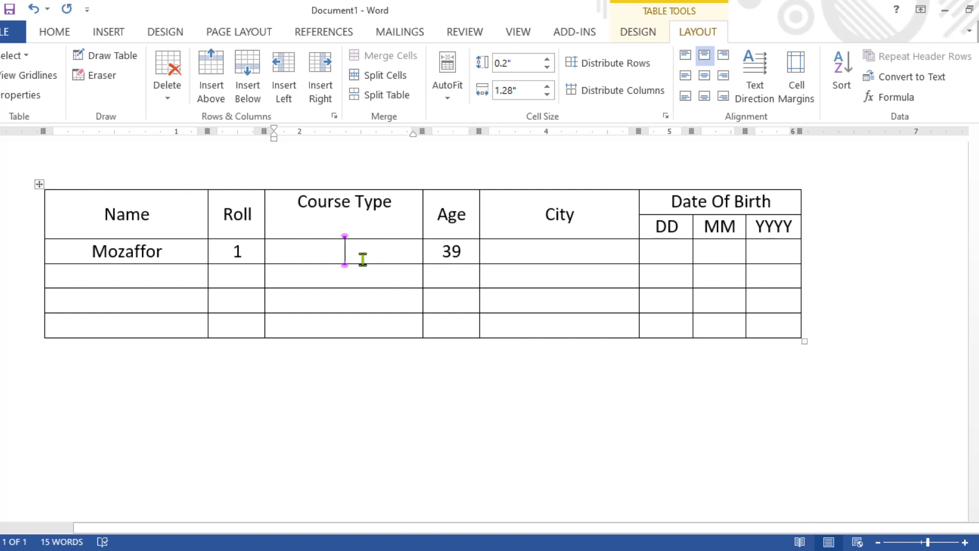
pyautogui.write('Sel;f')
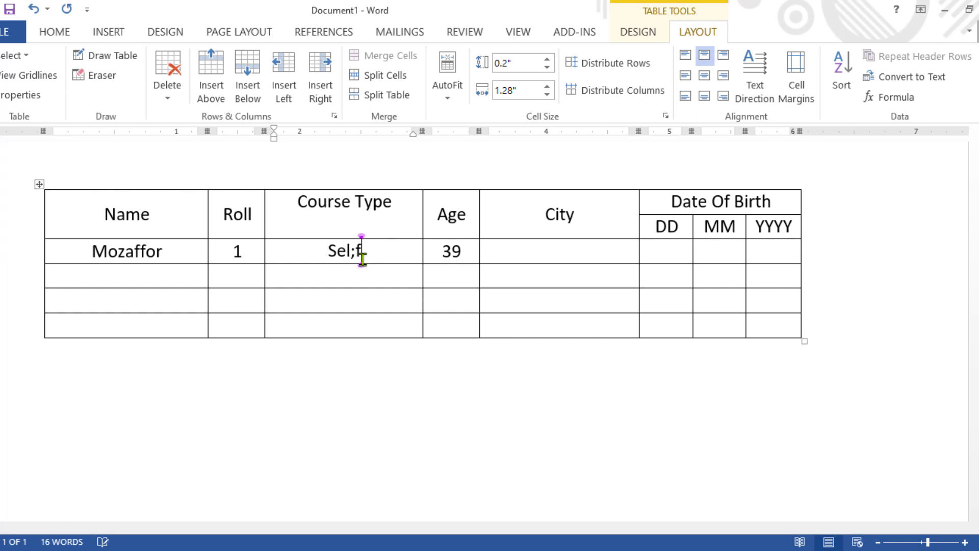
pyautogui.press('BackSpace')
pyautogui.press('BackSpace')
pyautogui.write('f')
pyautogui.press('Tab')
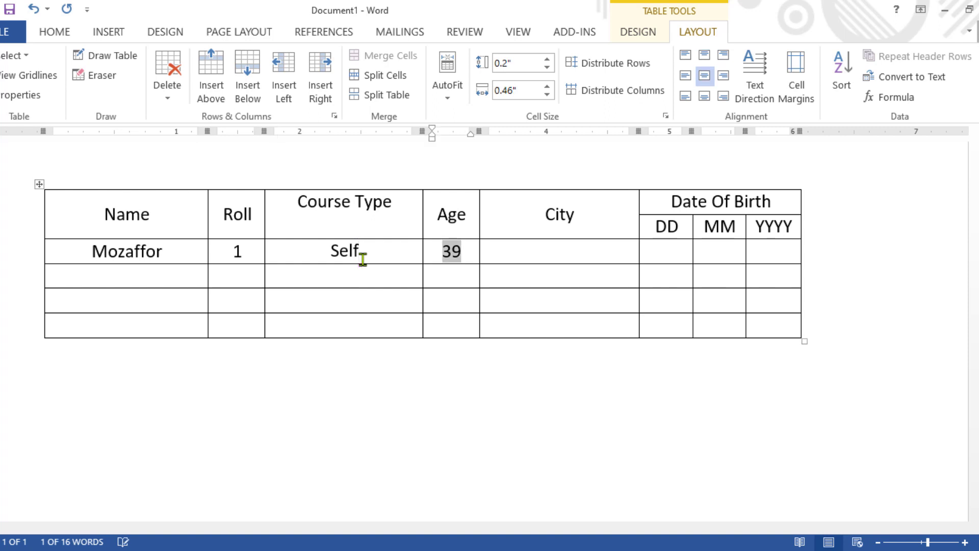
pyautogui.press('Tab')
# - Enter the city, fixing its spelling, and the birth date with year 1980
pyautogui.write('Nao')
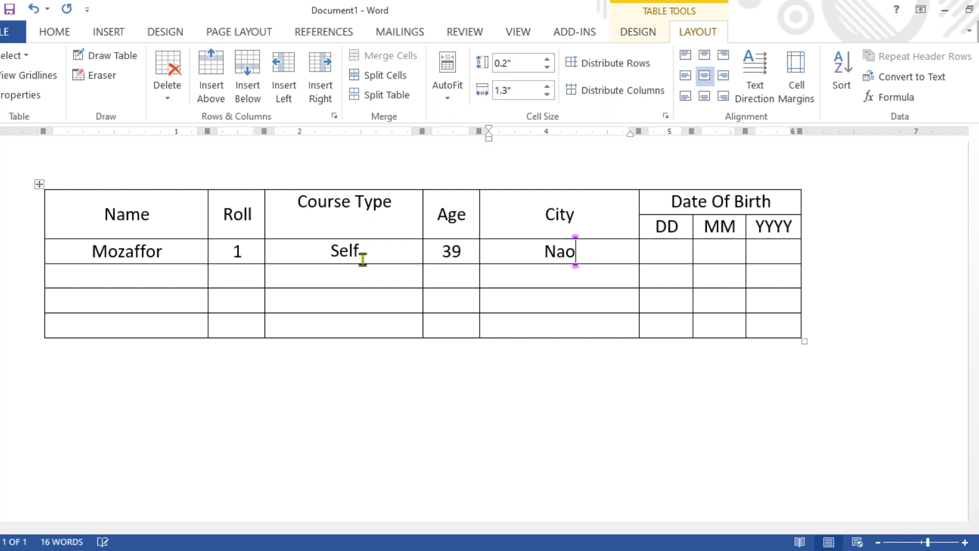
pyautogui.write('naog')
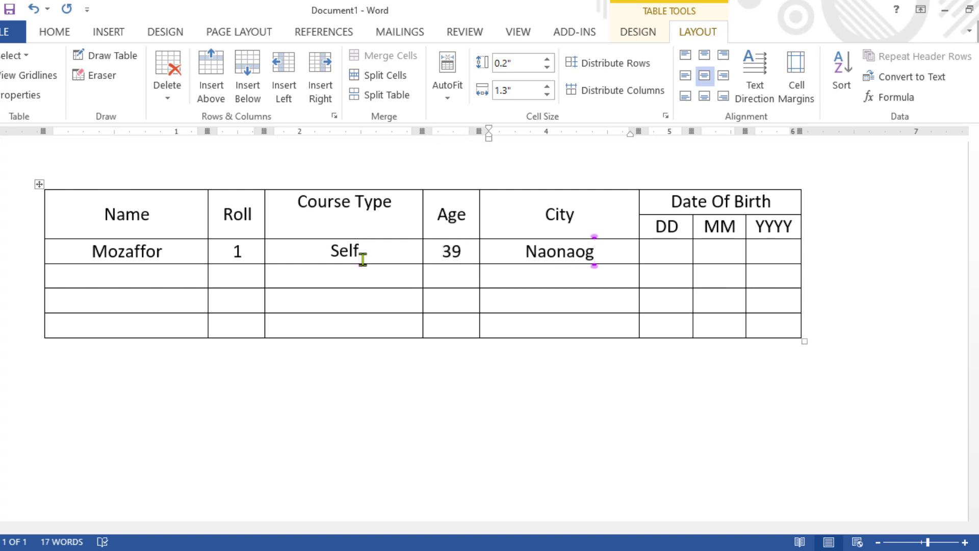
pyautogui.press('Tab')
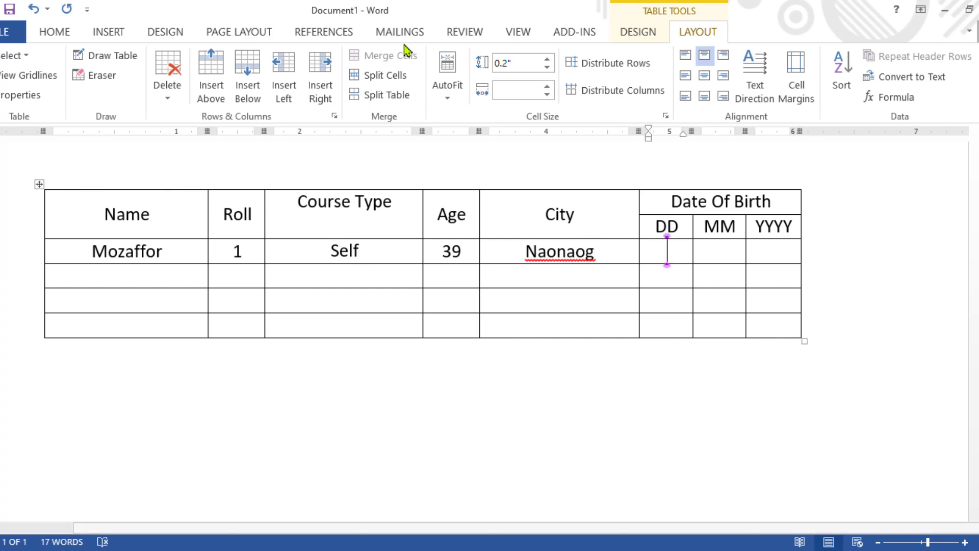
pyautogui.rightClick(559, 252)
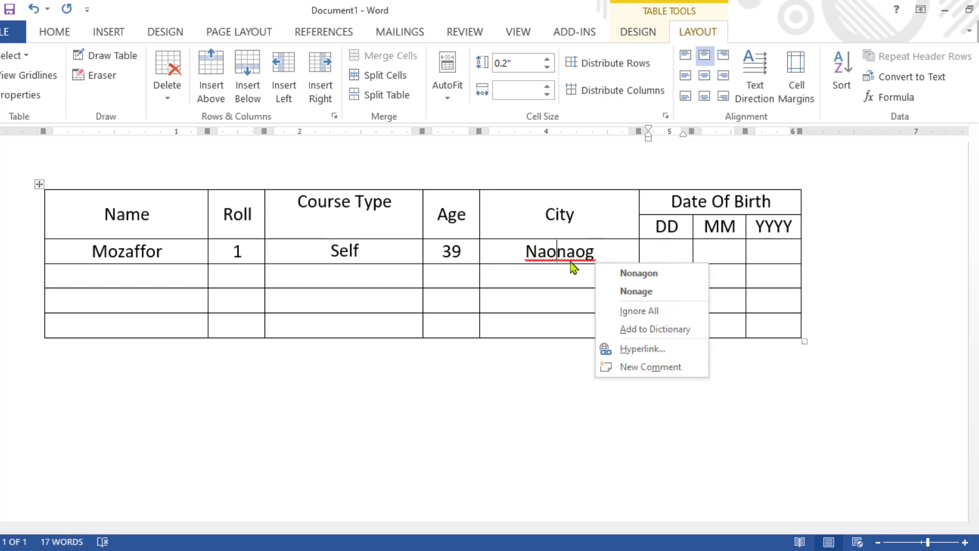
pyautogui.click(621, 275)
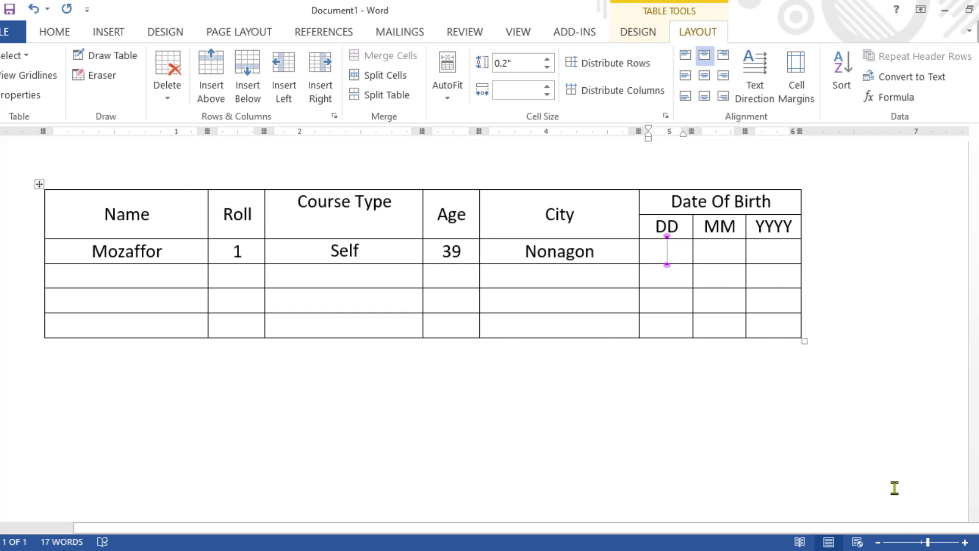
pyautogui.write('12')
pyautogui.press('Tab')
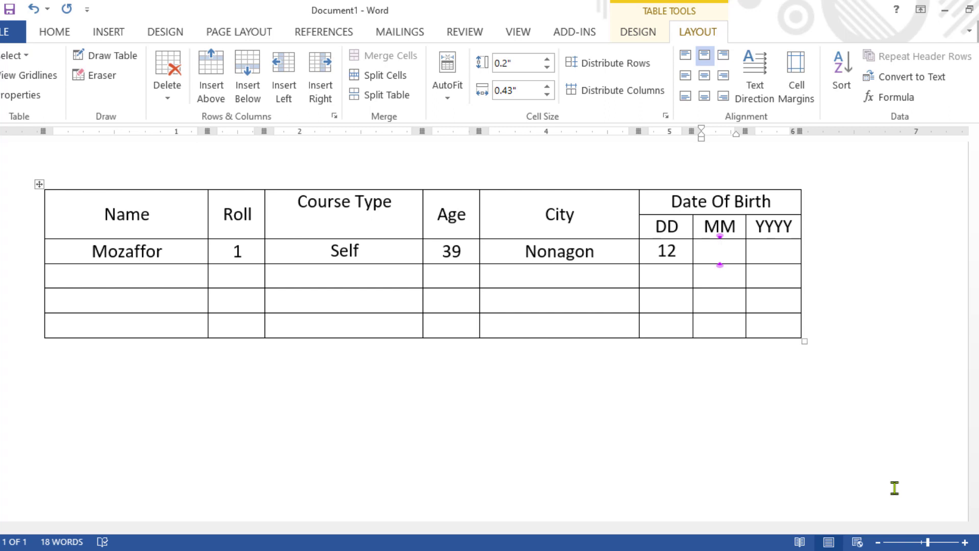
pyautogui.write('5')
pyautogui.write('0')
pyautogui.write('5')
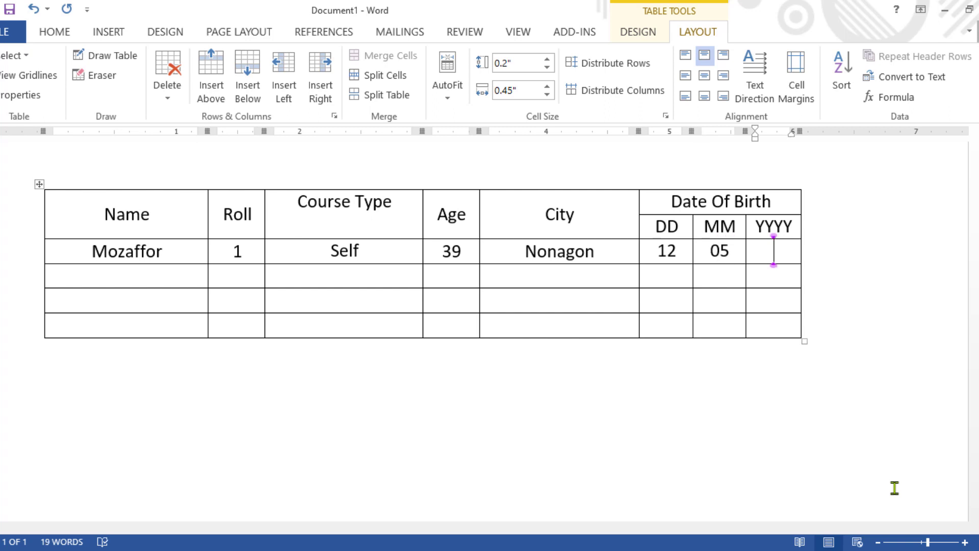
pyautogui.write('1980')
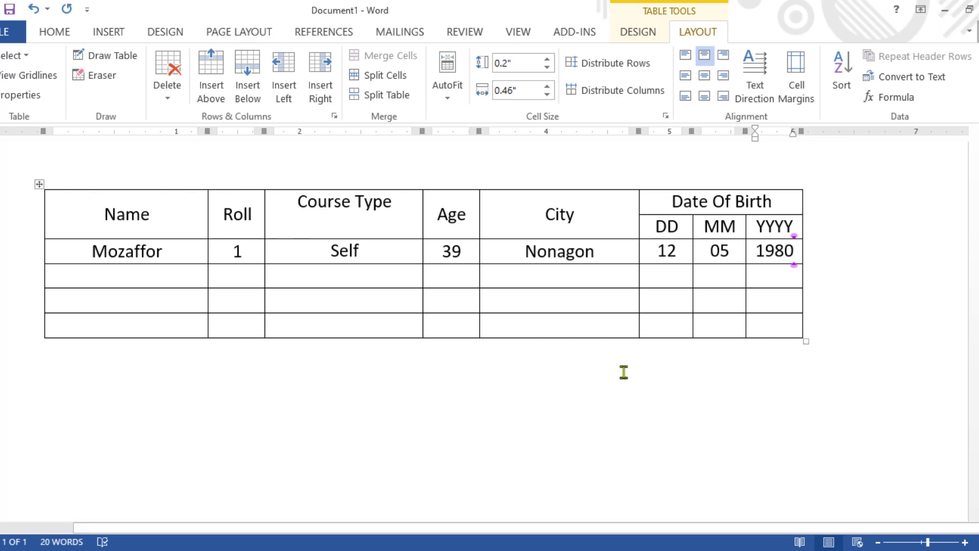
pyautogui.click(576, 312)
# - Centre the header row text vertically and make it bold
pyautogui.moveTo(95, 210); pyautogui.dragTo(769, 225)
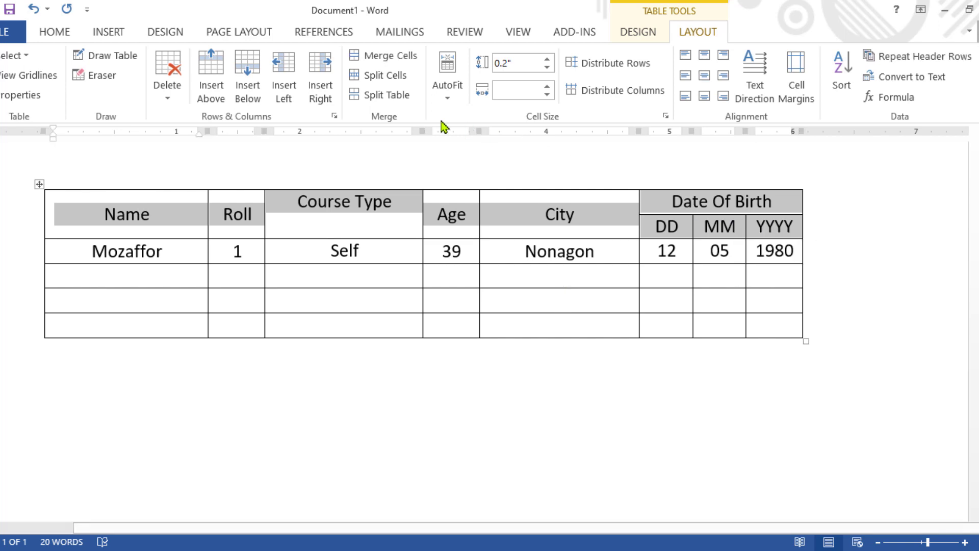
pyautogui.click(705, 77)
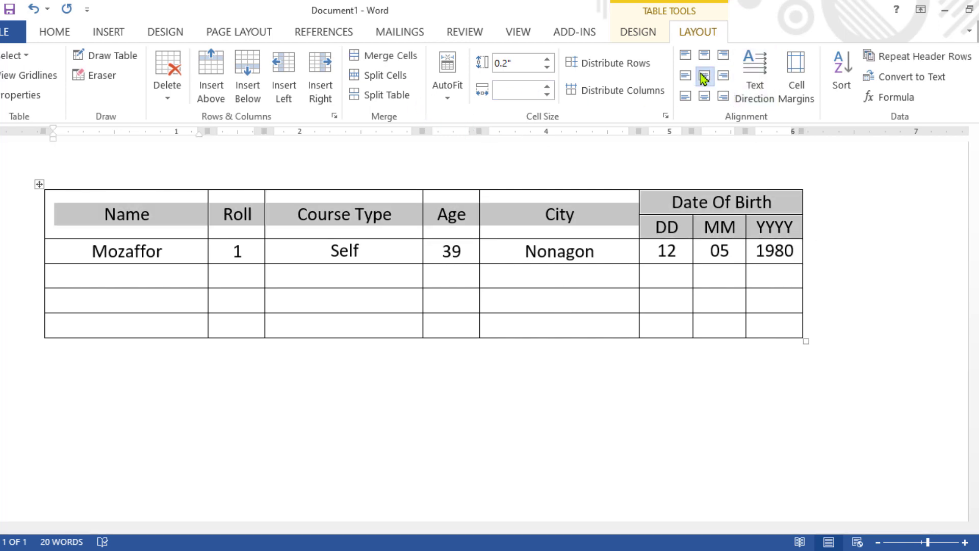
pyautogui.click(53, 32)
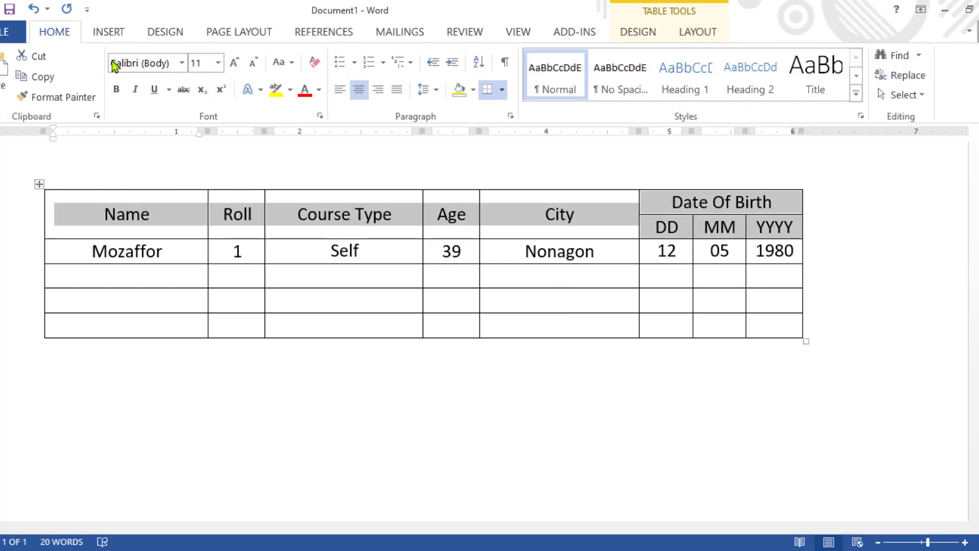
pyautogui.click(122, 91)
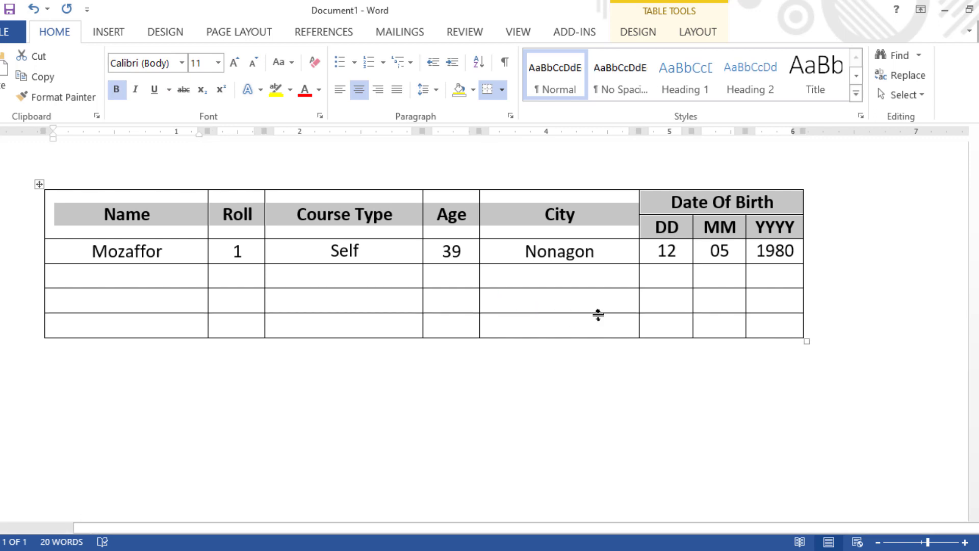
pyautogui.click(798, 304)
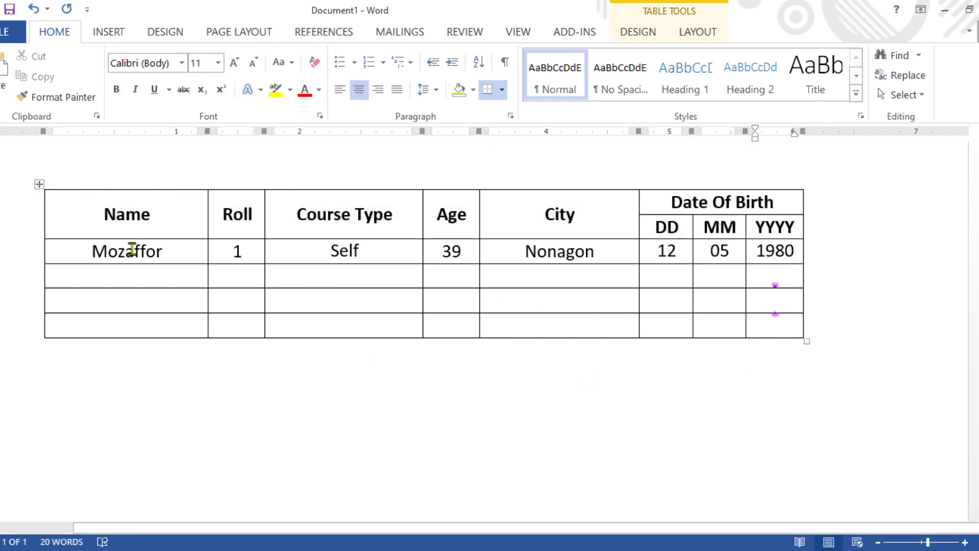
# - Enlarge the header row font to 14 pt with Grow Font twice
pyautogui.click(133, 250)
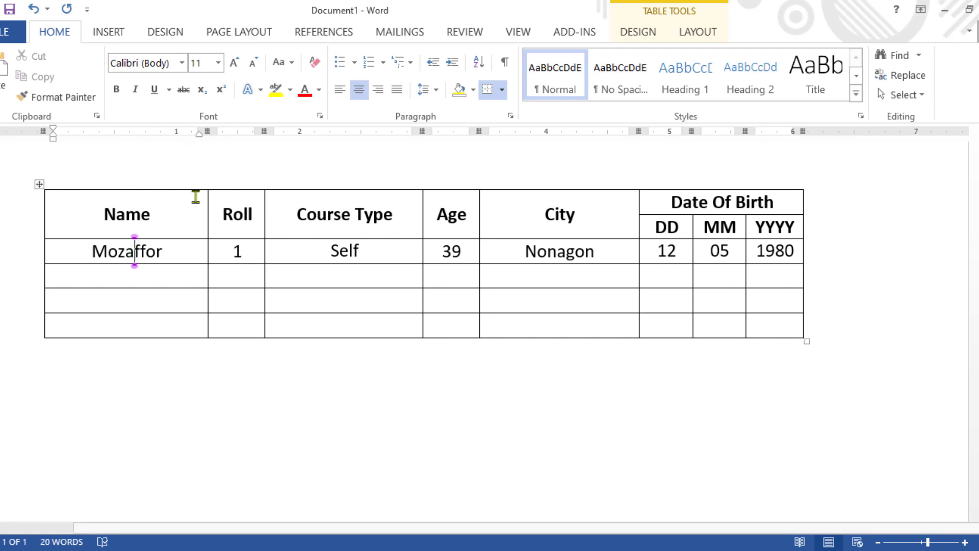
pyautogui.click(108, 220)
pyautogui.moveTo(108, 220); pyautogui.dragTo(765, 222)
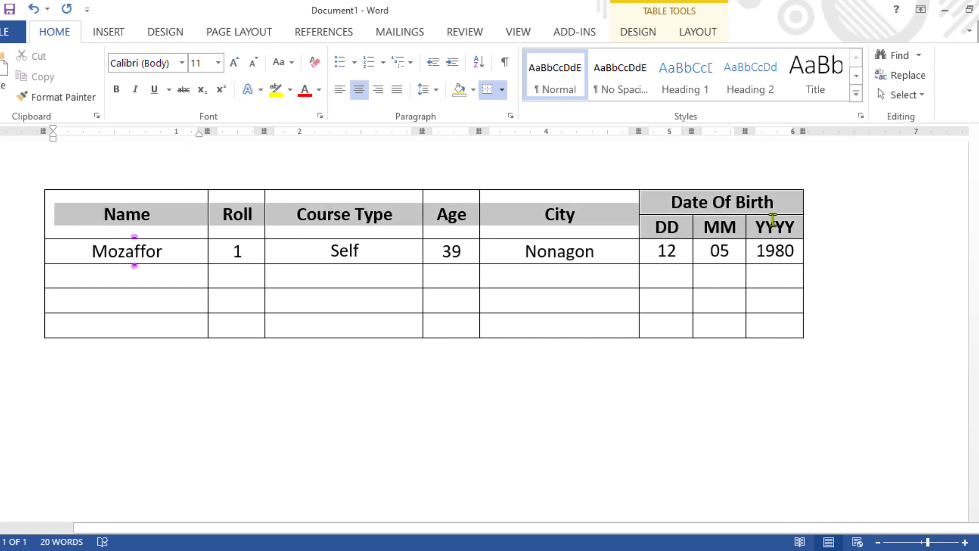
pyautogui.click(234, 64)
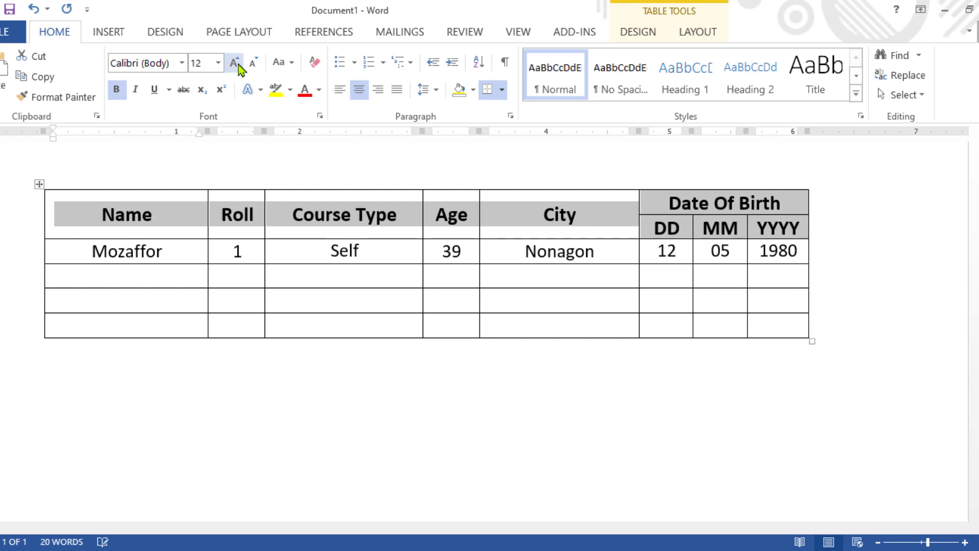
pyautogui.click(236, 64)
pyautogui.click(127, 276)
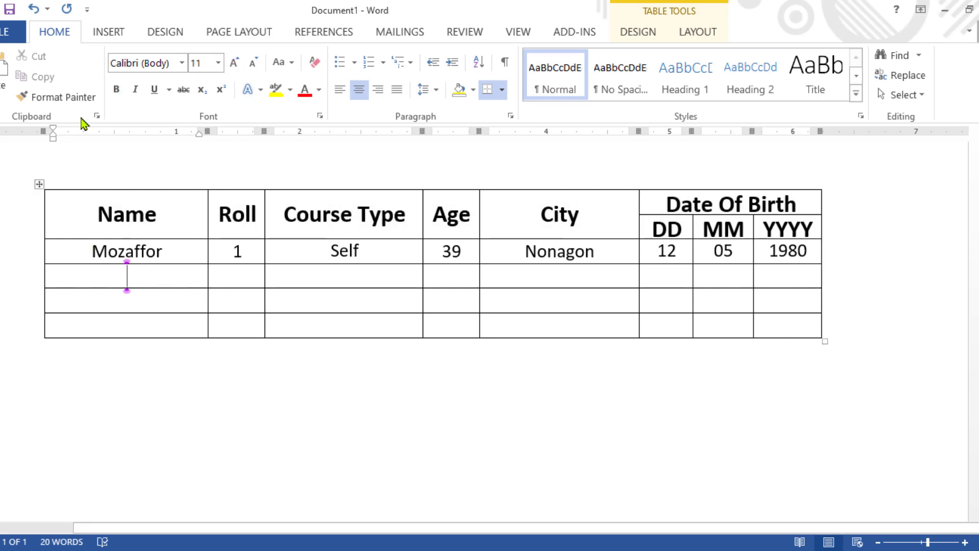
pyautogui.click(40, 184)
pyautogui.click(502, 90)
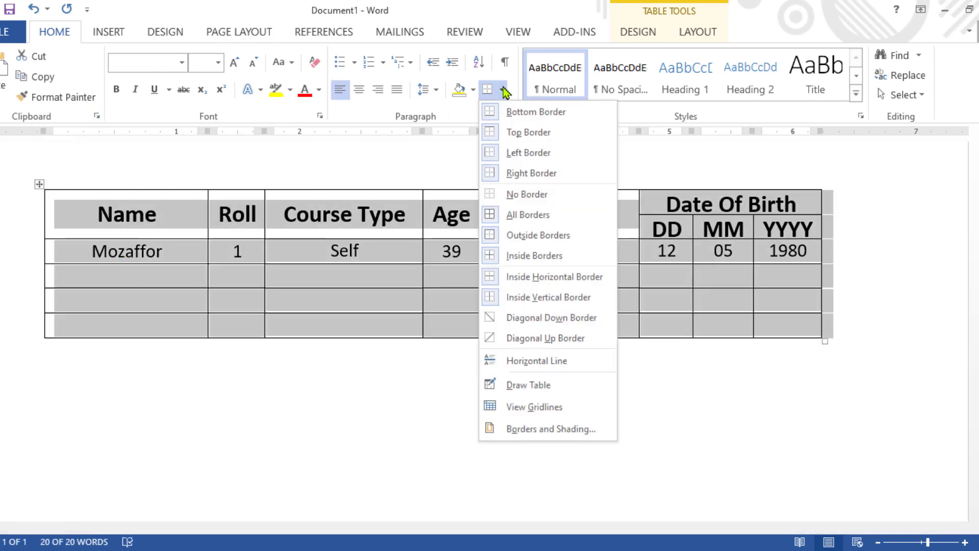
pyautogui.click(516, 194)
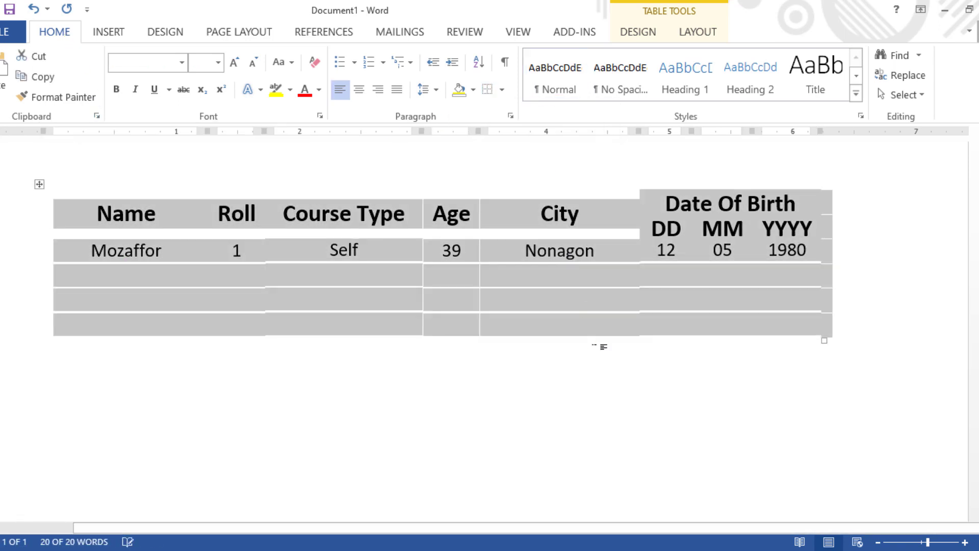
pyautogui.click(671, 421)
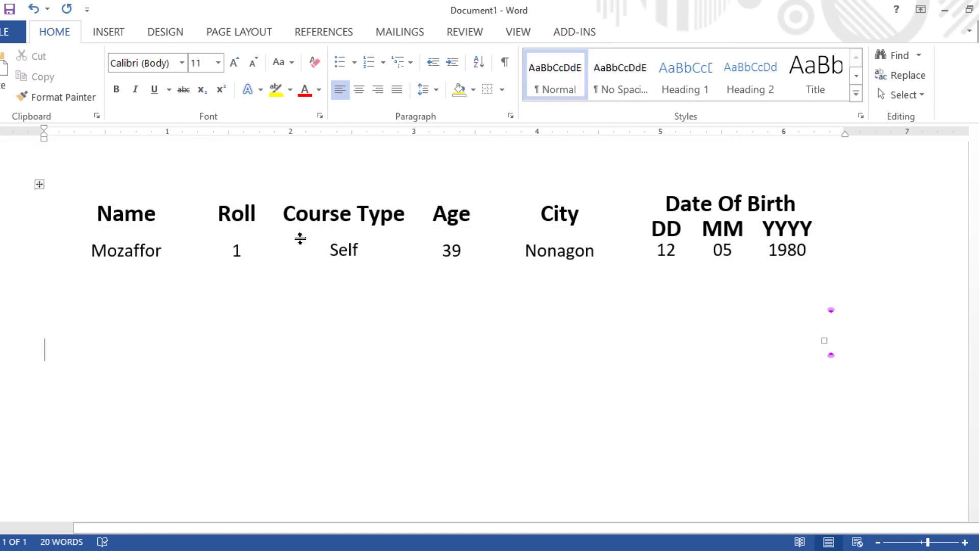
pyautogui.moveTo(223, 209); pyautogui.dragTo(800, 249)
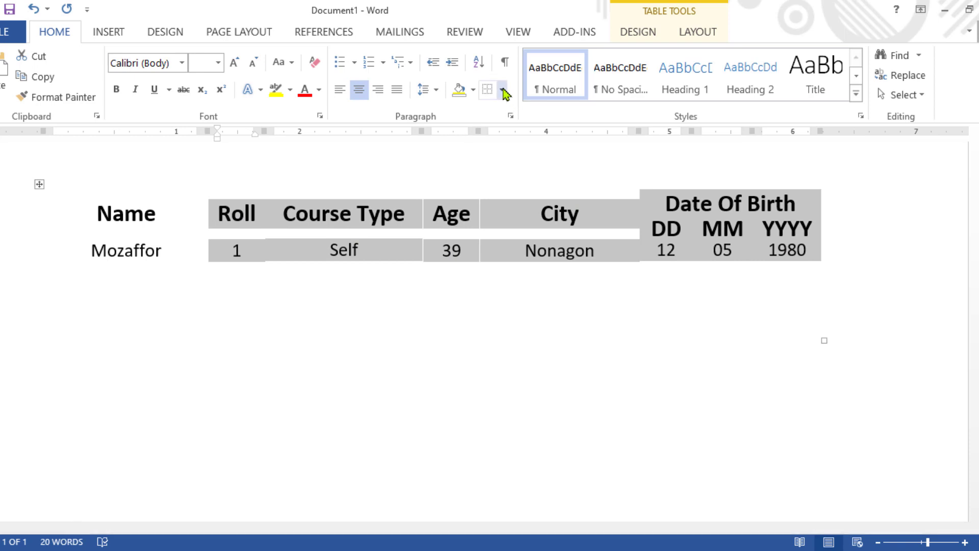
pyautogui.click(501, 90)
pyautogui.click(518, 214)
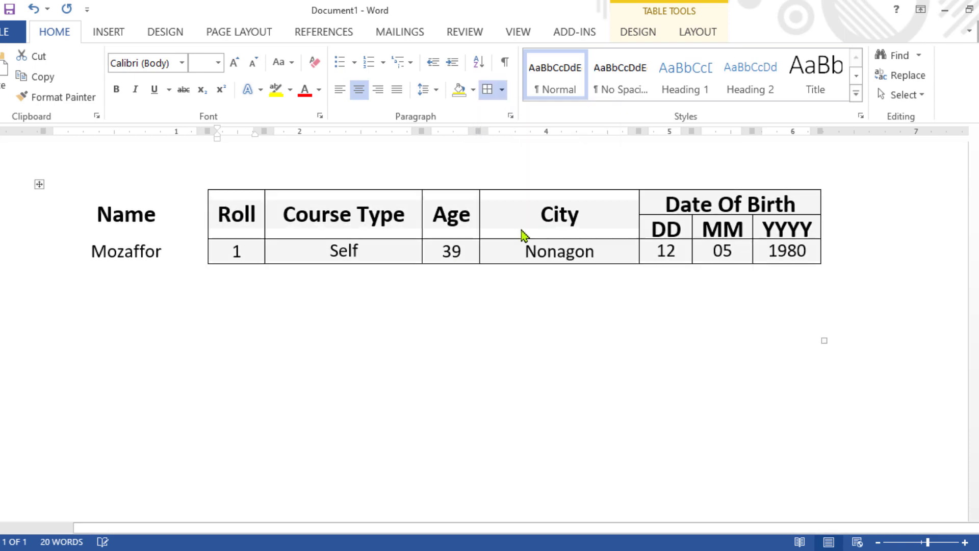
pyautogui.click(313, 393)
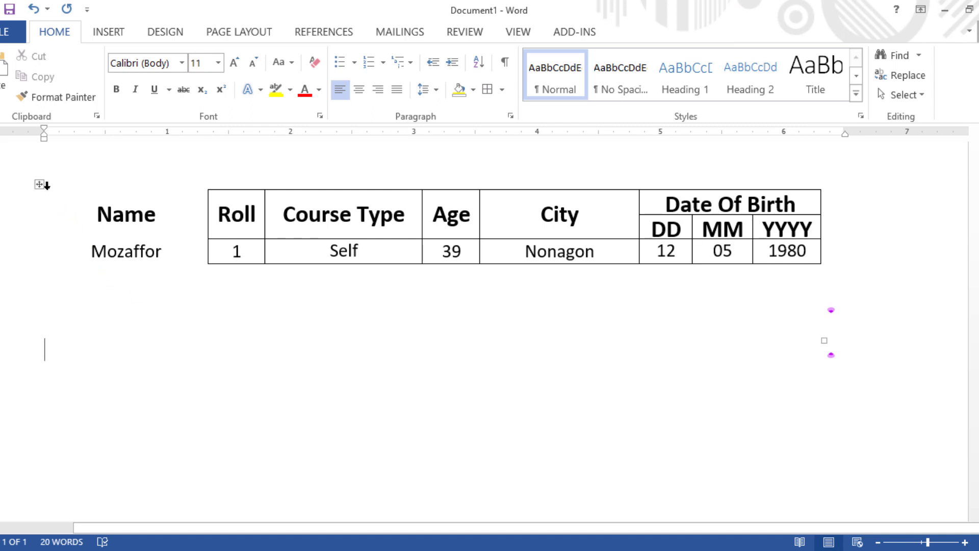
pyautogui.click(39, 184)
pyautogui.click(503, 91)
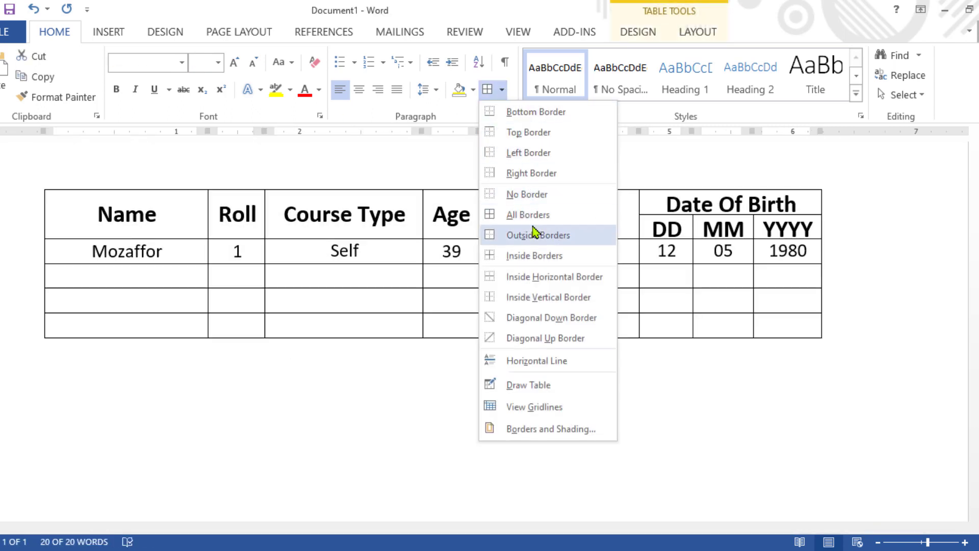
pyautogui.click(527, 214)
pyautogui.click(549, 274)
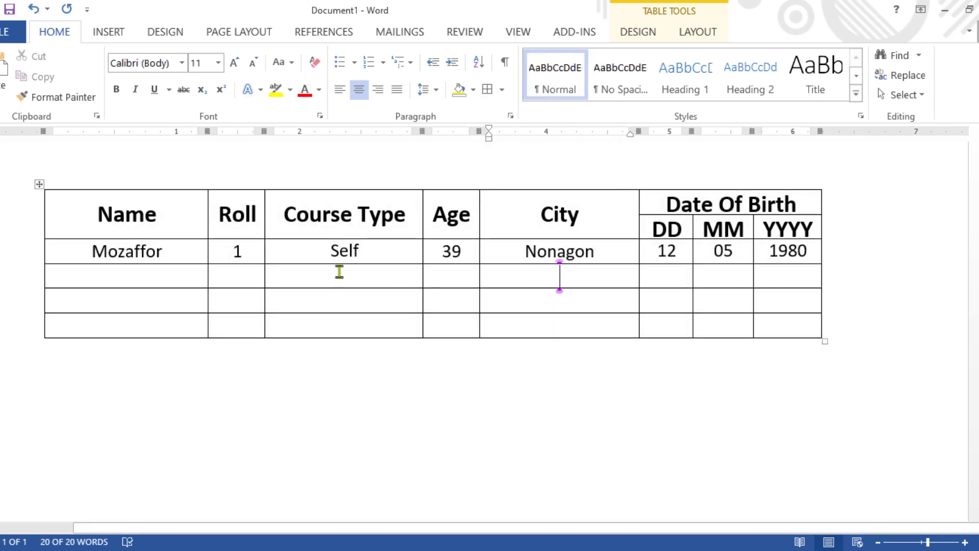
pyautogui.moveTo(127, 211); pyautogui.dragTo(785, 314)
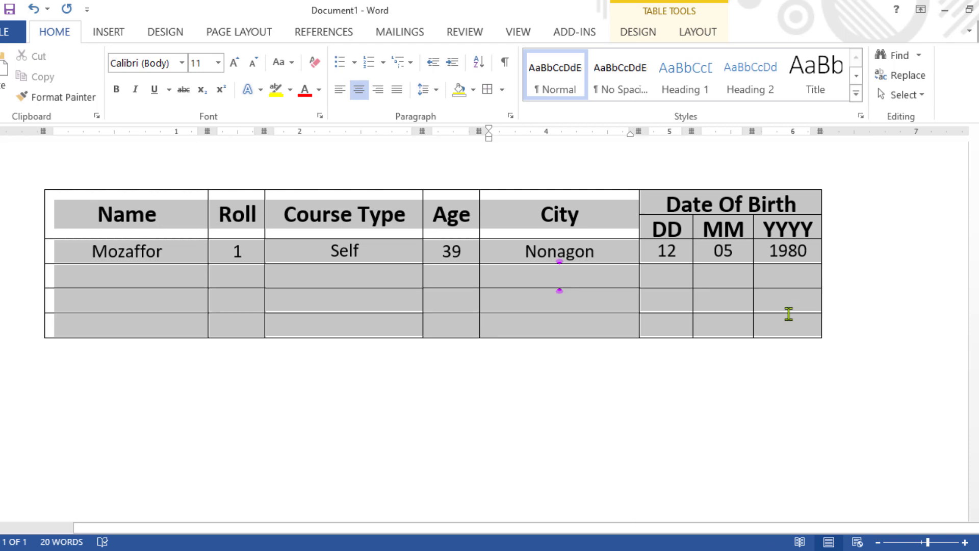
pyautogui.click(501, 90)
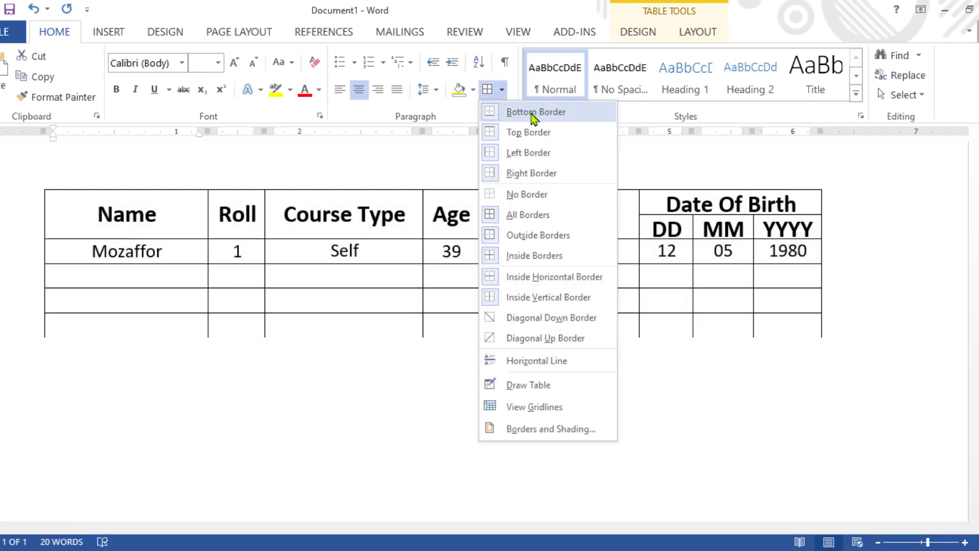
pyautogui.click(533, 117)
pyautogui.click(219, 352)
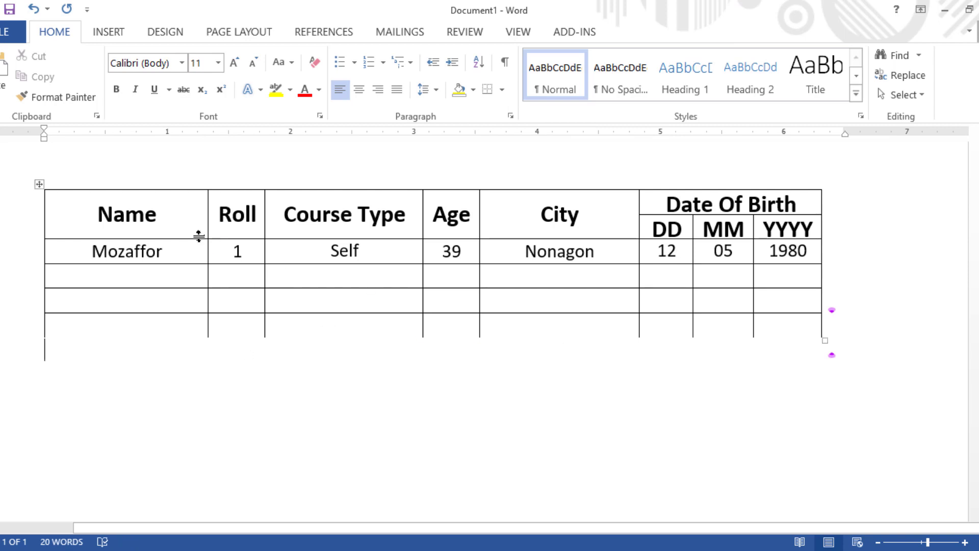
pyautogui.click(39, 184)
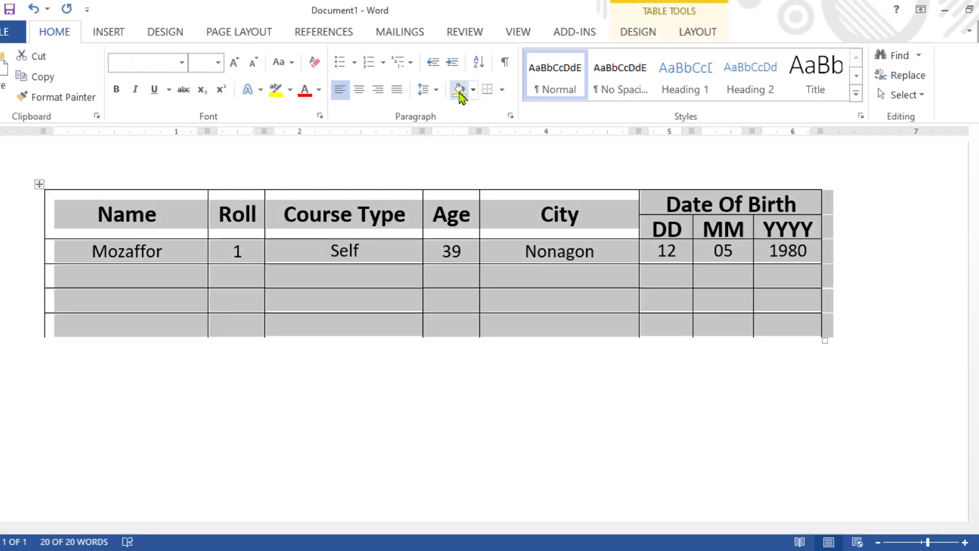
pyautogui.click(502, 89)
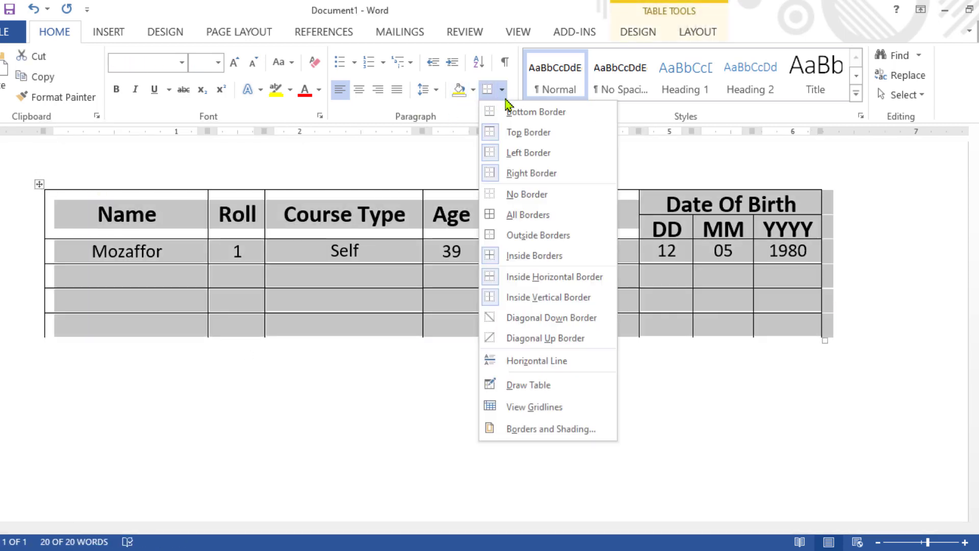
pyautogui.click(524, 214)
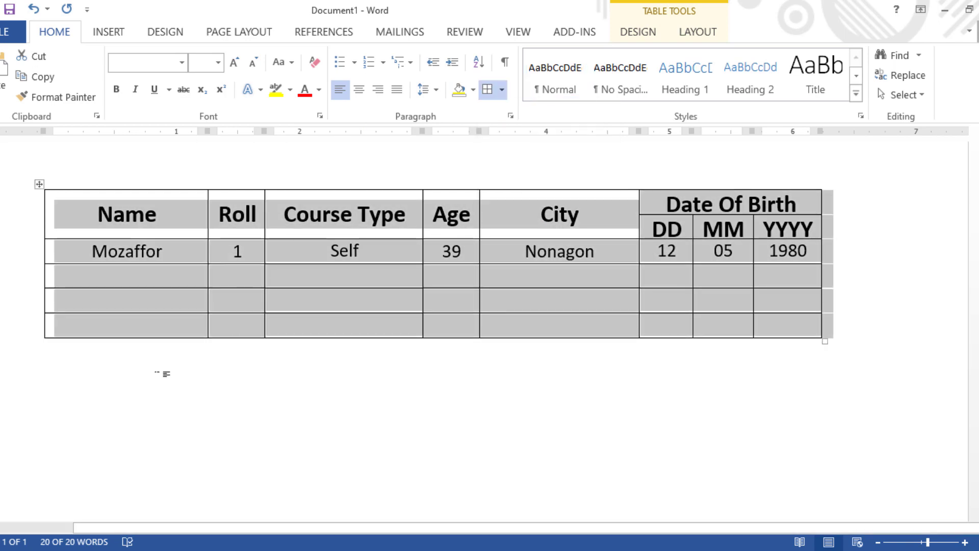
pyautogui.click(173, 328)
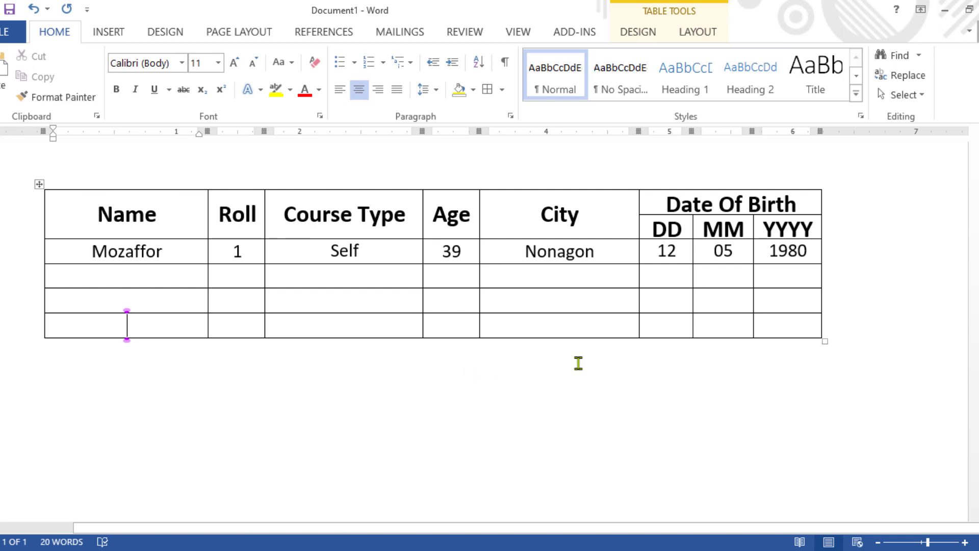
pyautogui.scroll(1, 357, 317)
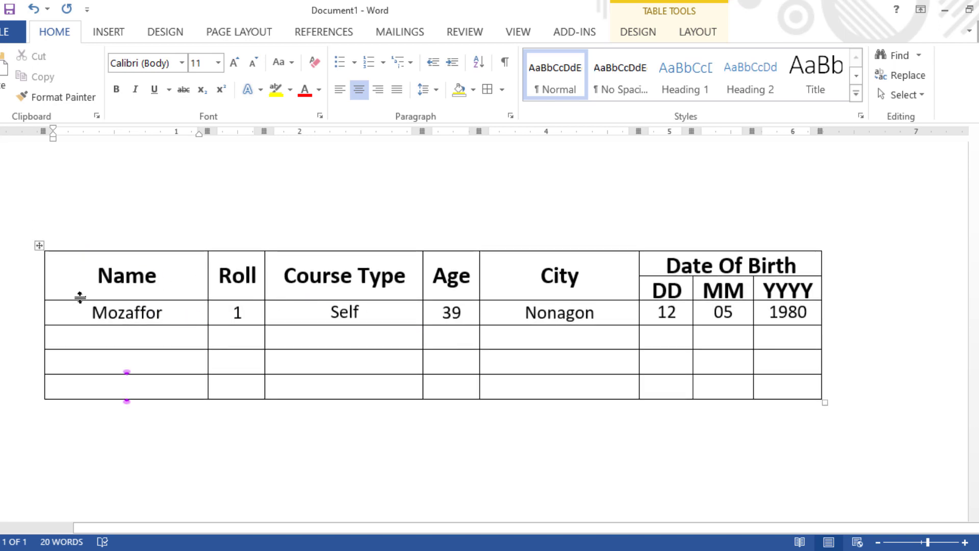
pyautogui.click(40, 246)
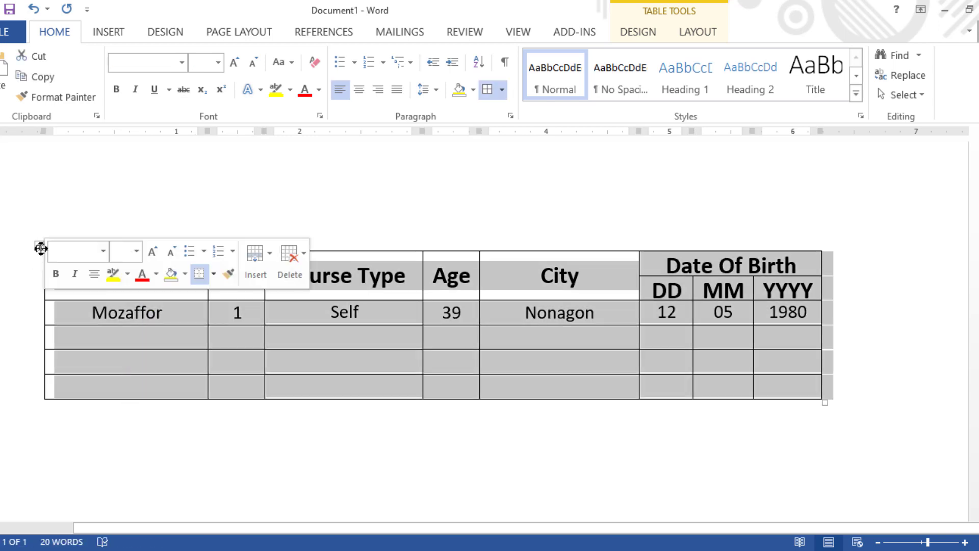
pyautogui.click(344, 337)
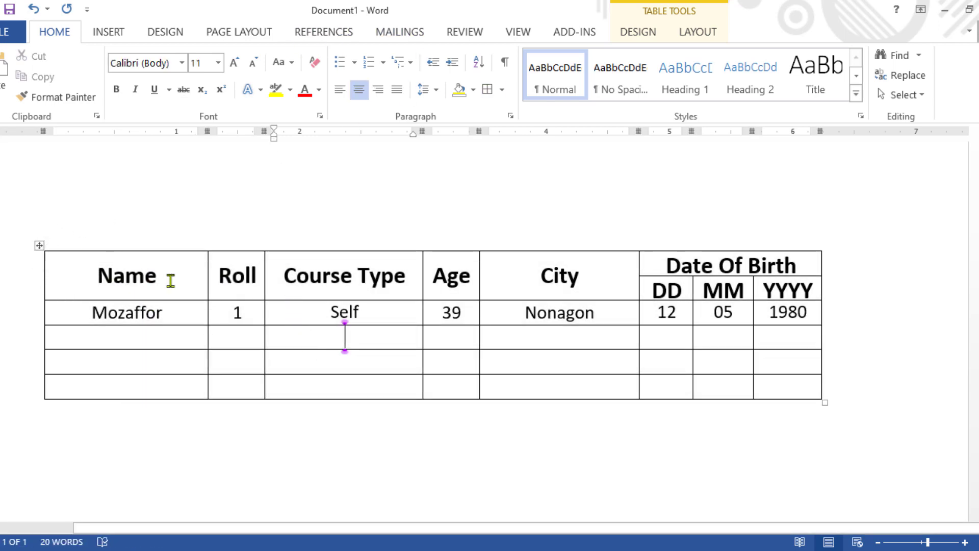
pyautogui.click(176, 278)
# - Paint a thick 3 pt border under the table's header row
pyautogui.click(697, 33)
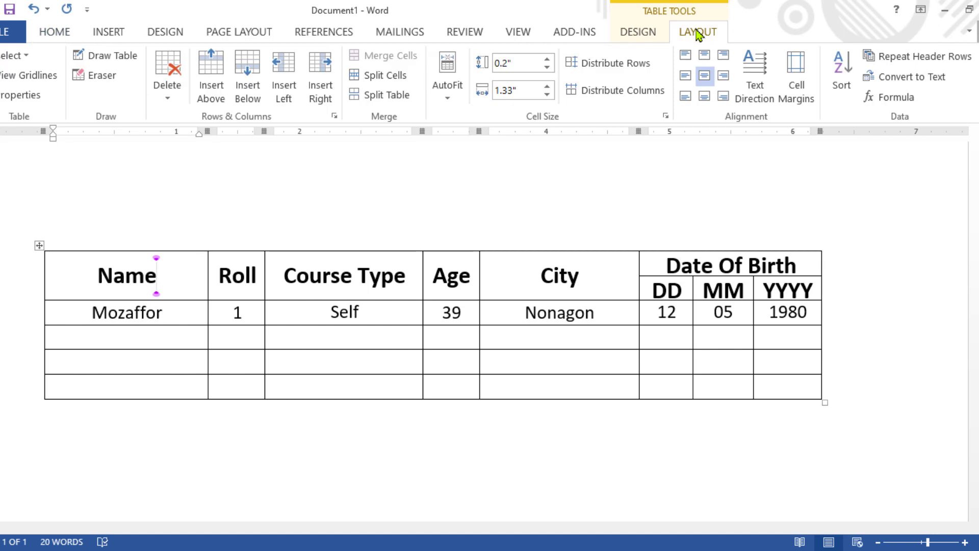
pyautogui.click(638, 33)
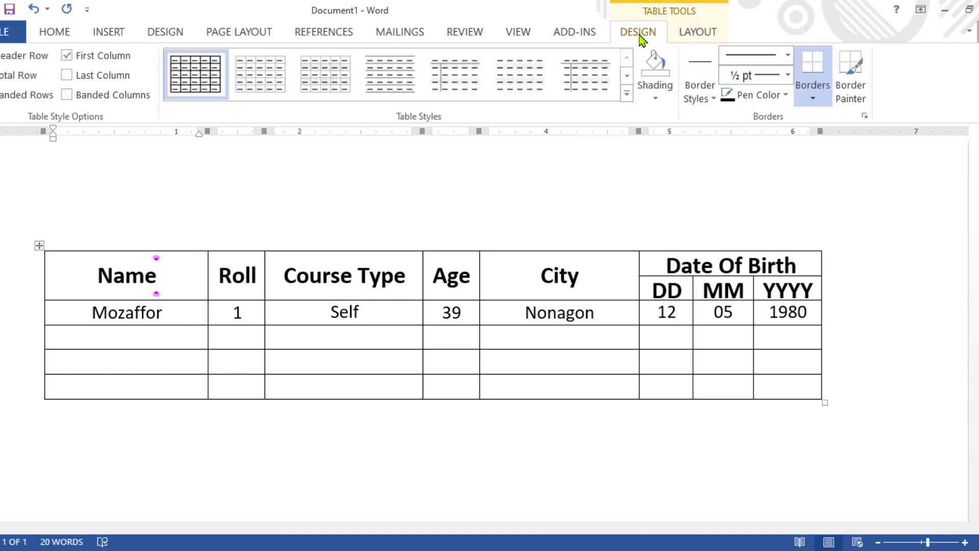
pyautogui.click(788, 54)
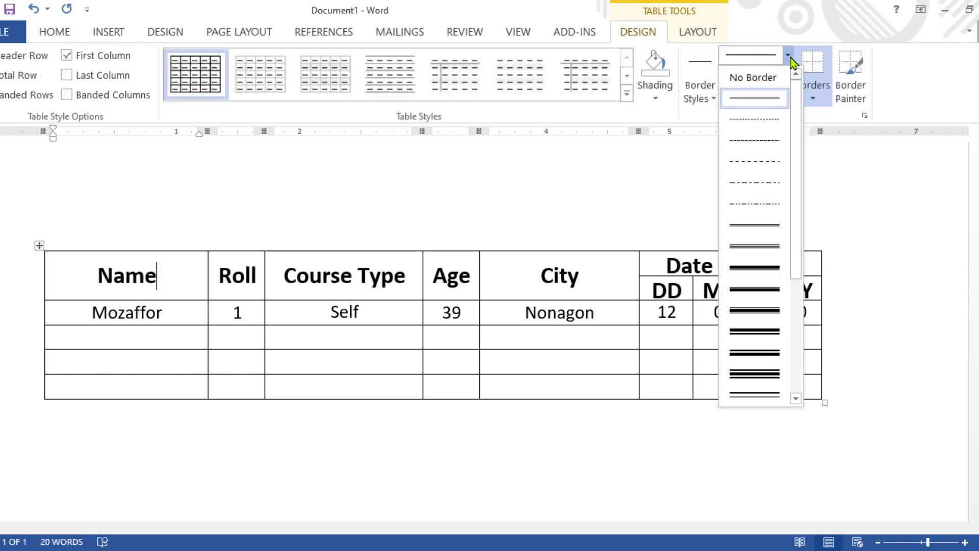
pyautogui.click(826, 40)
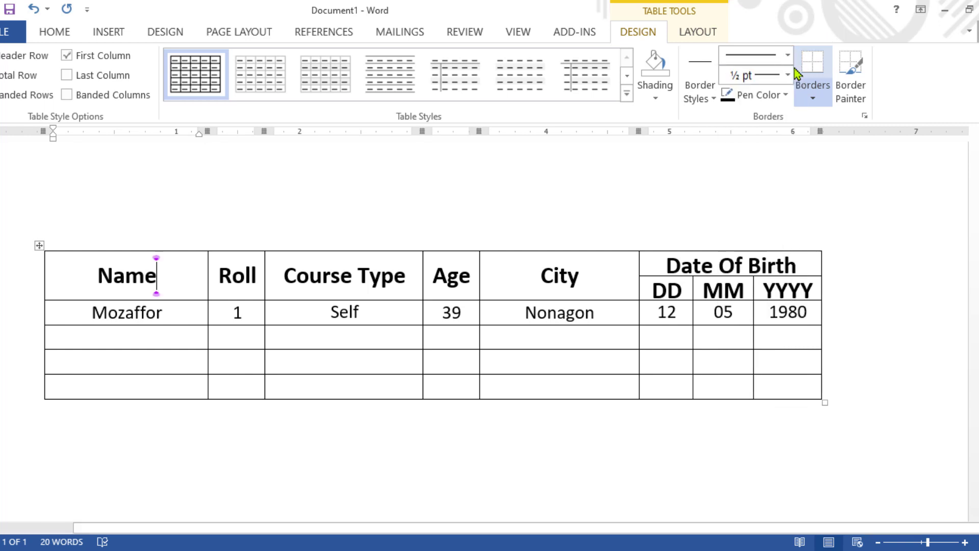
pyautogui.click(788, 75)
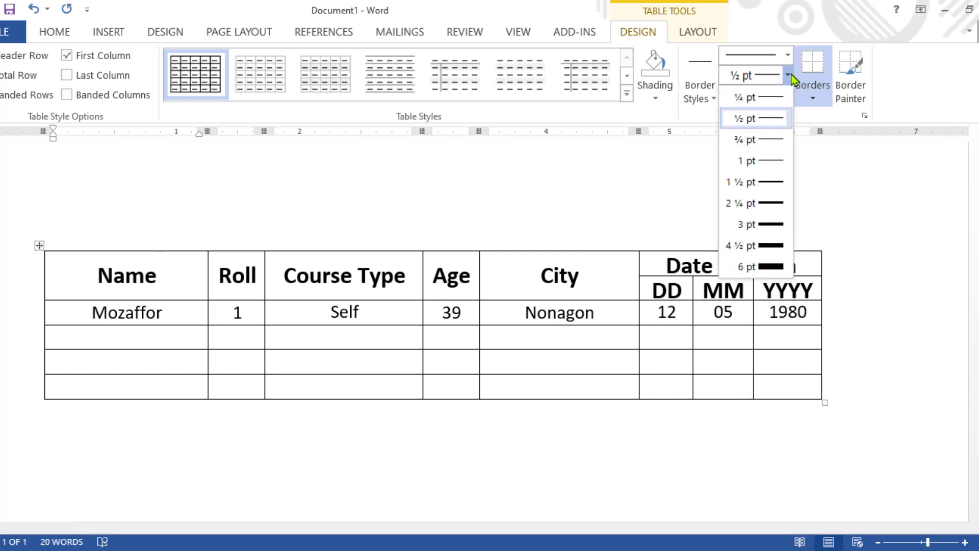
pyautogui.click(786, 224)
pyautogui.moveTo(49, 301); pyautogui.dragTo(830, 306)
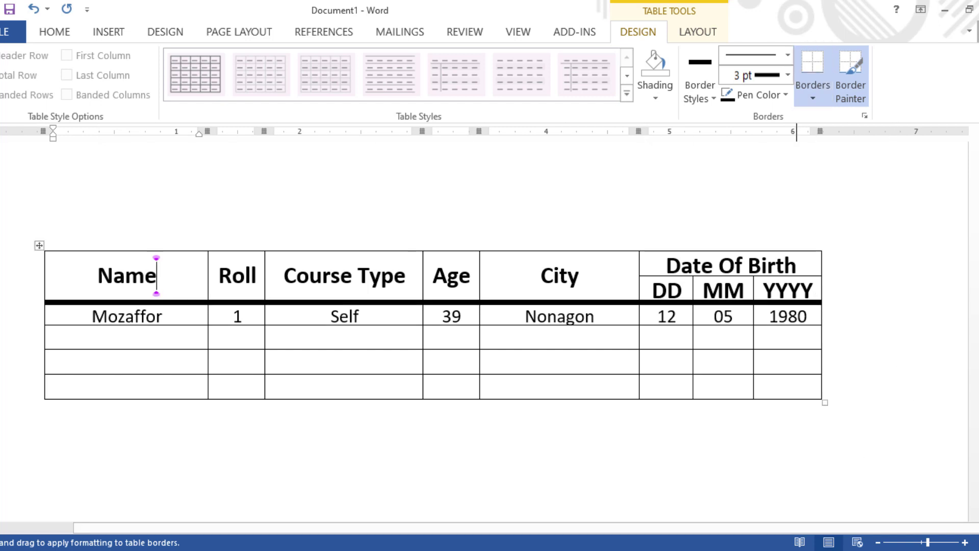
# - Repaint the header row's bottom border in red, then thinner at 1½ pt
pyautogui.click(786, 94)
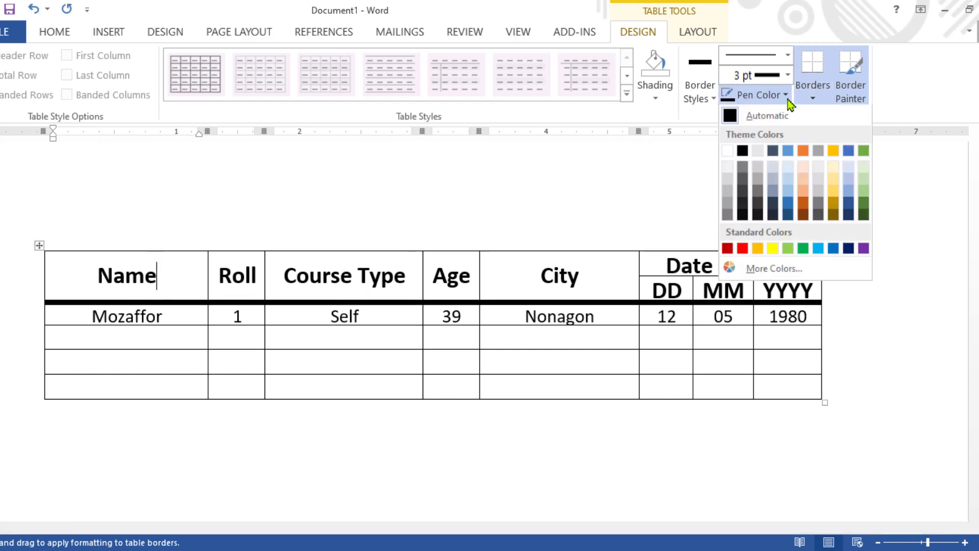
pyautogui.click(743, 250)
pyautogui.moveTo(44, 327); pyautogui.dragTo(812, 303)
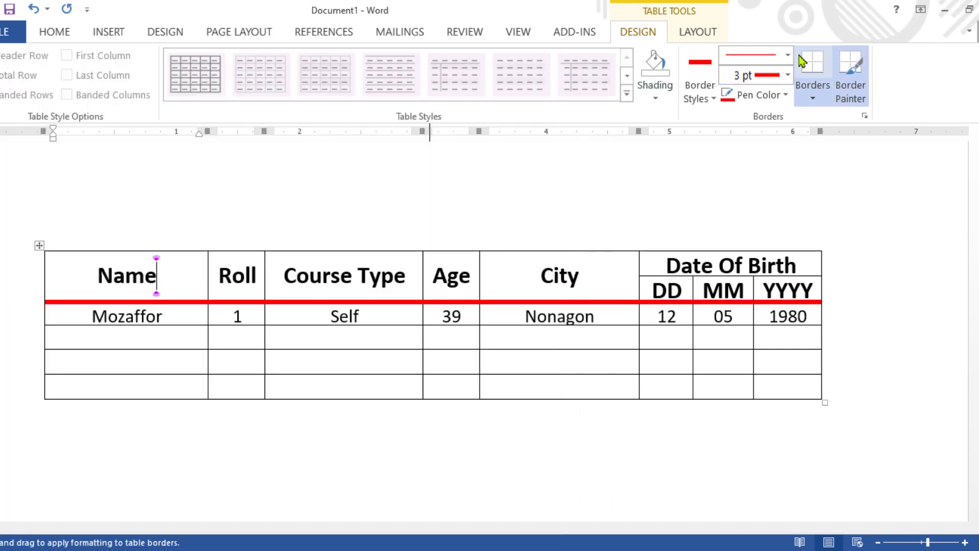
pyautogui.click(788, 75)
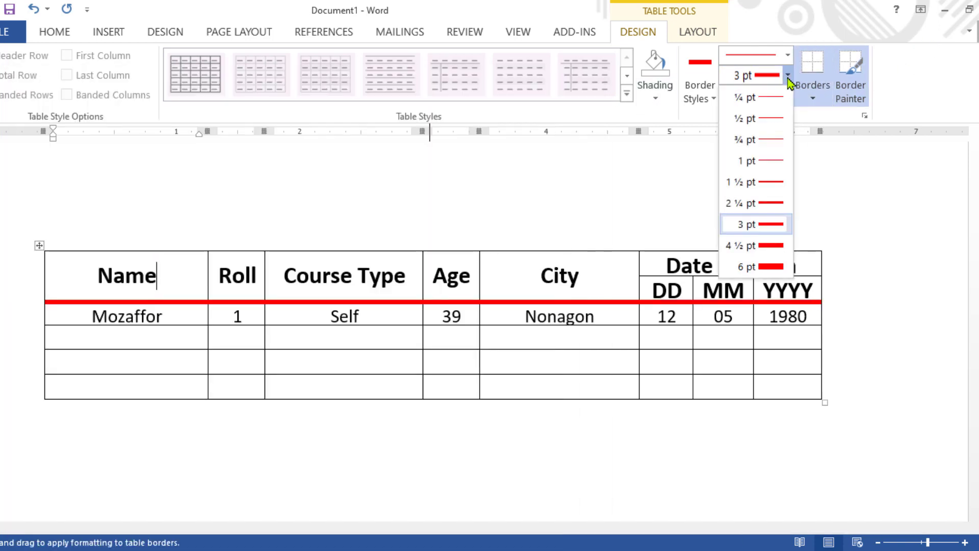
pyautogui.click(774, 184)
pyautogui.moveTo(46, 303); pyautogui.dragTo(820, 301)
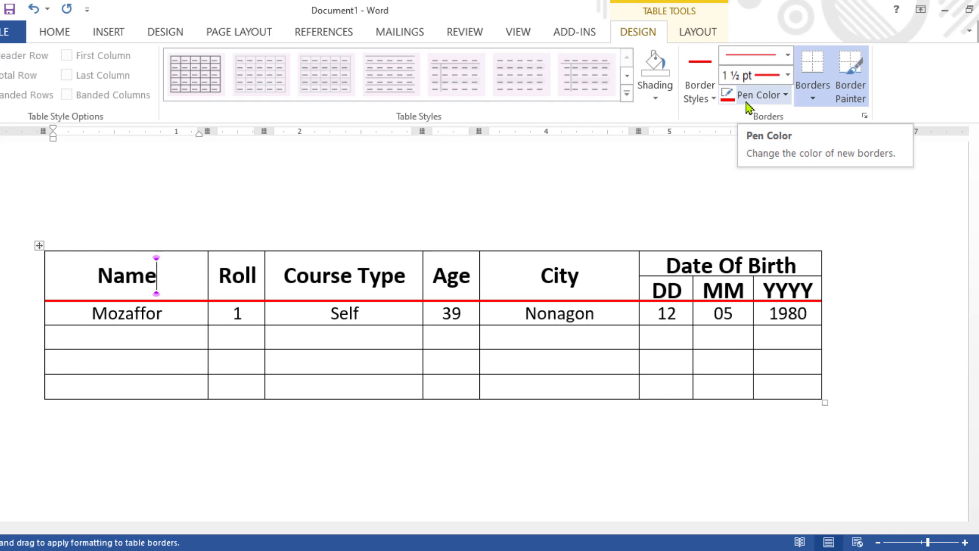
# - Apply a thin orange preset border style along the header row's bottom edge
pyautogui.click(714, 100)
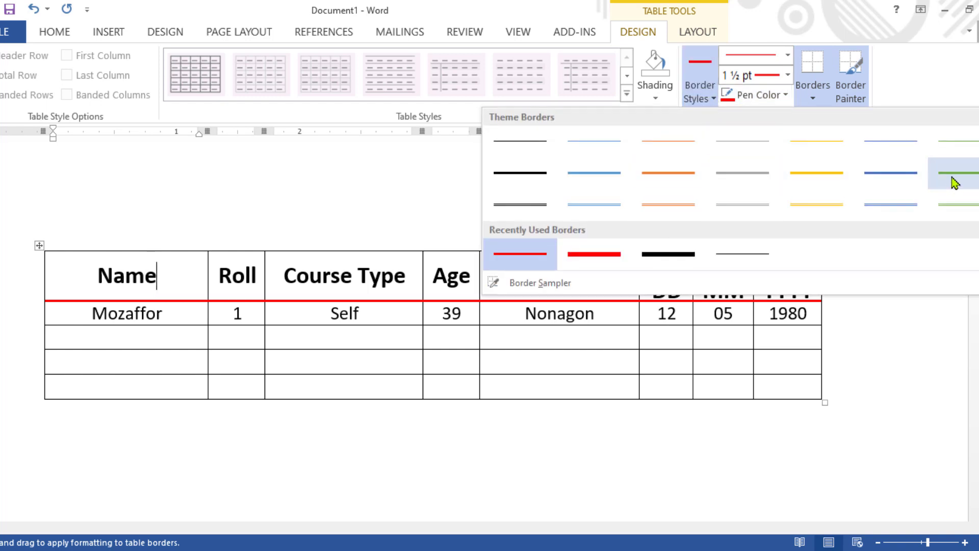
pyautogui.click(672, 204)
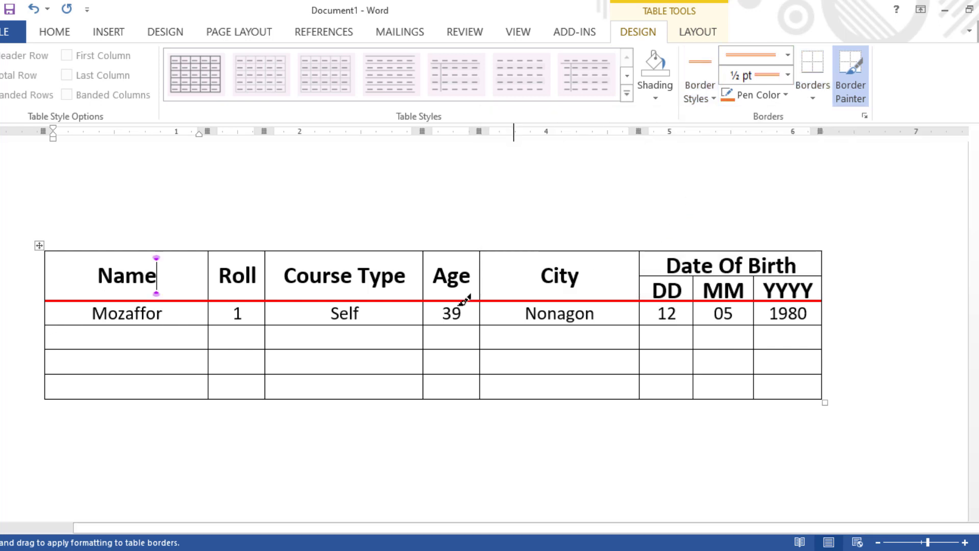
pyautogui.moveTo(73, 295); pyautogui.dragTo(802, 290)
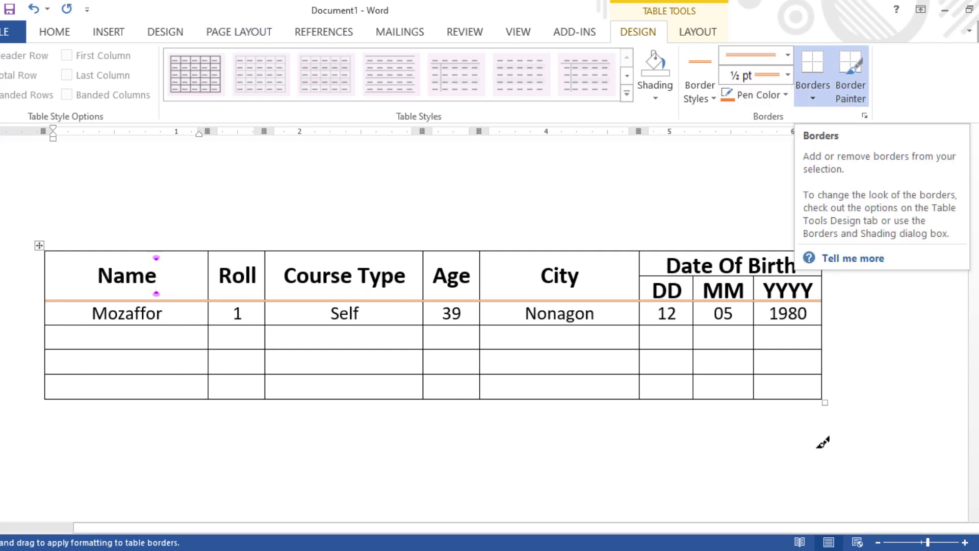
# - Paint a 3 pt green border along the header row's bottom edge, then stop Border Painter
pyautogui.click(812, 99)
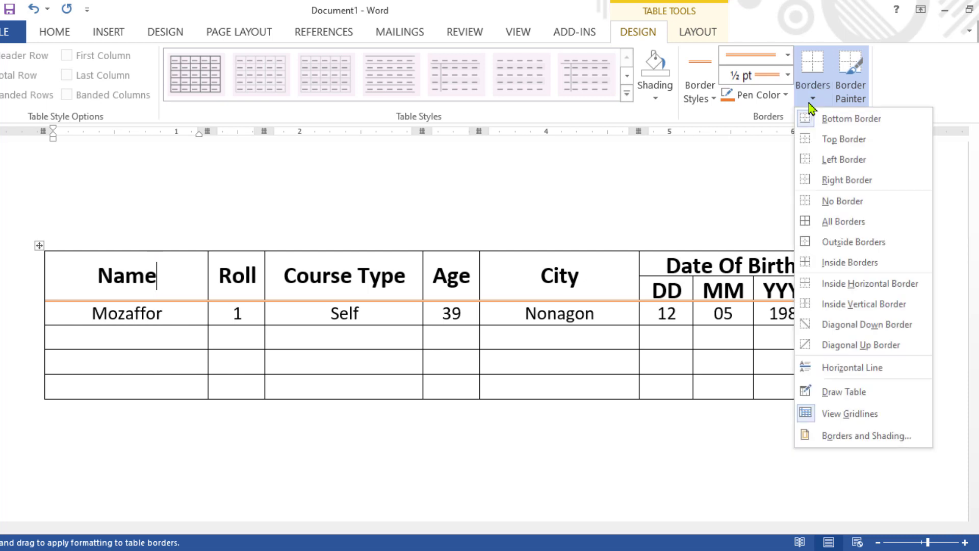
pyautogui.click(812, 102)
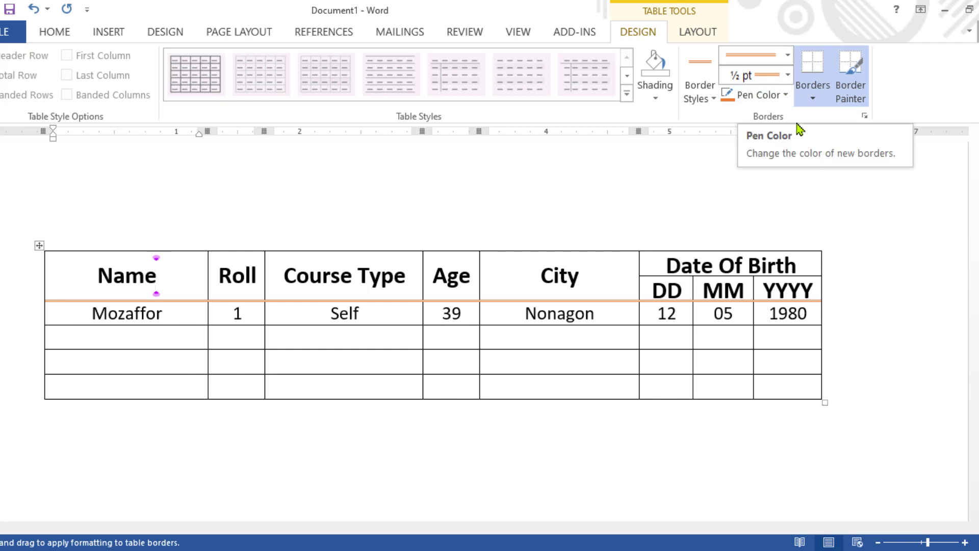
pyautogui.click(789, 75)
pyautogui.click(753, 110)
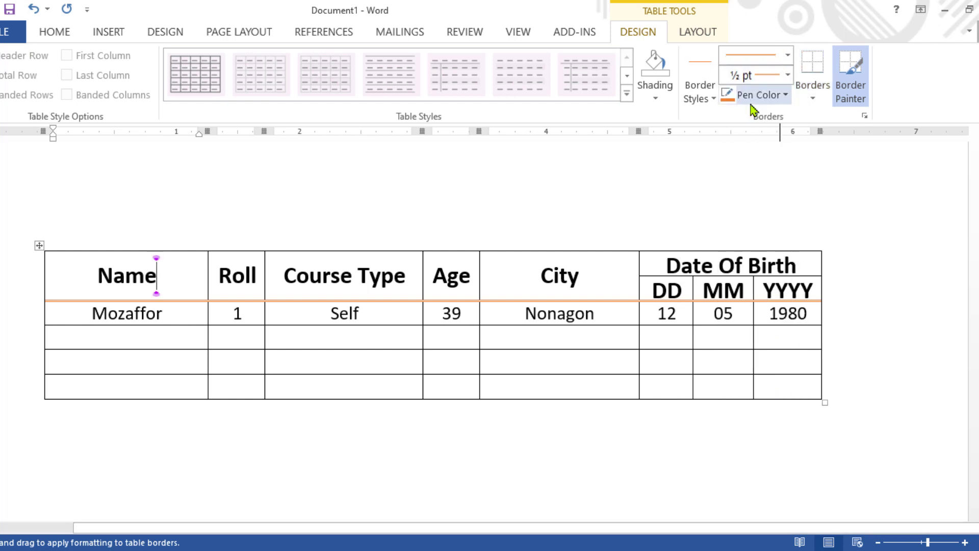
pyautogui.click(788, 75)
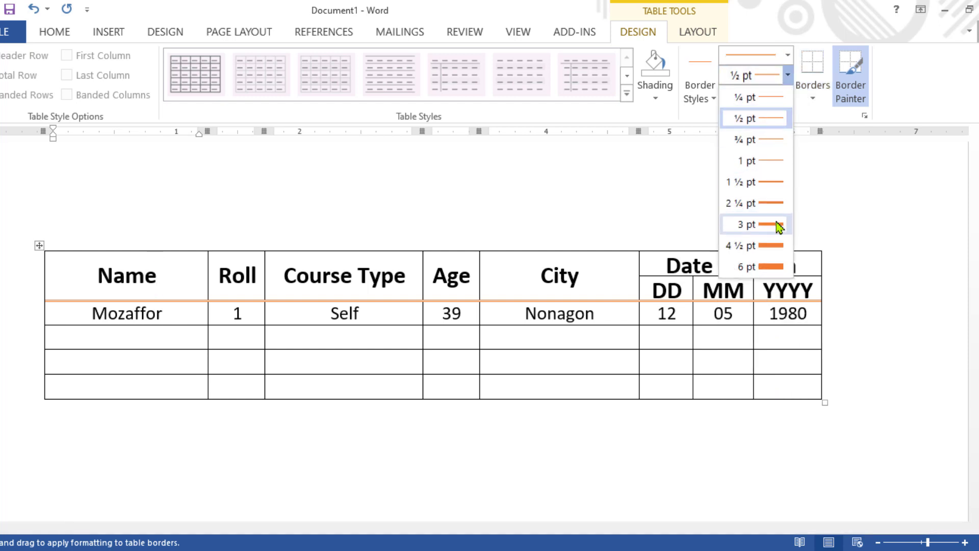
pyautogui.click(779, 225)
pyautogui.click(785, 96)
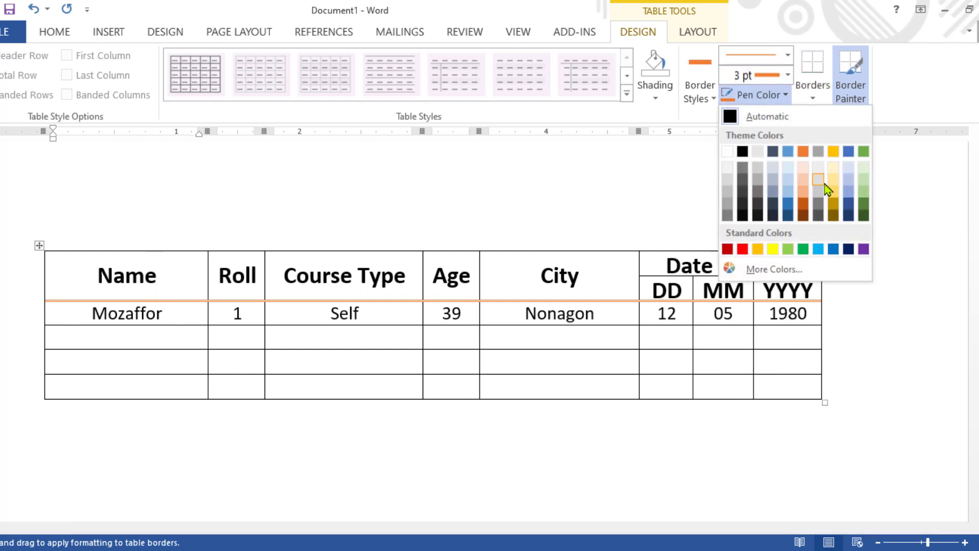
pyautogui.click(803, 249)
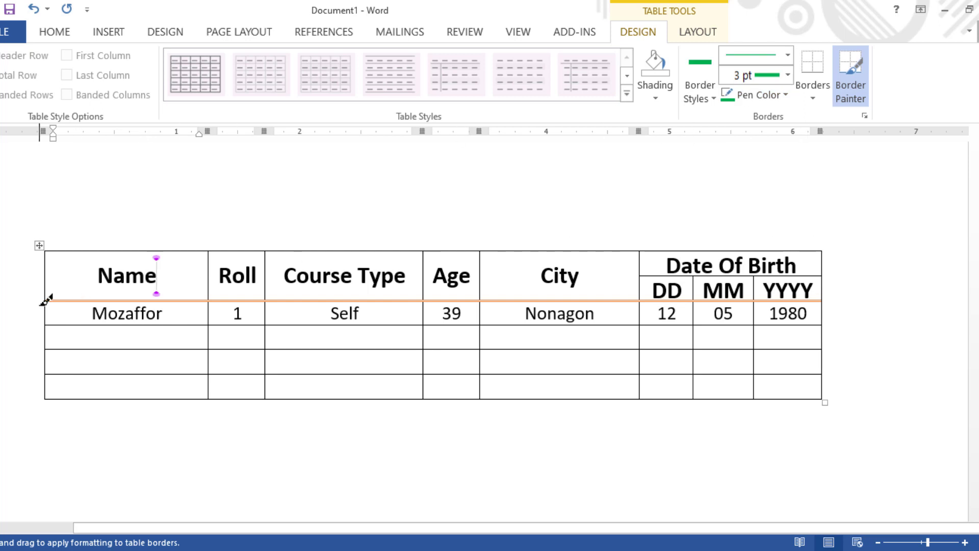
pyautogui.moveTo(45, 300); pyautogui.dragTo(814, 300)
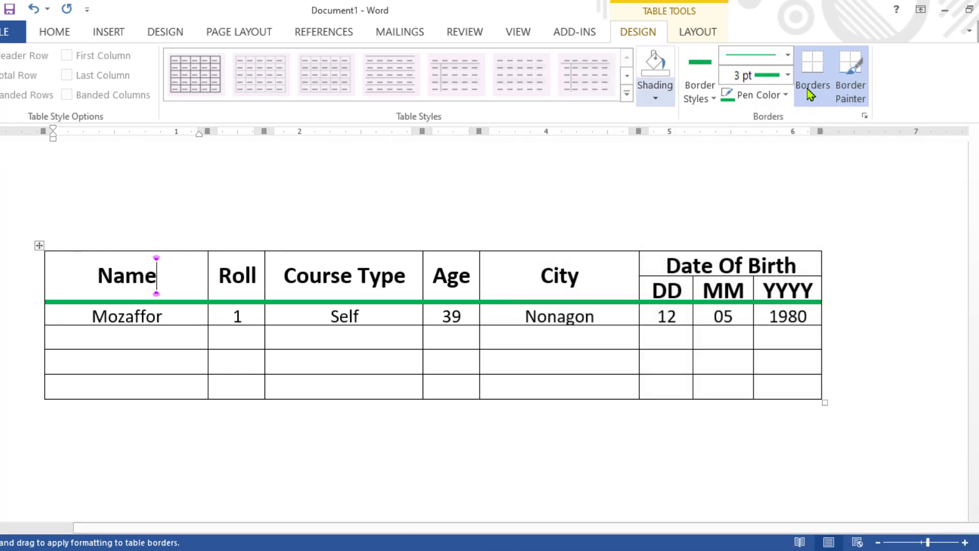
pyautogui.click(853, 87)
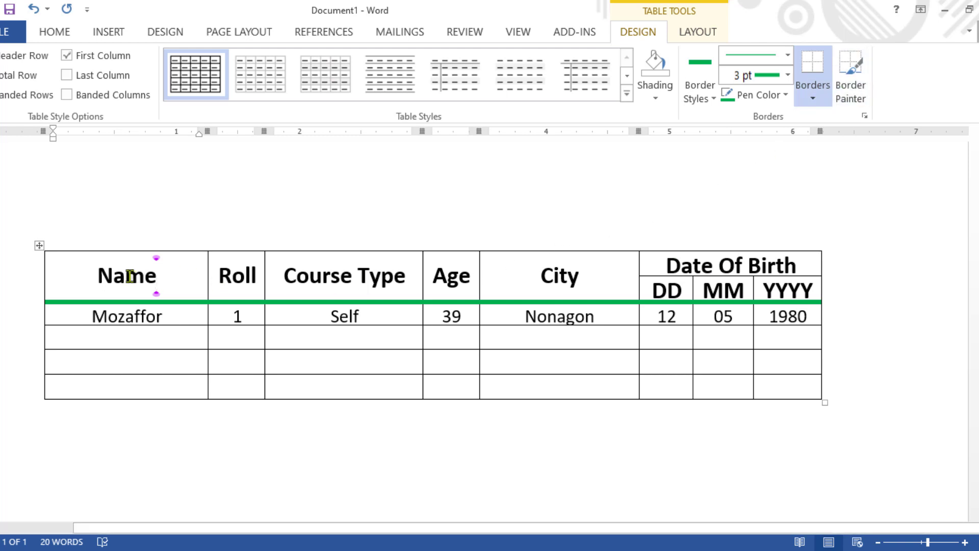
pyautogui.moveTo(130, 276); pyautogui.dragTo(816, 289)
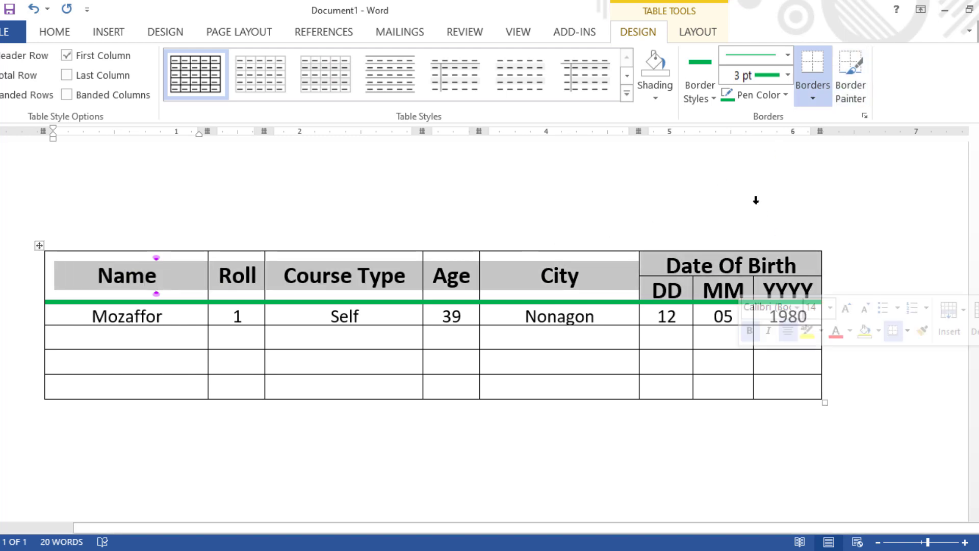
pyautogui.click(656, 97)
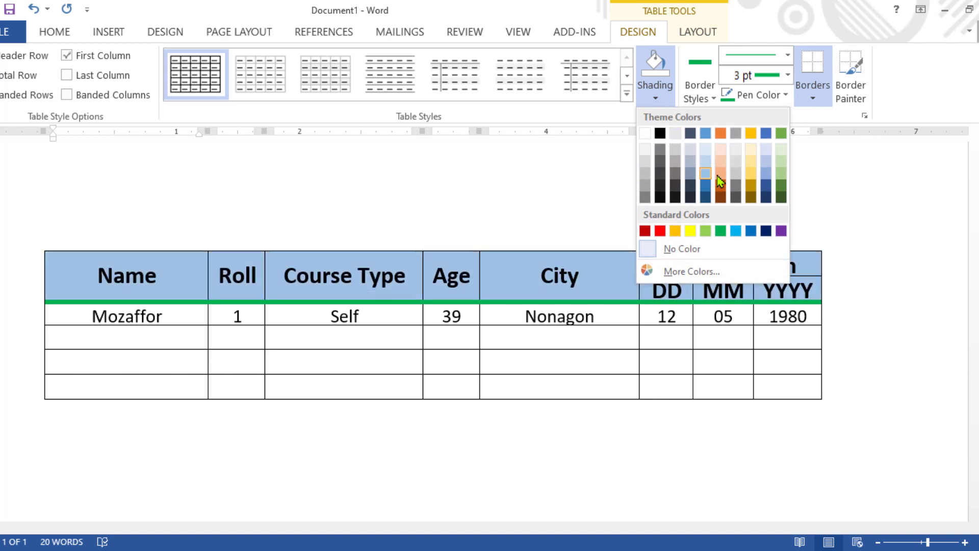
pyautogui.click(781, 162)
pyautogui.click(713, 384)
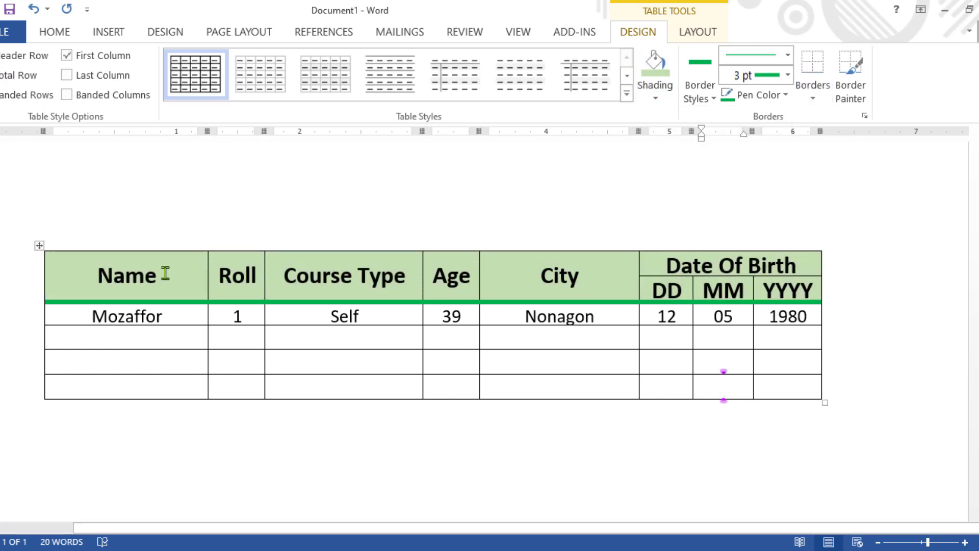
pyautogui.moveTo(93, 272); pyautogui.dragTo(795, 290)
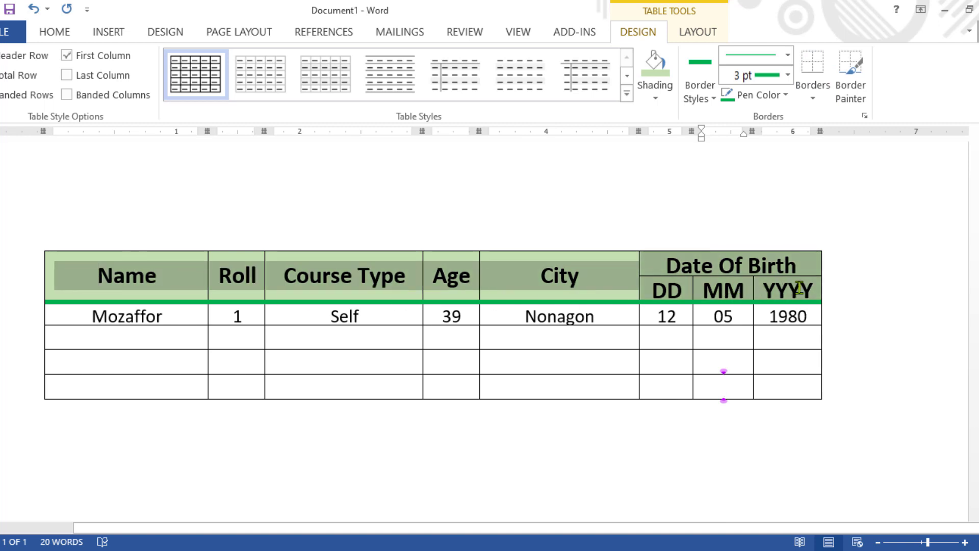
pyautogui.click(658, 98)
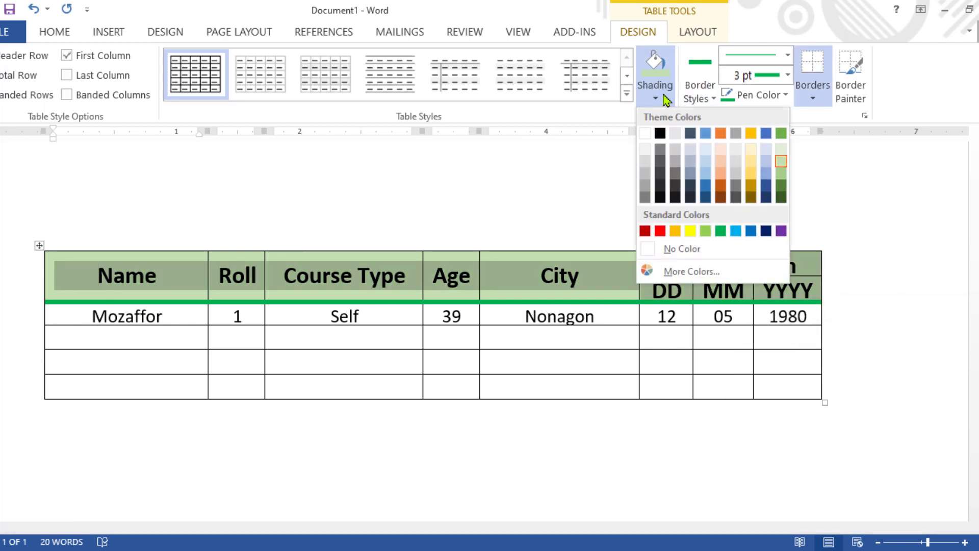
pyautogui.click(667, 248)
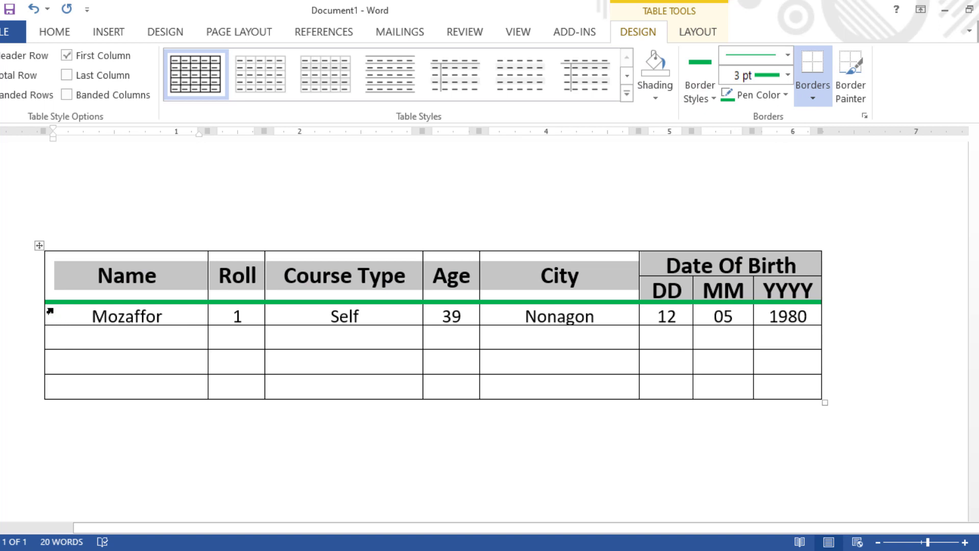
# - Repaint the header row's bottom border as a ¼ pt Automatic black line, then show Table Layout
pyautogui.click(788, 56)
pyautogui.click(788, 56)
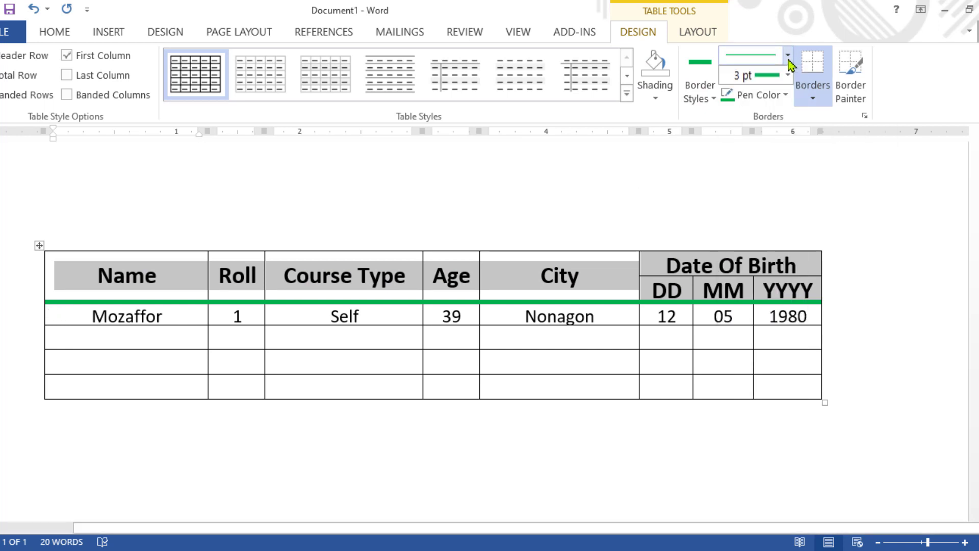
pyautogui.click(788, 56)
pyautogui.click(788, 57)
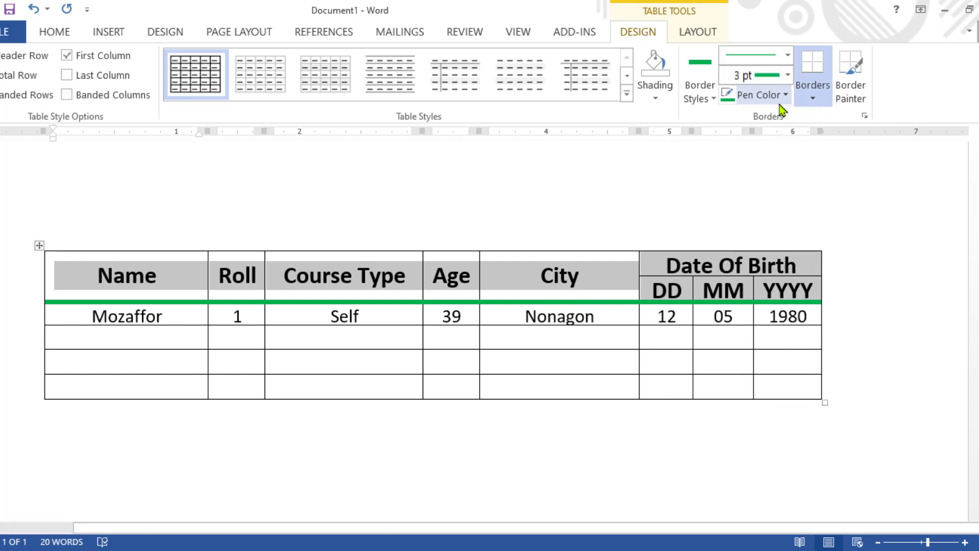
pyautogui.click(788, 75)
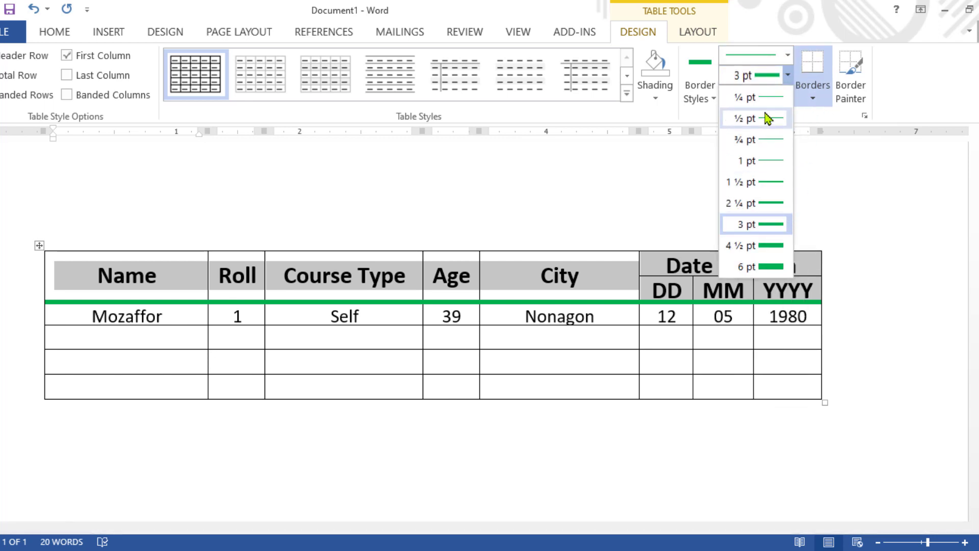
pyautogui.click(770, 97)
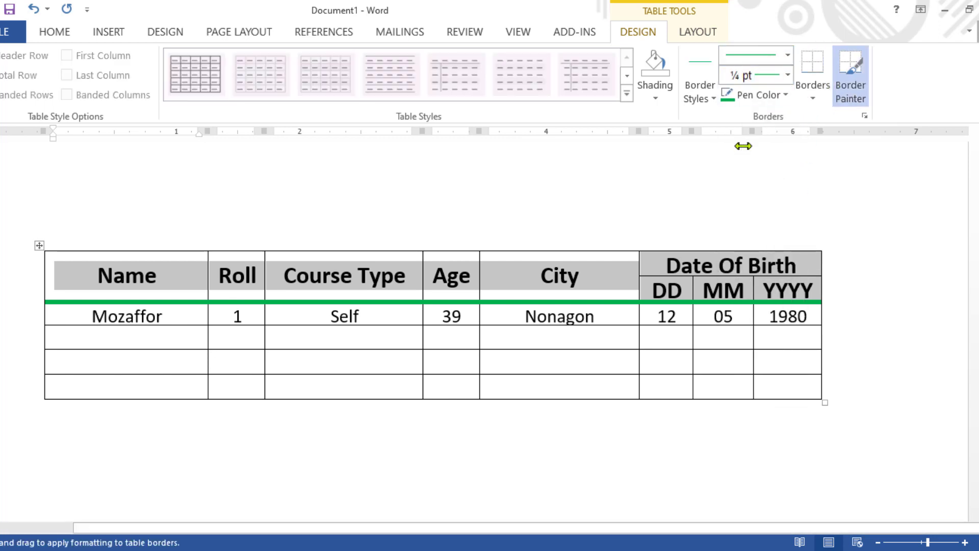
pyautogui.click(780, 94)
pyautogui.click(730, 122)
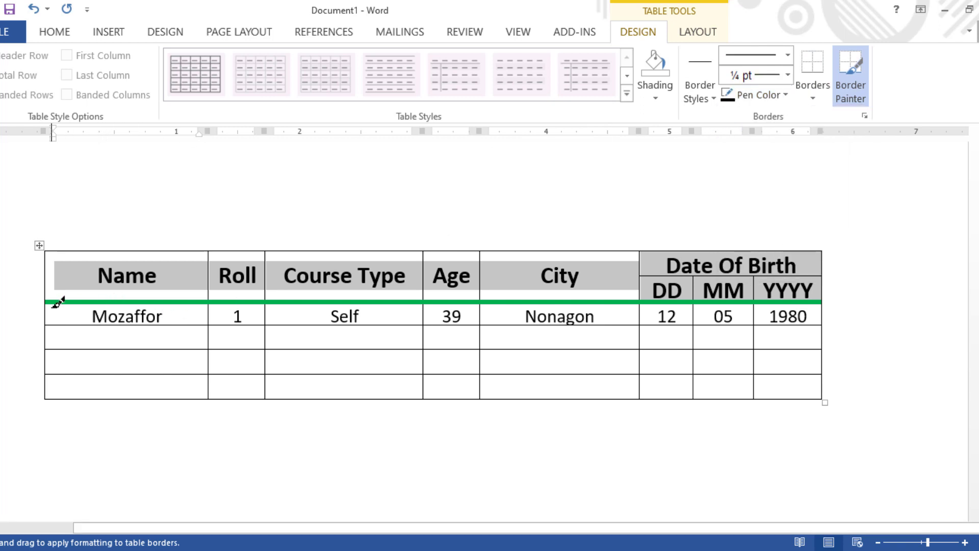
pyautogui.moveTo(50, 302)
pyautogui.mouseDown()
pyautogui.moveTo(783, 276)
pyautogui.moveTo(833, 295)
pyautogui.mouseUp()
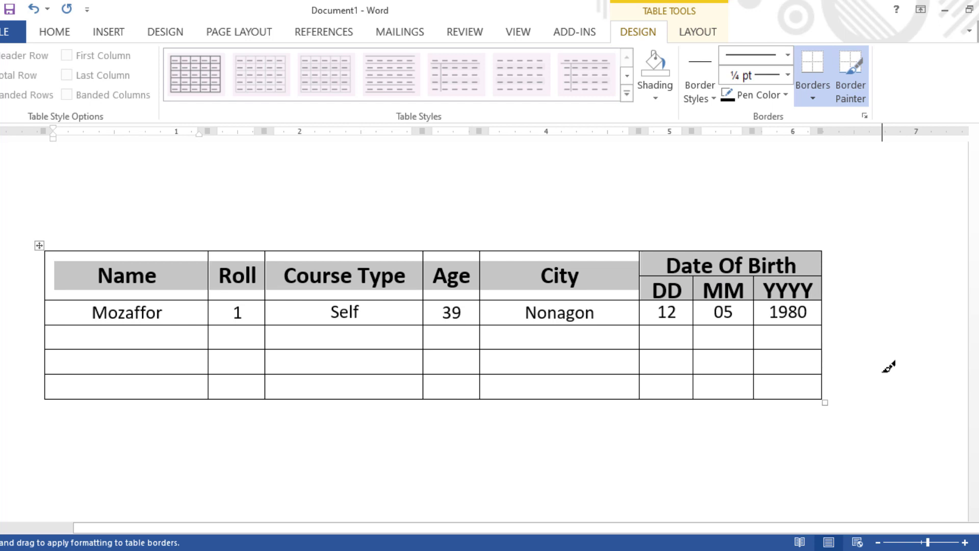
pyautogui.click(698, 31)
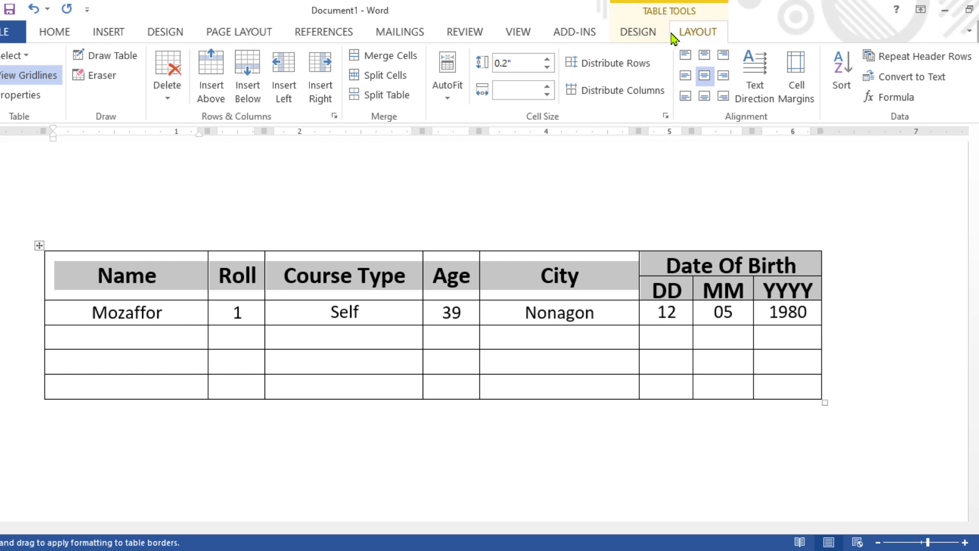
# - Turn off Border Painter and enter Maariz, course type Regular and age 4 in the second row
pyautogui.click(637, 32)
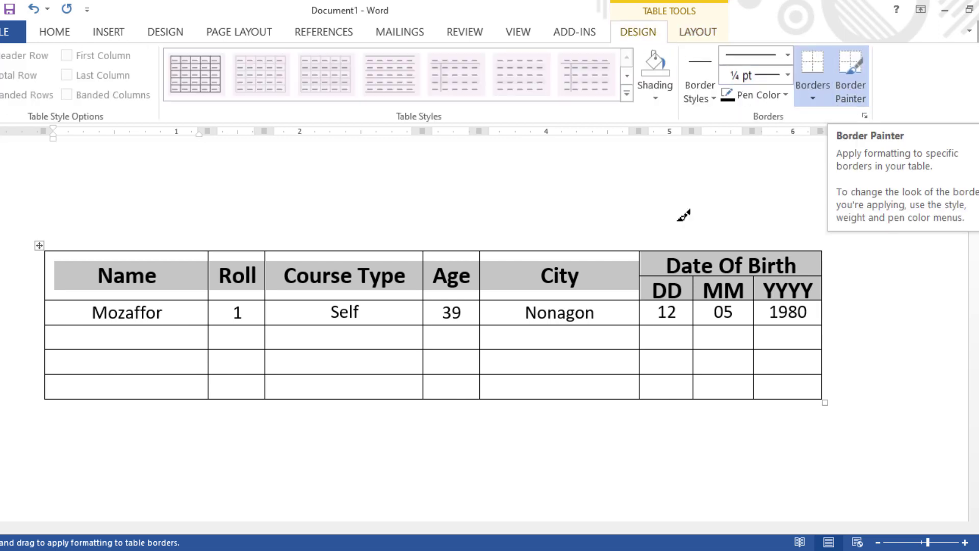
pyautogui.click(857, 102)
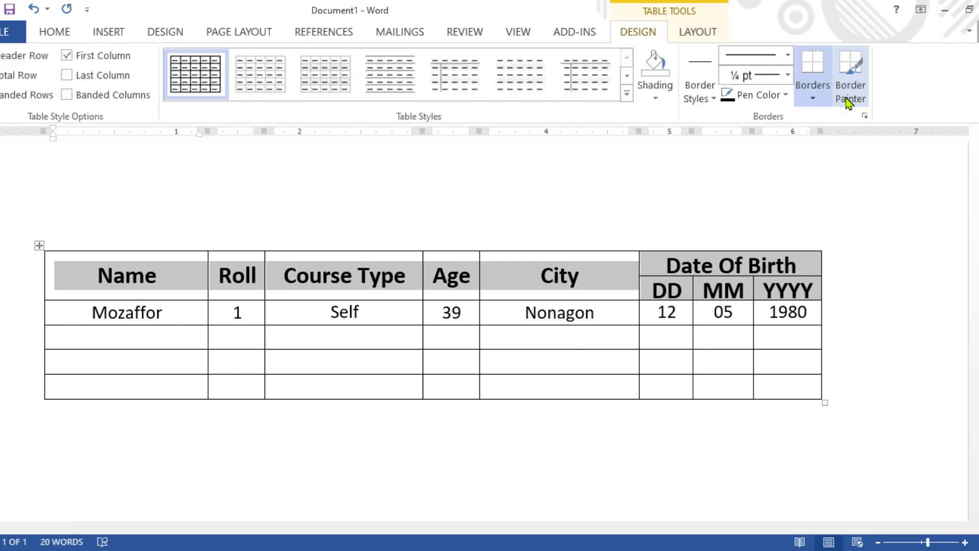
pyautogui.click(176, 329)
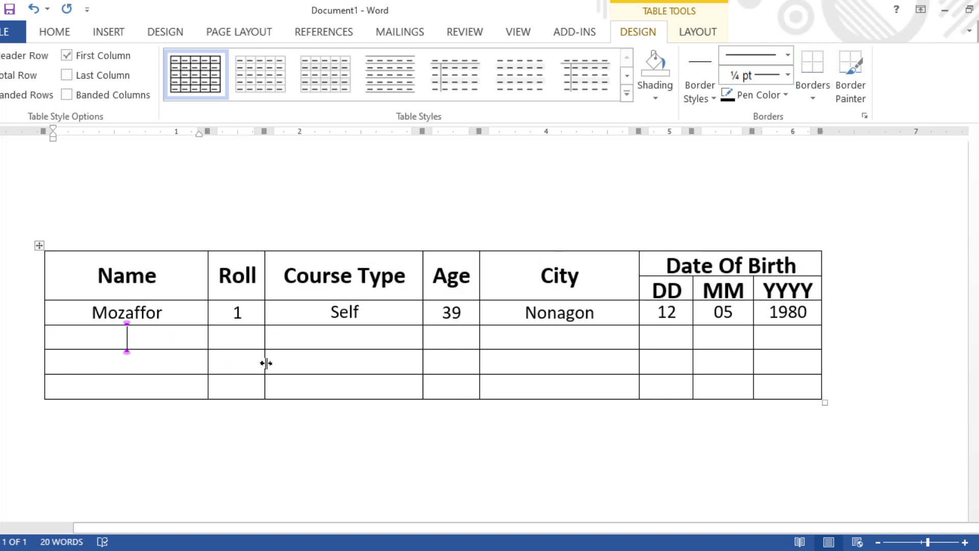
pyautogui.write('Maari')
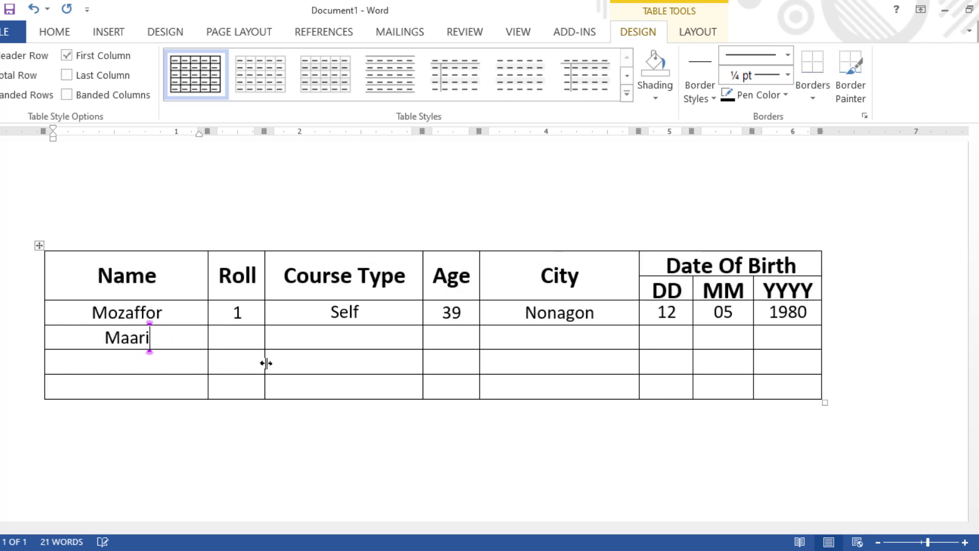
pyautogui.write('z')
pyautogui.press('Tab')
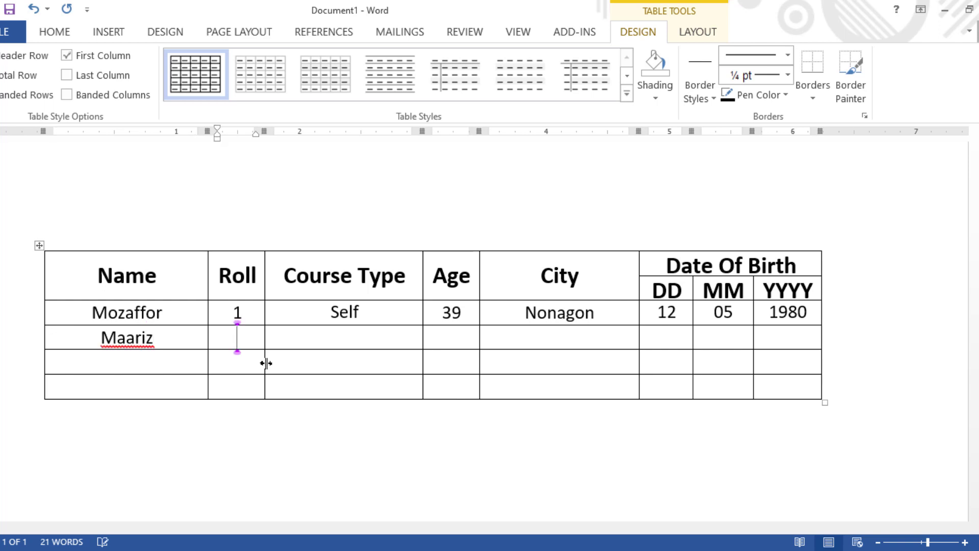
pyautogui.write('2')
pyautogui.press('Tab')
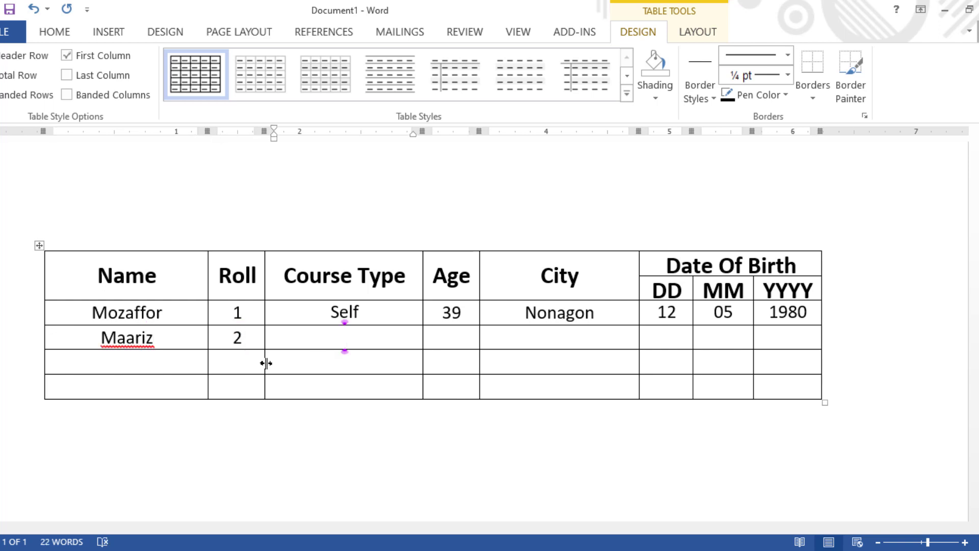
pyautogui.write('Reg')
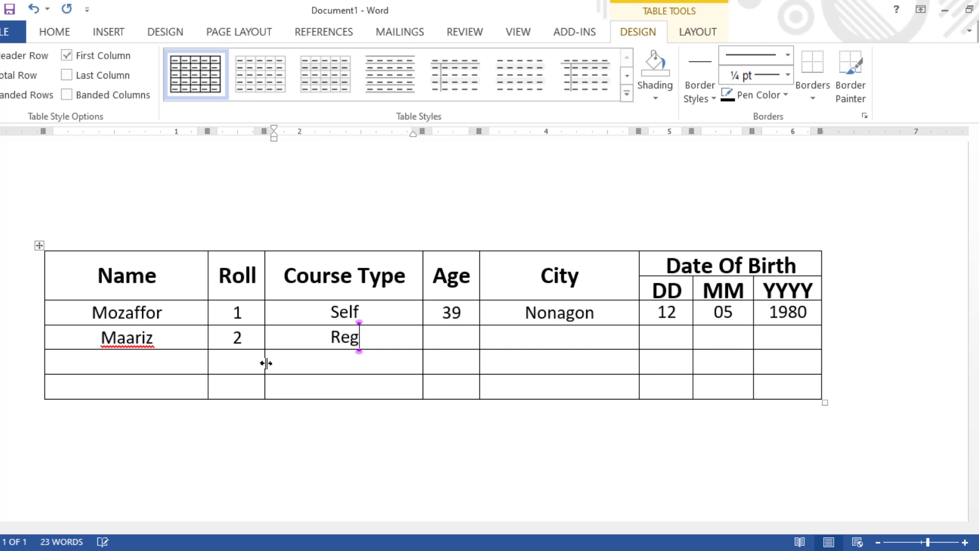
pyautogui.write('ular')
pyautogui.press('Tab')
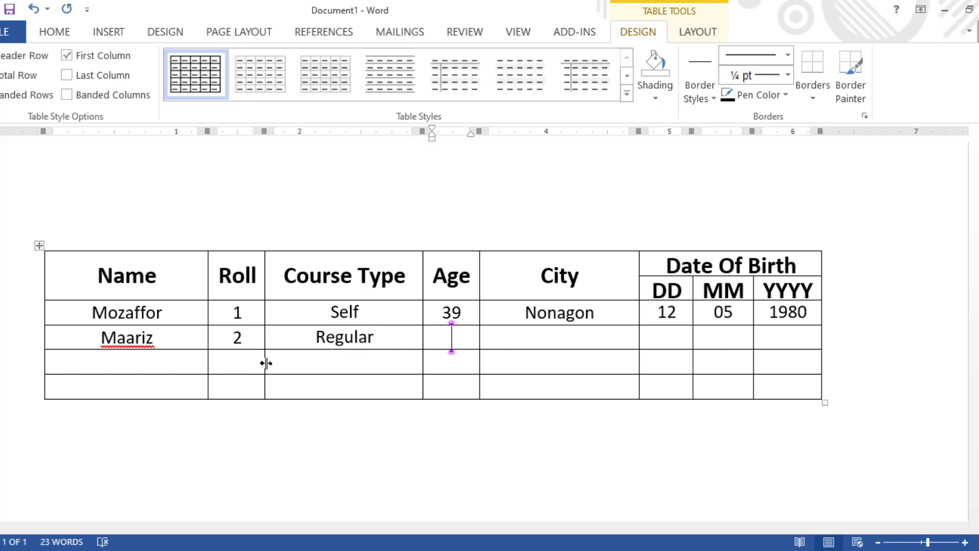
pyautogui.write('4')
pyautogui.press('Tab')
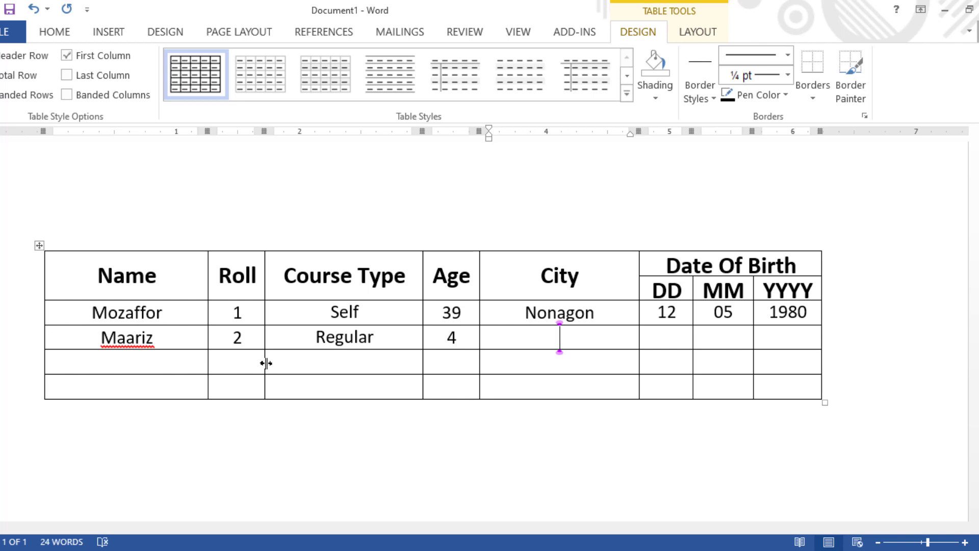
pyautogui.write('Bogra')
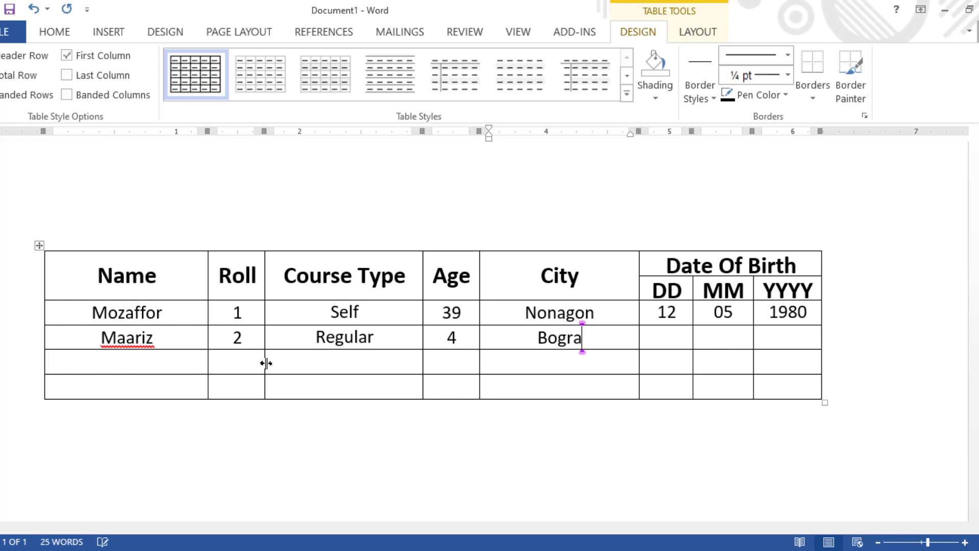
pyautogui.press('Tab')
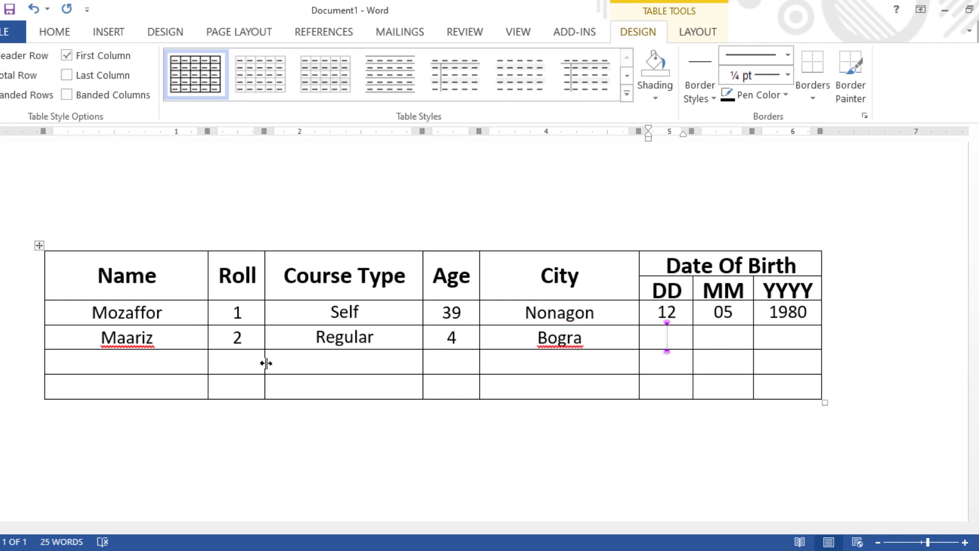
pyautogui.write('28')
pyautogui.press('Tab')
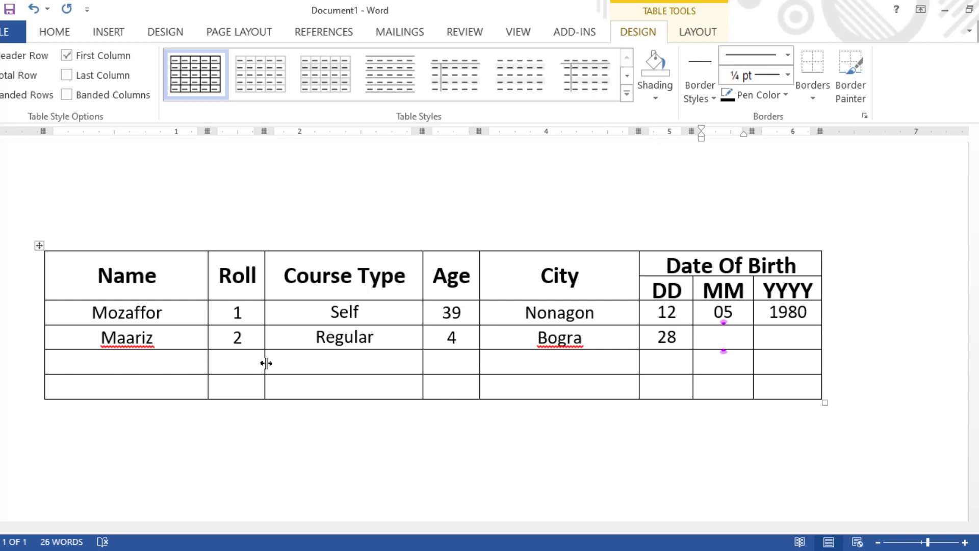
pyautogui.write('01')
pyautogui.press('Tab')
pyautogui.write('2019')
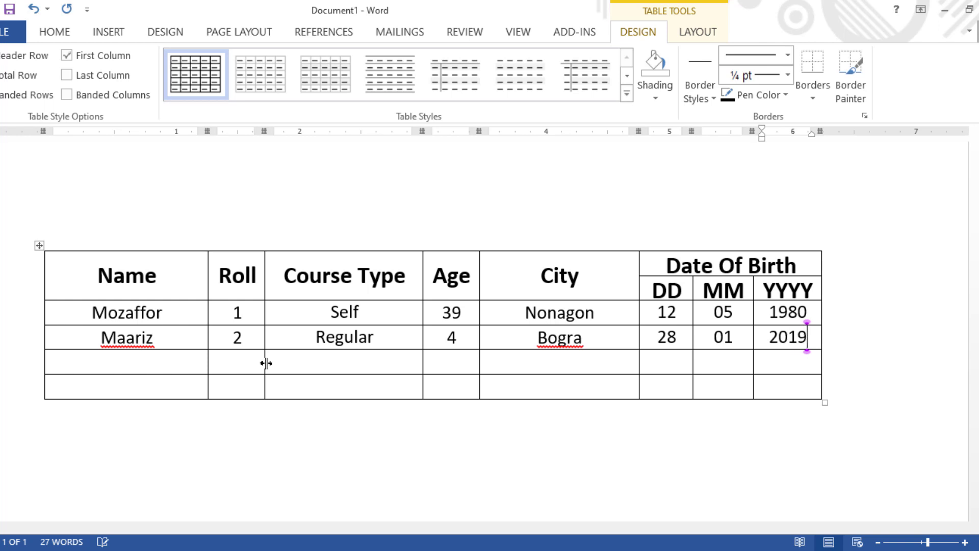
pyautogui.click(172, 333)
pyautogui.moveTo(46, 325)
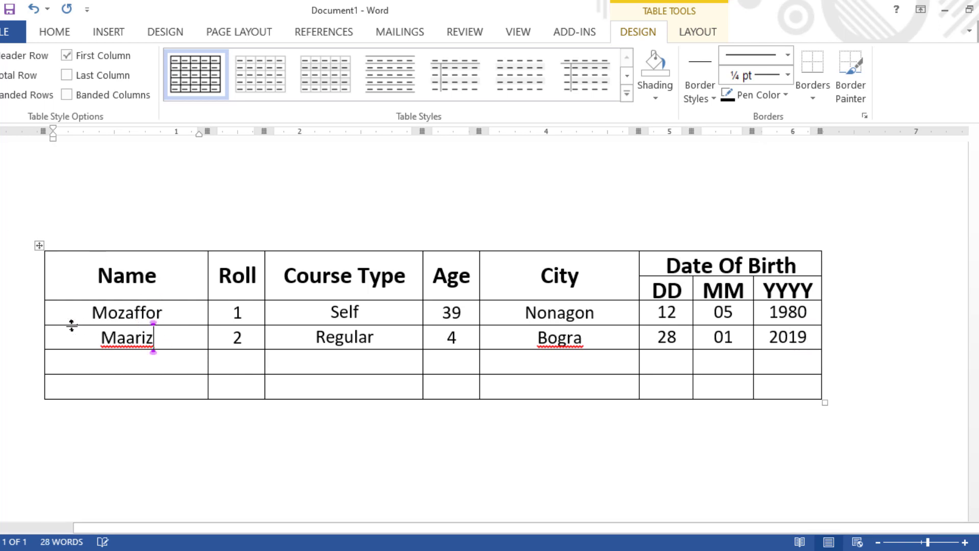
pyautogui.click(38, 326)
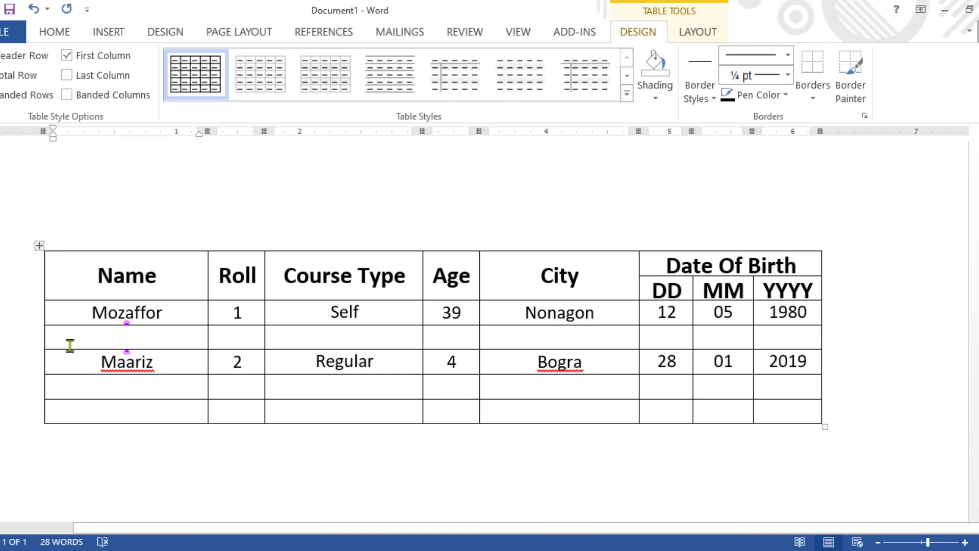
pyautogui.hotkey('ctrl', 'z')
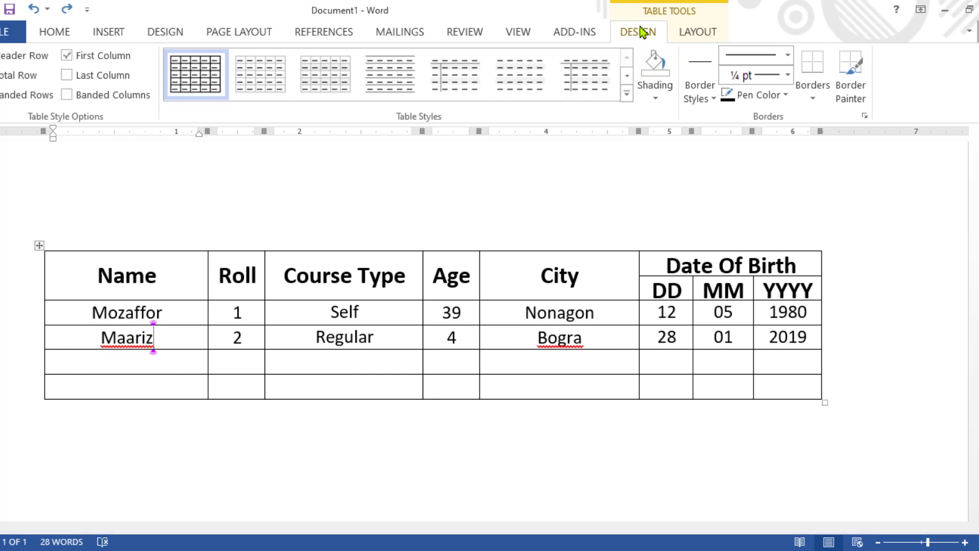
pyautogui.click(697, 36)
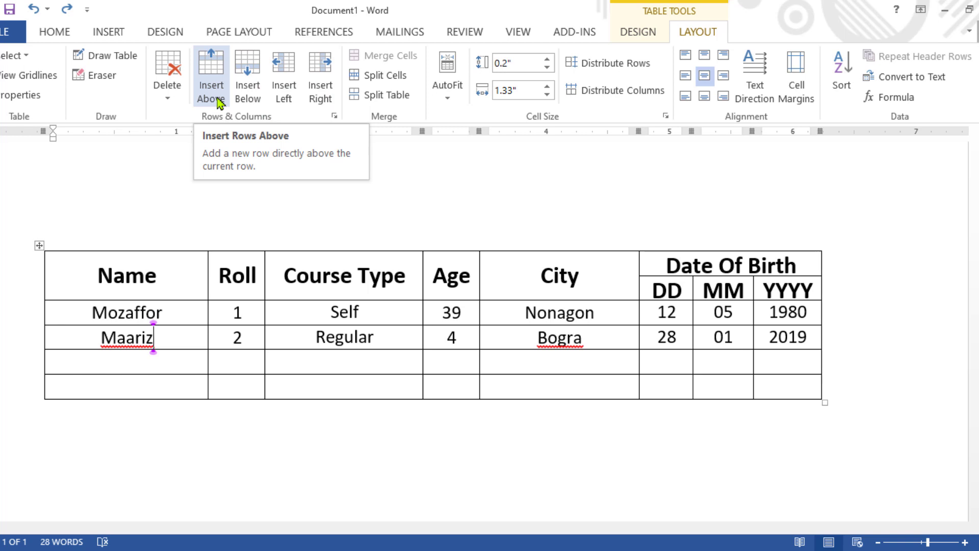
pyautogui.click(220, 103)
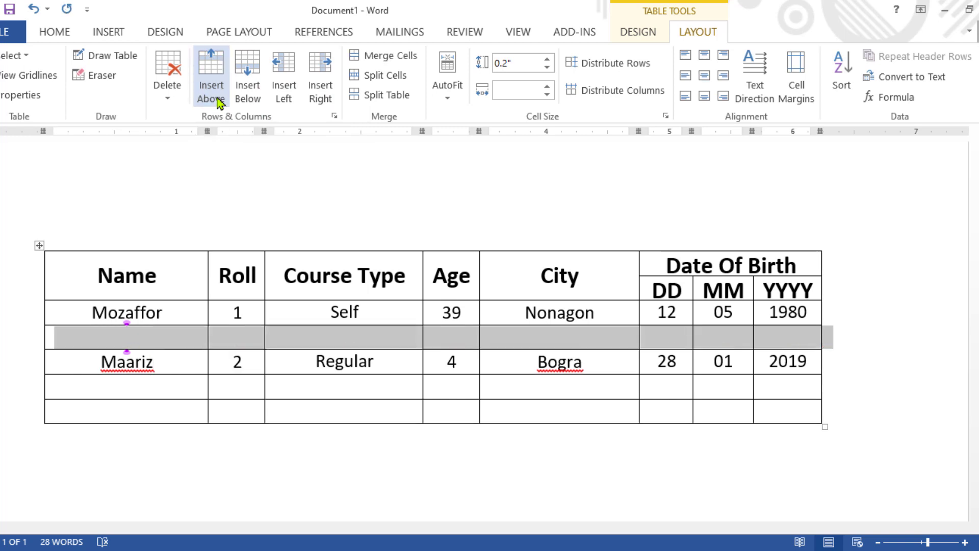
pyautogui.hotkey('ctrl', 'z')
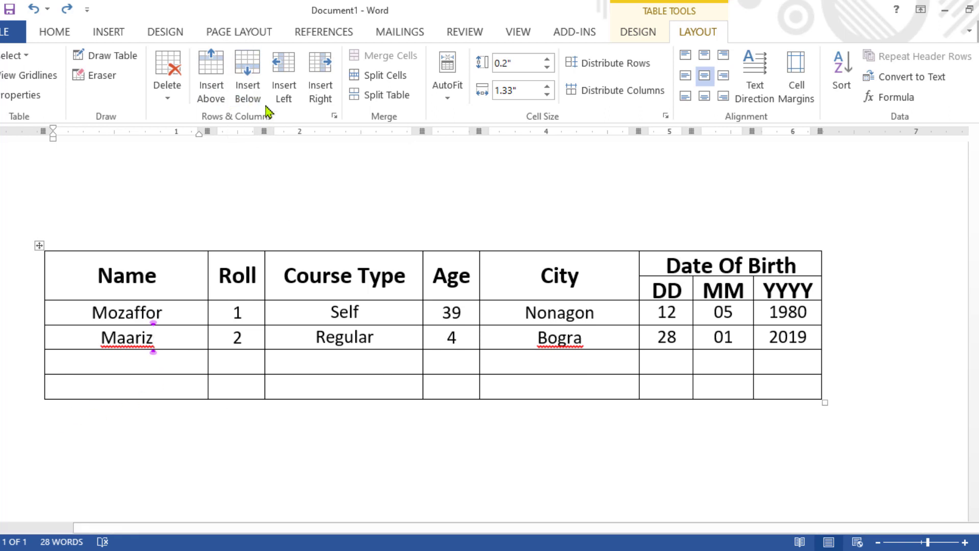
pyautogui.click(248, 84)
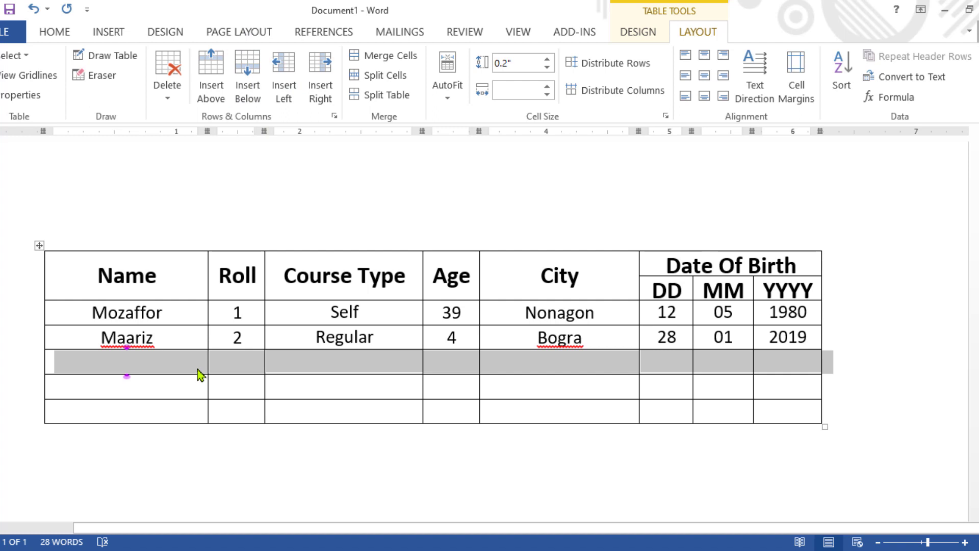
pyautogui.hotkey('ctrl', 'z')
pyautogui.click(37, 322)
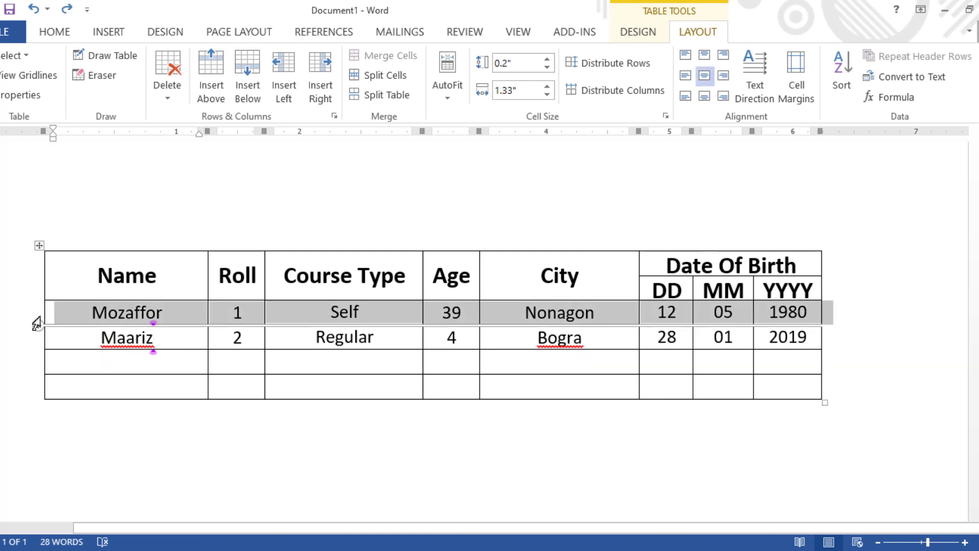
pyautogui.click(167, 95)
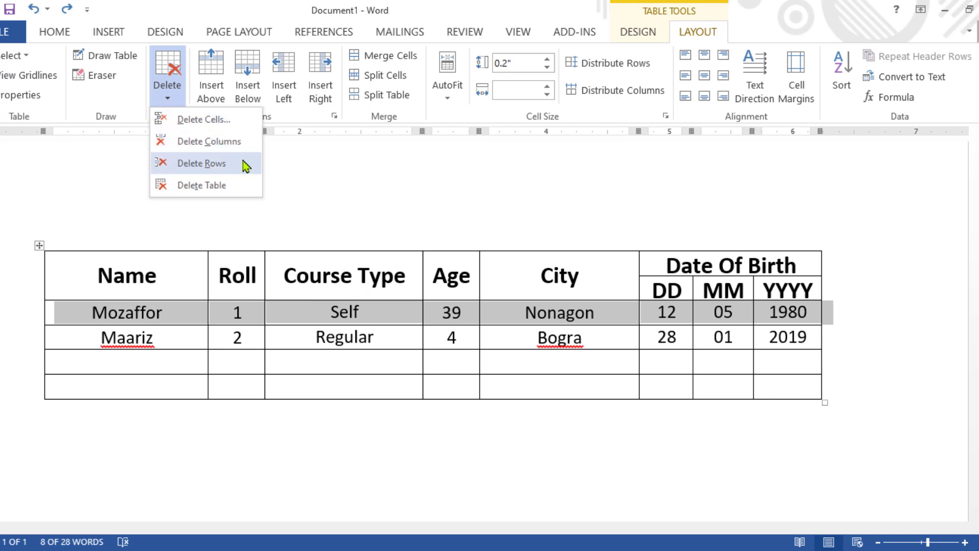
pyautogui.click(213, 172)
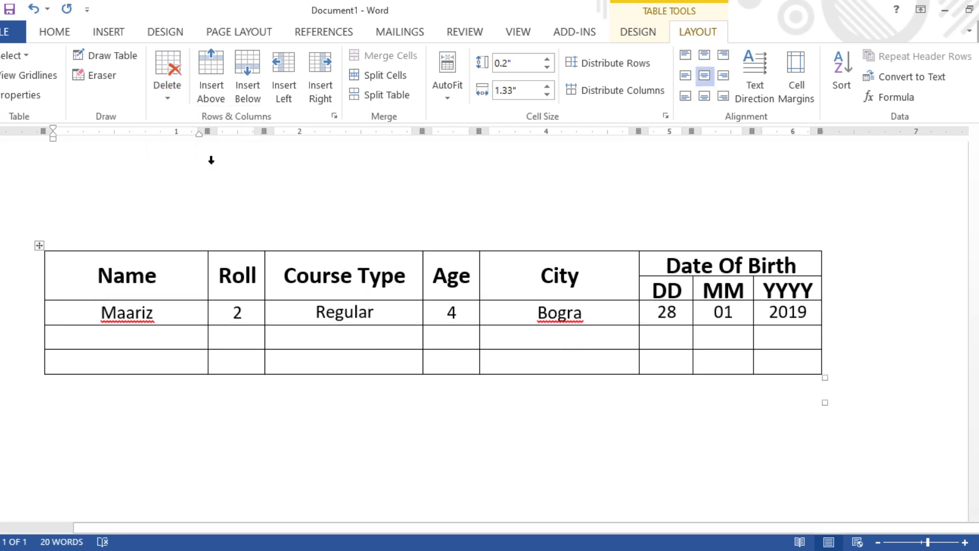
pyautogui.hotkey('ctrl', 'z')
# - Select the City column and remove it with Delete Columns
pyautogui.click(552, 245)
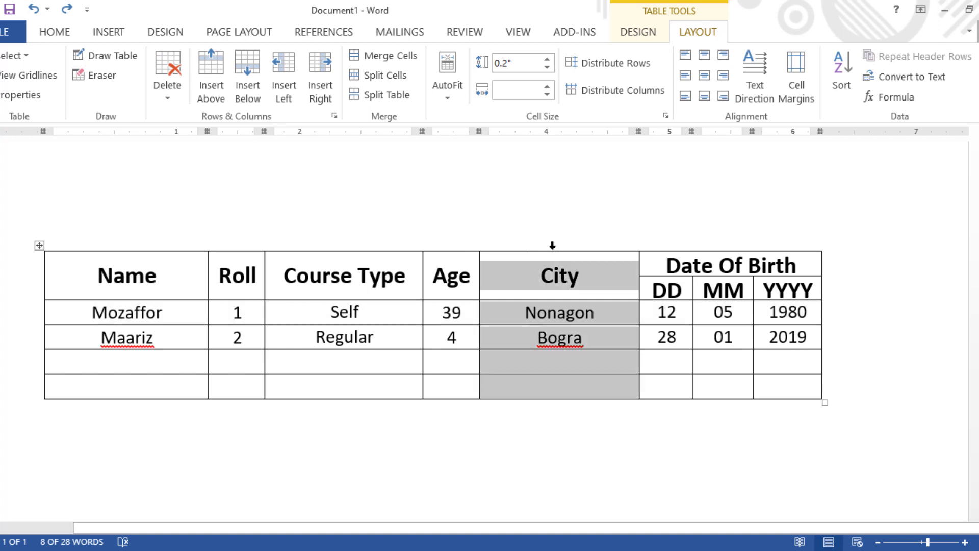
pyautogui.click(178, 100)
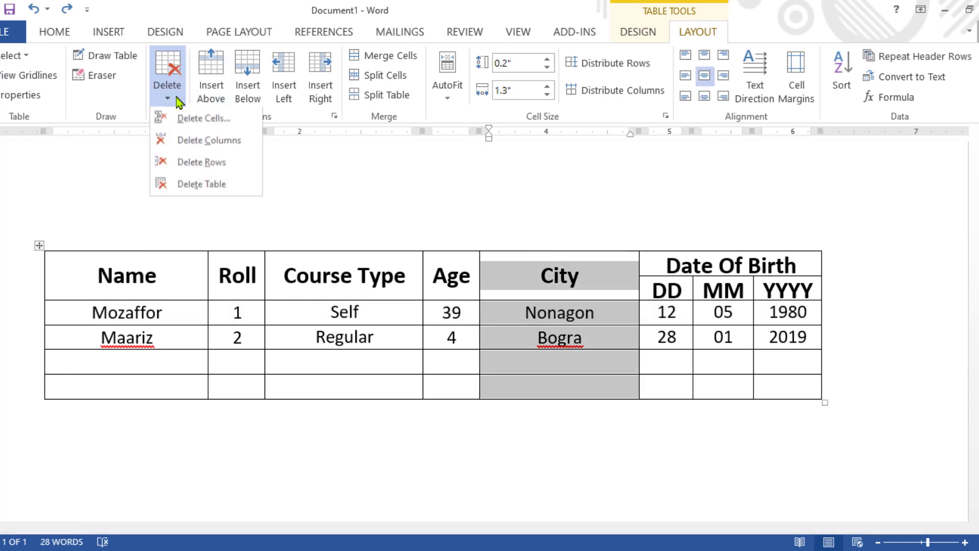
pyautogui.click(227, 141)
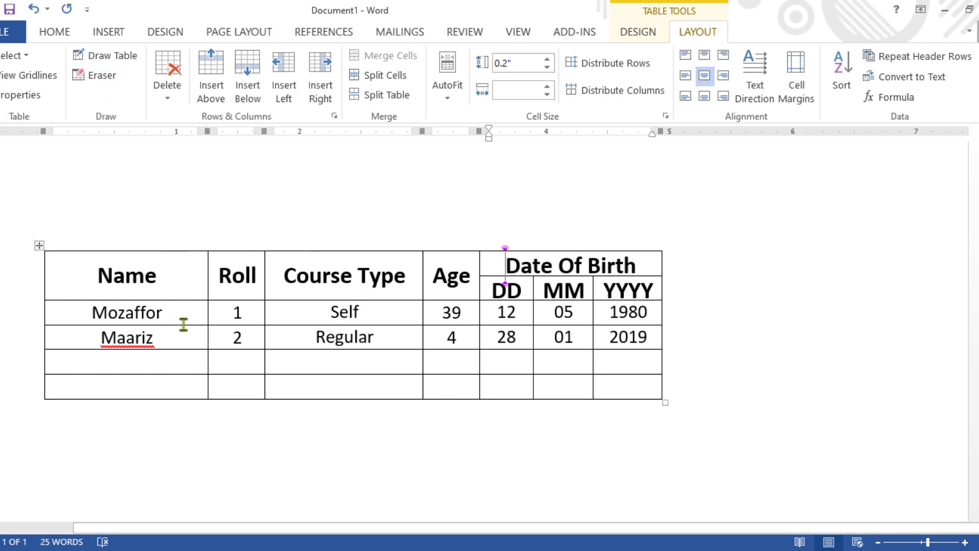
# - Erase the borders between the Name and Roll headers and the first row, then undo both merges
pyautogui.click(99, 81)
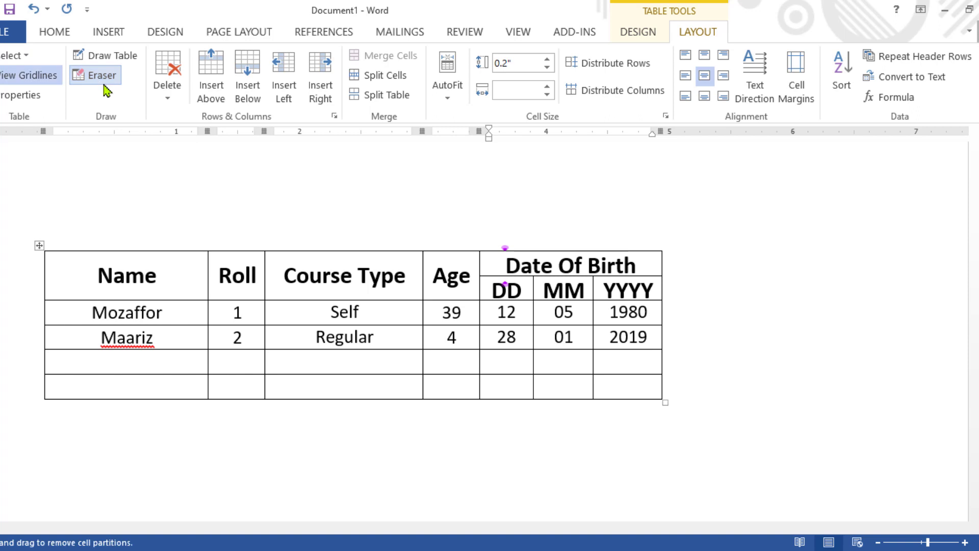
pyautogui.click(53, 292)
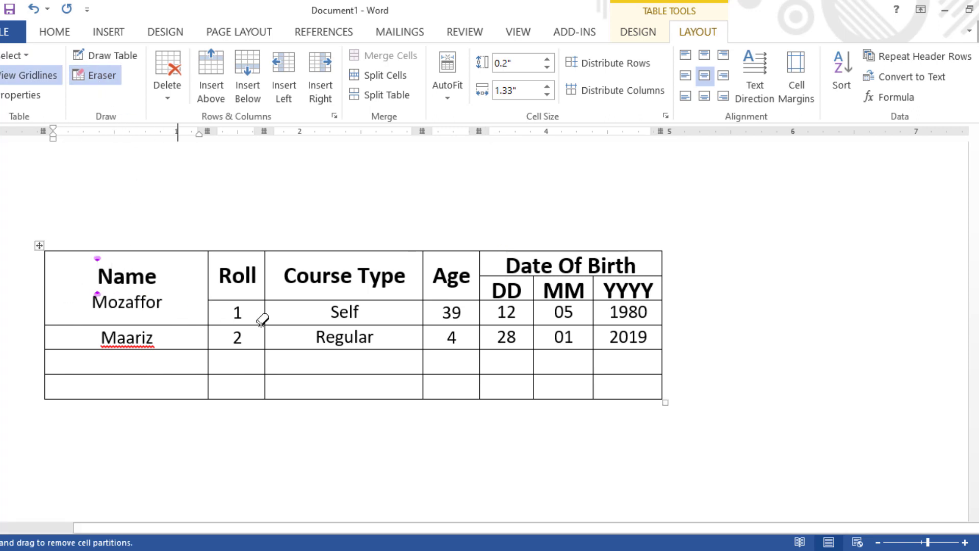
pyautogui.moveTo(218, 292); pyautogui.dragTo(306, 298)
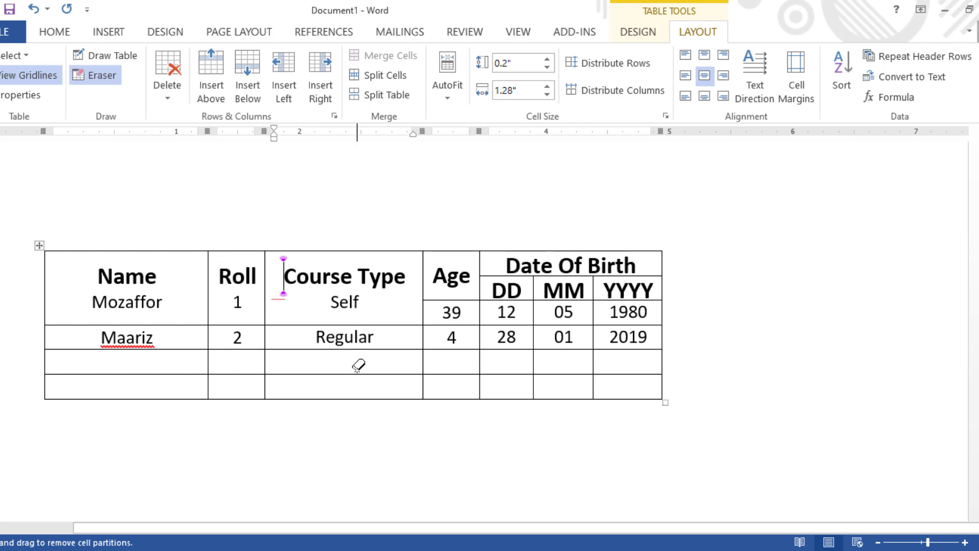
pyautogui.hotkey('ctrl', 'z')
pyautogui.hotkey('ctrl', 'z')
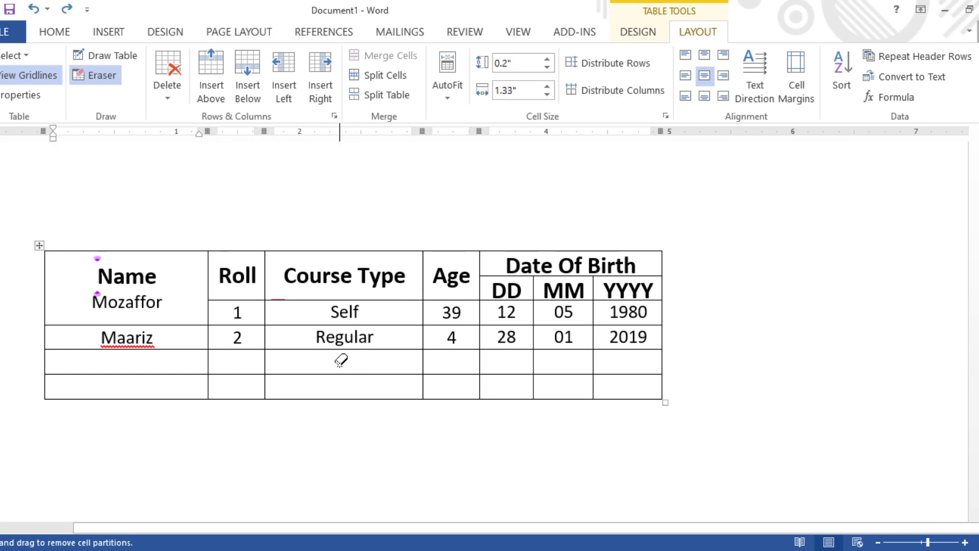
pyautogui.hotkey('ctrl', 'z')
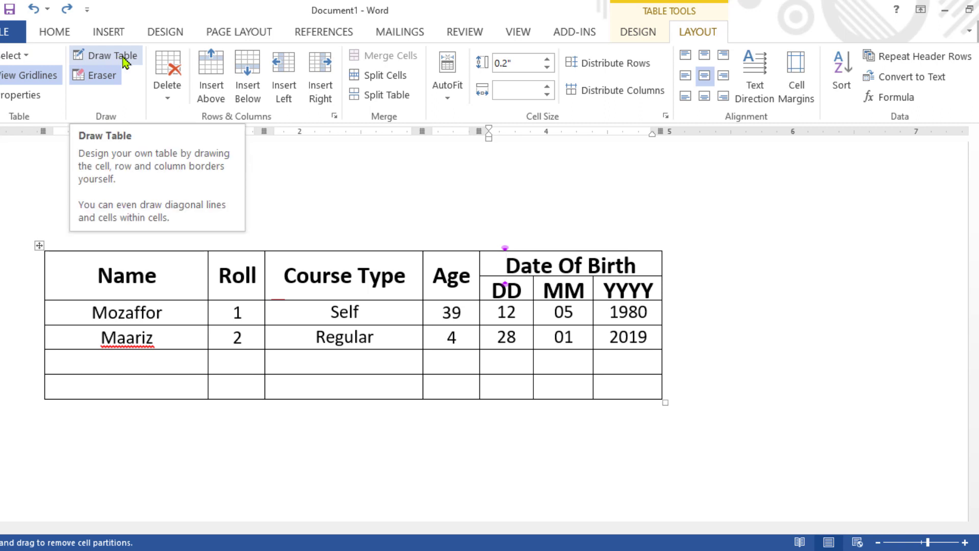
# - Review Table Properties cell margin options without changing them, then drag the Mozaffor row shorter
pyautogui.click(31, 95)
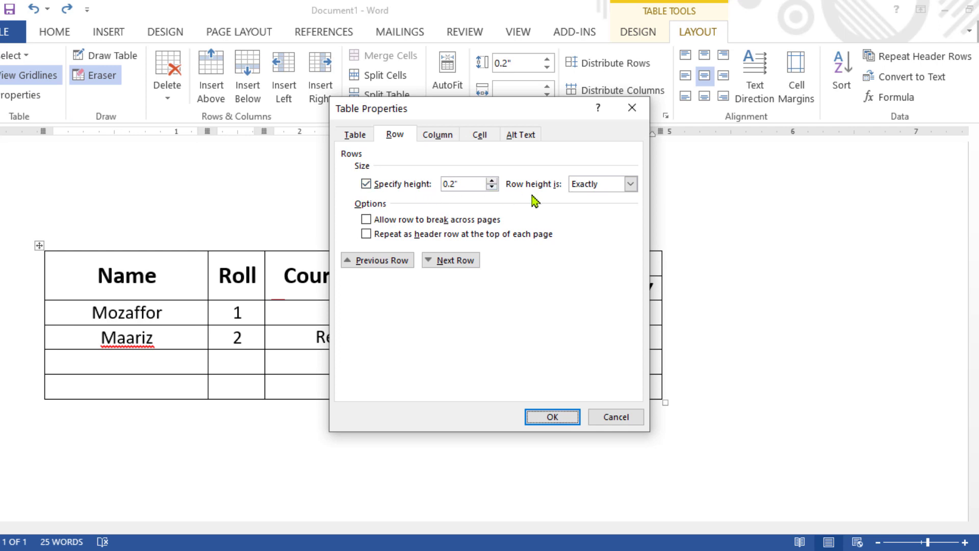
pyautogui.click(480, 134)
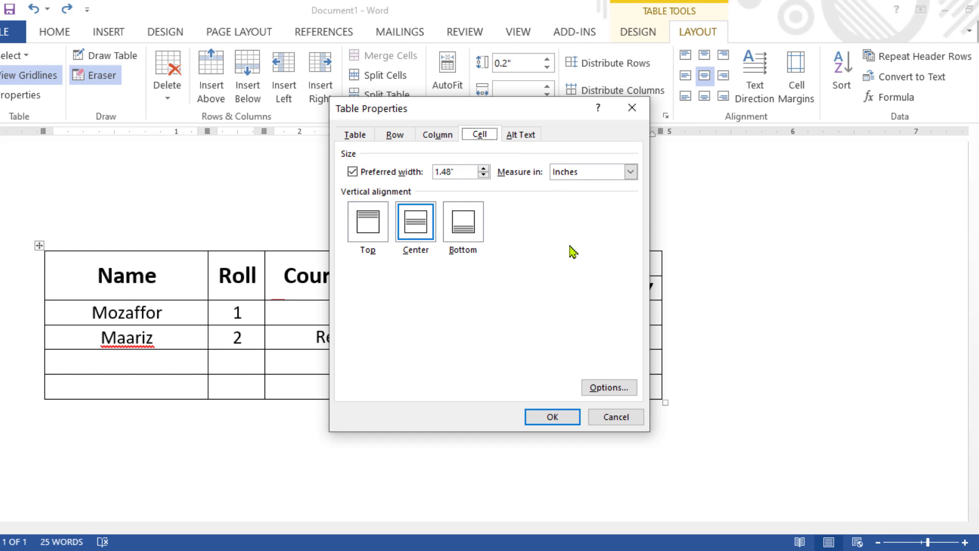
pyautogui.click(612, 391)
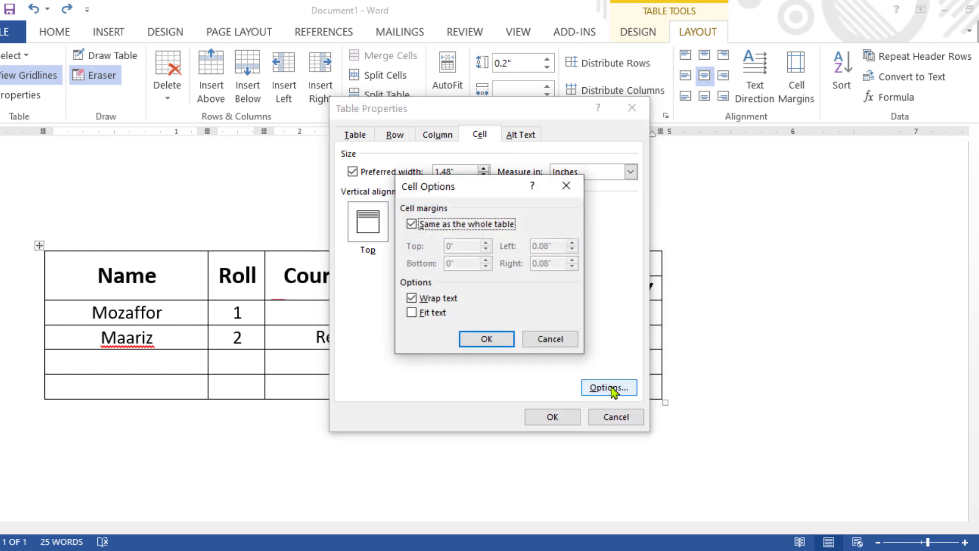
pyautogui.click(424, 225)
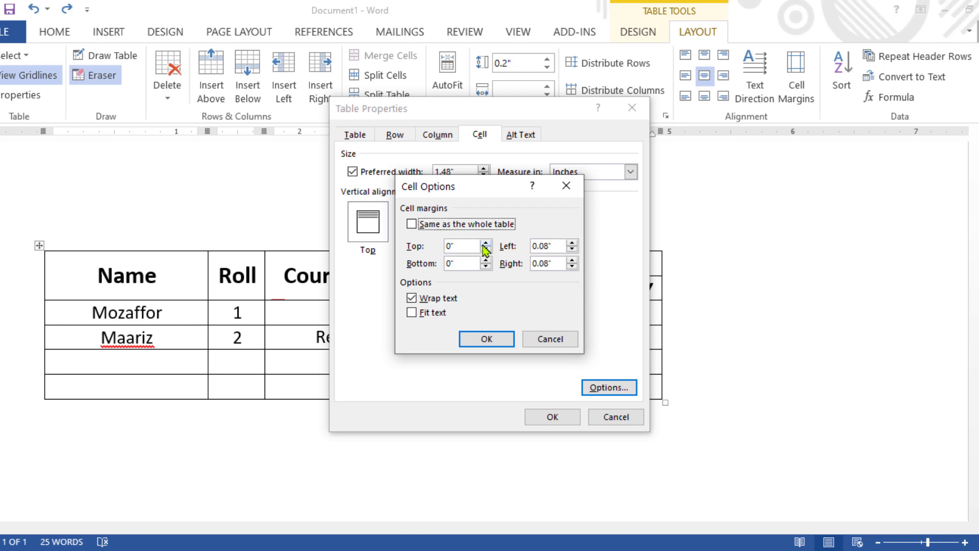
pyautogui.click(561, 340)
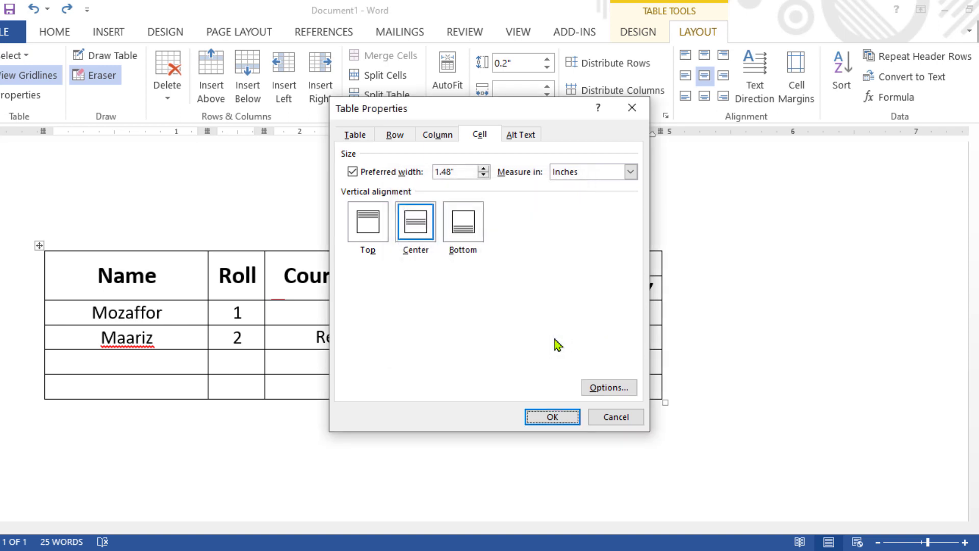
pyautogui.click(631, 418)
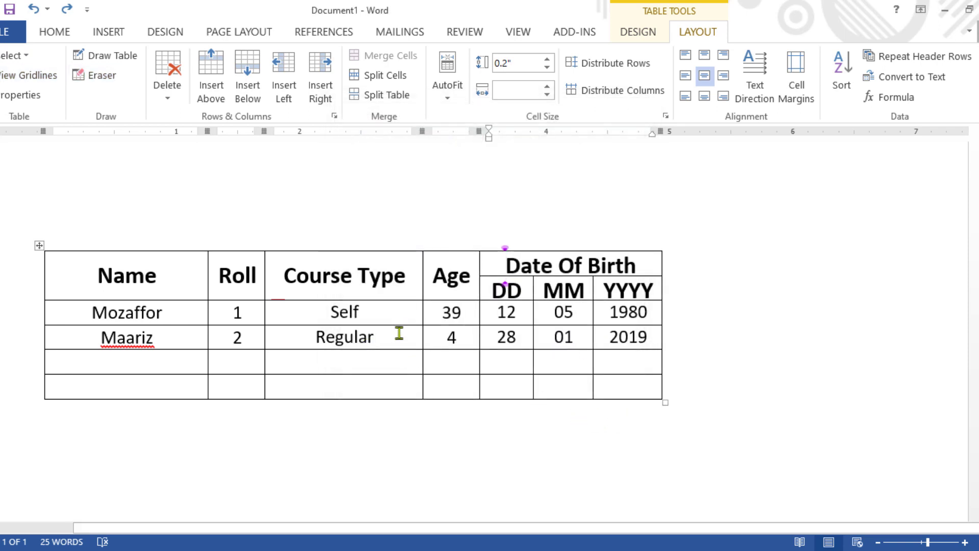
pyautogui.click(401, 334)
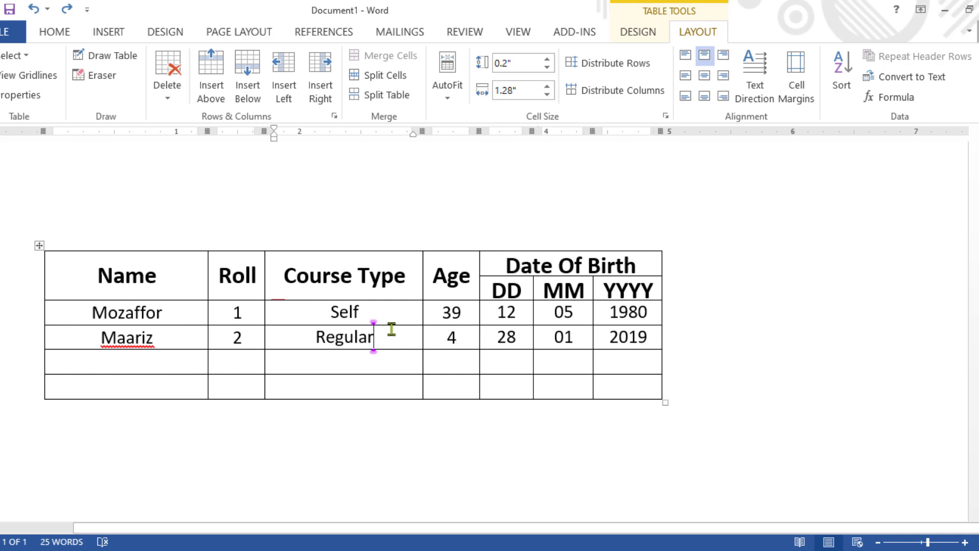
pyautogui.moveTo(391, 326)
pyautogui.mouseDown()
pyautogui.moveTo(388, 304)
pyautogui.moveTo(404, 307)
pyautogui.moveTo(401, 328)
pyautogui.mouseUp()
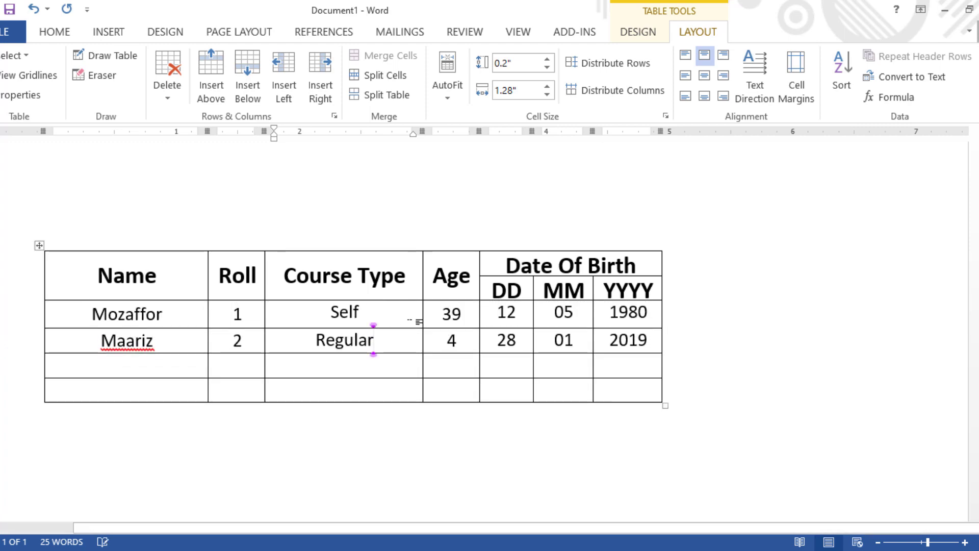
# - Uncheck cell margins matching the whole table and set the row height to At least 0.2"
pyautogui.click(28, 101)
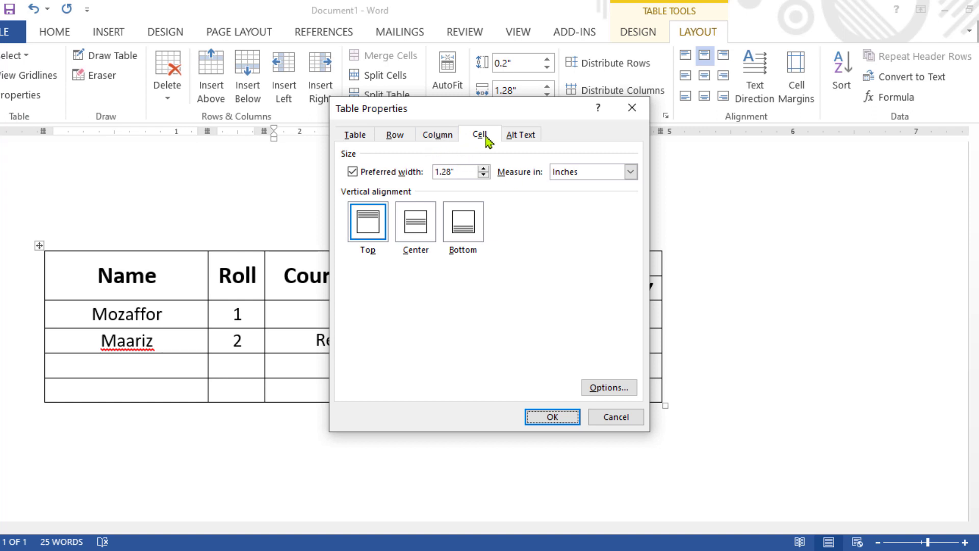
pyautogui.click(360, 135)
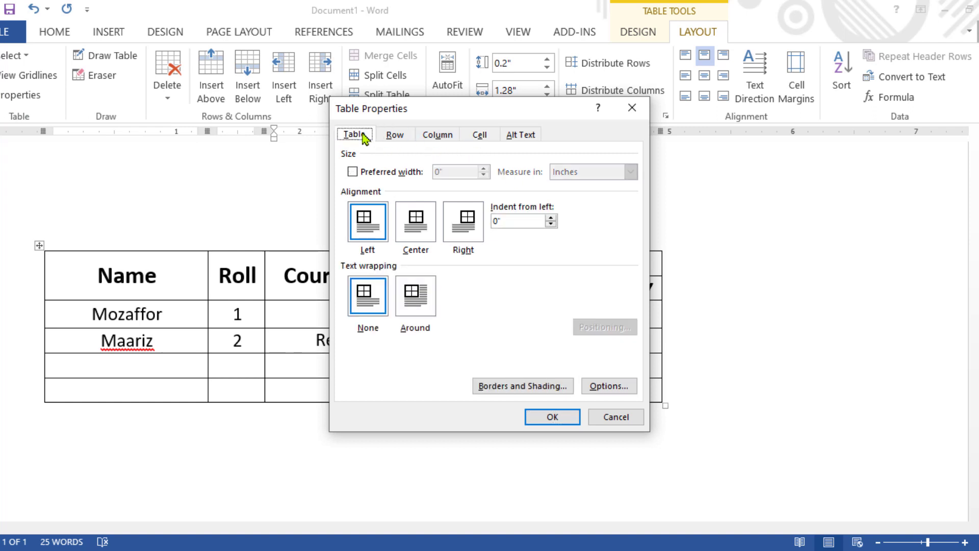
pyautogui.click(479, 135)
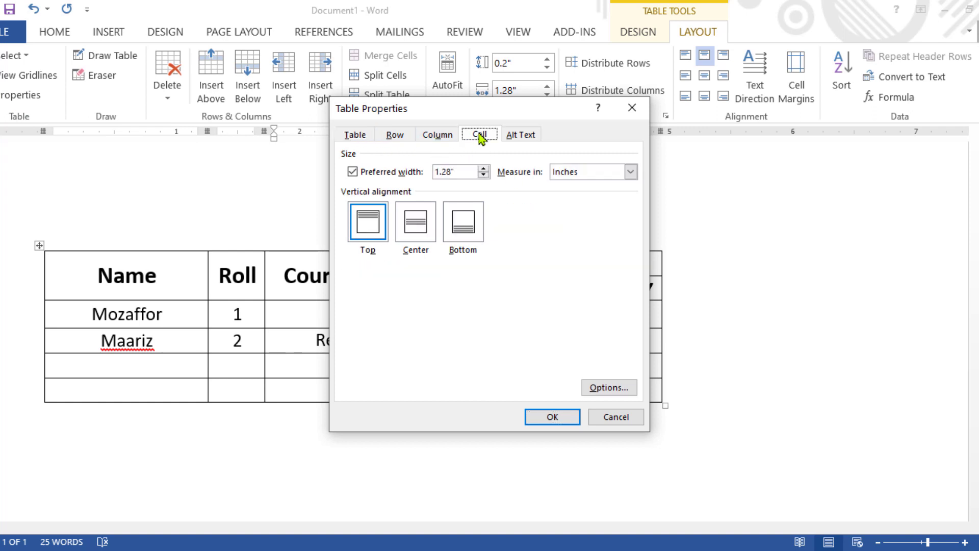
pyautogui.click(624, 388)
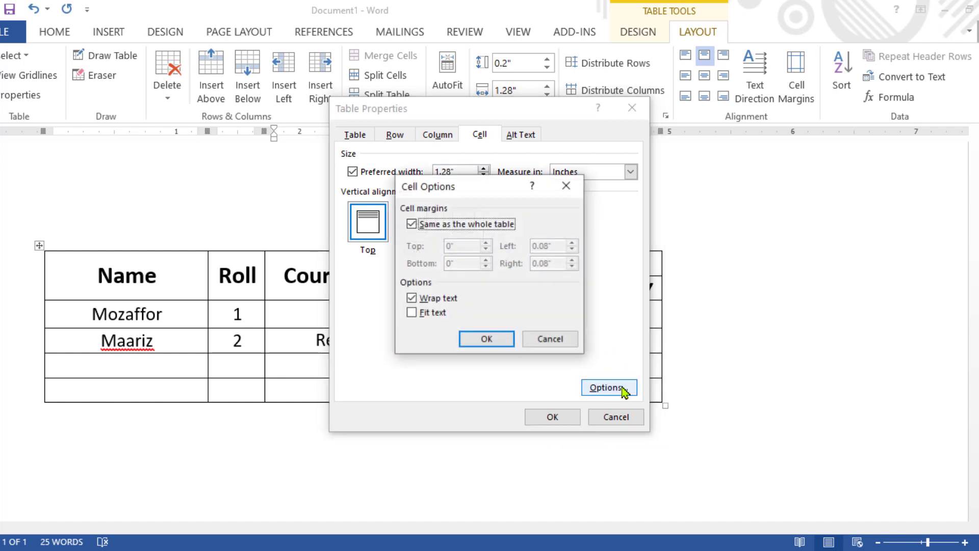
pyautogui.click(433, 225)
pyautogui.click(555, 339)
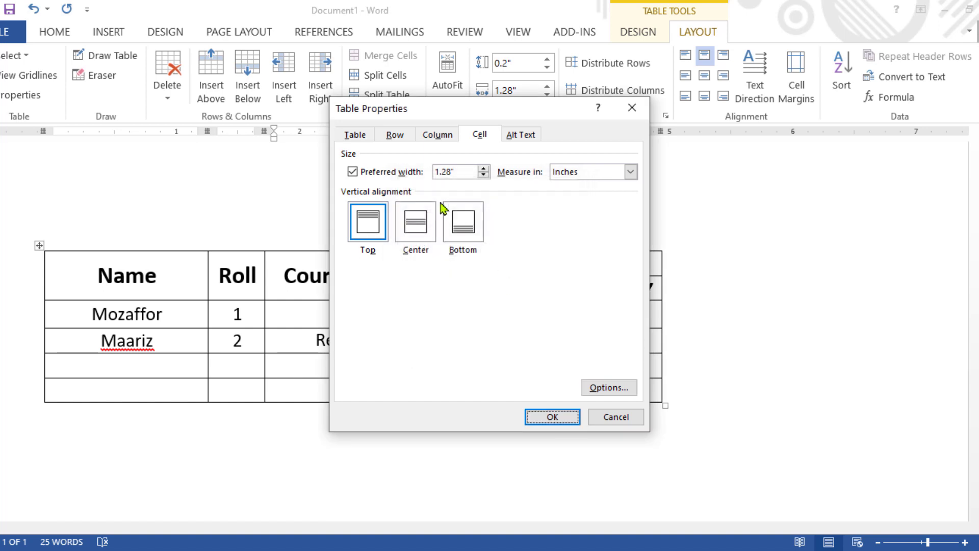
pyautogui.click(396, 138)
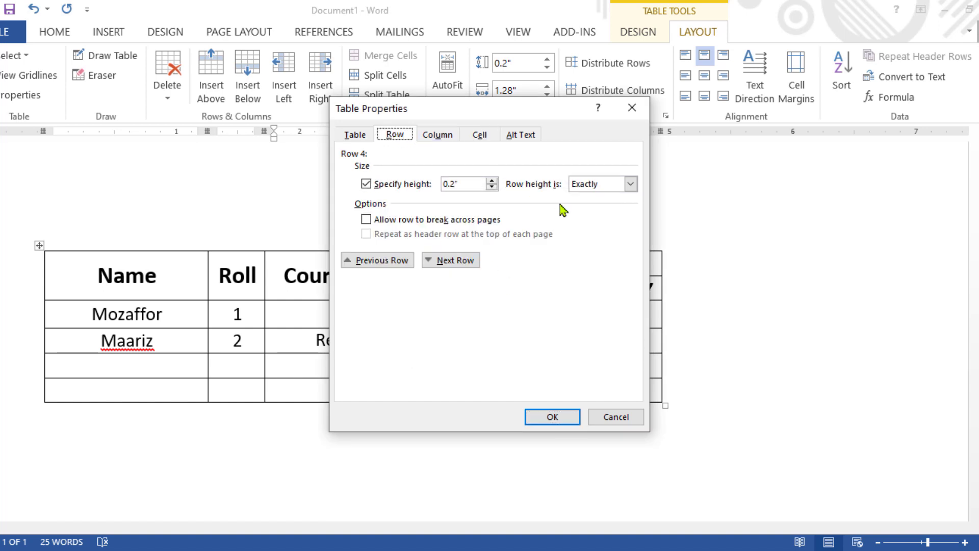
pyautogui.click(631, 184)
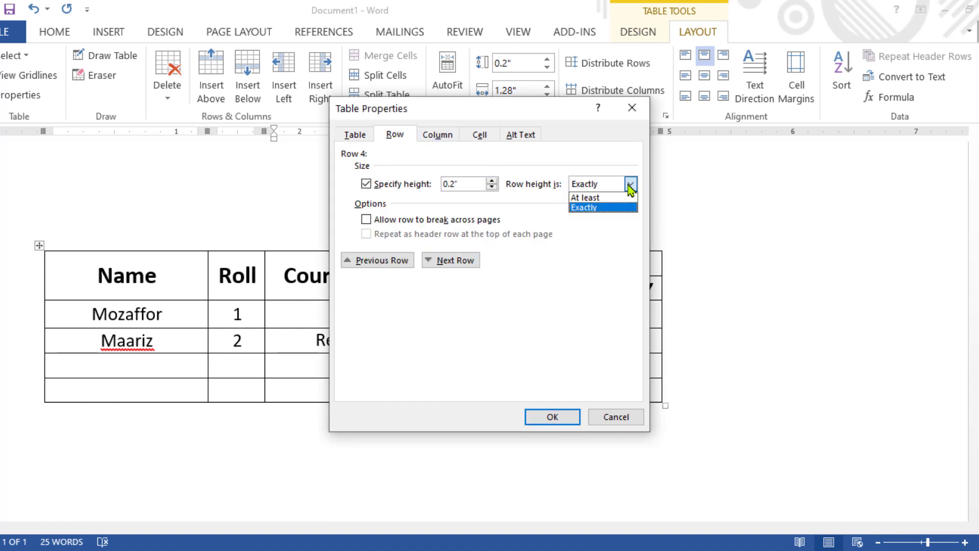
pyautogui.click(585, 197)
pyautogui.click(553, 417)
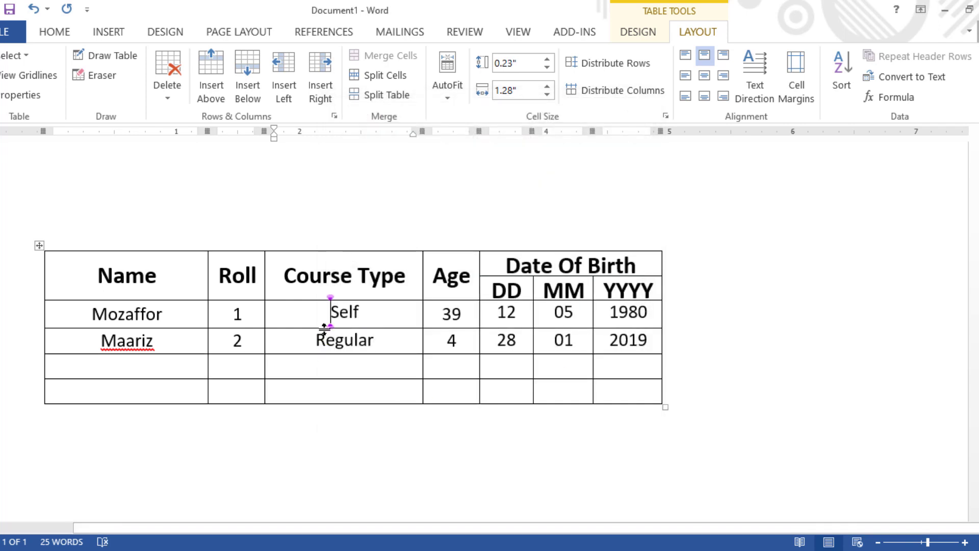
# - Squeeze the Mozaffor row and give its cells their own 0.08" top and bottom margins
pyautogui.moveTo(322, 327)
pyautogui.mouseDown()
pyautogui.moveTo(321, 305)
pyautogui.moveTo(338, 359)
pyautogui.moveTo(332, 321)
pyautogui.mouseUp()
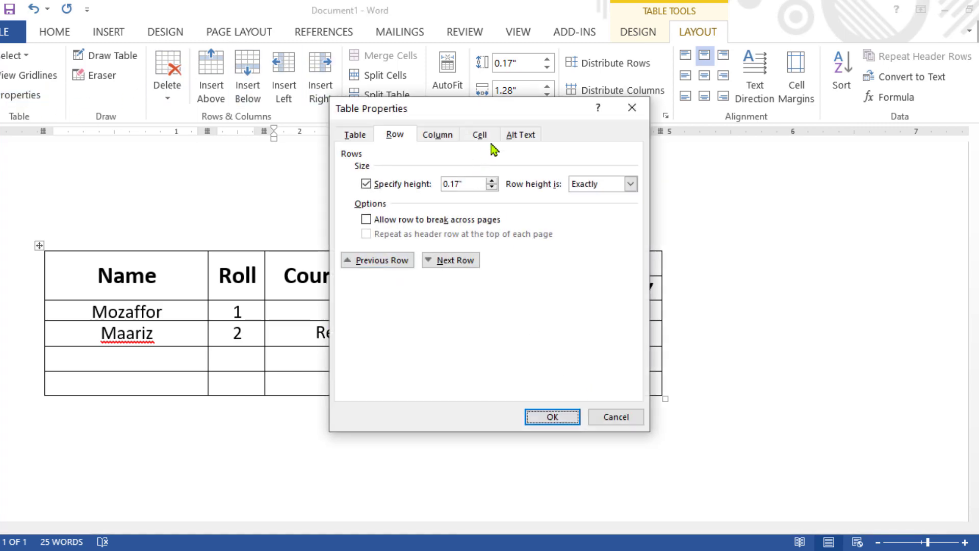
pyautogui.click(482, 136)
pyautogui.click(610, 387)
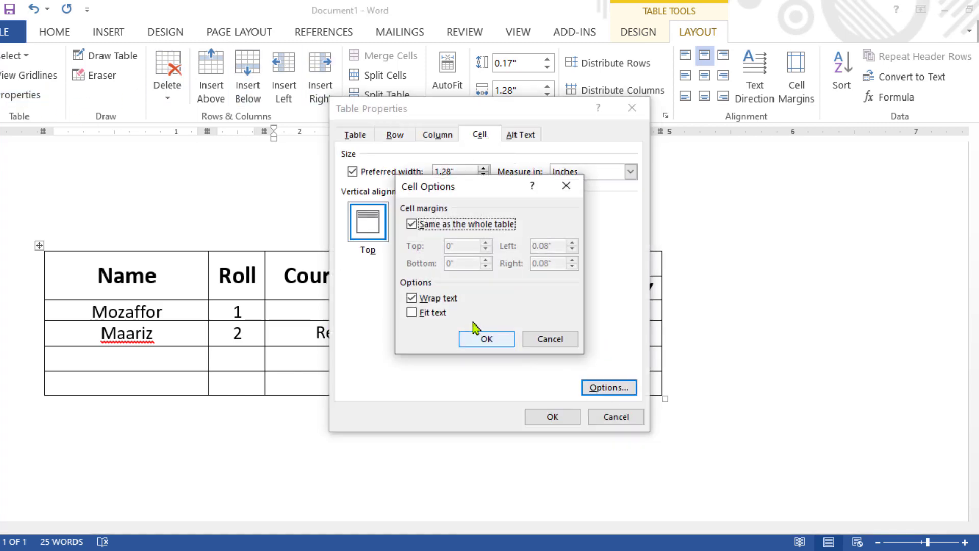
pyautogui.click(431, 224)
pyautogui.click(485, 243)
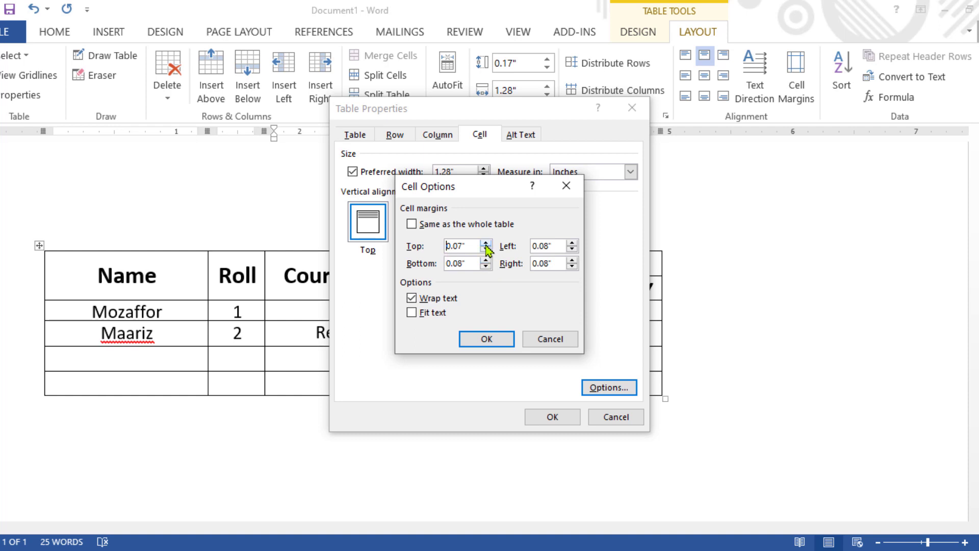
pyautogui.click(500, 341)
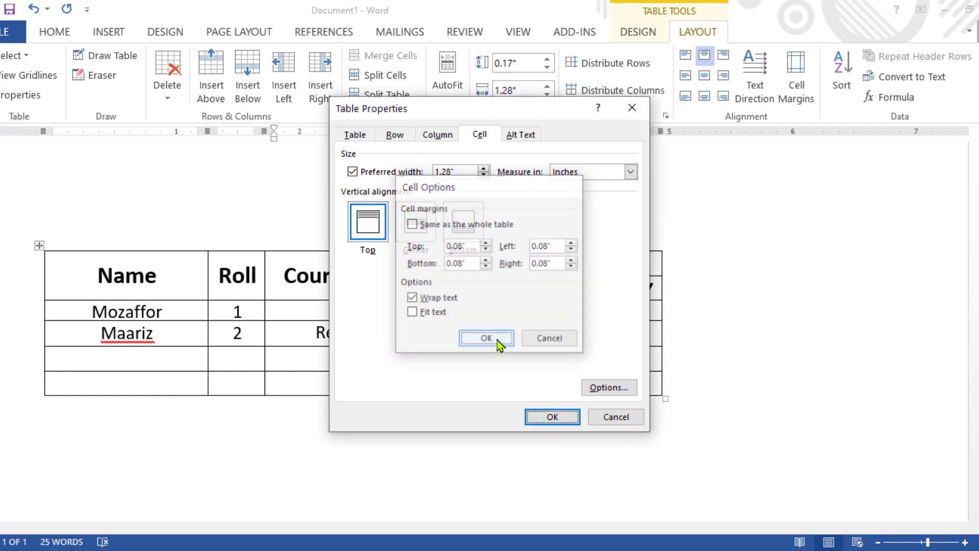
pyautogui.click(568, 417)
pyautogui.click(453, 394)
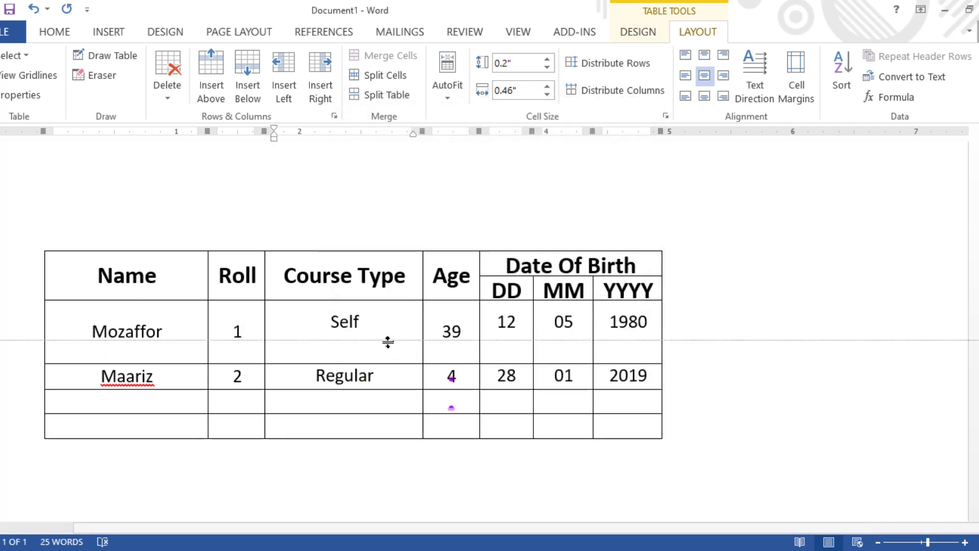
# - Resize the Mozaffor row by dragging its bottom border, undoing back to the taller height
pyautogui.moveTo(381, 332); pyautogui.dragTo(386, 340)
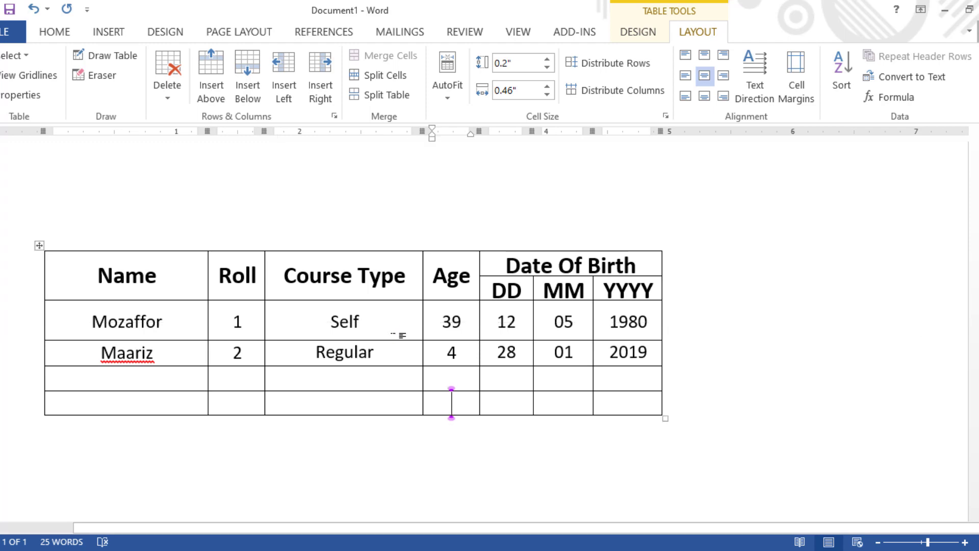
pyautogui.hotkey('ctrl', 'z')
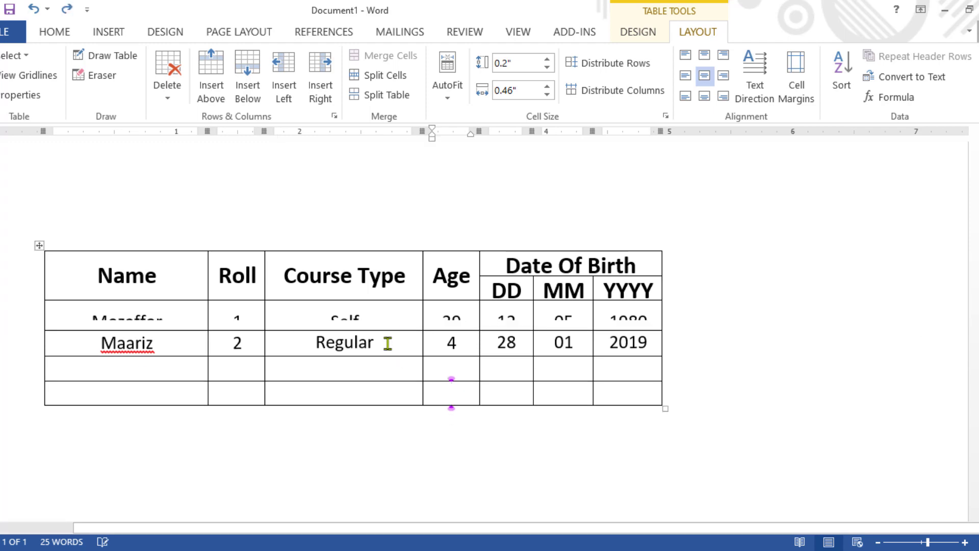
pyautogui.moveTo(386, 332); pyautogui.dragTo(404, 366)
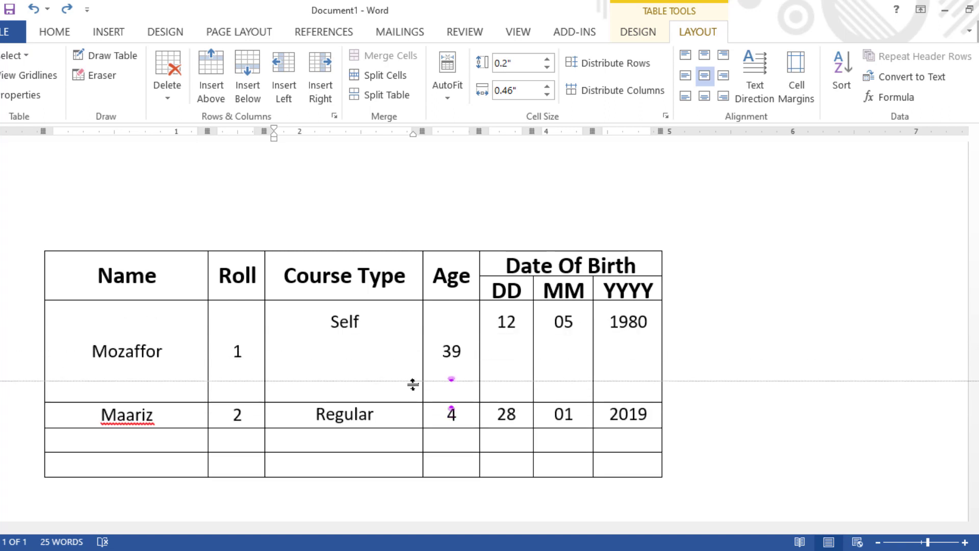
pyautogui.moveTo(404, 366)
pyautogui.mouseDown()
pyautogui.moveTo(395, 322)
pyautogui.moveTo(413, 349)
pyautogui.mouseUp()
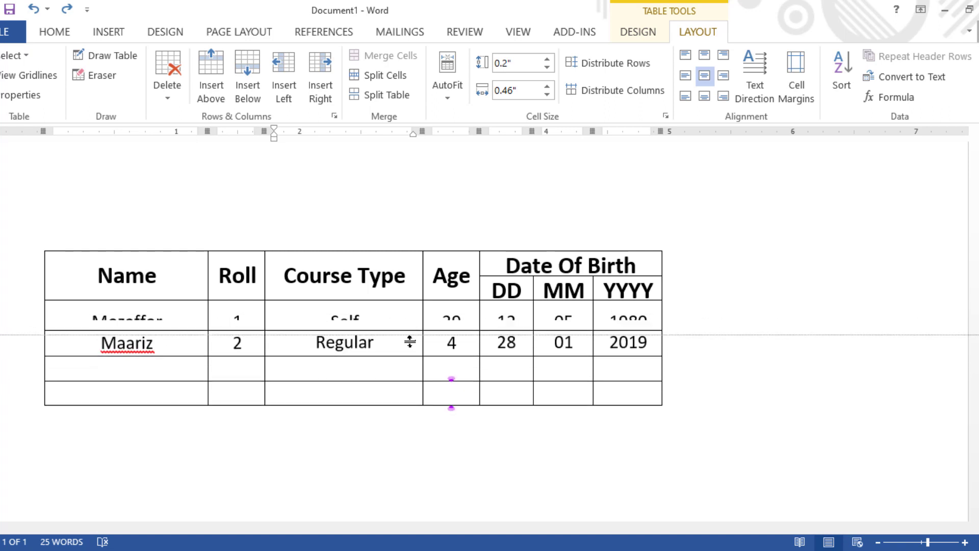
pyautogui.moveTo(413, 349); pyautogui.dragTo(403, 331)
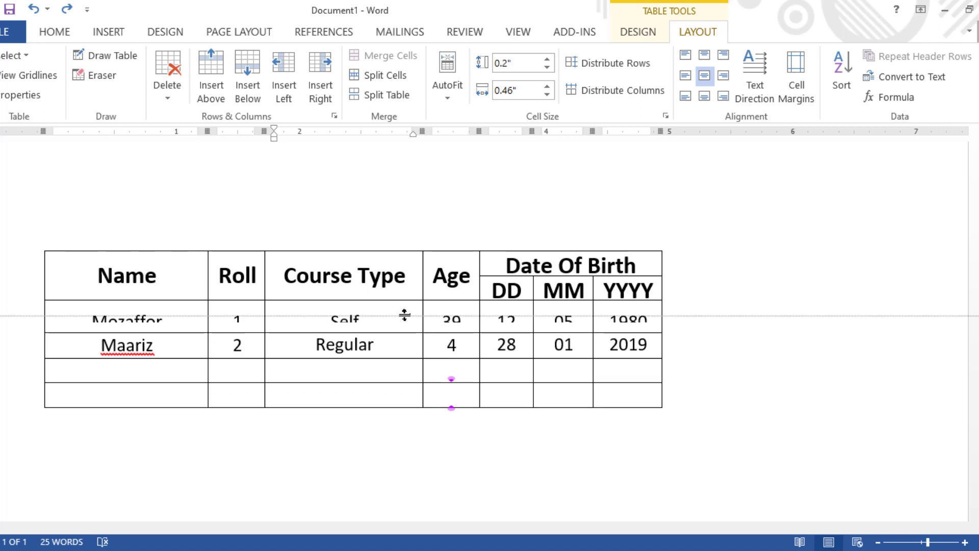
pyautogui.click(559, 328)
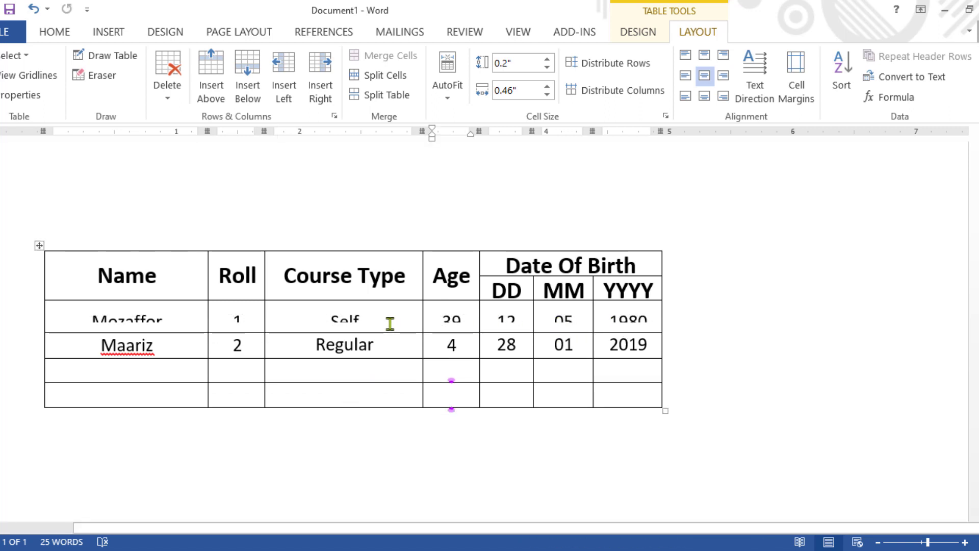
pyautogui.hotkey('ctrl', 'z')
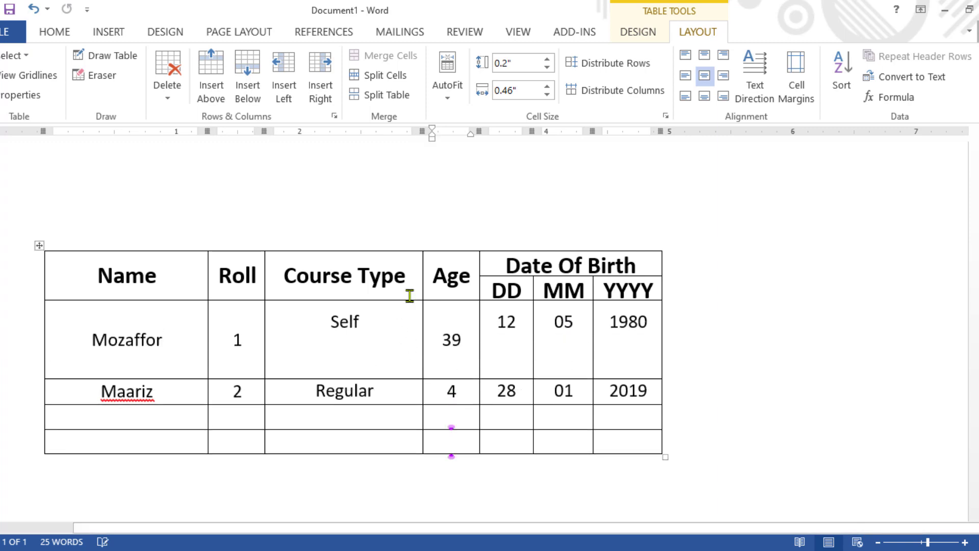
# - Give the selected cells their own margins of 0" on top, bottom, left and right
pyautogui.click(20, 94)
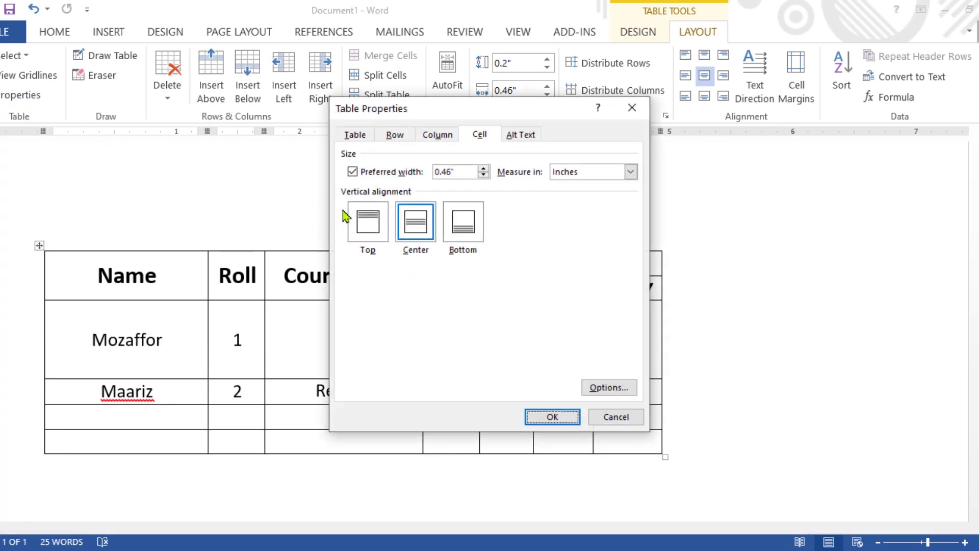
pyautogui.click(612, 388)
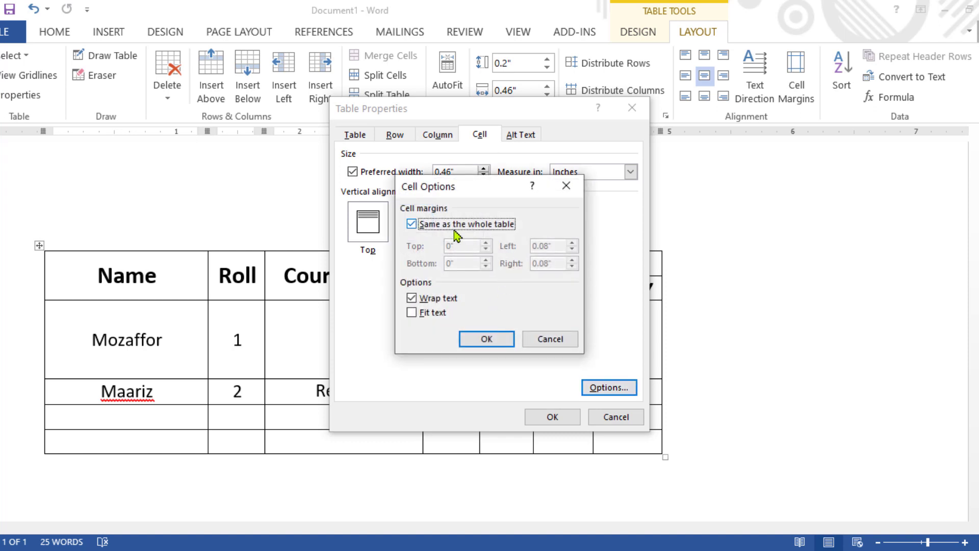
pyautogui.click(412, 224)
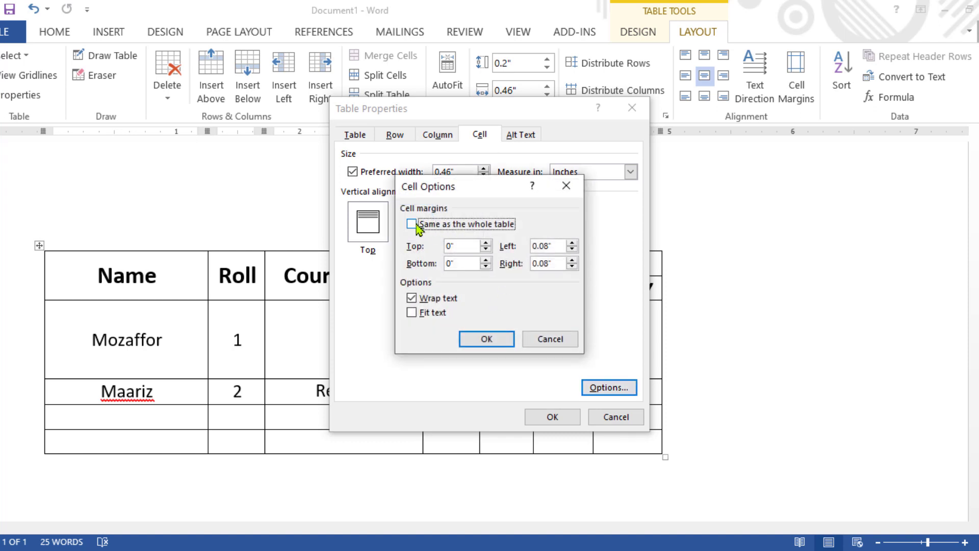
pyautogui.doubleClick(572, 266)
pyautogui.write('0')
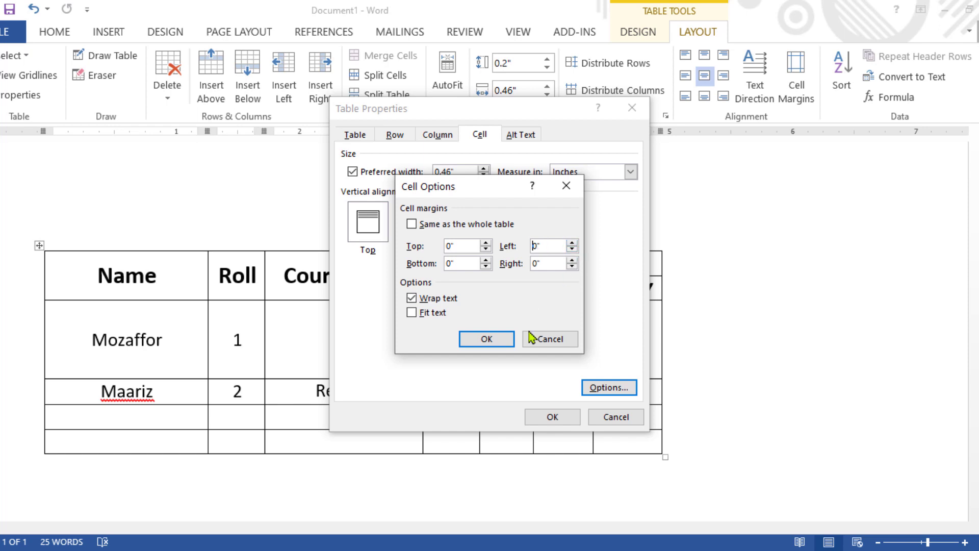
pyautogui.click(495, 340)
pyautogui.click(561, 418)
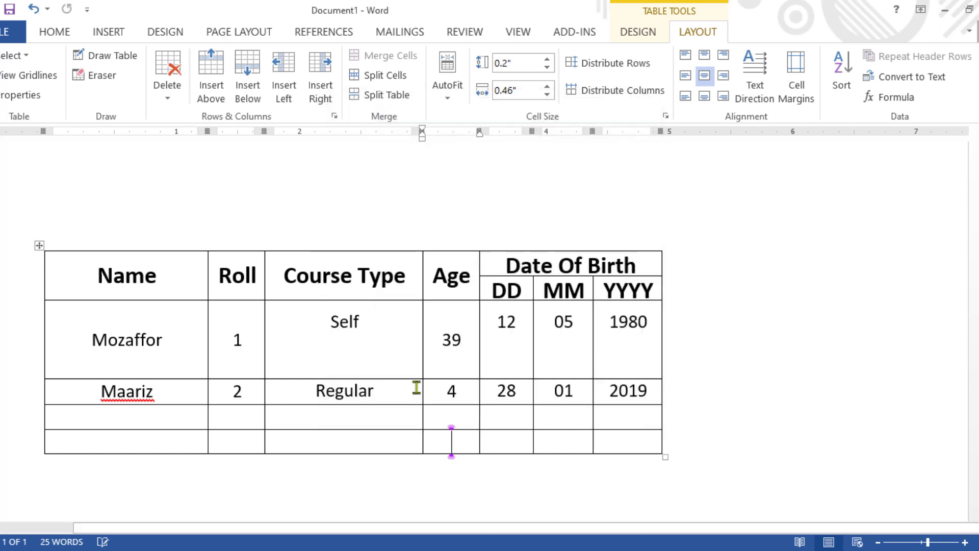
# - Drag the first student row shorter, then split the table at the Maariz row and undo it
pyautogui.moveTo(412, 380); pyautogui.dragTo(428, 322)
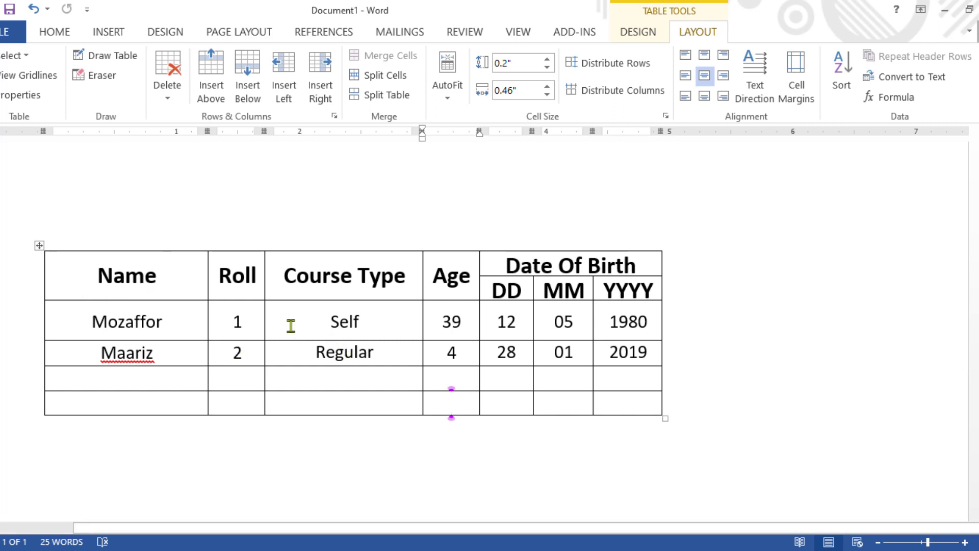
pyautogui.click(305, 351)
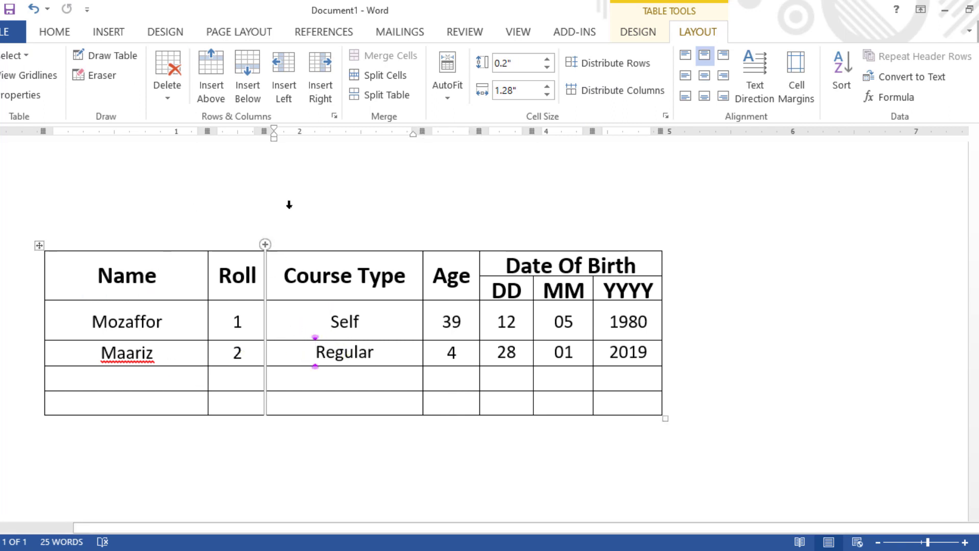
pyautogui.click(377, 96)
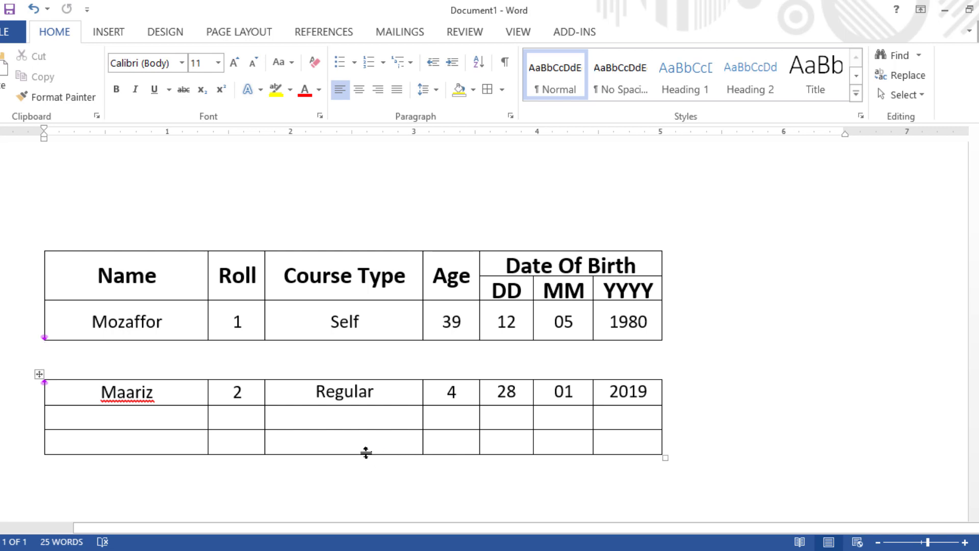
pyautogui.hotkey('ctrl', 'z')
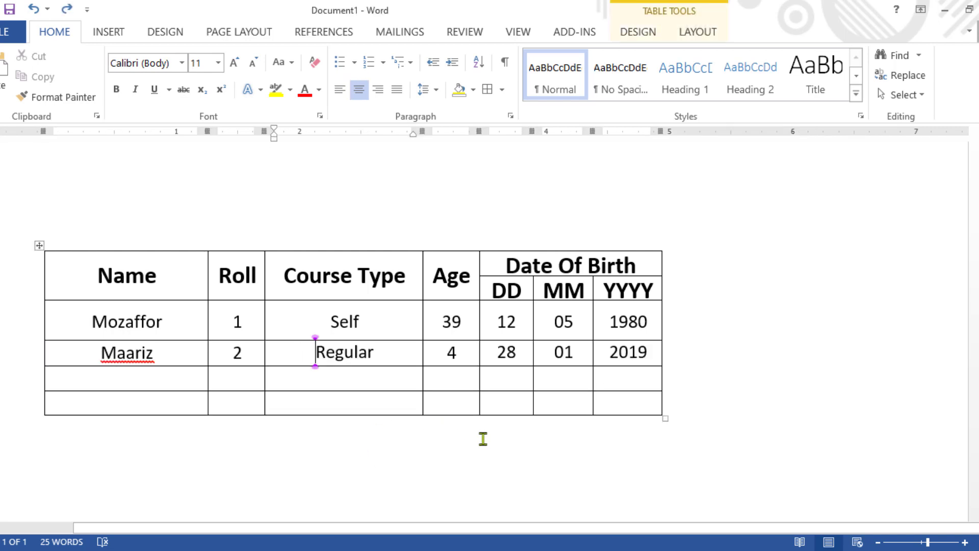
# - Add two empty rows at the table's end from the last cell, then select the empty rows
pyautogui.click(642, 406)
pyautogui.press('Tab')
pyautogui.press('Tab')
pyautogui.press('Tab')
pyautogui.press('Tab')
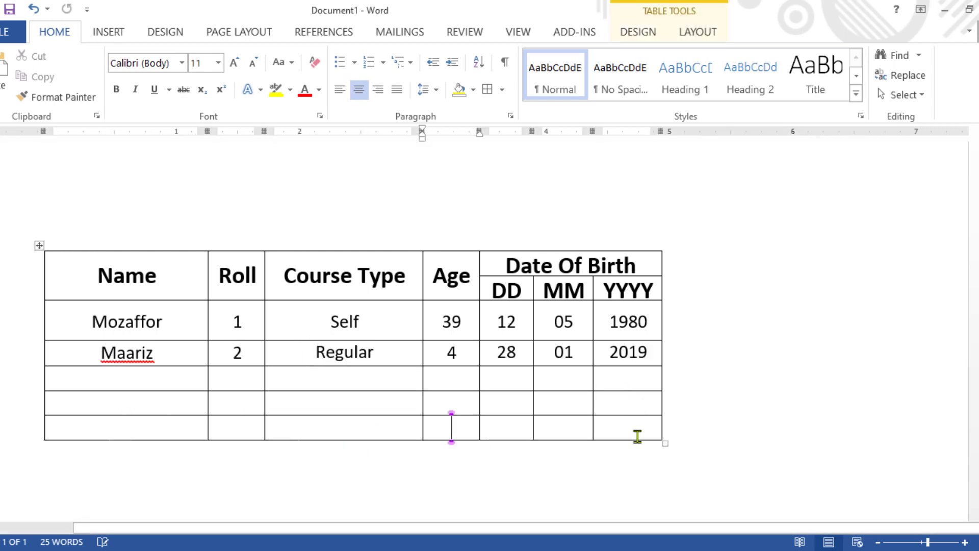
pyautogui.press('Tab')
pyautogui.press('Tab')
pyautogui.press('Tab')
pyautogui.press('Tab')
pyautogui.press('Tab')
pyautogui.press('Tab')
pyautogui.press('Tab')
pyautogui.press('Tab')
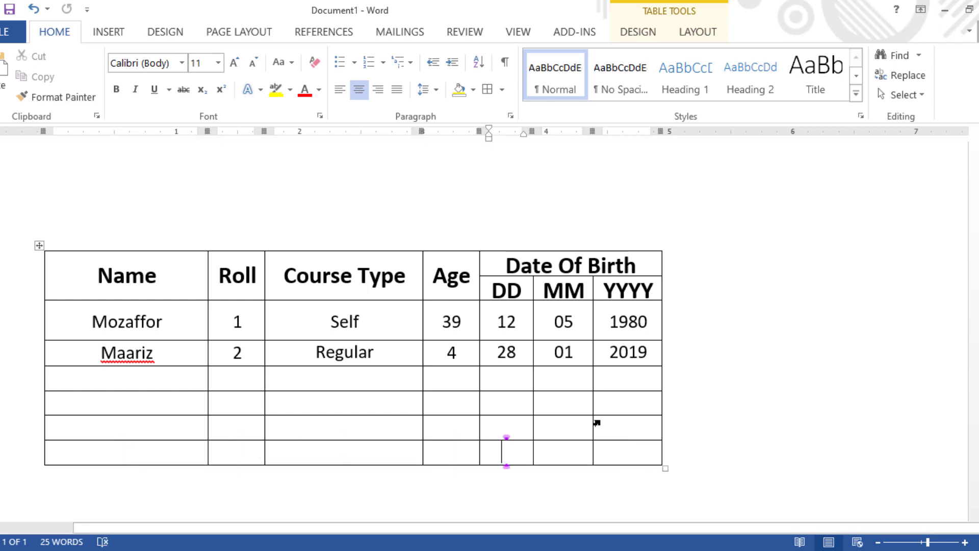
pyautogui.press('Tab')
pyautogui.press('Tab')
pyautogui.press('Tab')
pyautogui.press('Tab')
pyautogui.scroll(-3, 96, 234)
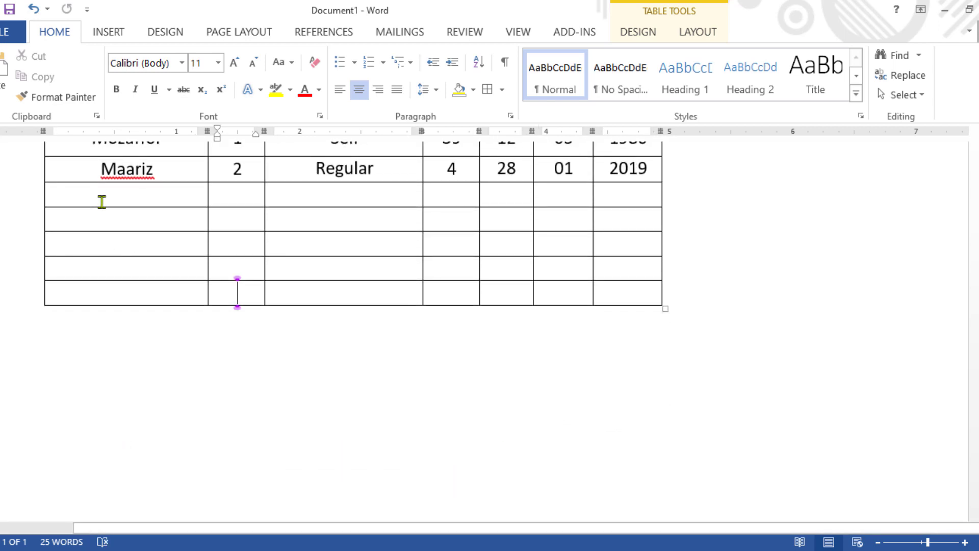
pyautogui.moveTo(102, 201); pyautogui.dragTo(680, 339)
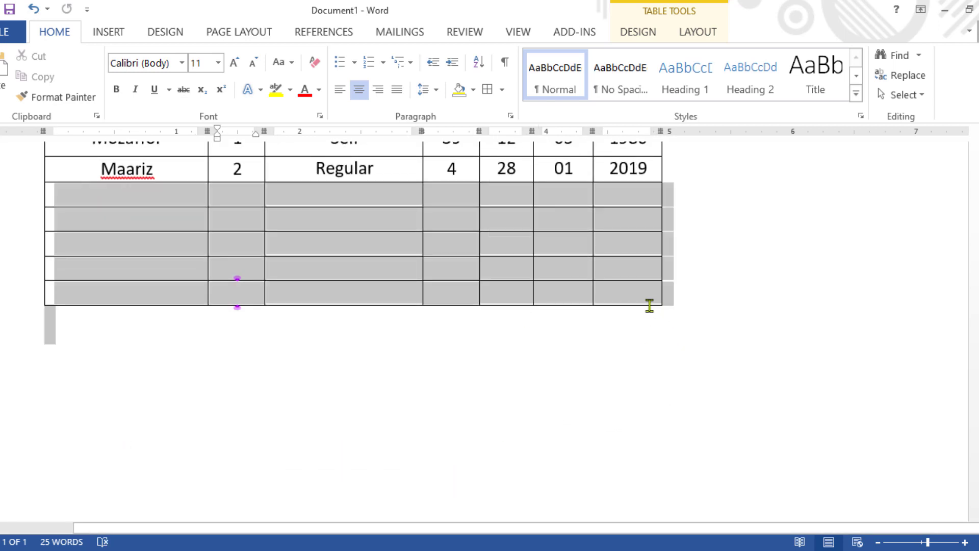
pyautogui.moveTo(650, 305); pyautogui.dragTo(647, 303)
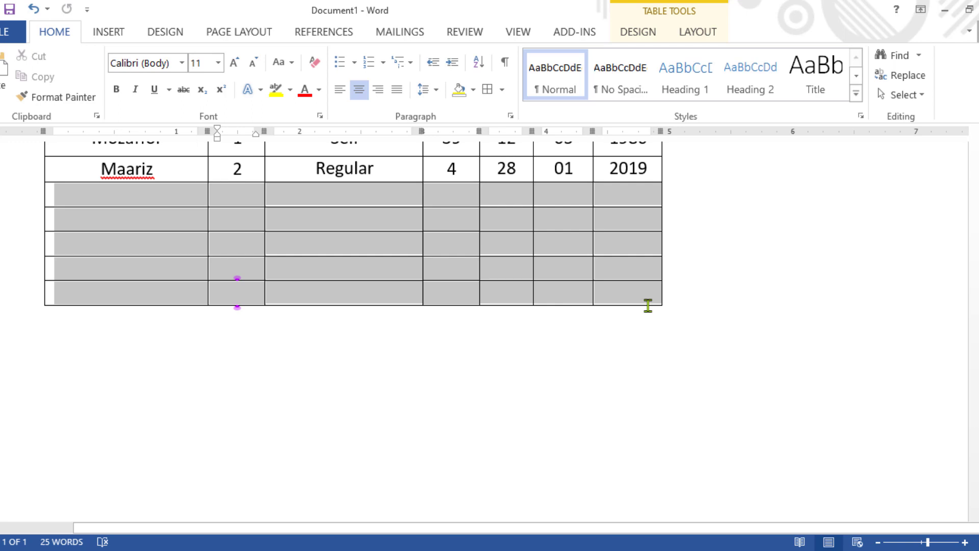
# - Insert more empty rows below the selected empty rows with Insert Below
pyautogui.click(634, 35)
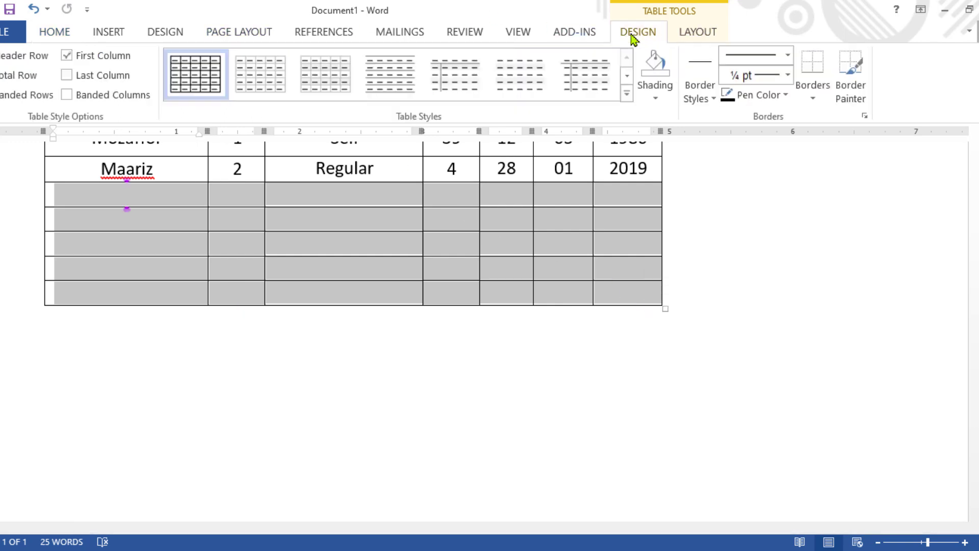
pyautogui.click(699, 34)
pyautogui.click(241, 96)
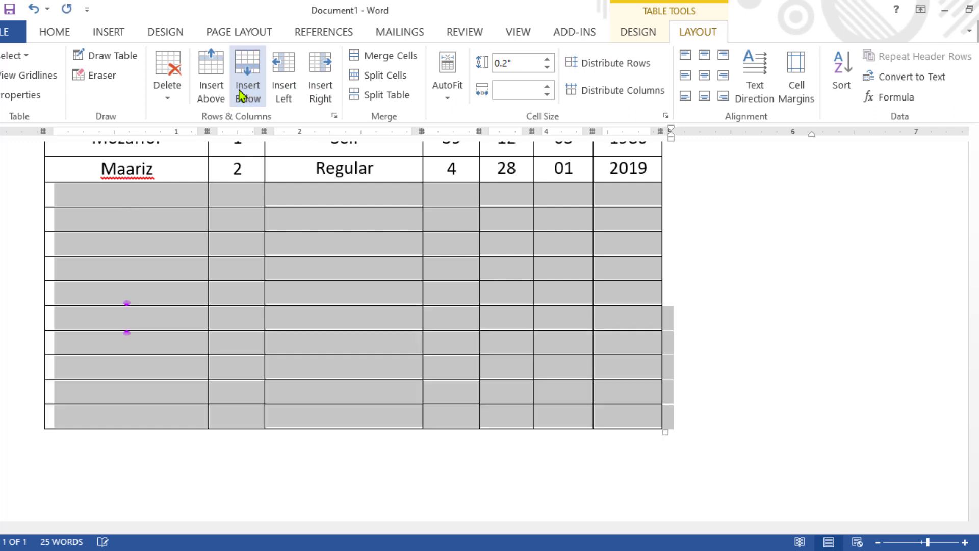
pyautogui.click(459, 418)
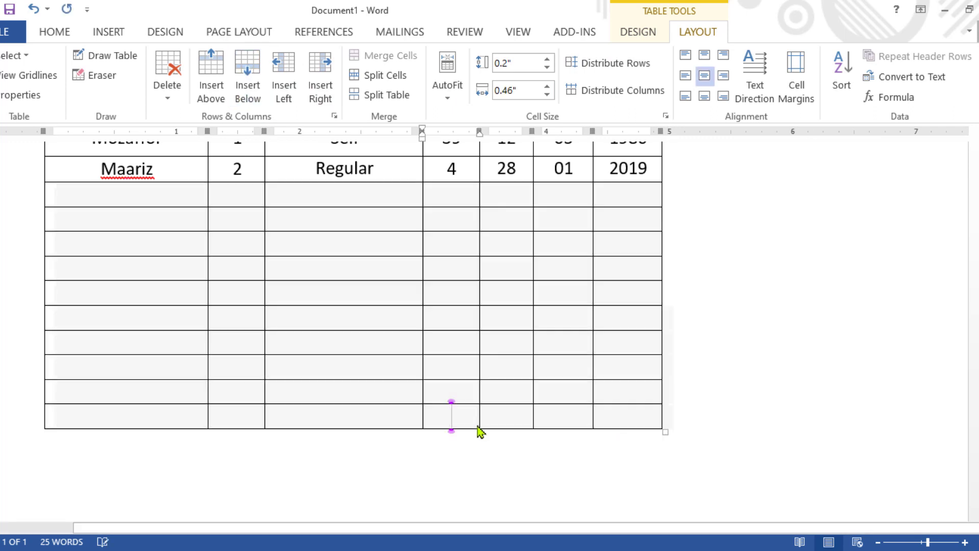
pyautogui.moveTo(127, 197)
pyautogui.mouseDown()
pyautogui.moveTo(416, 363)
pyautogui.moveTo(585, 421)
pyautogui.mouseUp()
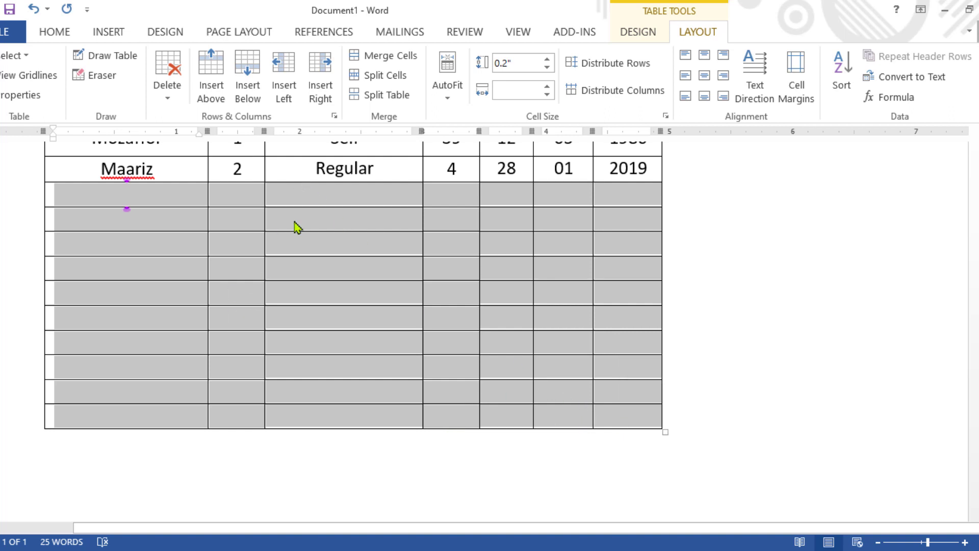
pyautogui.click(252, 97)
pyautogui.scroll(-3, 403, 332)
pyautogui.scroll(-3, 398, 334)
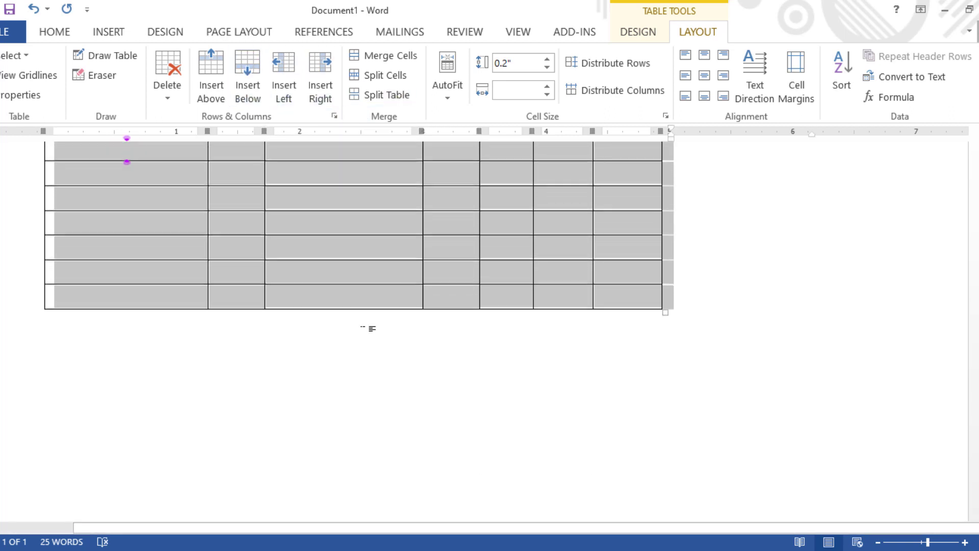
pyautogui.click(367, 328)
pyautogui.scroll(2, 120, 300)
pyautogui.moveTo(112, 324); pyautogui.dragTo(656, 423)
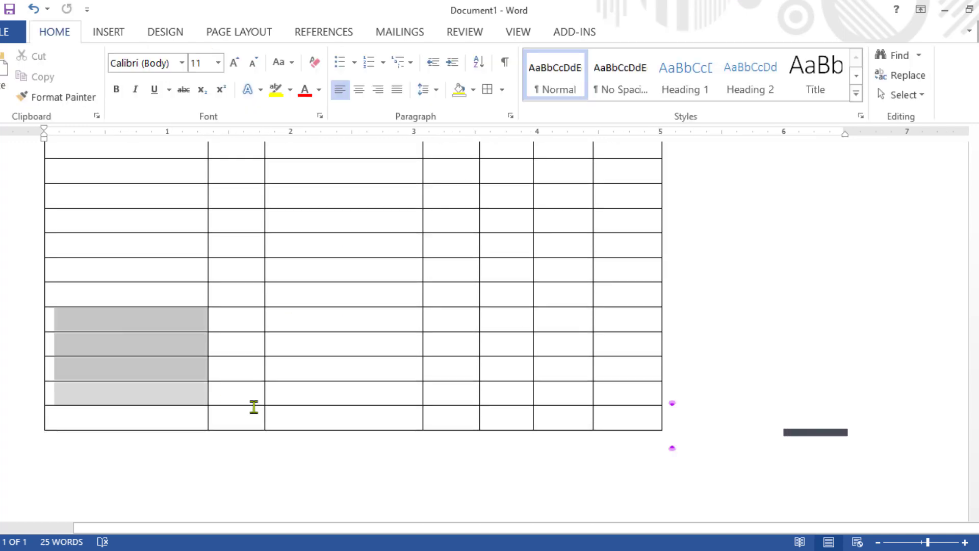
pyautogui.click(564, 393)
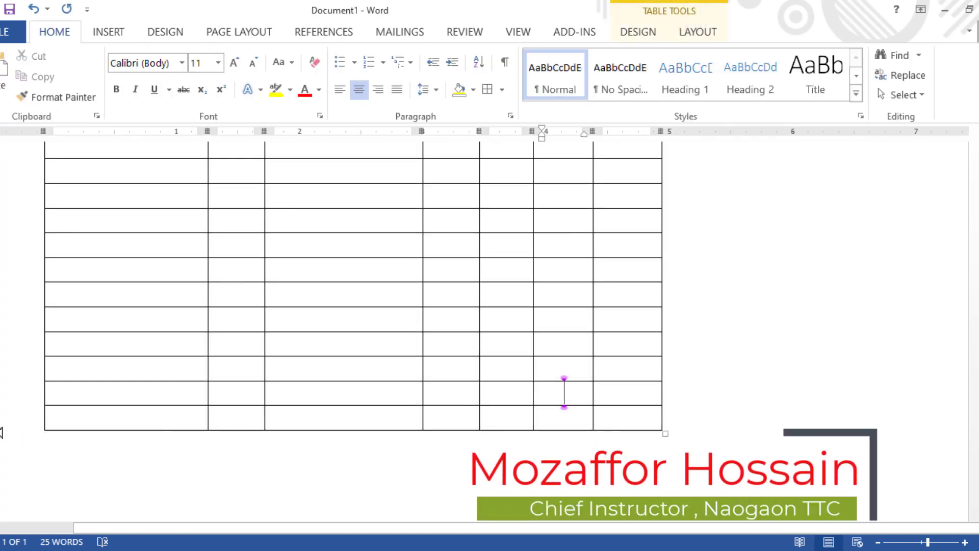
# - Keep extending the table with empty rows below the last row until it fills the page
pyautogui.click(33, 422)
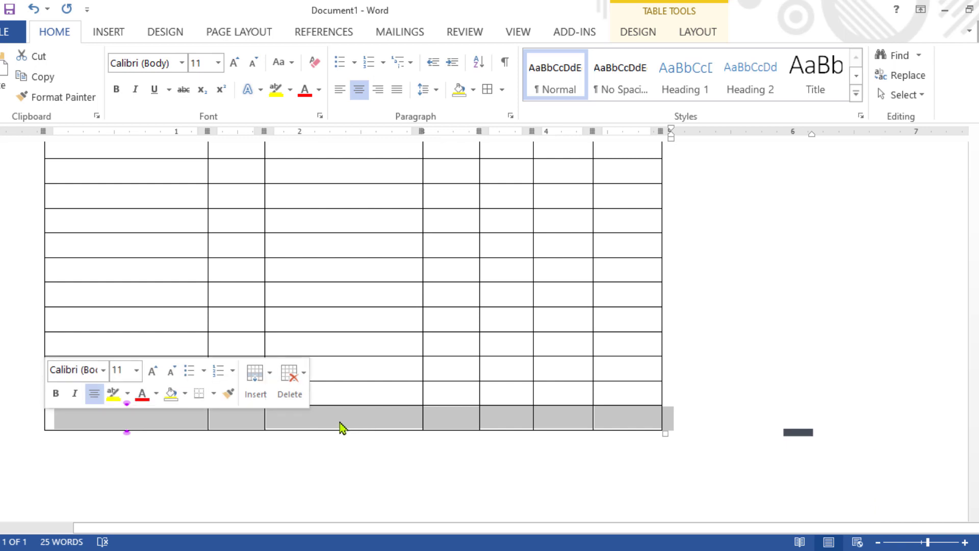
pyautogui.click(272, 374)
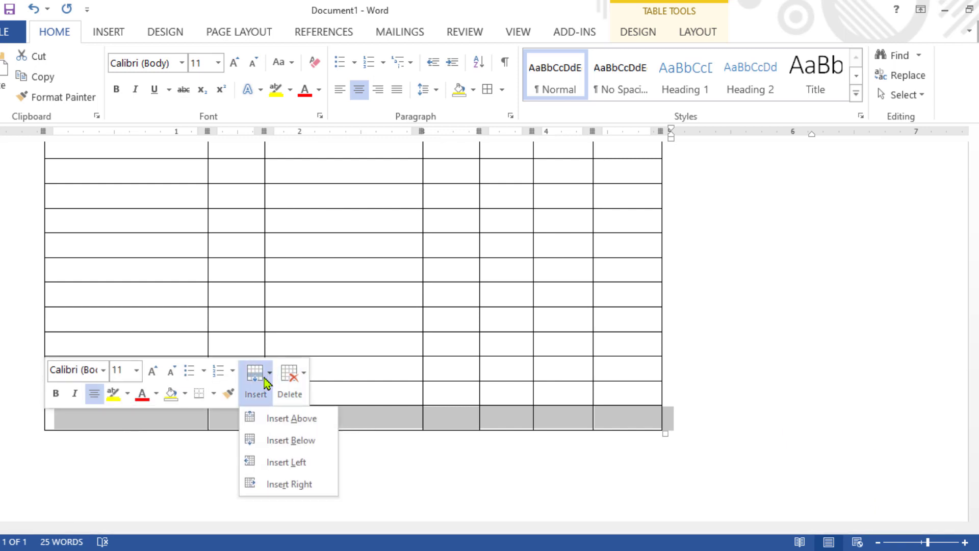
pyautogui.click(301, 440)
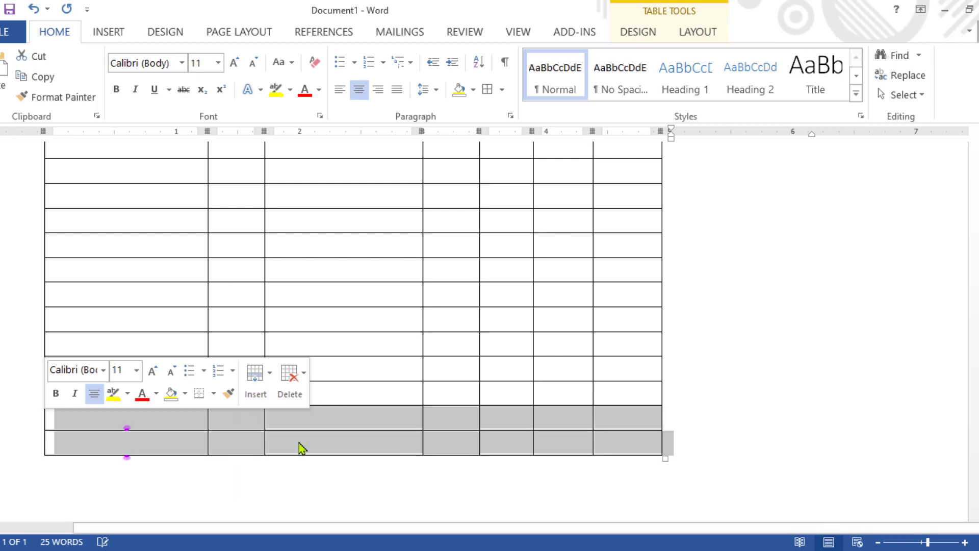
pyautogui.click(638, 444)
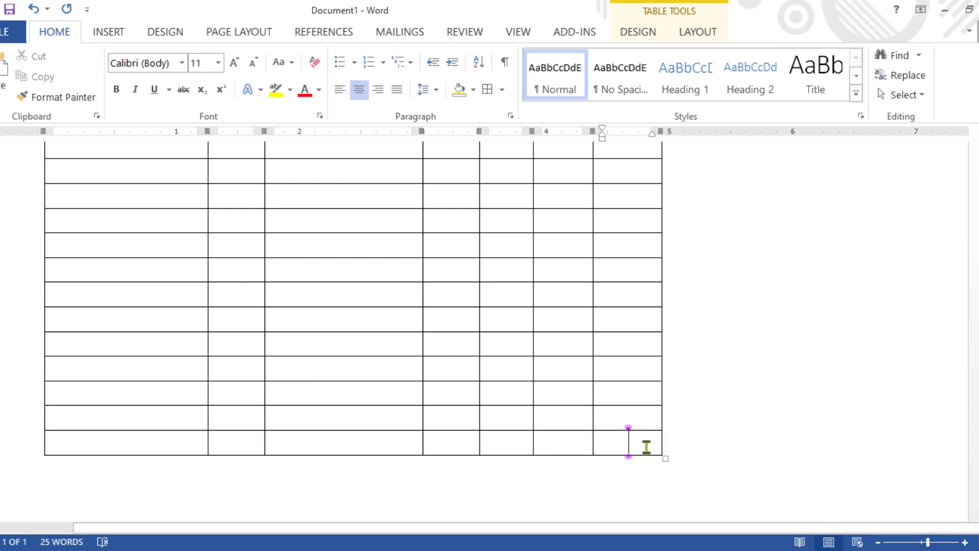
pyautogui.press('Tab')
pyautogui.scroll(-4, 661, 482)
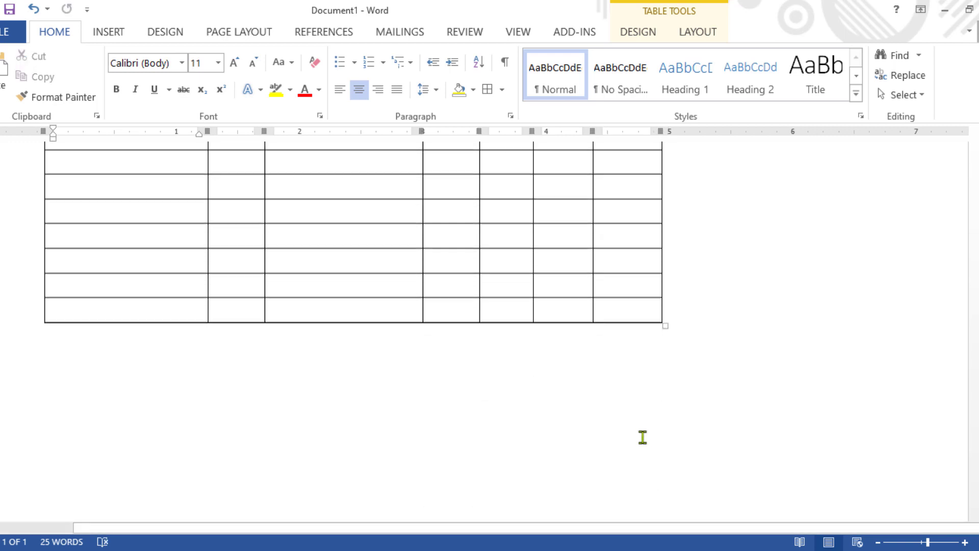
pyautogui.click(641, 337)
pyautogui.press('Tab')
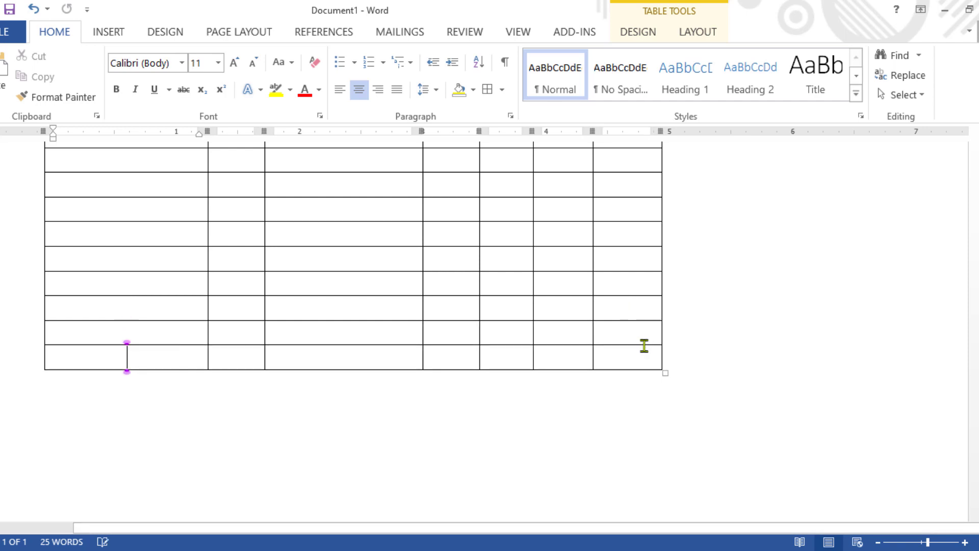
pyautogui.click(646, 355)
pyautogui.press('Tab')
pyautogui.click(652, 380)
pyautogui.press('Tab')
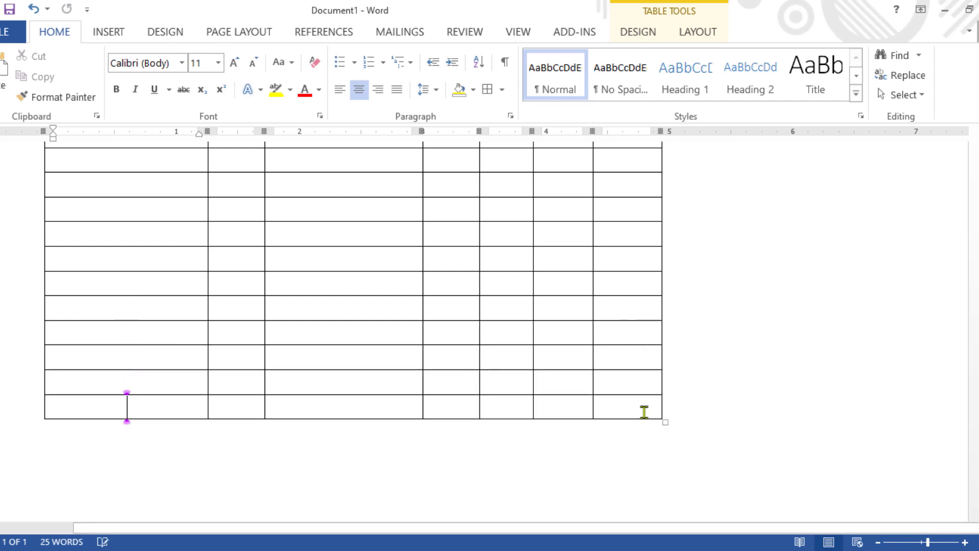
pyautogui.click(645, 408)
pyautogui.press('Tab')
pyautogui.press('Tab')
pyautogui.click(641, 432)
pyautogui.press('Tab')
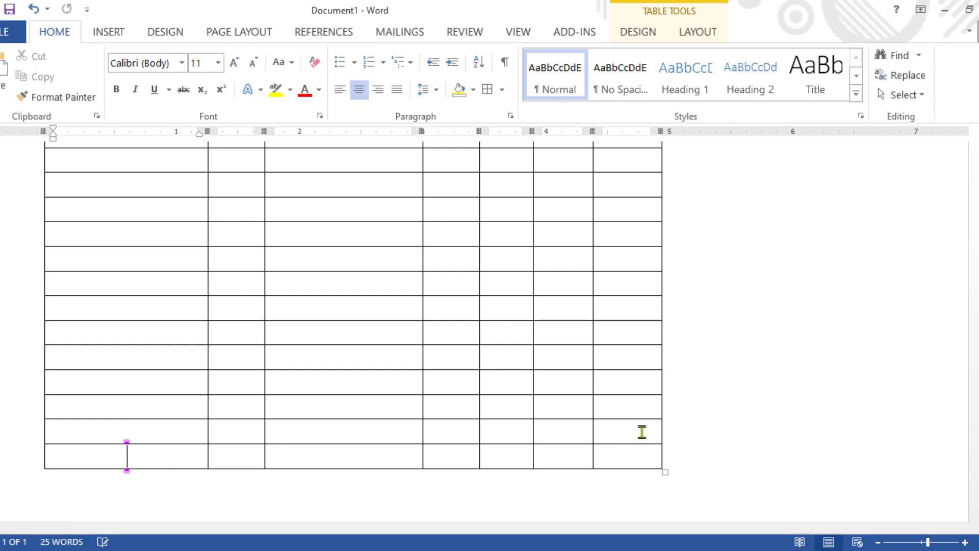
pyautogui.scroll(-3, 647, 357)
pyautogui.press('Tab')
pyautogui.press('Tab')
pyautogui.press('Tab')
pyautogui.press('Tab')
pyautogui.press('Tab')
pyautogui.press('Tab')
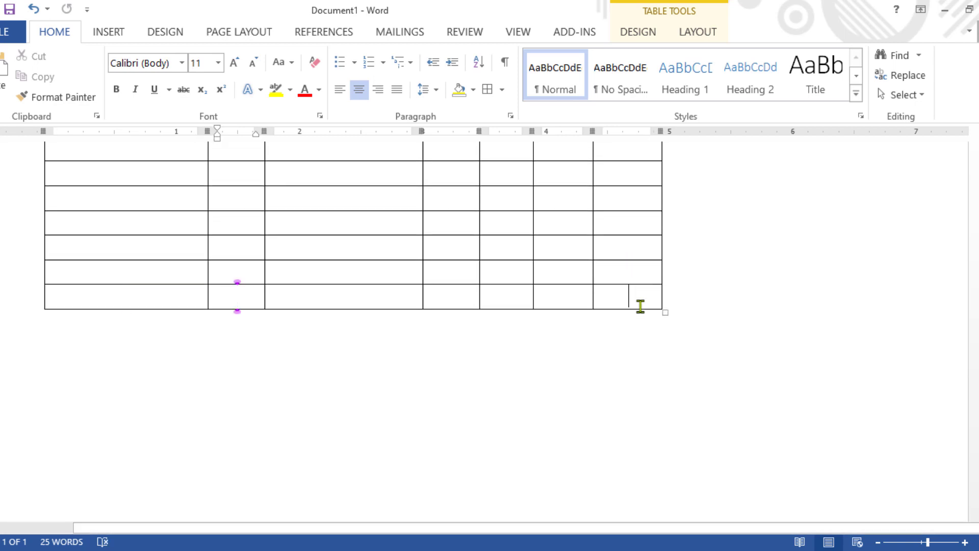
pyautogui.press('Tab')
pyautogui.press('Tab')
pyautogui.press('Tab')
pyautogui.press('Tab')
pyautogui.press('Tab')
pyautogui.press('Tab')
pyautogui.scroll(3, 607, 372)
pyautogui.scroll(5, 590, 317)
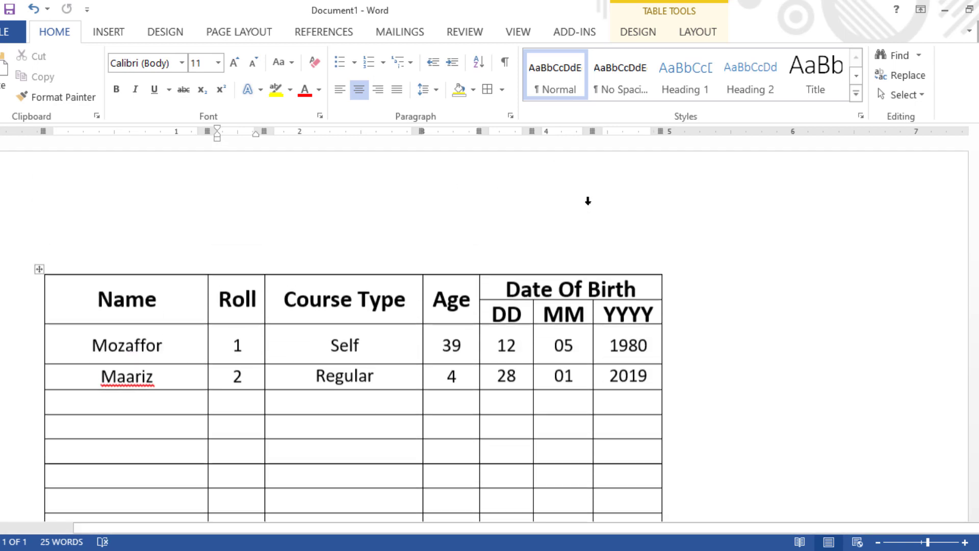
pyautogui.scroll(-5, 586, 201)
pyautogui.scroll(-4, 620, 378)
pyautogui.scroll(-5, 620, 448)
pyautogui.scroll(10, 612, 424)
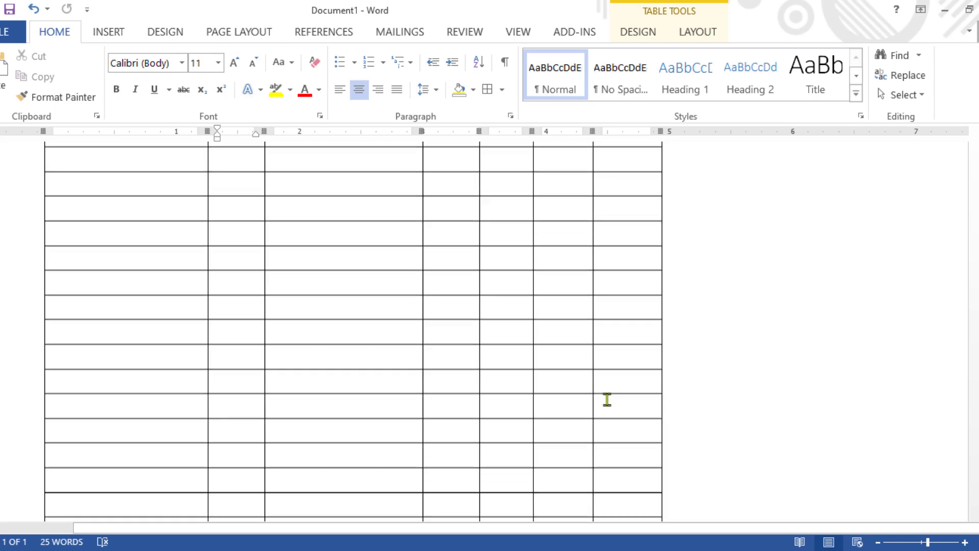
pyautogui.scroll(-1, 510, 367)
# - Choose A4 paper size and Narrow 0.5" margins from Page Layout
pyautogui.click(242, 32)
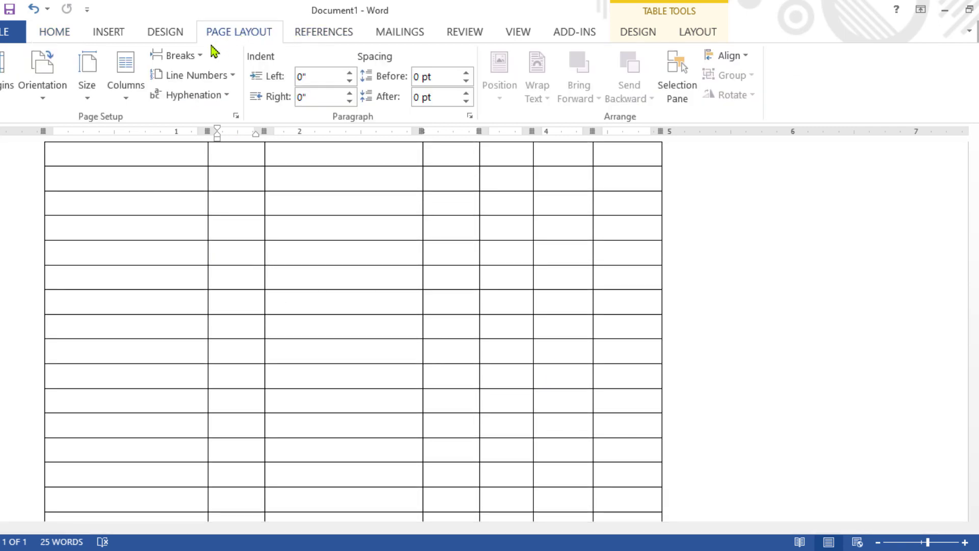
pyautogui.click(87, 87)
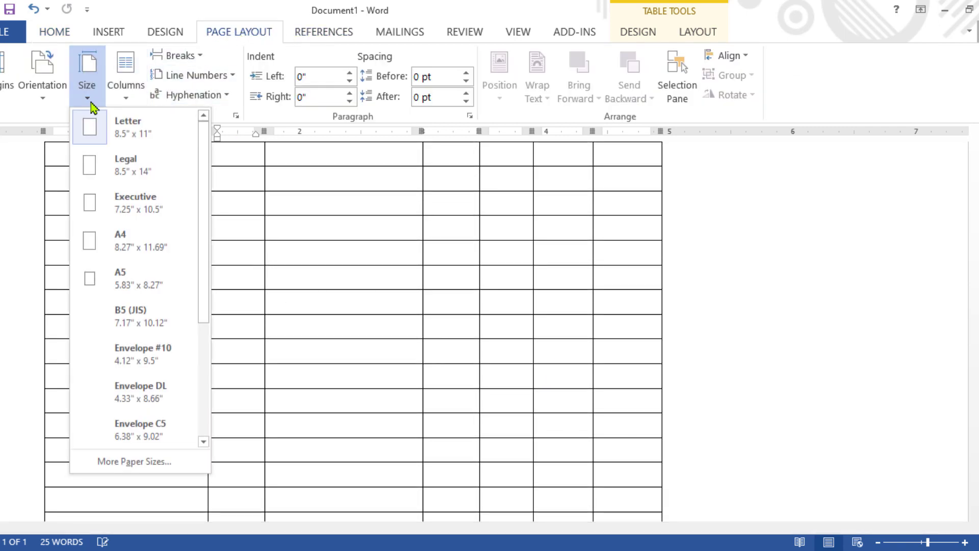
pyautogui.click(123, 249)
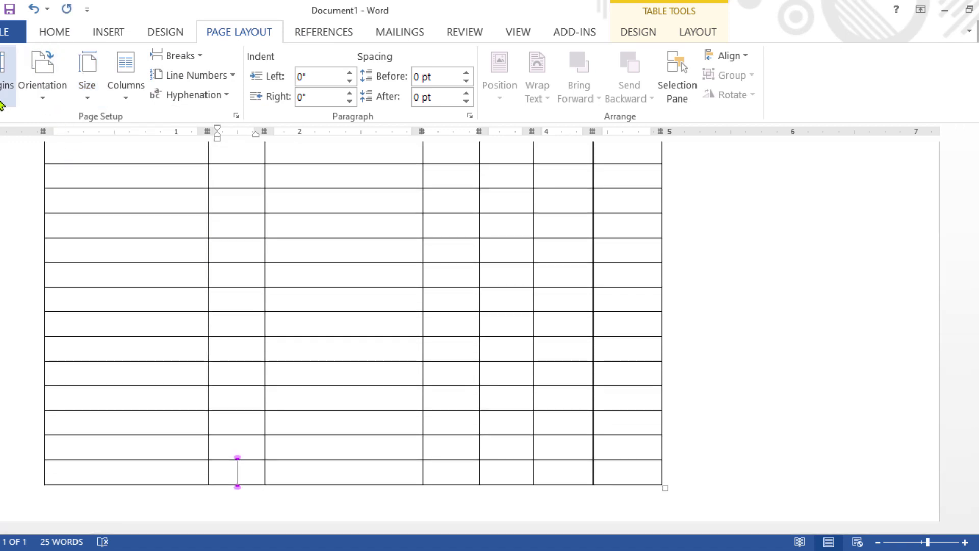
pyautogui.click(6, 81)
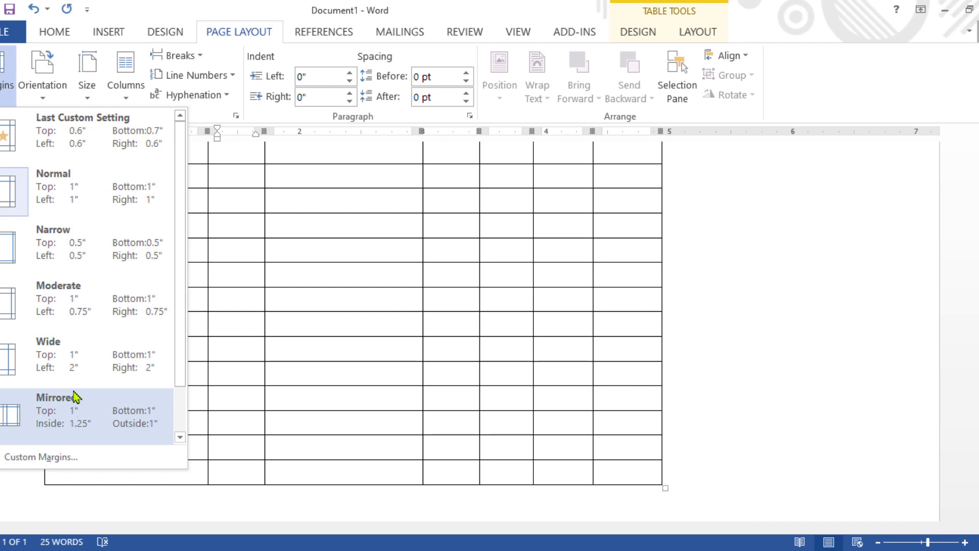
pyautogui.click(76, 253)
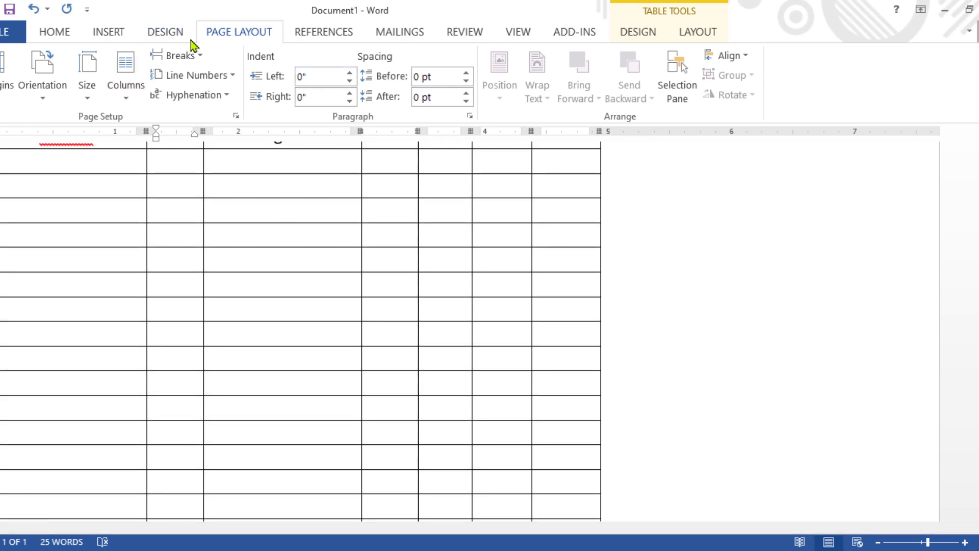
pyautogui.click(53, 34)
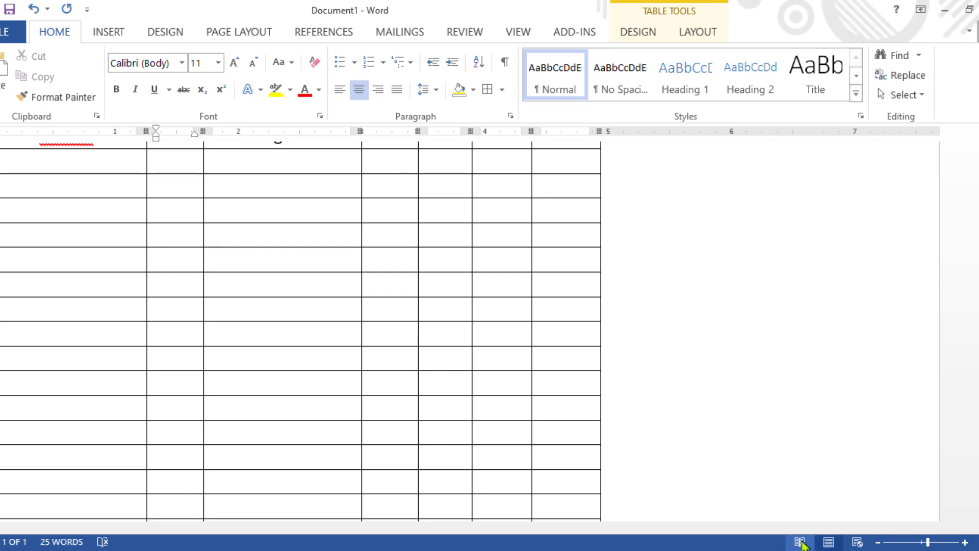
pyautogui.click(800, 543)
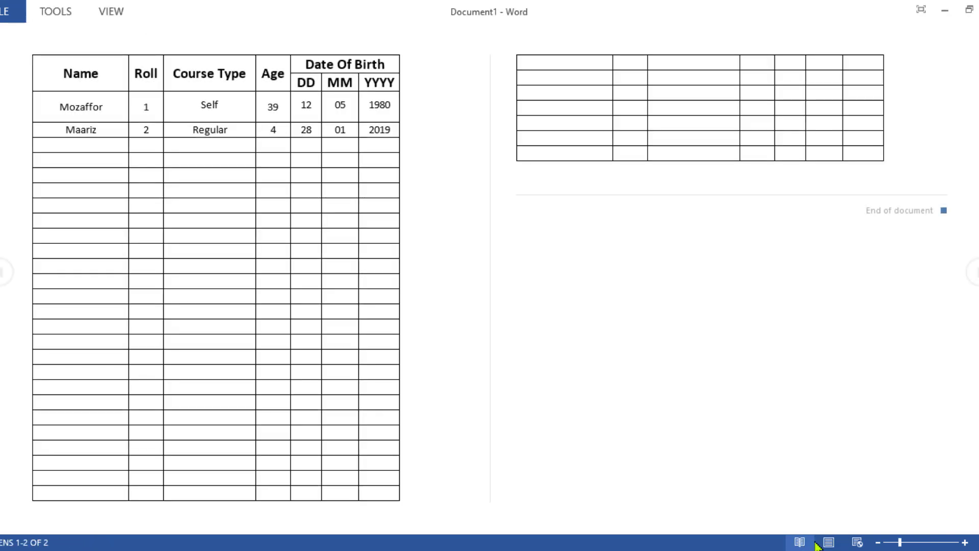
pyautogui.click(857, 542)
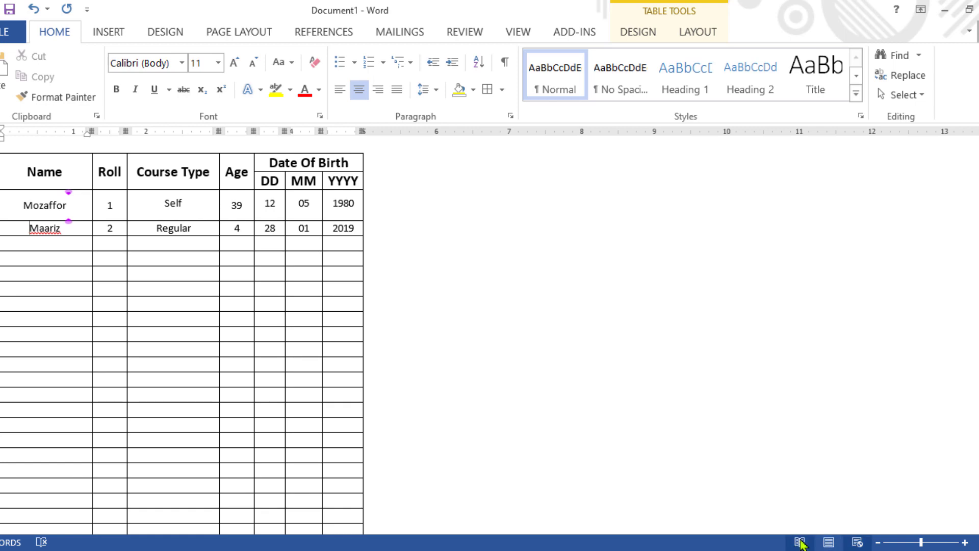
pyautogui.click(799, 542)
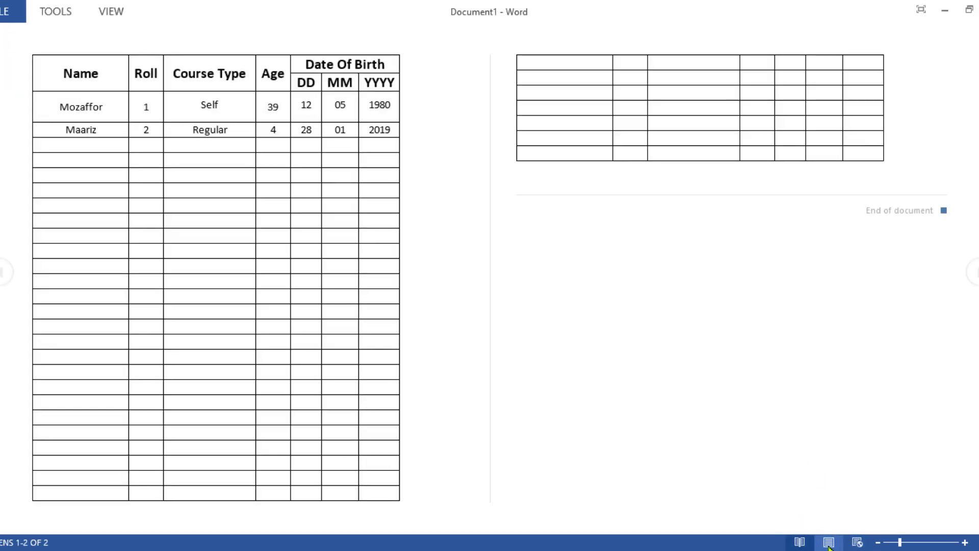
pyautogui.click(830, 544)
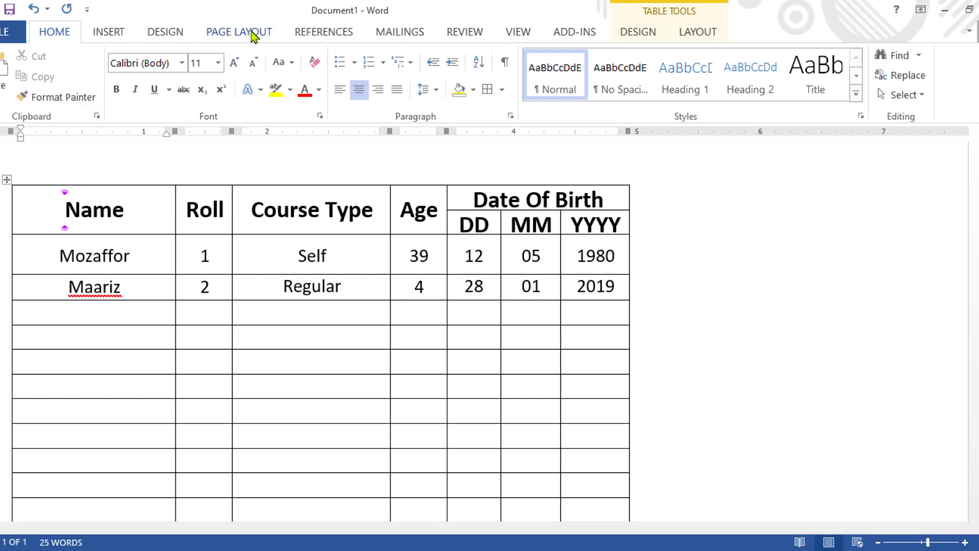
# - Set the page orientation to Portrait
pyautogui.click(251, 37)
pyautogui.click(53, 102)
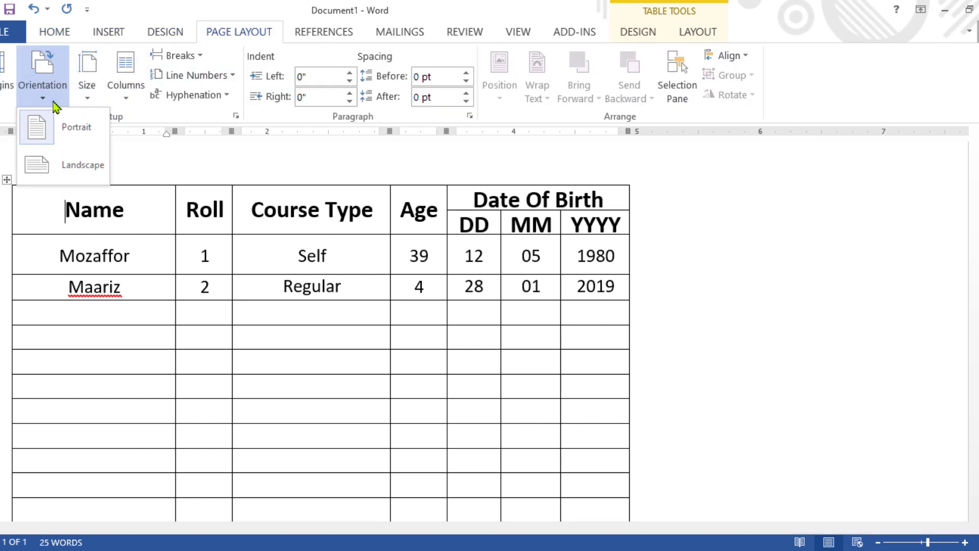
pyautogui.click(69, 131)
pyautogui.scroll(1, 662, 365)
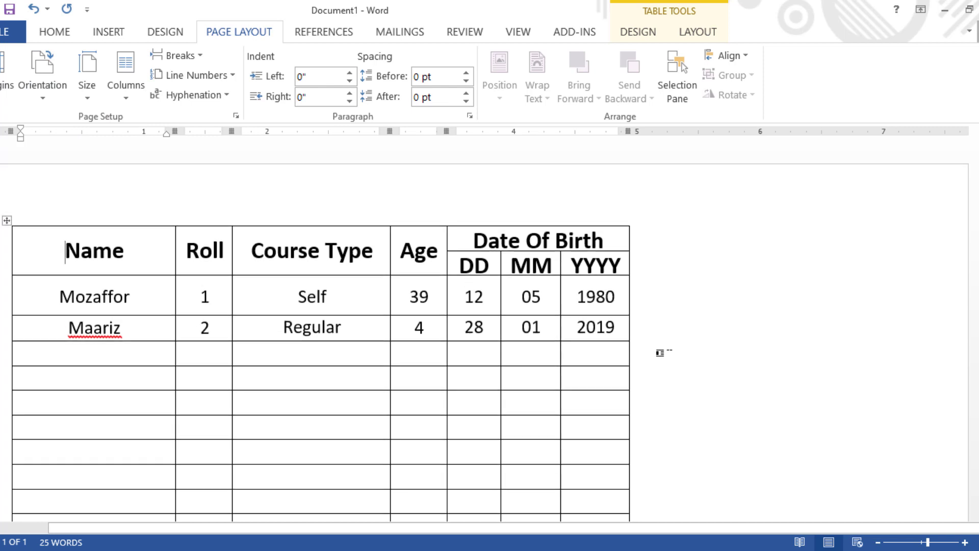
pyautogui.scroll(-3, 860, 374)
pyautogui.scroll(-4, 875, 411)
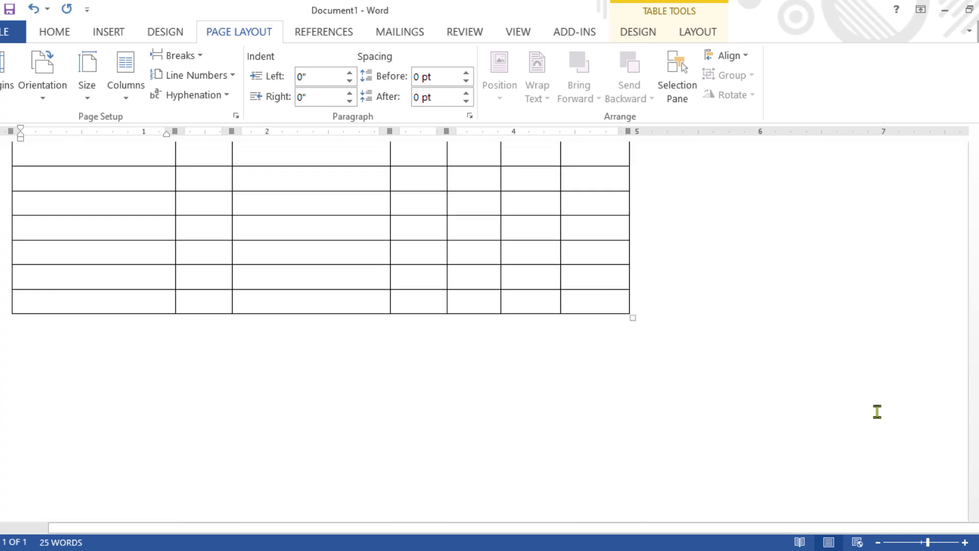
pyautogui.scroll(1, 714, 459)
pyautogui.scroll(3, 607, 504)
# - Add three empty rows at the table's bottom, then select all and press Delete
pyautogui.moveTo(591, 530); pyautogui.dragTo(416, 543)
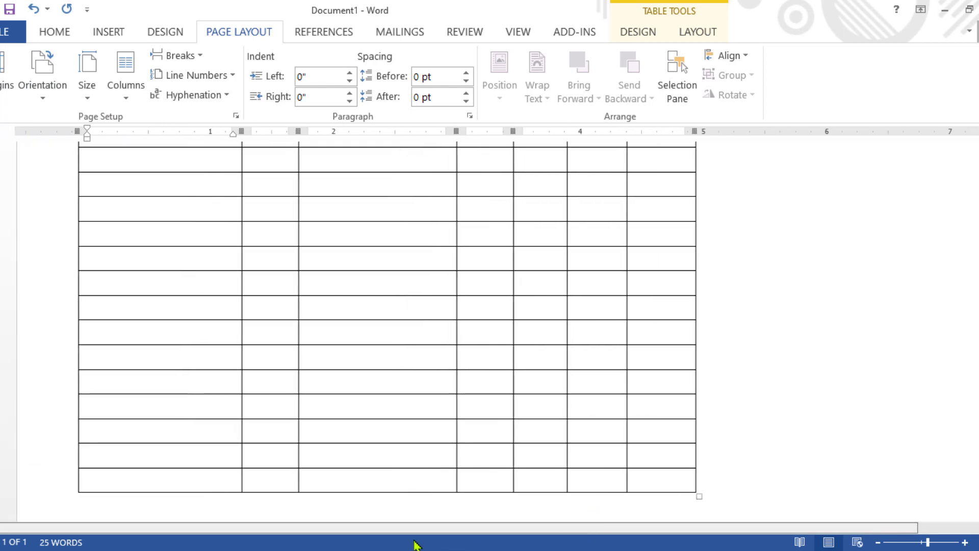
pyautogui.scroll(1, 420, 409)
pyautogui.scroll(-2, 748, 448)
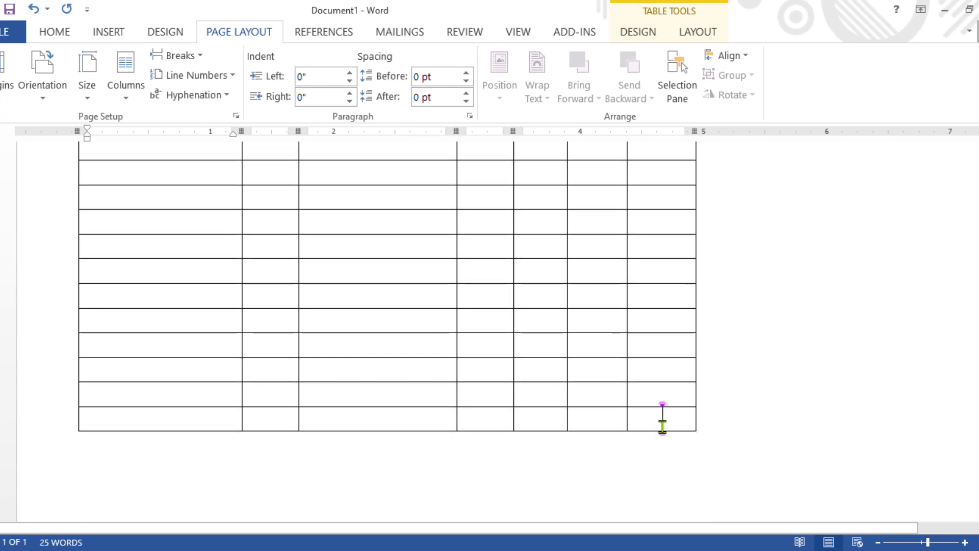
pyautogui.press('Tab')
pyautogui.click(680, 442)
pyautogui.press('Tab')
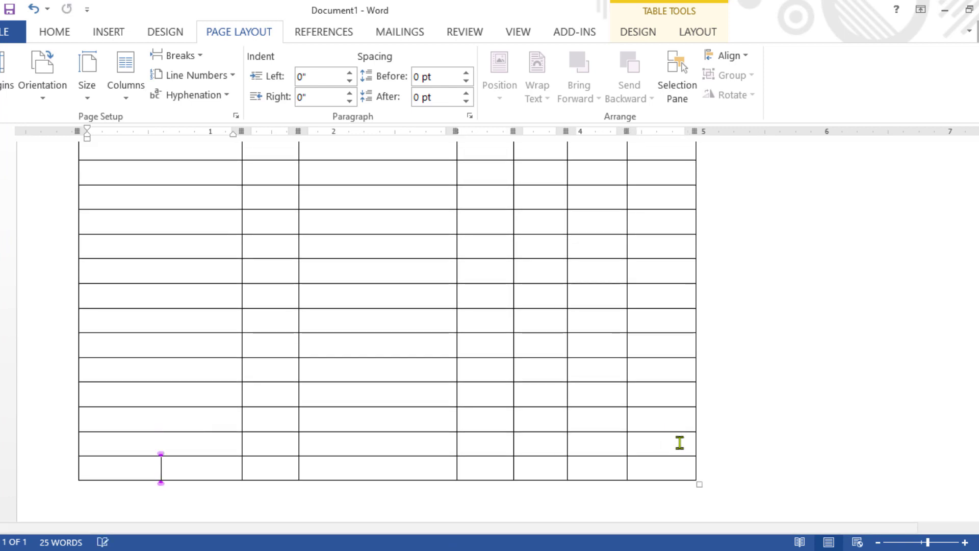
pyautogui.press('Tab')
pyautogui.press('Tab')
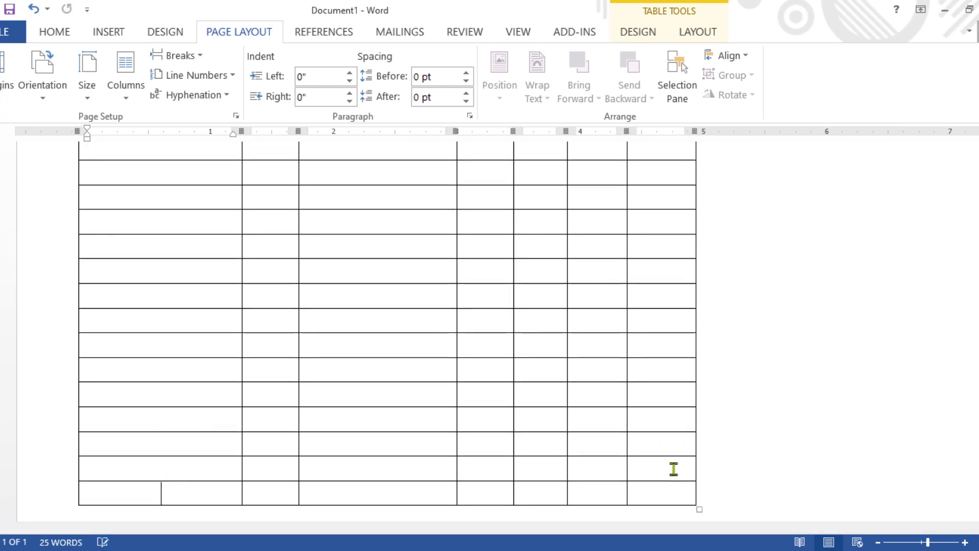
pyautogui.scroll(-6, 660, 263)
pyautogui.scroll(5, 206, 163)
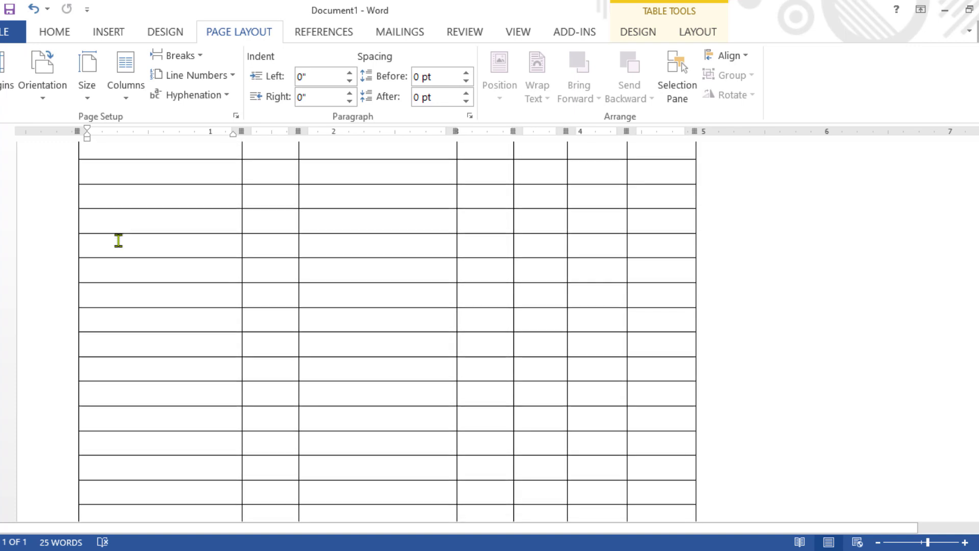
pyautogui.hotkey('ctrl', 'a')
pyautogui.press('Delete')
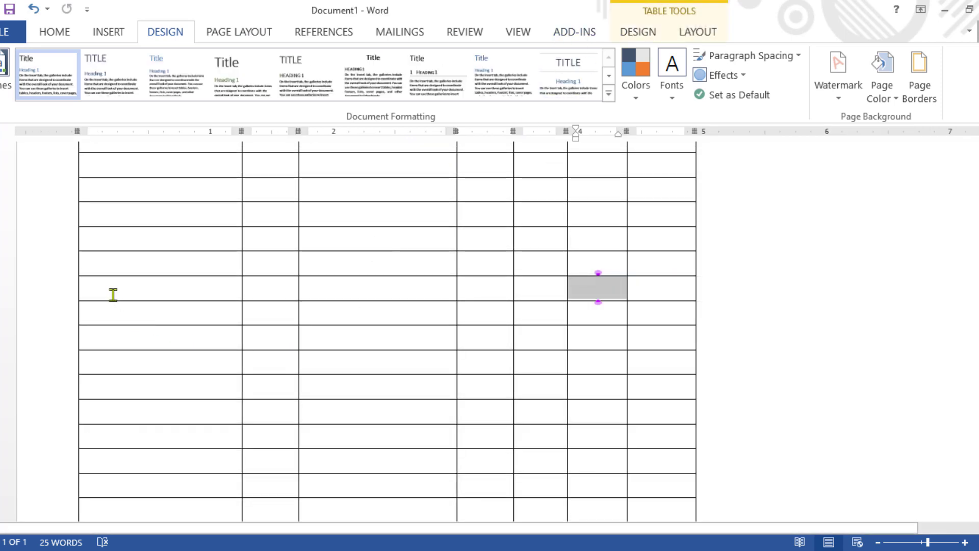
# - Select the blank table rows and insert another batch of empty rows below them
pyautogui.moveTo(109, 288)
pyautogui.mouseDown()
pyautogui.moveTo(629, 491)
pyautogui.moveTo(647, 452)
pyautogui.mouseUp()
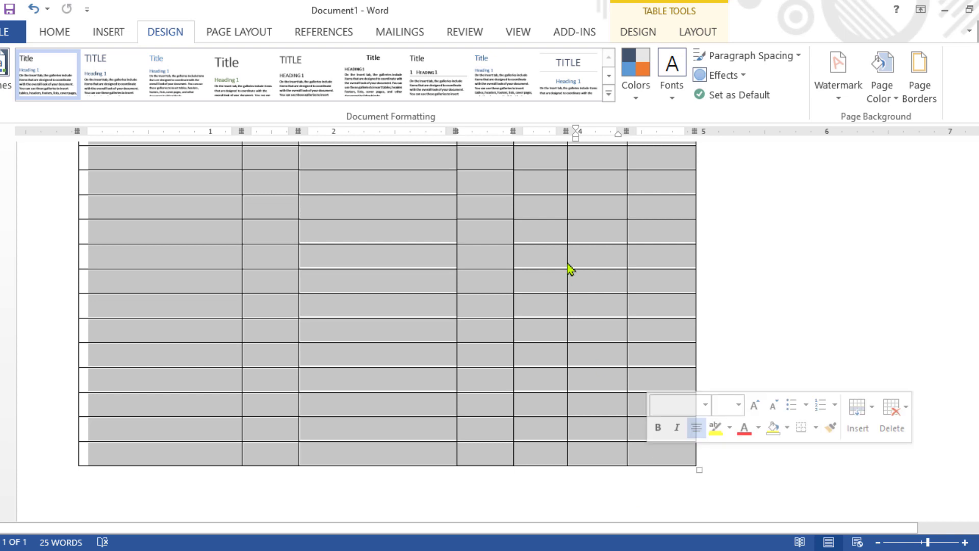
pyautogui.click(696, 34)
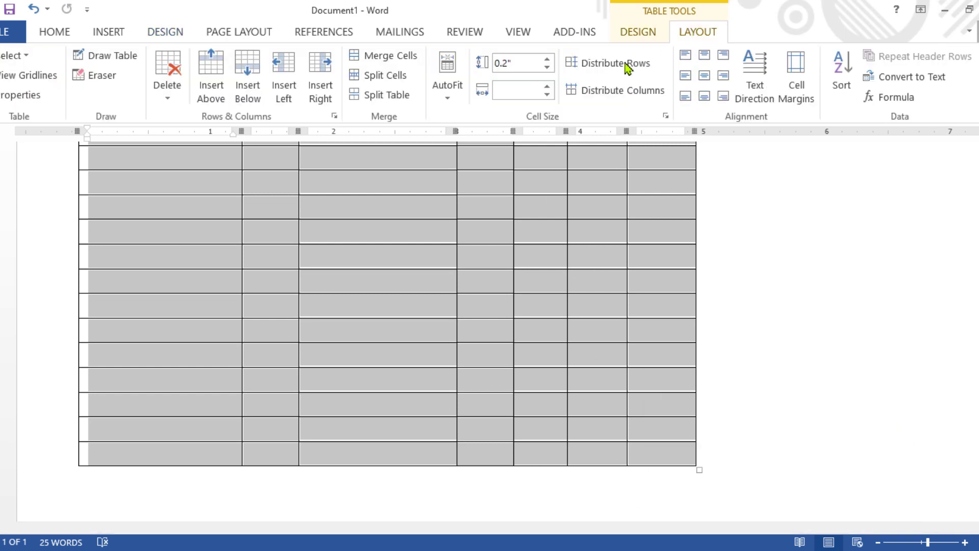
pyautogui.click(249, 100)
pyautogui.scroll(-5, 466, 387)
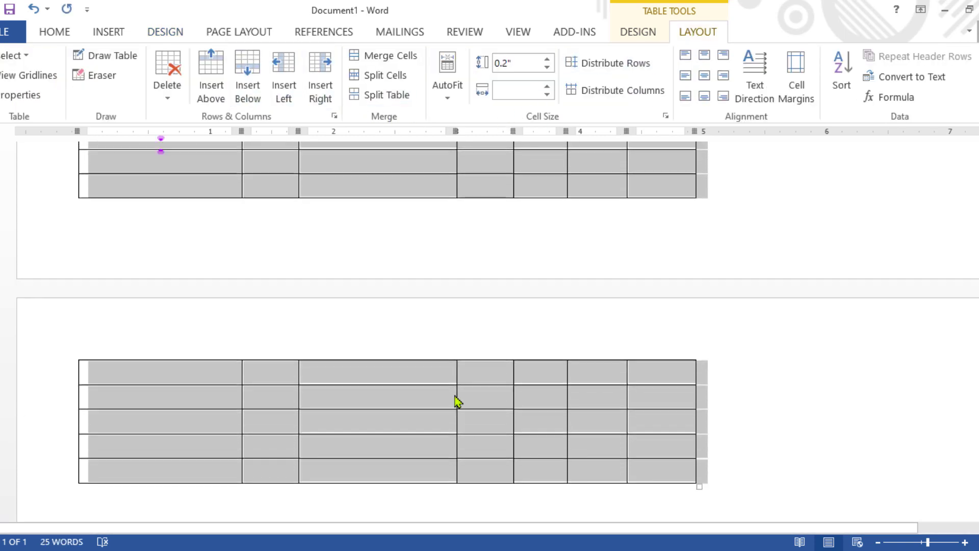
pyautogui.click(383, 400)
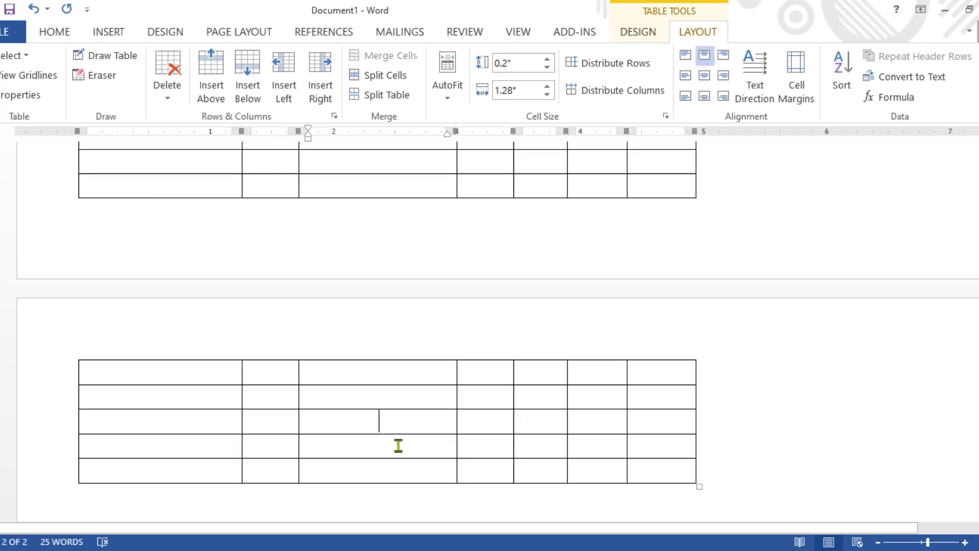
pyautogui.scroll(10, 403, 441)
pyautogui.scroll(5, 406, 439)
pyautogui.scroll(2, 357, 357)
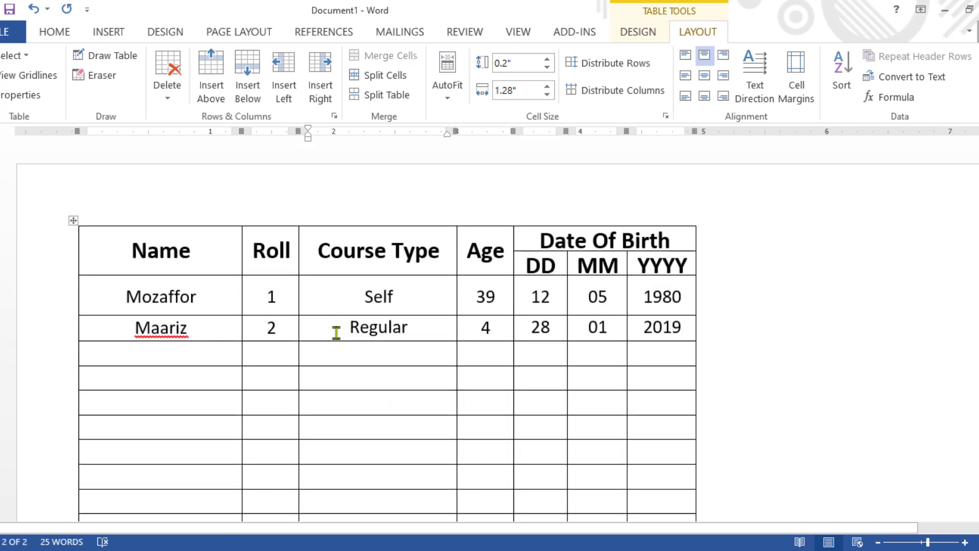
pyautogui.click(133, 250)
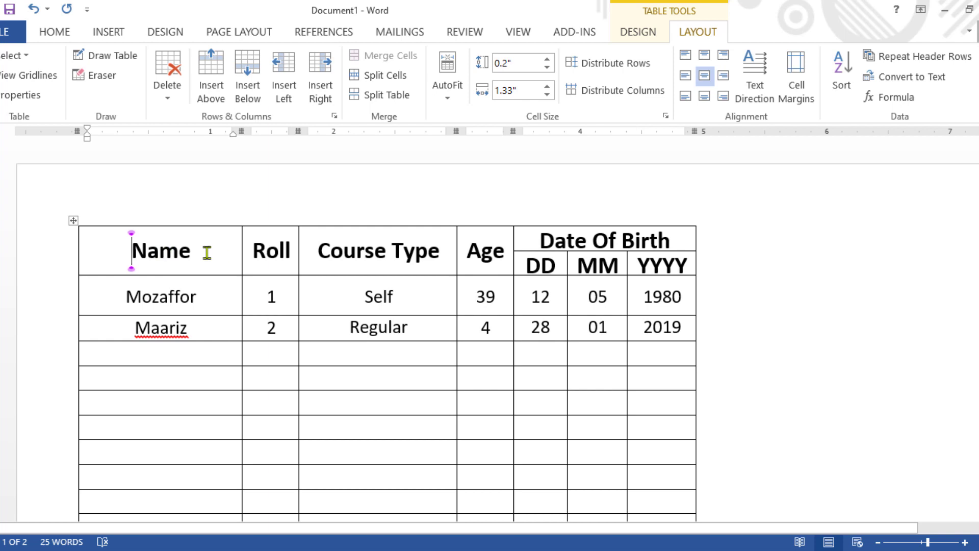
pyautogui.moveTo(132, 247); pyautogui.dragTo(586, 257)
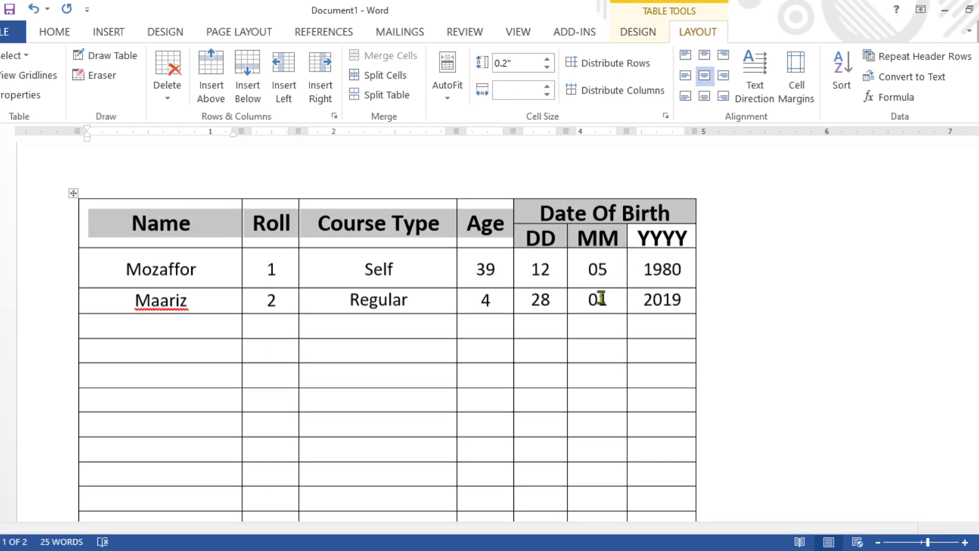
pyautogui.scroll(-5, 552, 383)
pyautogui.scroll(-1, 540, 403)
pyautogui.scroll(-5, 537, 411)
pyautogui.scroll(-5, 409, 333)
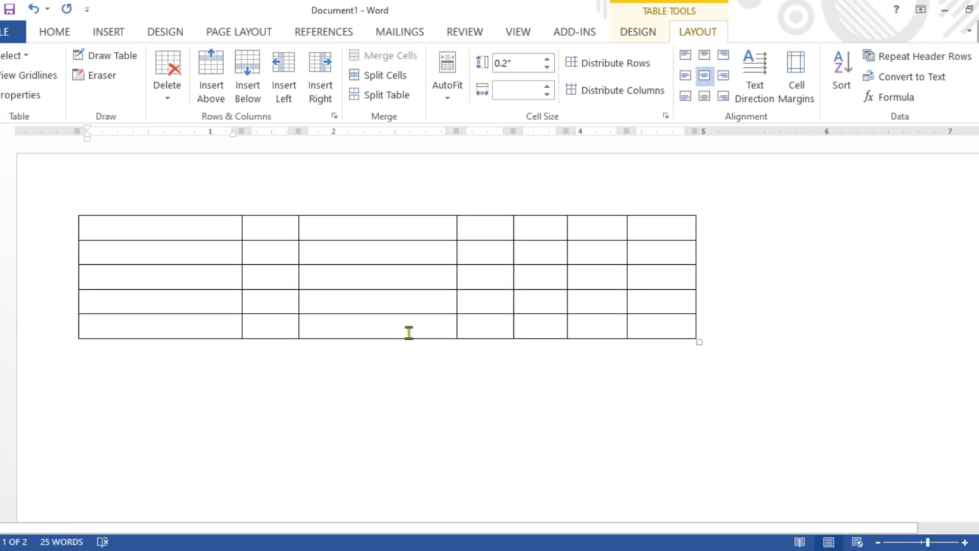
pyautogui.scroll(2, 398, 325)
pyautogui.scroll(1, 398, 325)
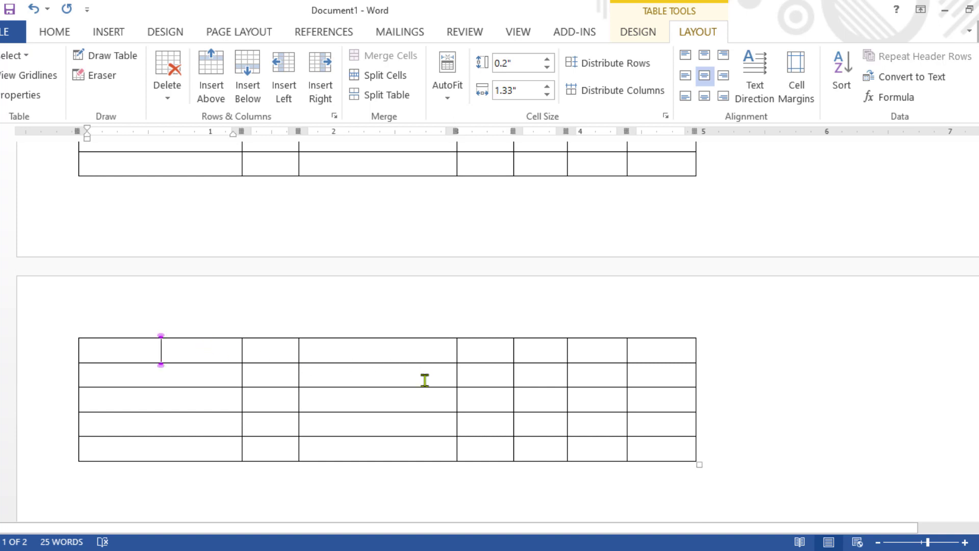
pyautogui.scroll(5, 473, 369)
pyautogui.scroll(5, 466, 341)
pyautogui.scroll(5, 461, 332)
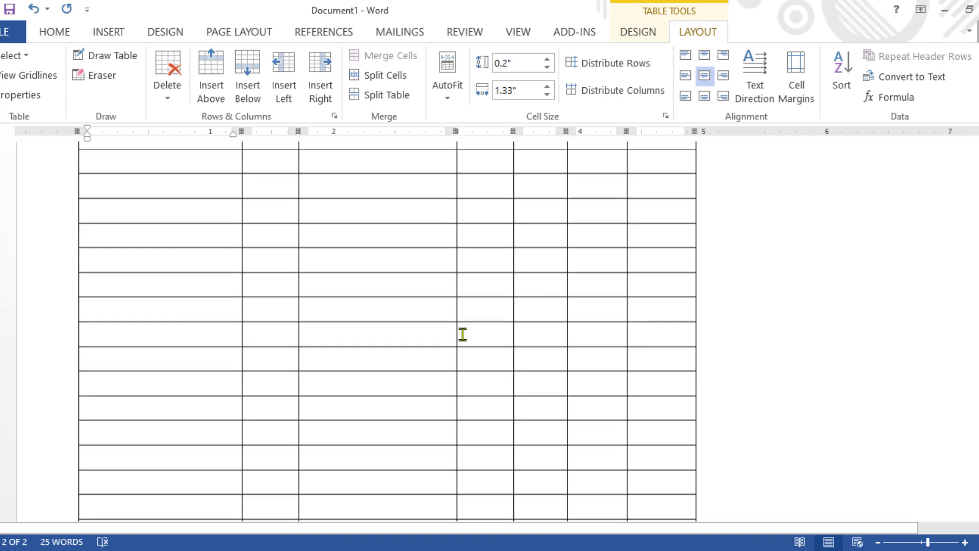
pyautogui.scroll(5, 510, 255)
pyautogui.scroll(1, 576, 192)
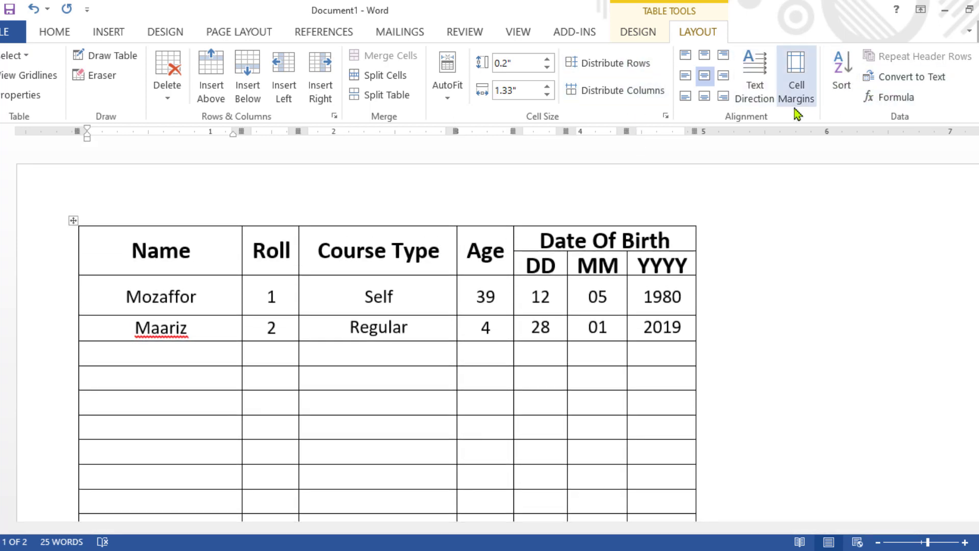
pyautogui.click(638, 32)
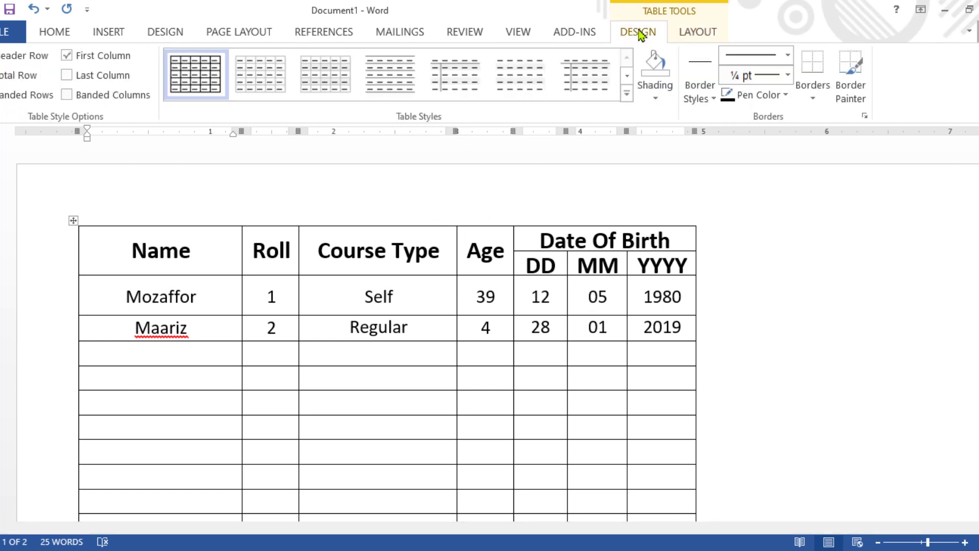
pyautogui.click(707, 34)
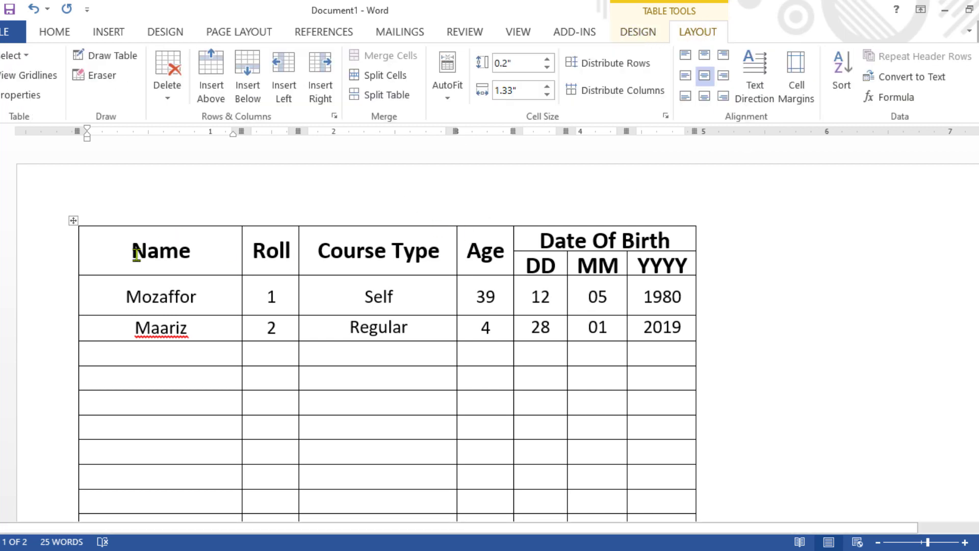
# - Turn on Repeat Header Rows for the Name–Date Of Birth header row and check page two
pyautogui.moveTo(134, 250); pyautogui.dragTo(641, 266)
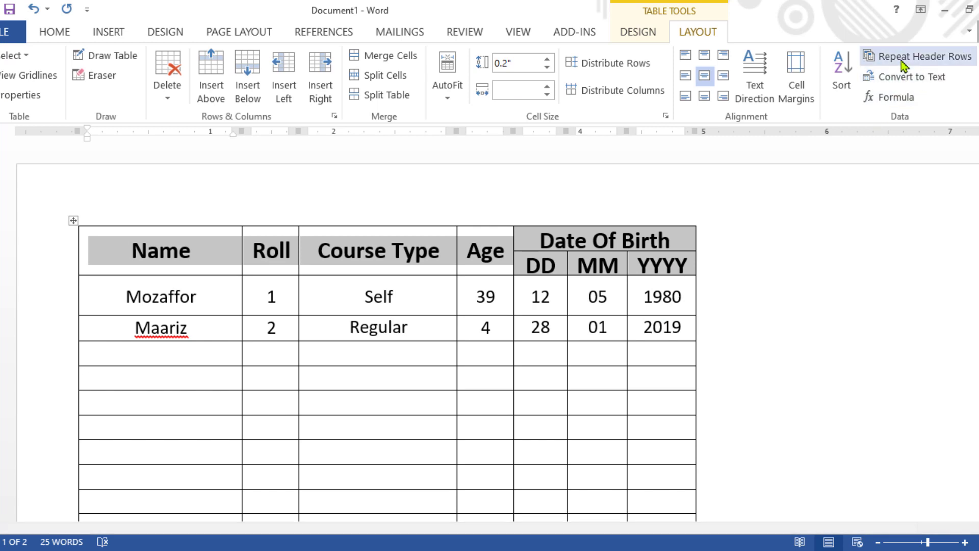
pyautogui.click(903, 57)
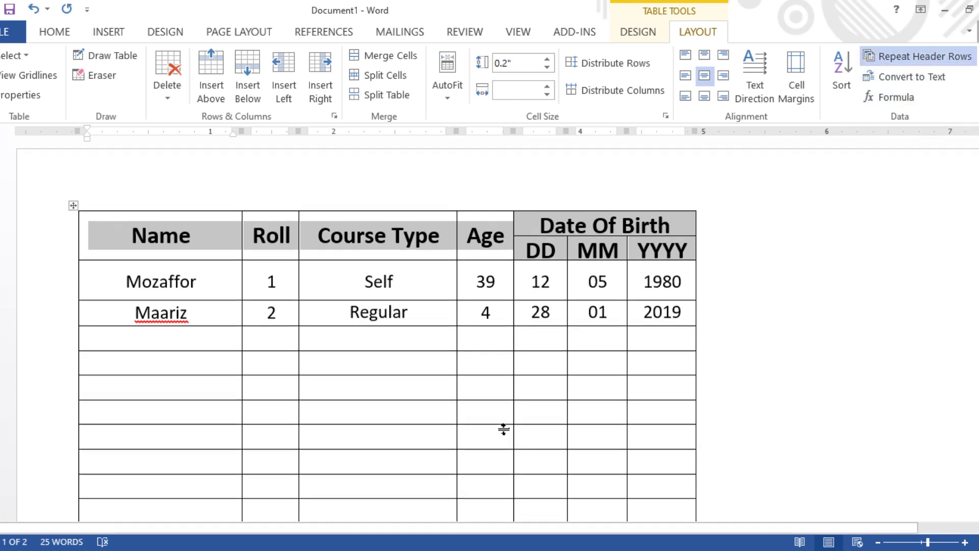
pyautogui.scroll(-5, 504, 429)
pyautogui.scroll(-5, 510, 434)
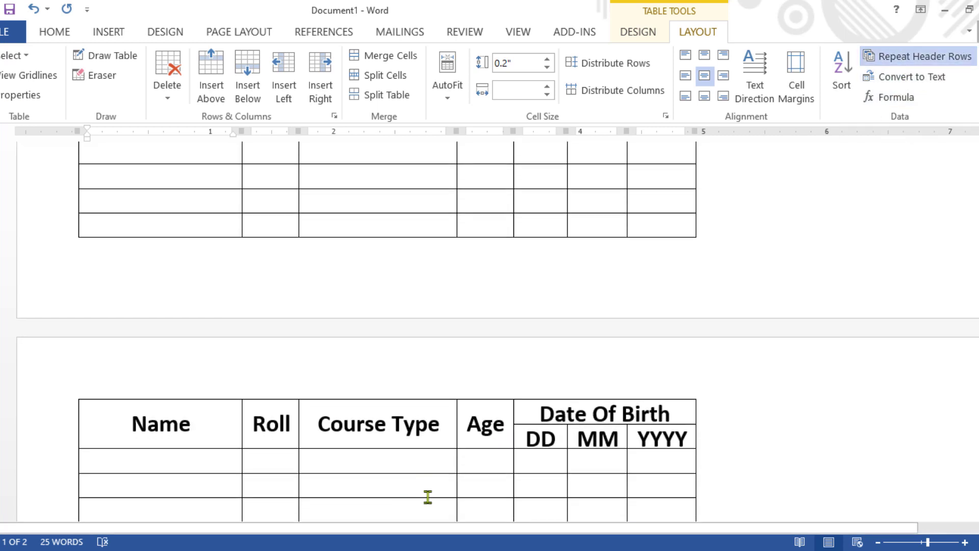
pyautogui.click(426, 492)
pyautogui.scroll(-3, 431, 483)
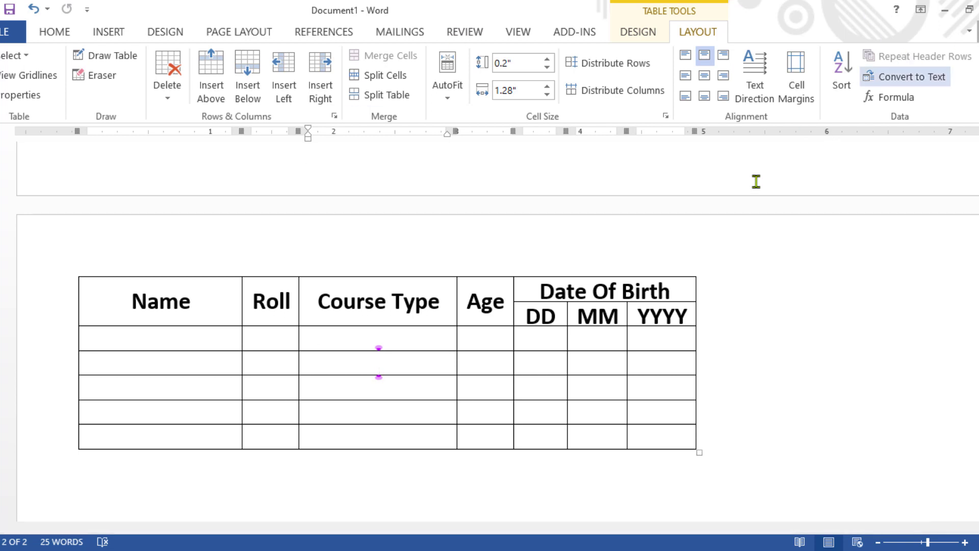
pyautogui.scroll(10, 583, 312)
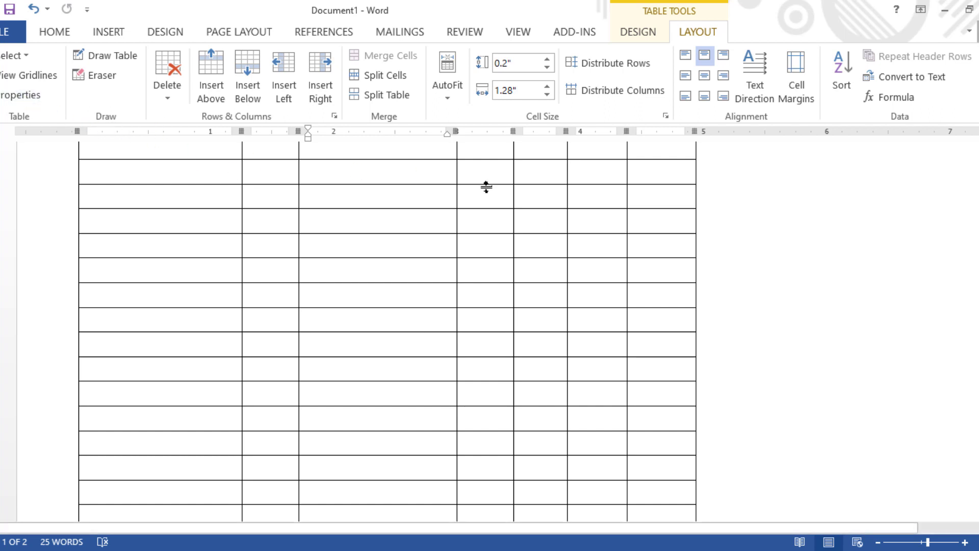
pyautogui.click(25, 59)
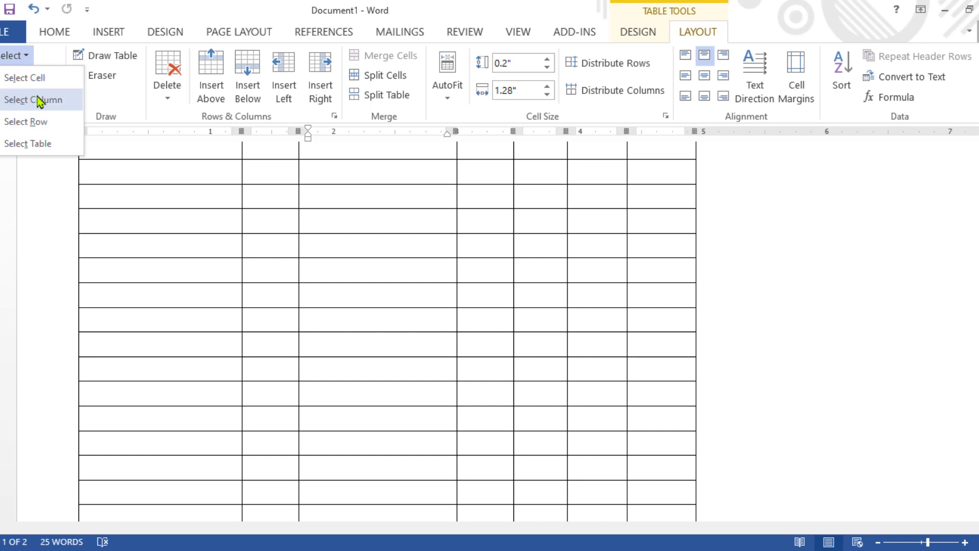
pyautogui.click(9, 81)
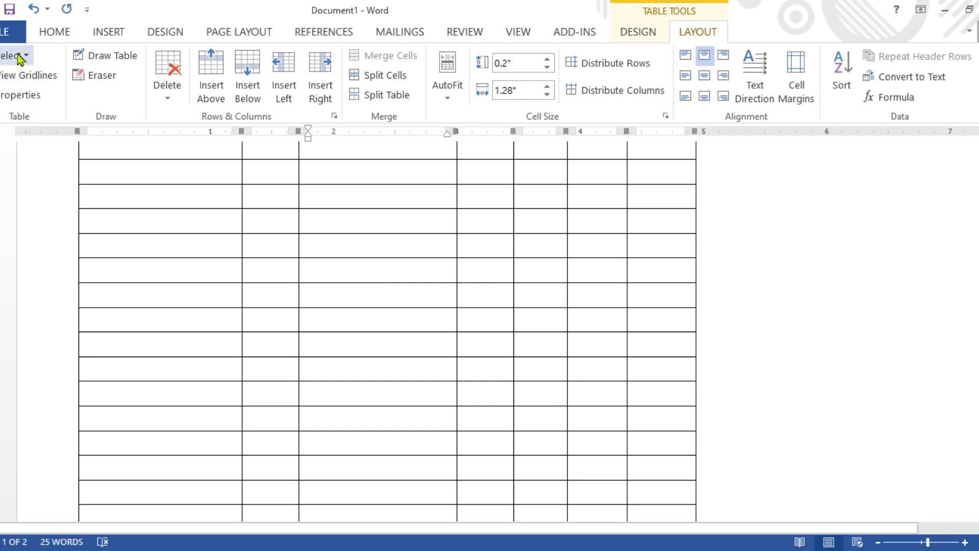
pyautogui.click(16, 56)
pyautogui.click(32, 100)
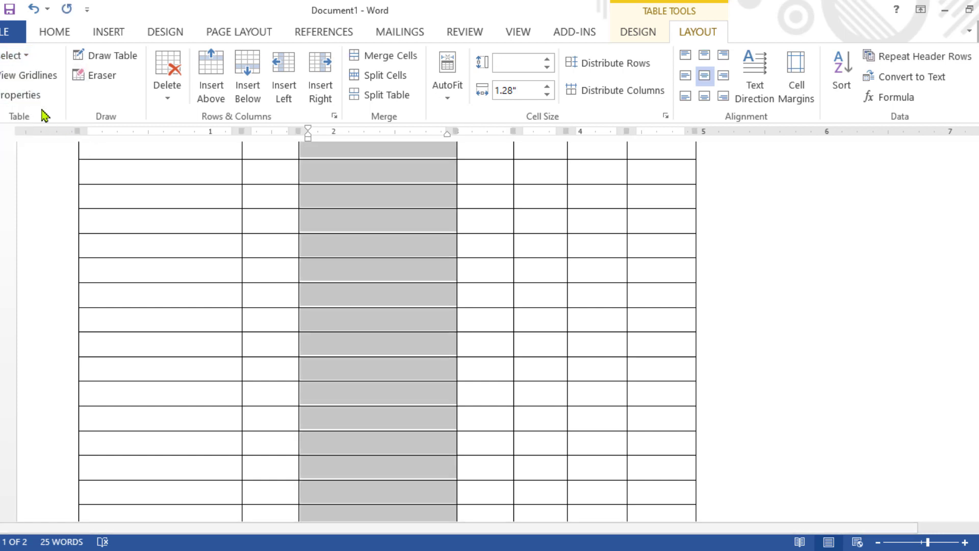
pyautogui.click(16, 56)
pyautogui.click(26, 122)
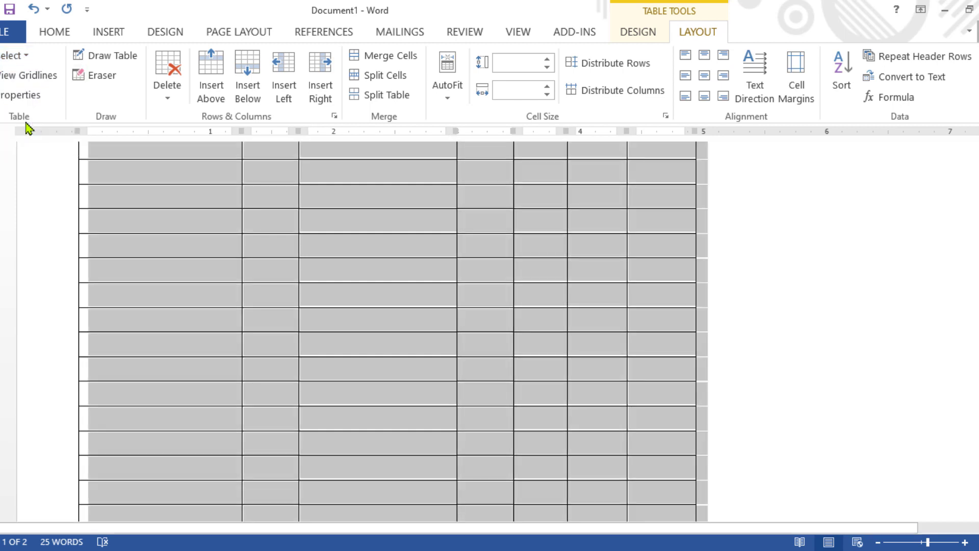
pyautogui.click(24, 61)
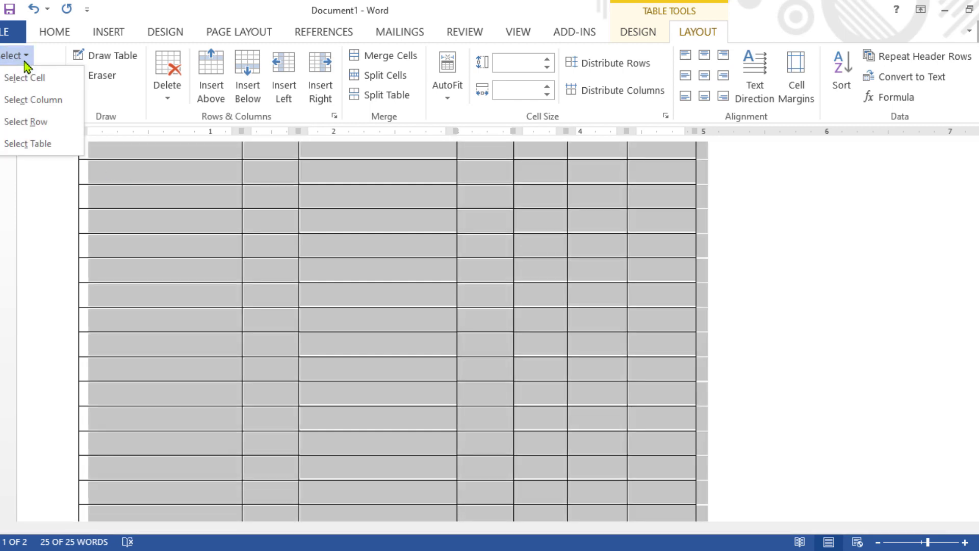
pyautogui.click(23, 147)
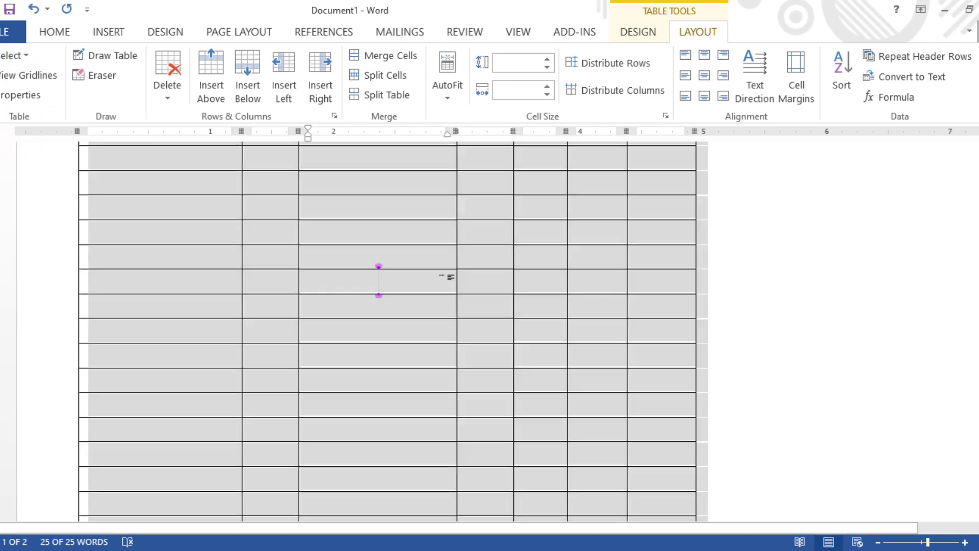
pyautogui.click(459, 277)
pyautogui.scroll(3, 561, 291)
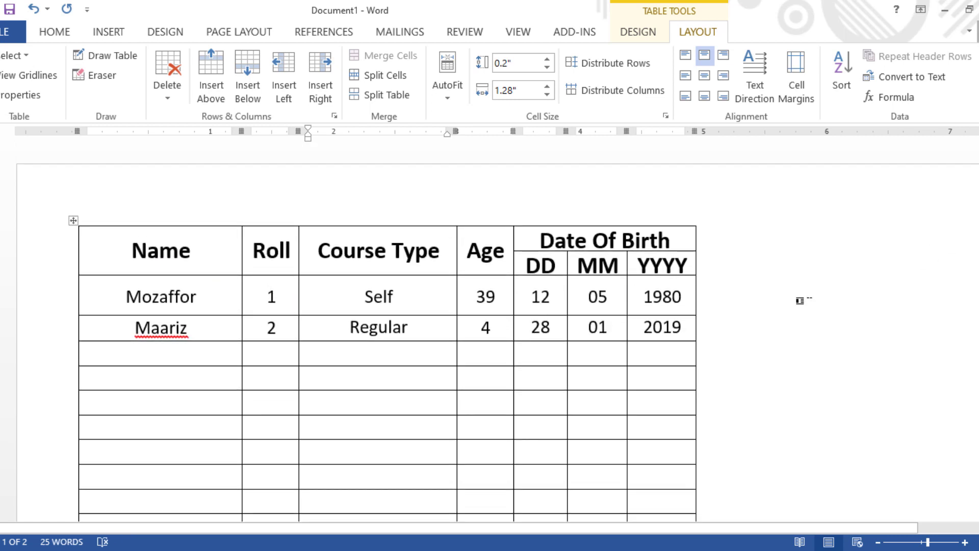
pyautogui.click(800, 301)
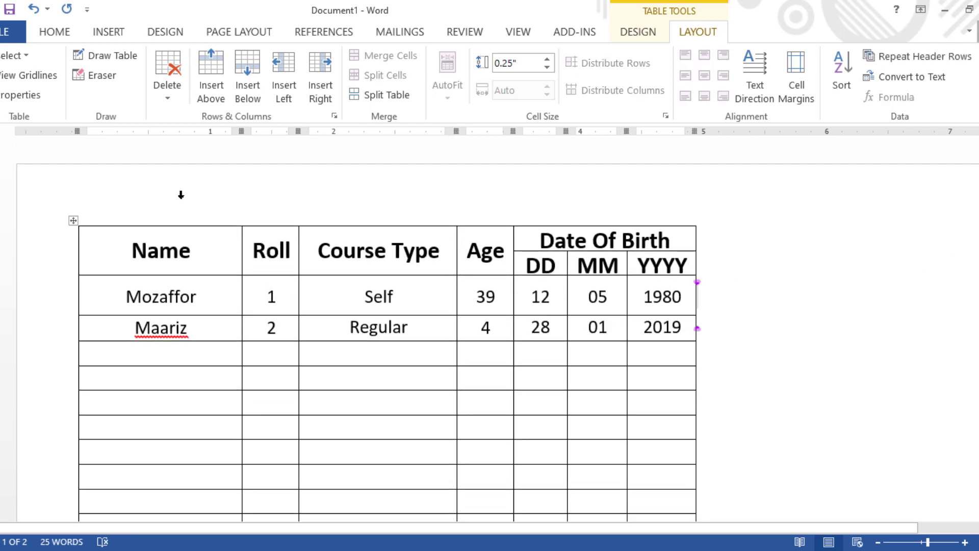
pyautogui.click(77, 220)
pyautogui.click(396, 299)
pyautogui.click(790, 255)
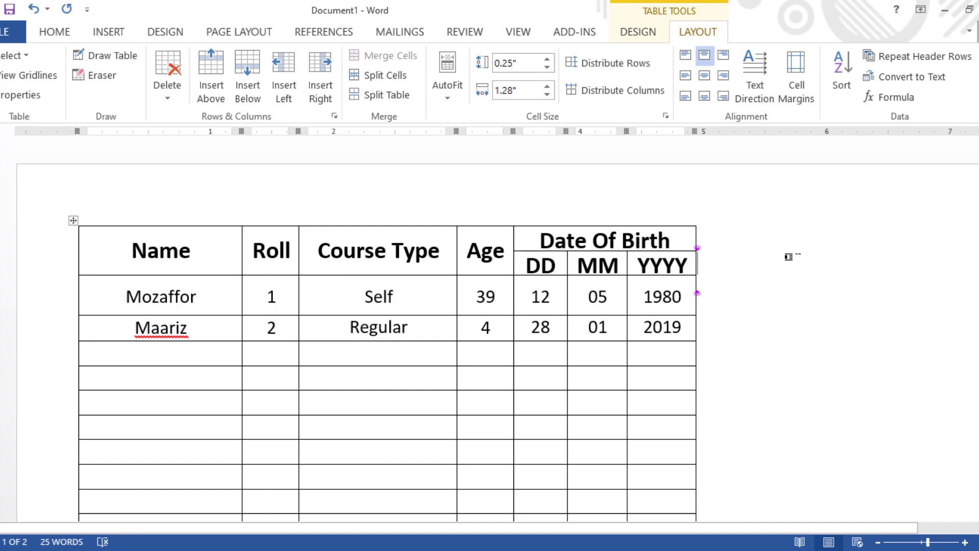
pyautogui.click(24, 61)
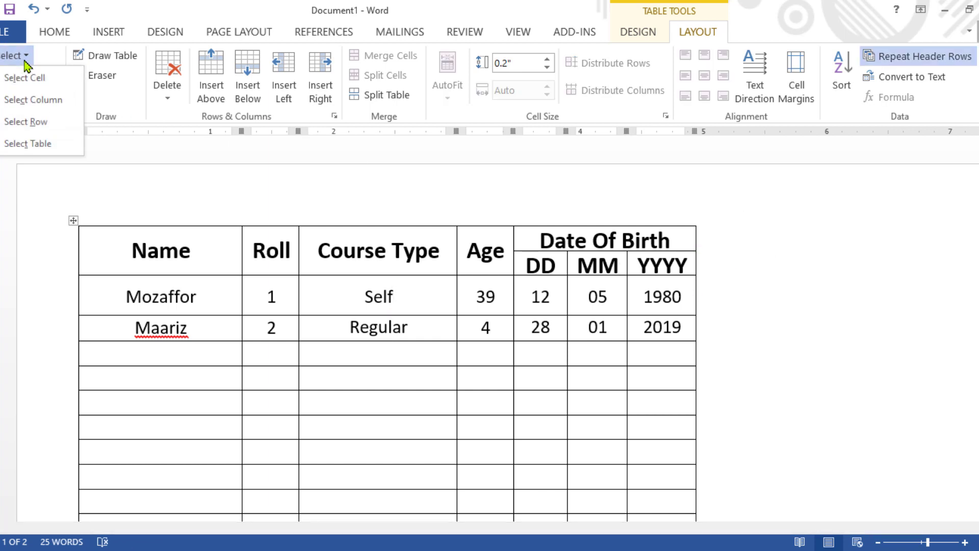
pyautogui.click(52, 100)
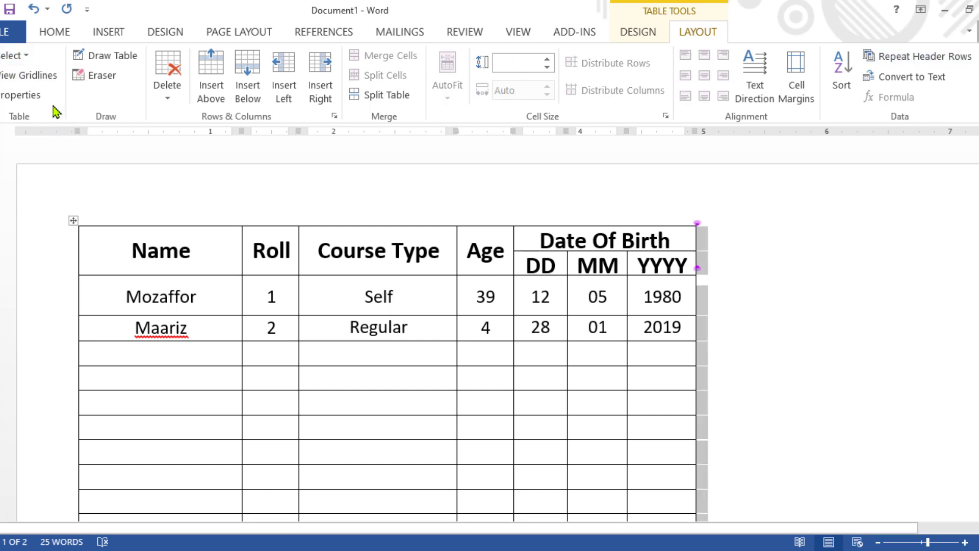
pyautogui.click(415, 250)
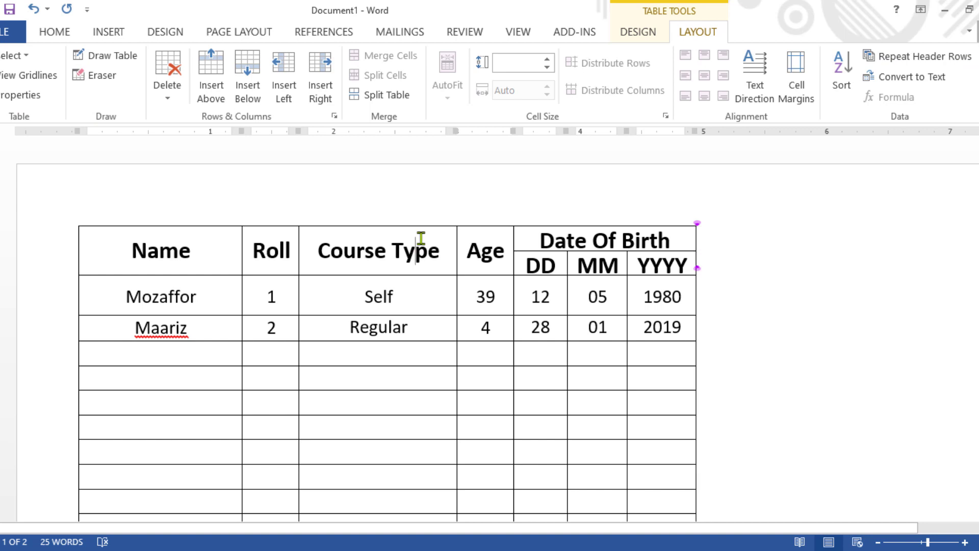
pyautogui.click(20, 57)
pyautogui.click(39, 98)
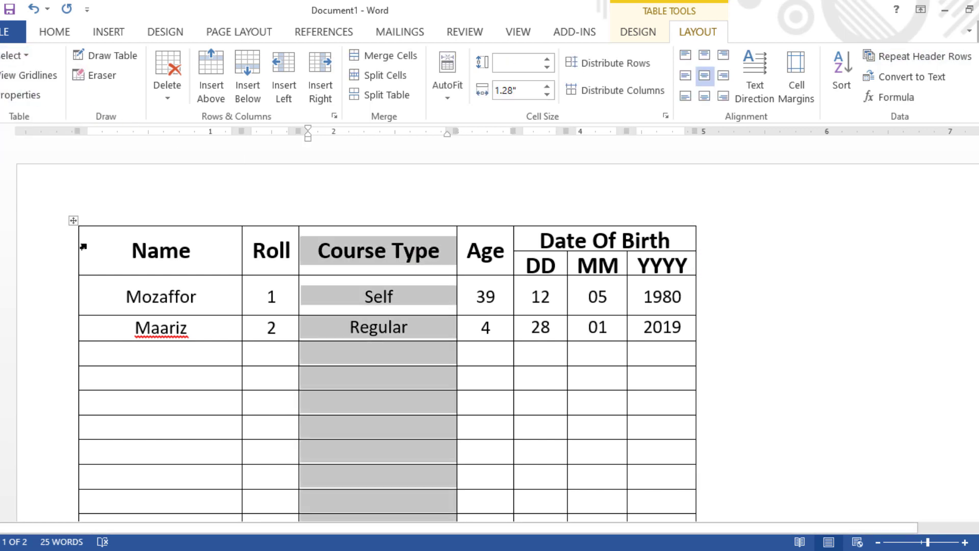
pyautogui.click(145, 356)
pyautogui.click(14, 55)
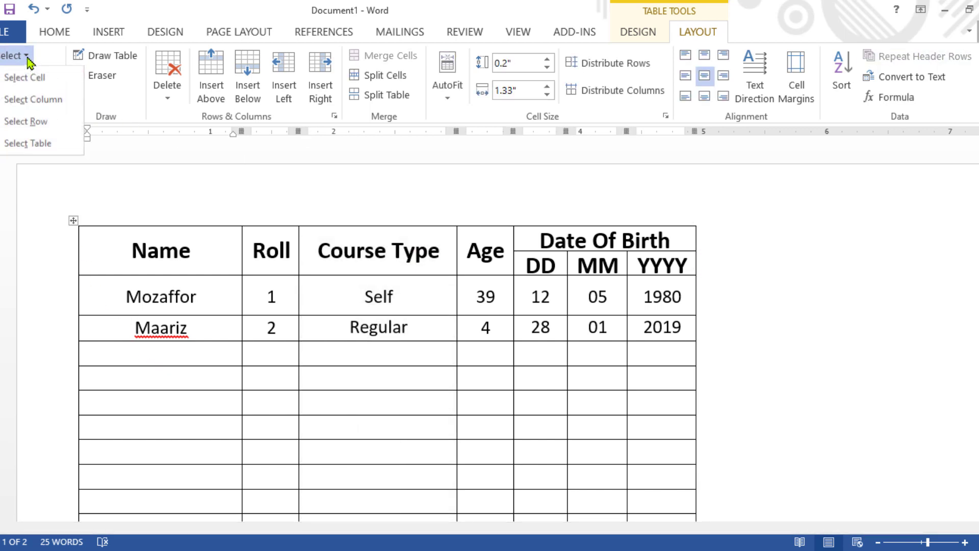
pyautogui.click(43, 118)
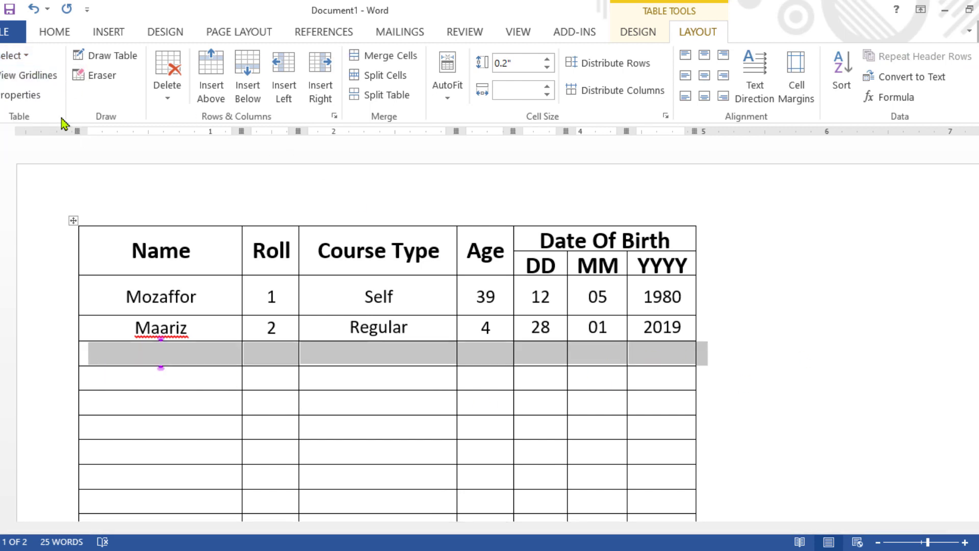
pyautogui.click(383, 406)
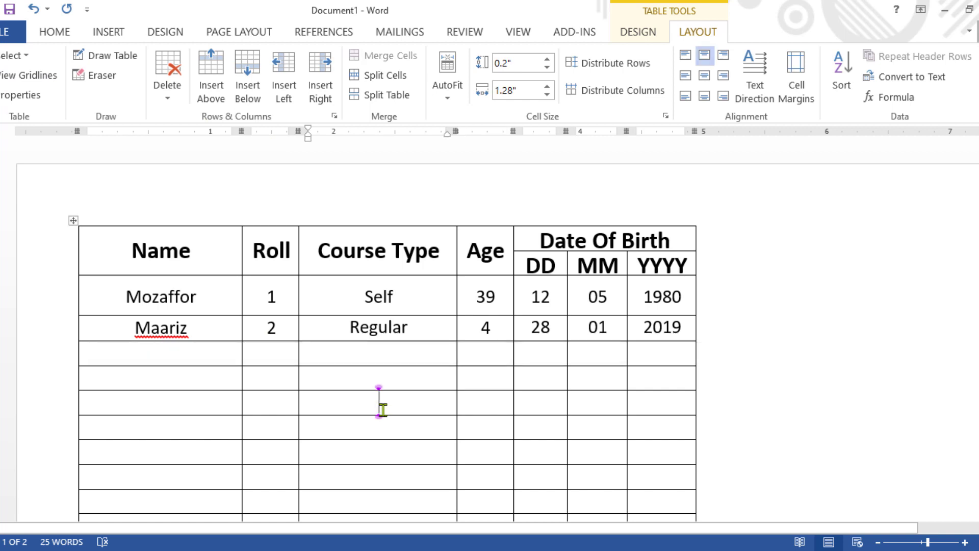
pyautogui.click(18, 58)
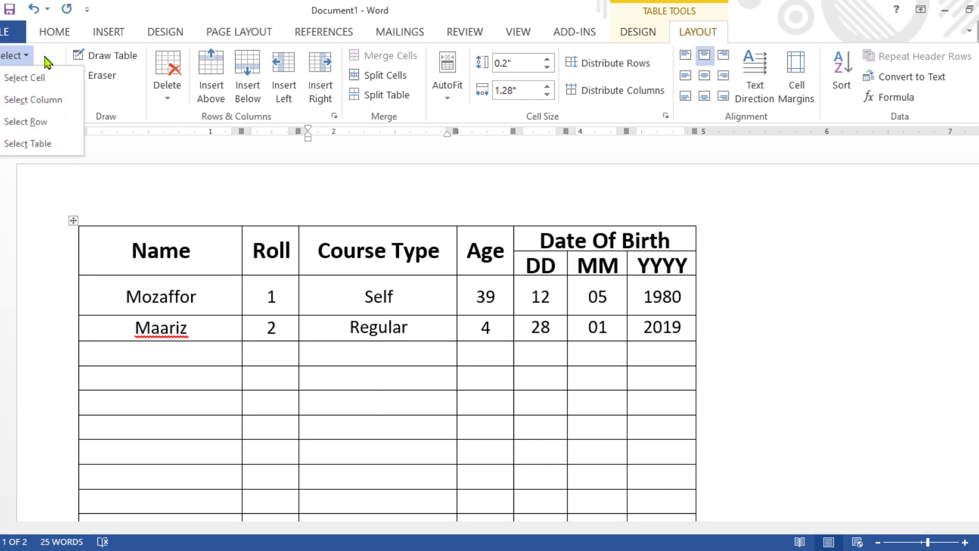
# - Select a single empty Course Type cell and show the Table Tools Design styling options
pyautogui.click(35, 77)
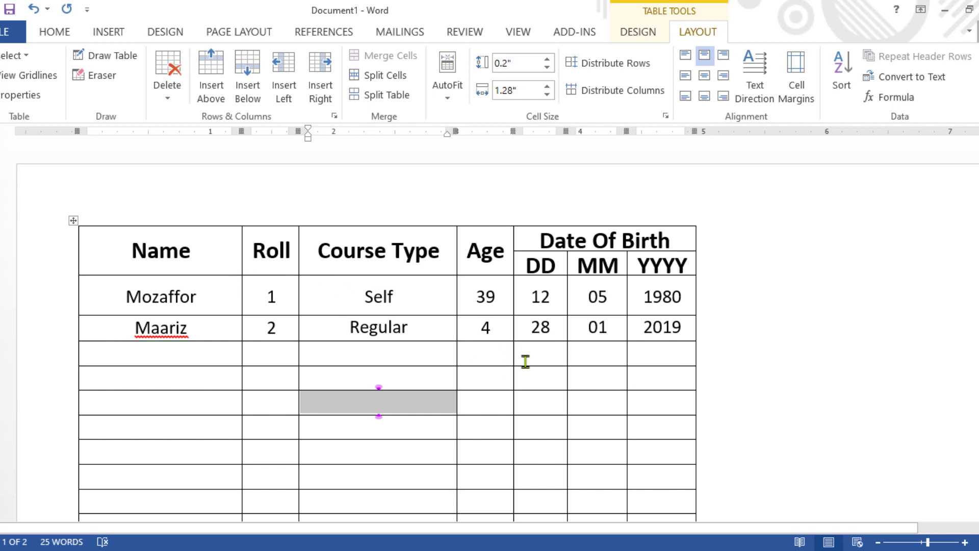
pyautogui.scroll(-2, 525, 361)
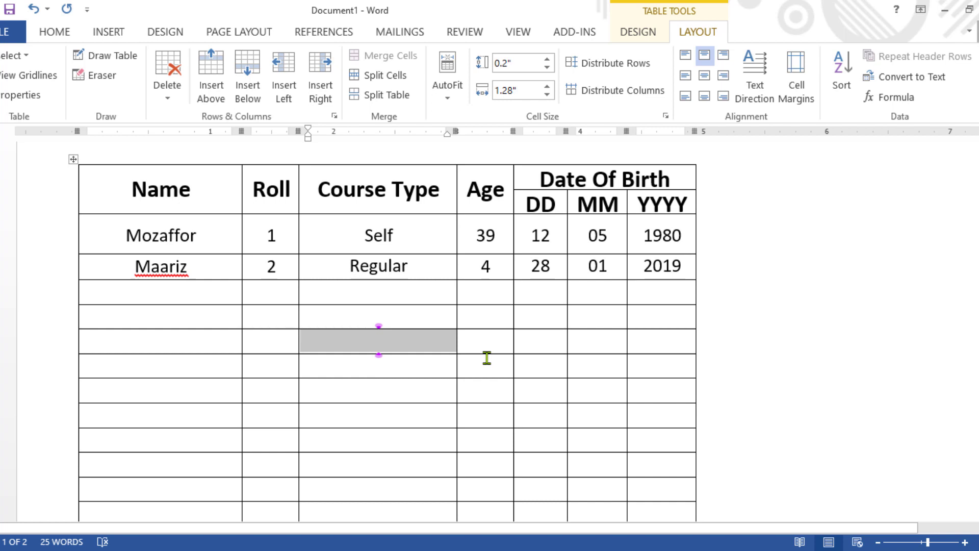
pyautogui.scroll(2, 504, 357)
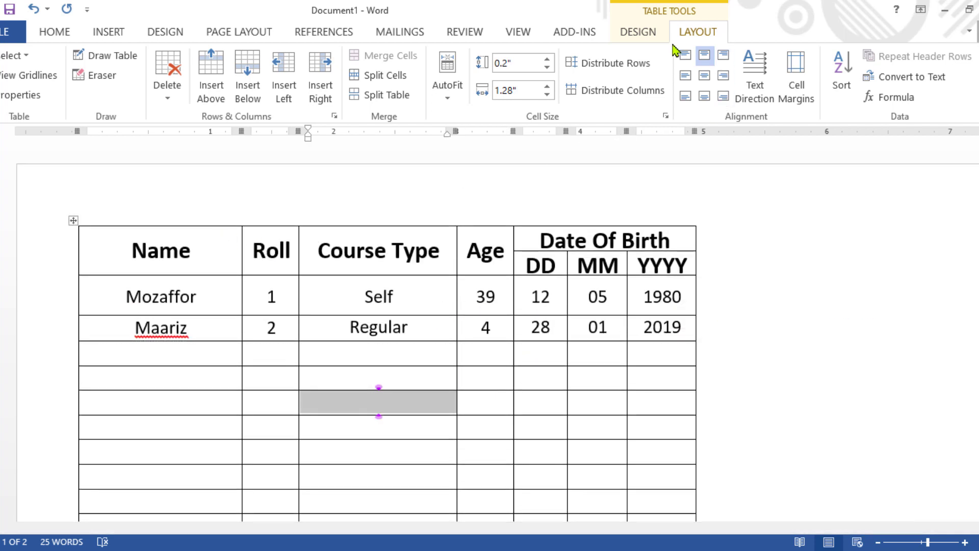
pyautogui.click(638, 33)
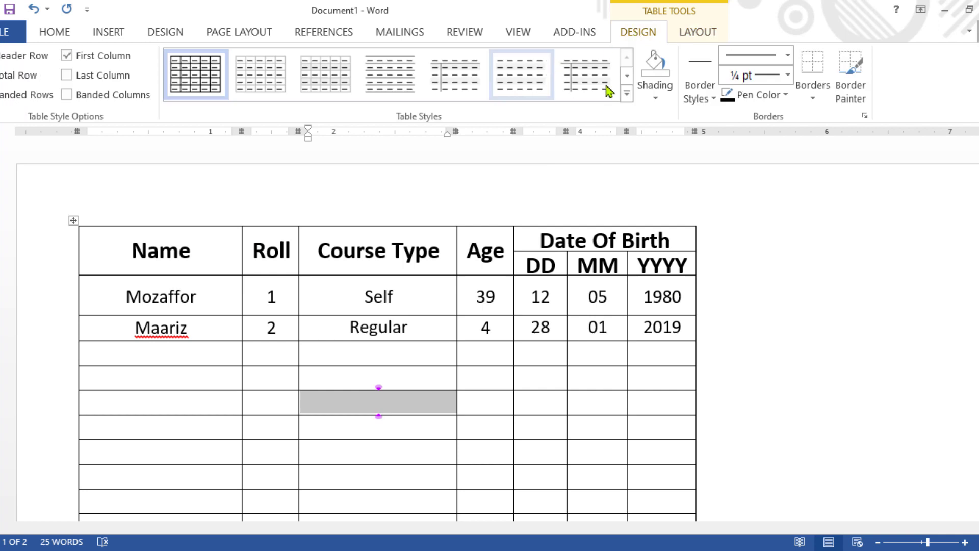